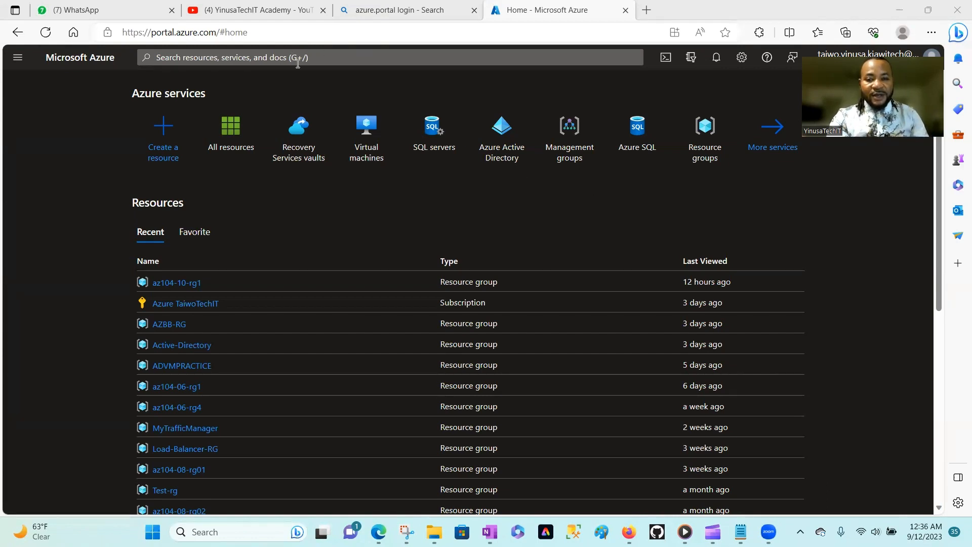
# Search the portal for "CTREATE V" and open the Virtual machines service.
pyautogui.click(319, 58)
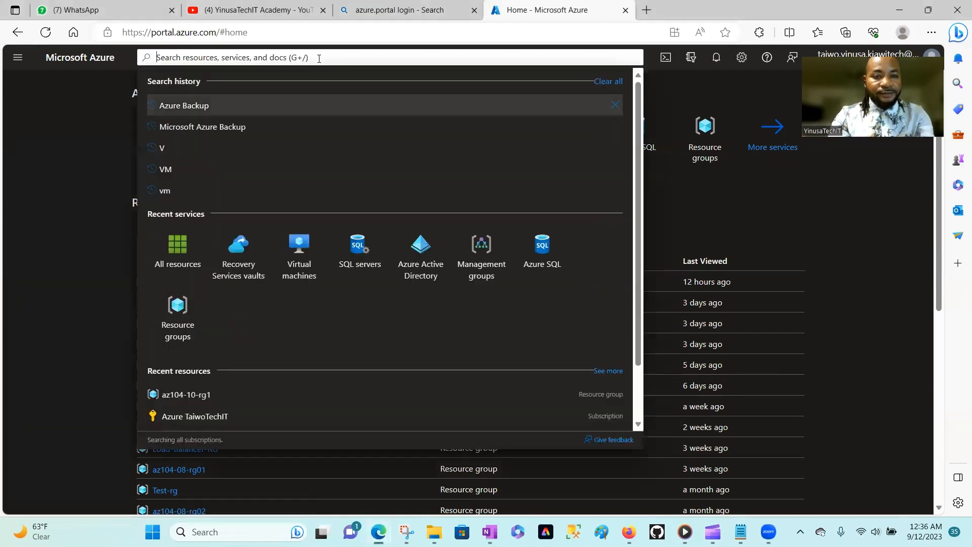
pyautogui.write('CRET')
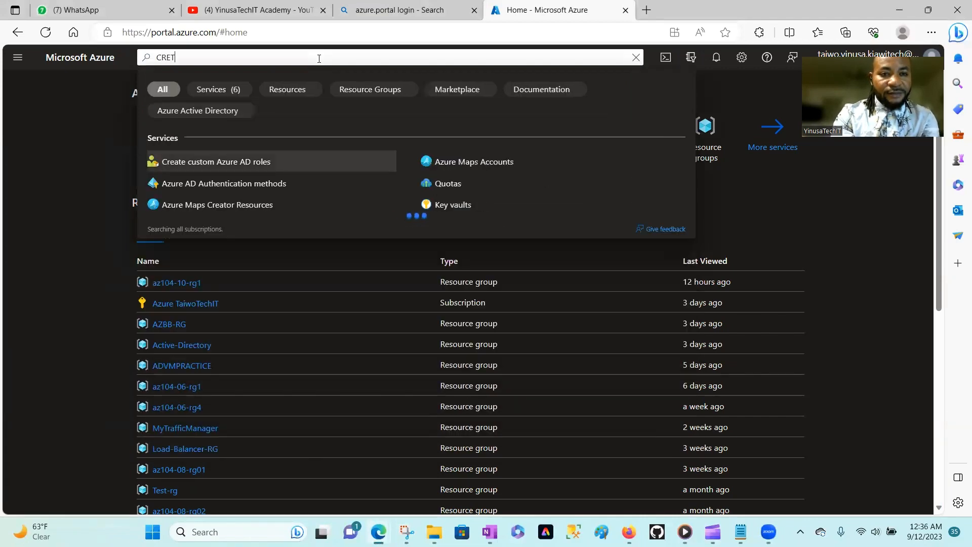
pyautogui.press('BackSpace')
pyautogui.press('BackSpace')
pyautogui.press('BackSpace')
pyautogui.press('BackSpace')
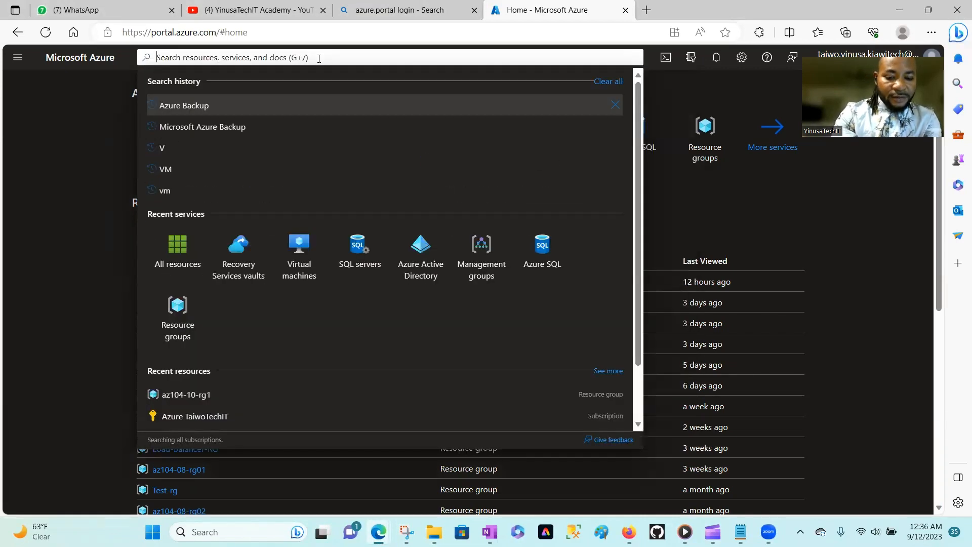
pyautogui.write('CTREATE')
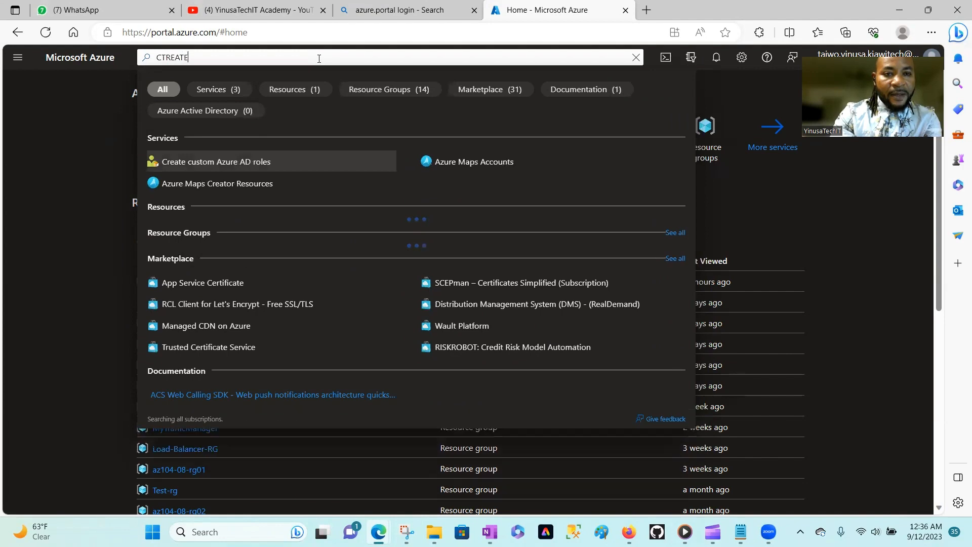
pyautogui.write(' V')
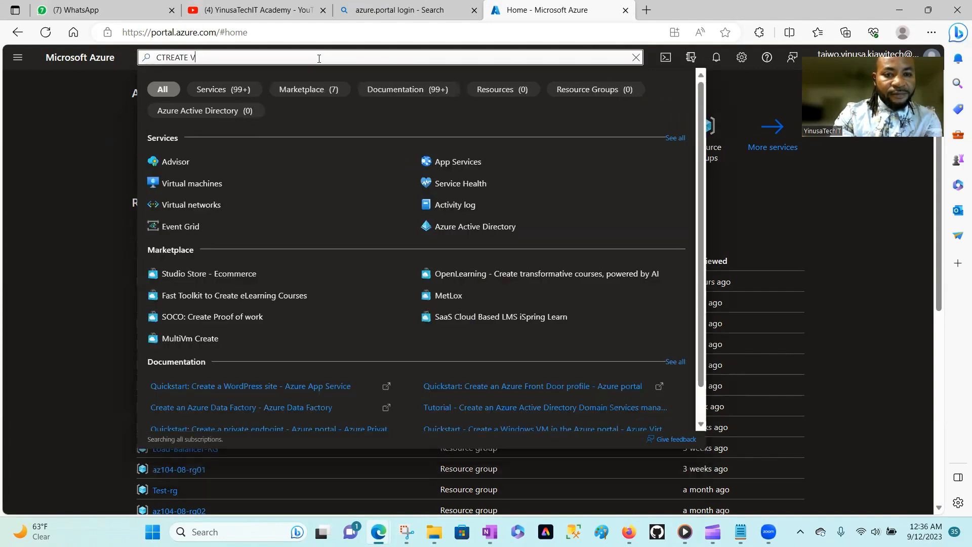
pyautogui.click(192, 183)
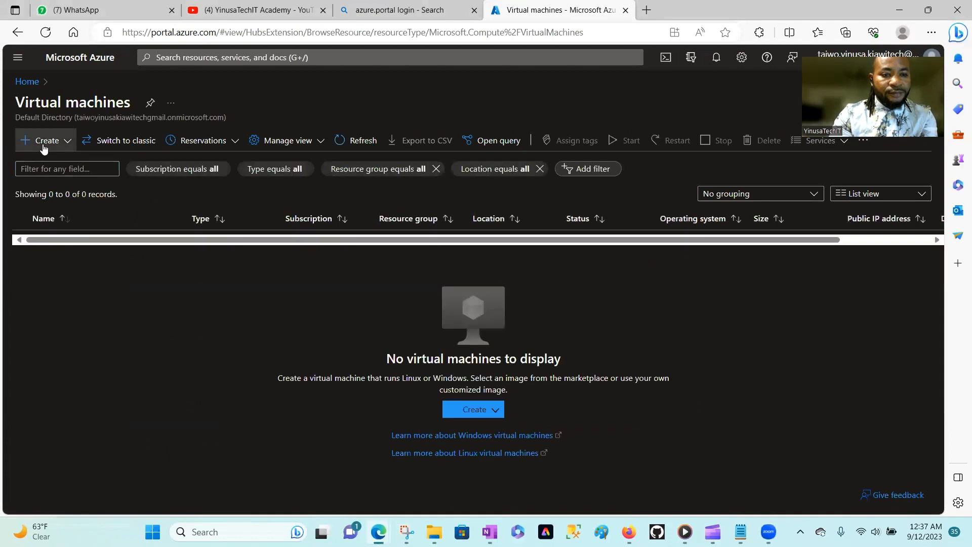
# Start creating a new virtual machine and assign it to the existing resource group AZBB-RG.
pyautogui.click(43, 144)
pyautogui.click(95, 165)
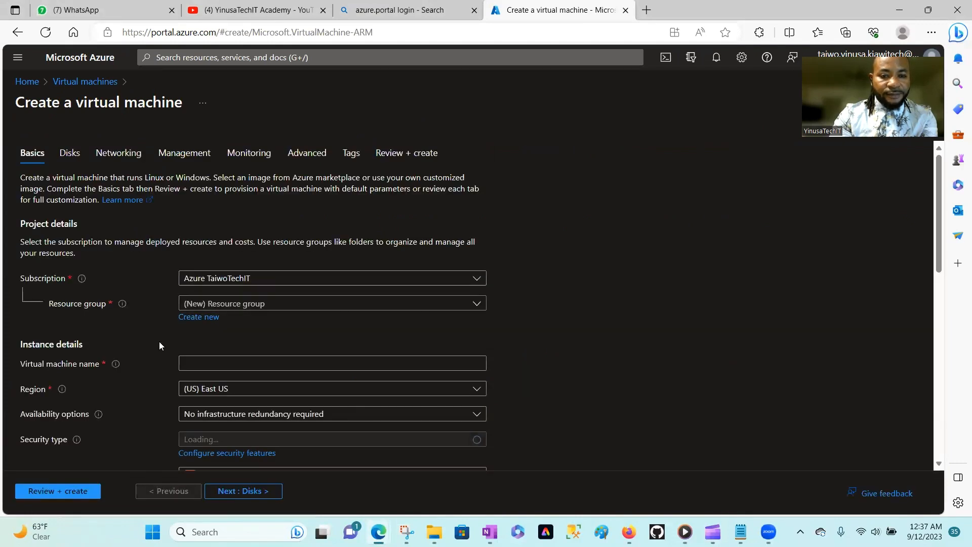
pyautogui.click(296, 312)
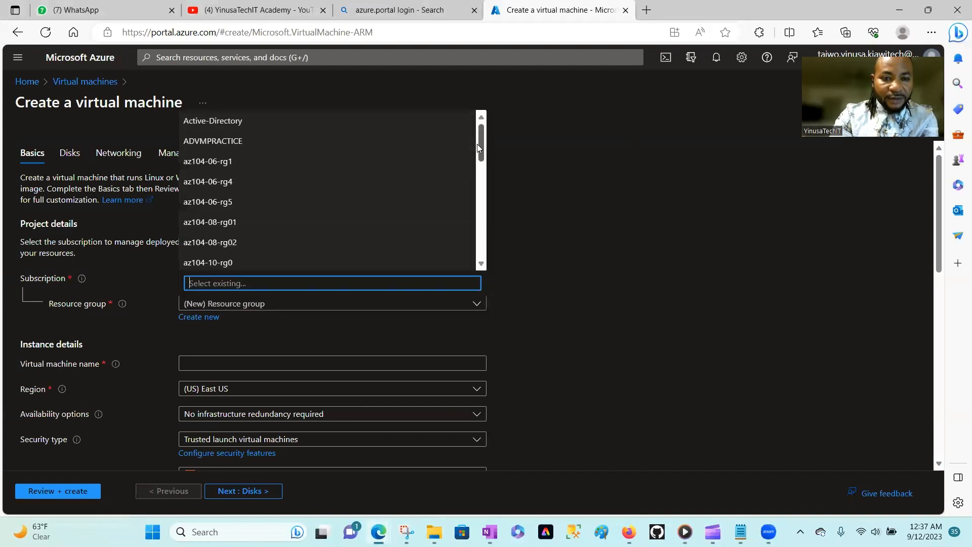
pyautogui.moveTo(477, 144); pyautogui.dragTo(478, 176)
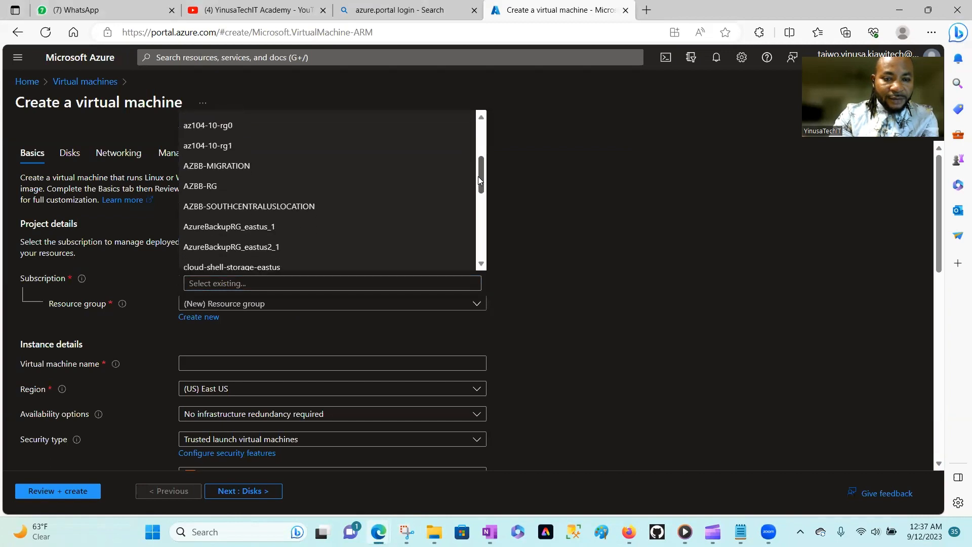
pyautogui.click(205, 186)
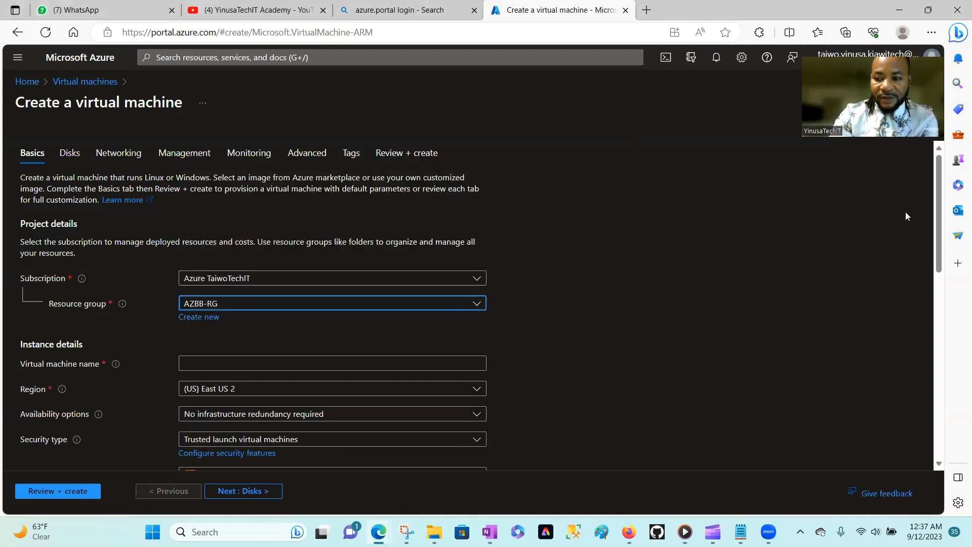
# Name the virtual machine YinusaTech in the instance details.
pyautogui.scroll(-3, 937, 225)
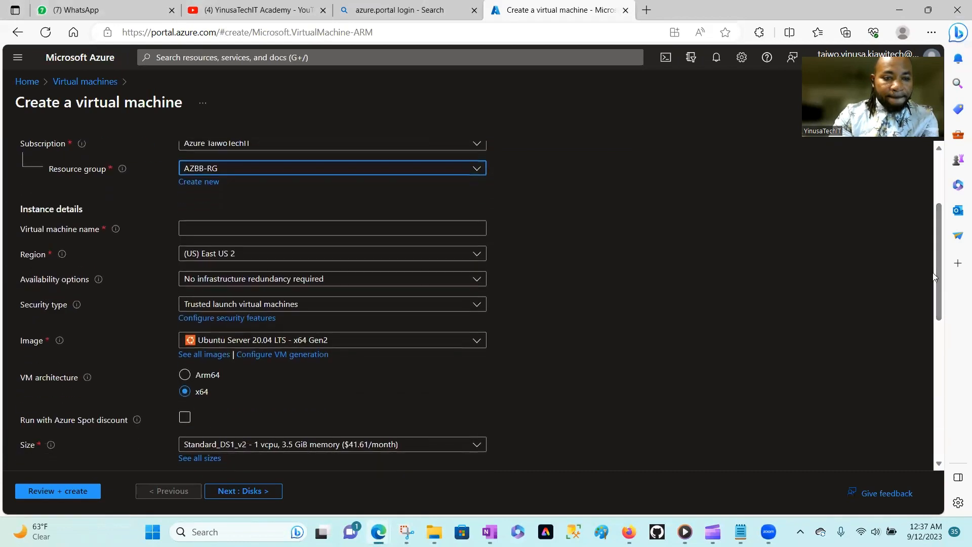
pyautogui.click(220, 230)
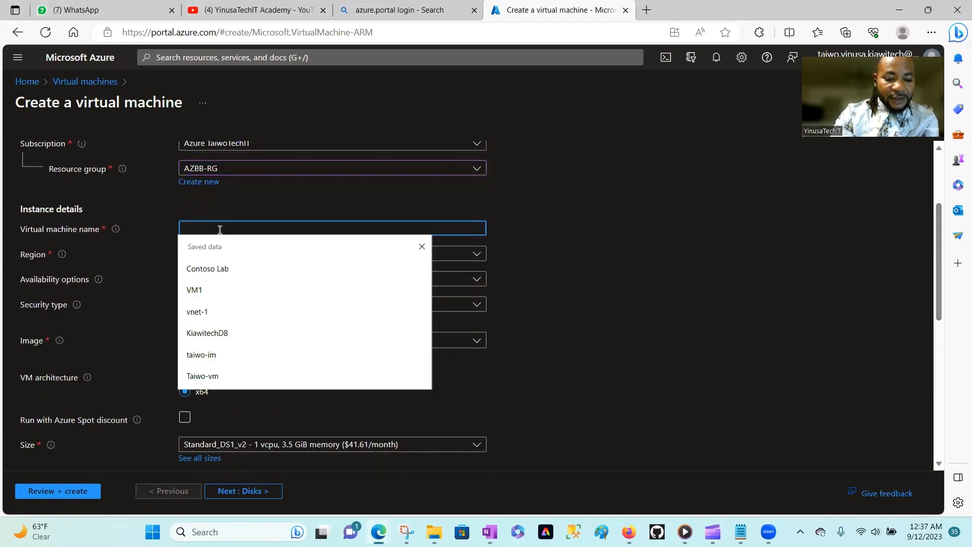
pyautogui.write('Yinusa')
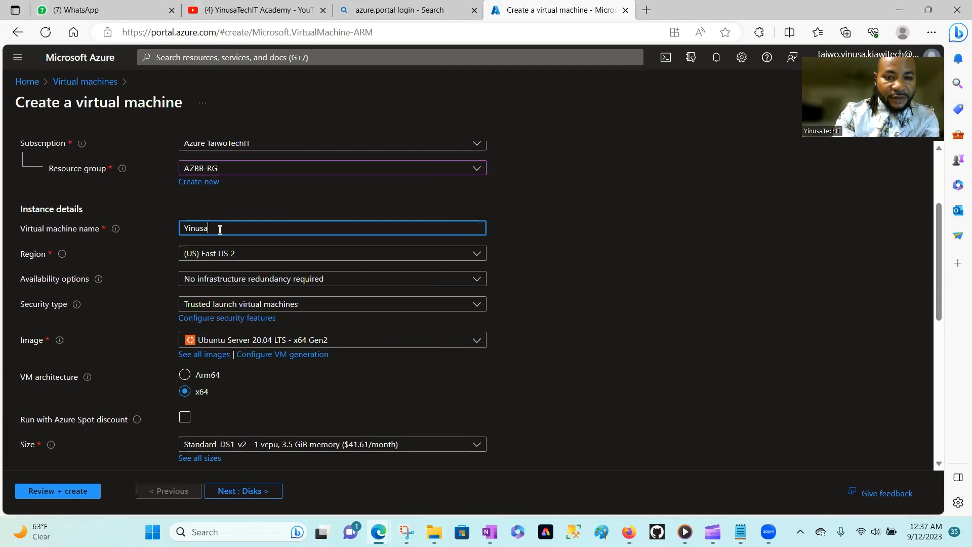
pyautogui.write('Tech')
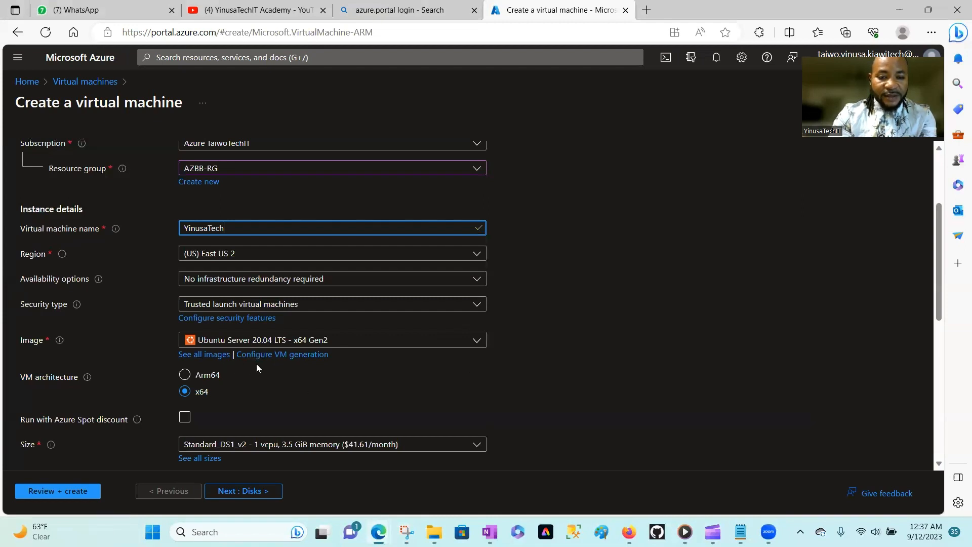
# Choose the marketplace image "Free SQL Server License: SQL 2019 Developer on Windows Server 2019 - x64 Gen 1" for the virtual machine.
pyautogui.click(209, 357)
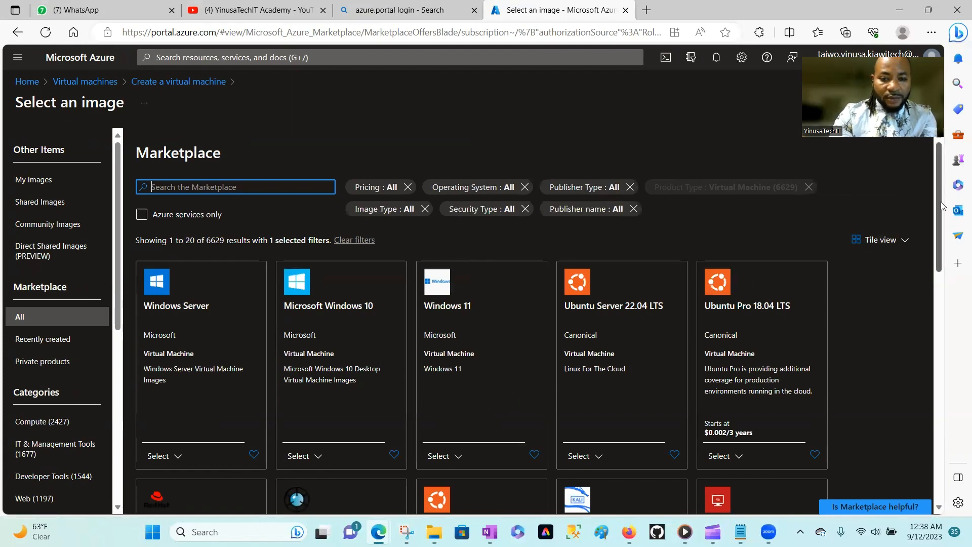
pyautogui.scroll(-5, 942, 205)
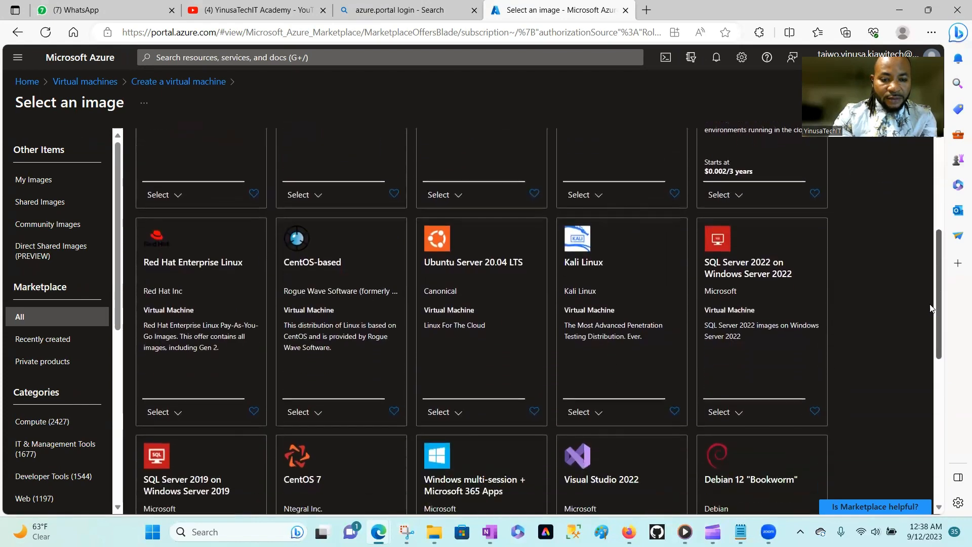
pyautogui.scroll(-5, 931, 308)
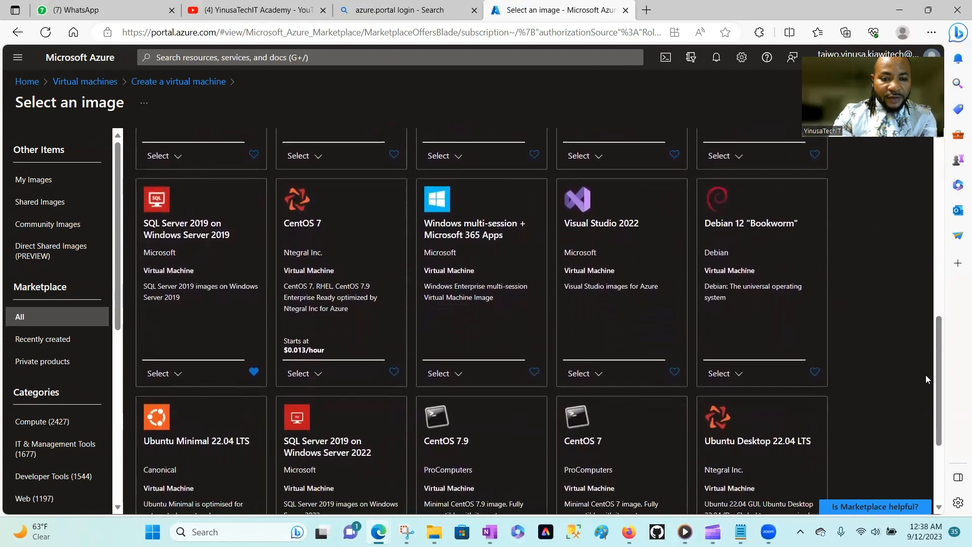
pyautogui.click(182, 374)
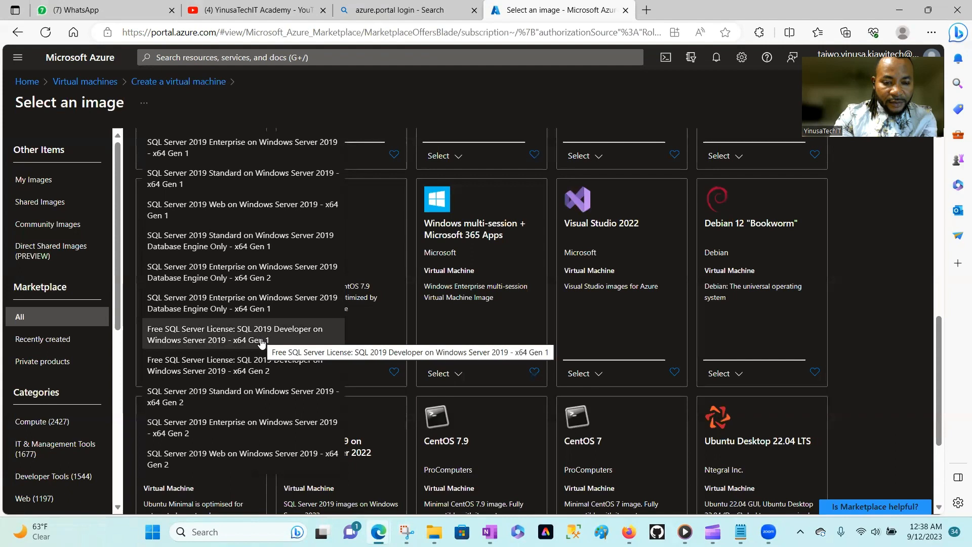
pyautogui.click(197, 345)
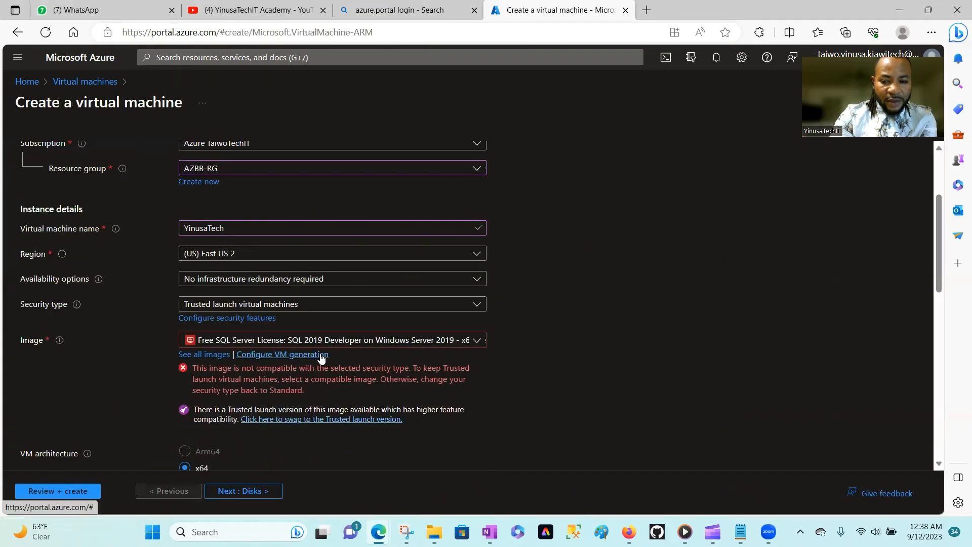
# Configure the VM generation as Generation 2 and apply the change.
pyautogui.click(283, 357)
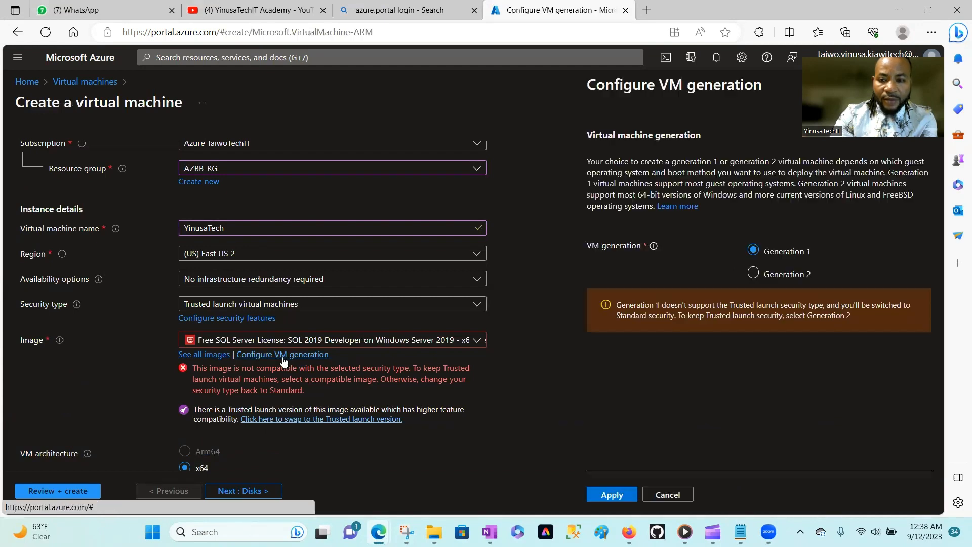
pyautogui.click(754, 274)
pyautogui.click(612, 495)
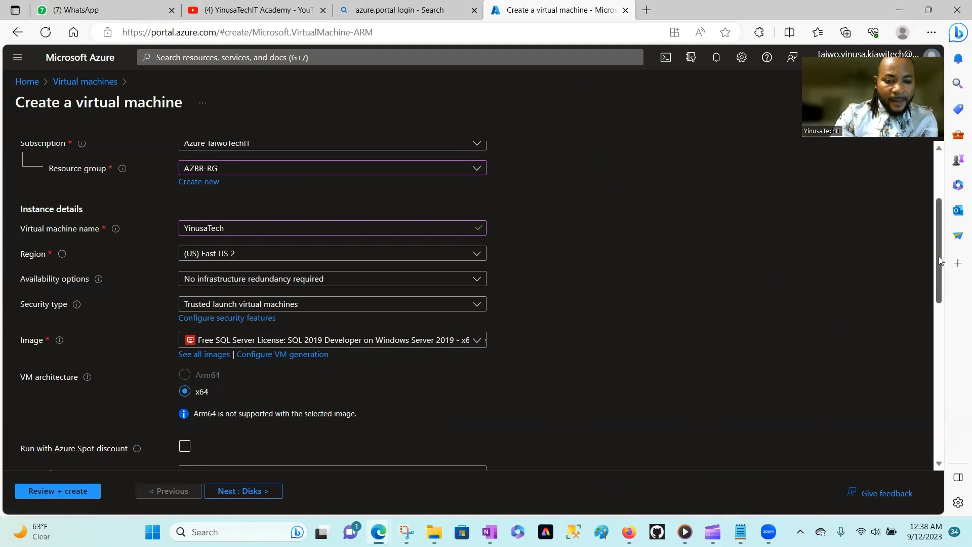
# Set the administrator account's username to sqladmin.
pyautogui.moveTo(940, 261); pyautogui.dragTo(940, 326)
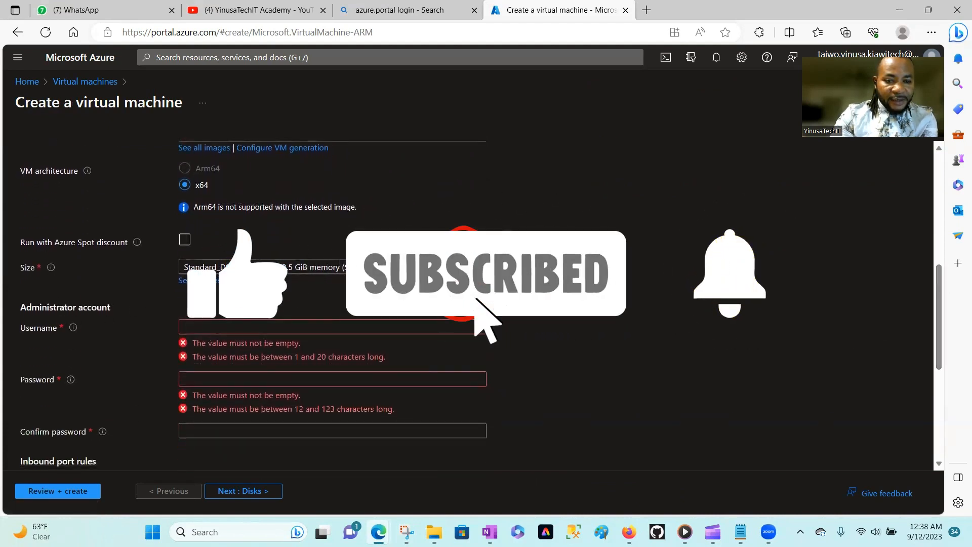
pyautogui.click(243, 328)
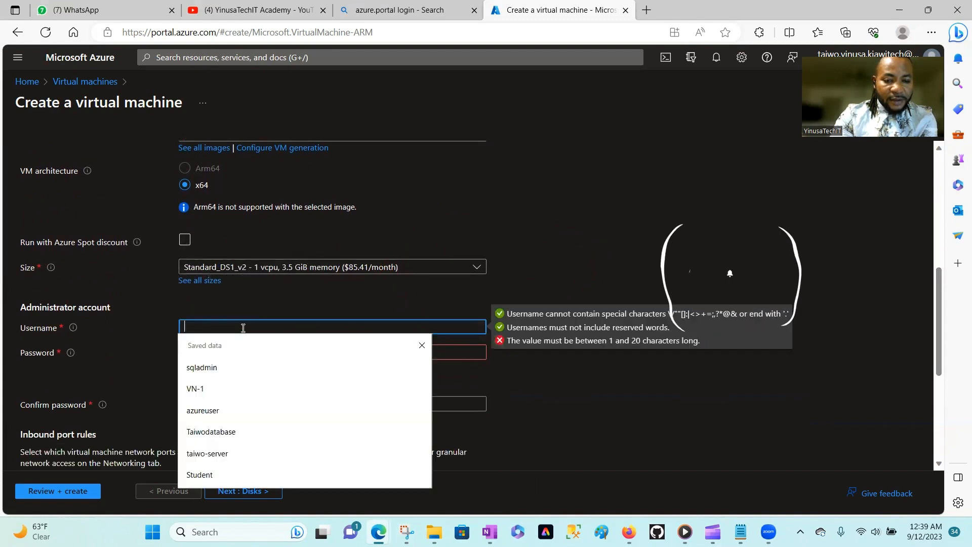
pyautogui.click(198, 366)
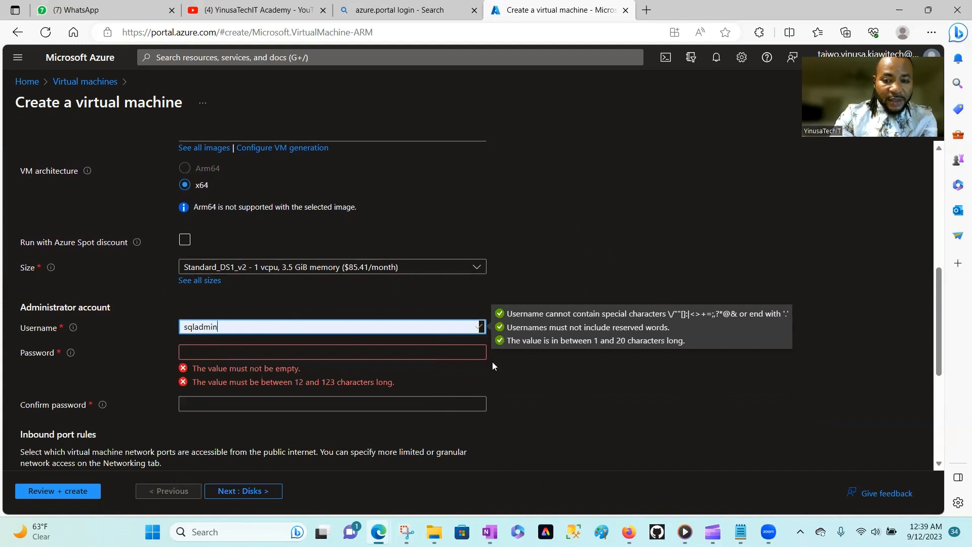
pyautogui.click(378, 351)
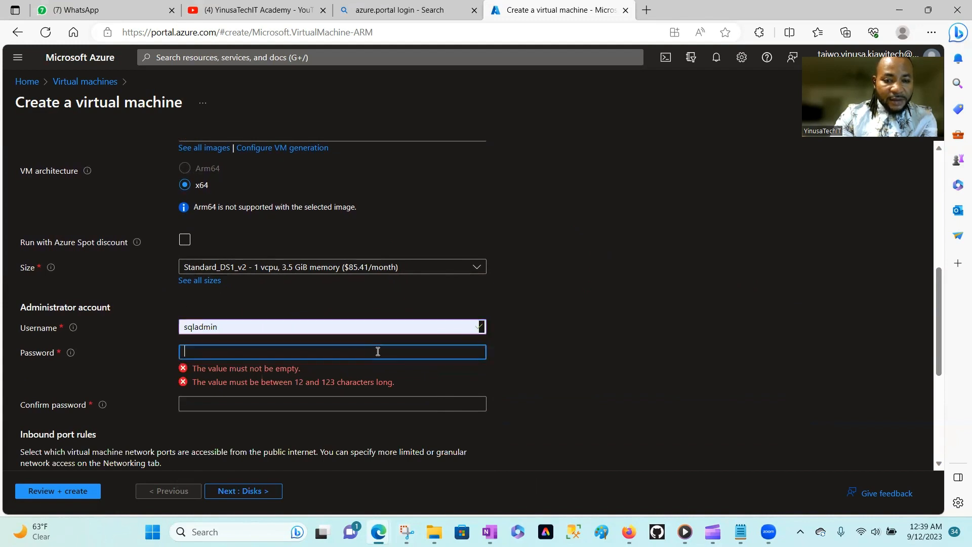
pyautogui.click(341, 327)
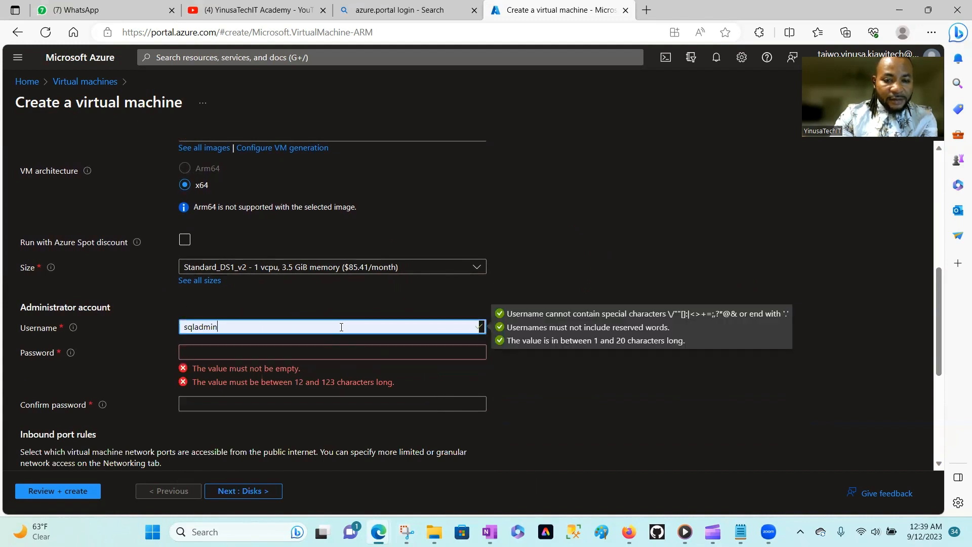
# Try to enter the administrator password and repeat it in the Confirm password field.
pyautogui.click(240, 348)
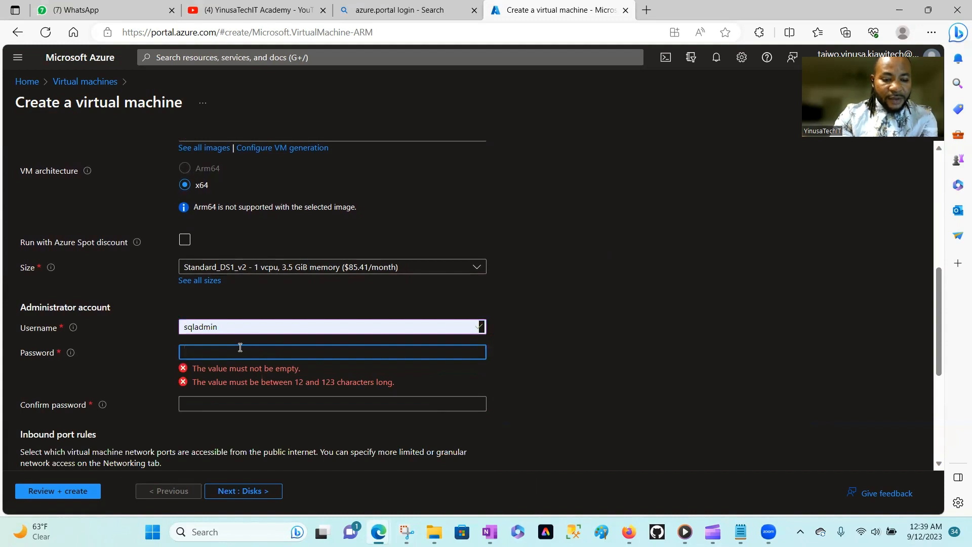
pyautogui.write('********')
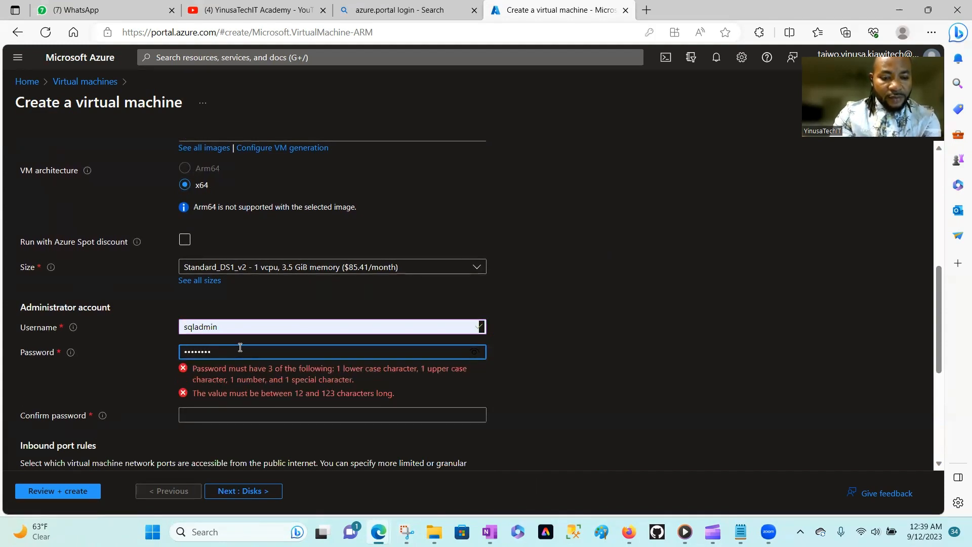
pyautogui.click(225, 410)
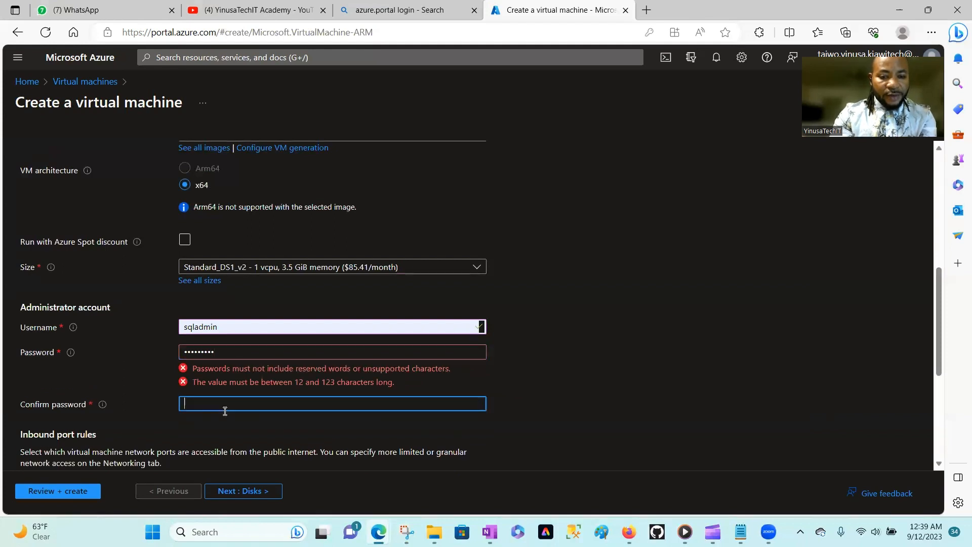
pyautogui.write('****')
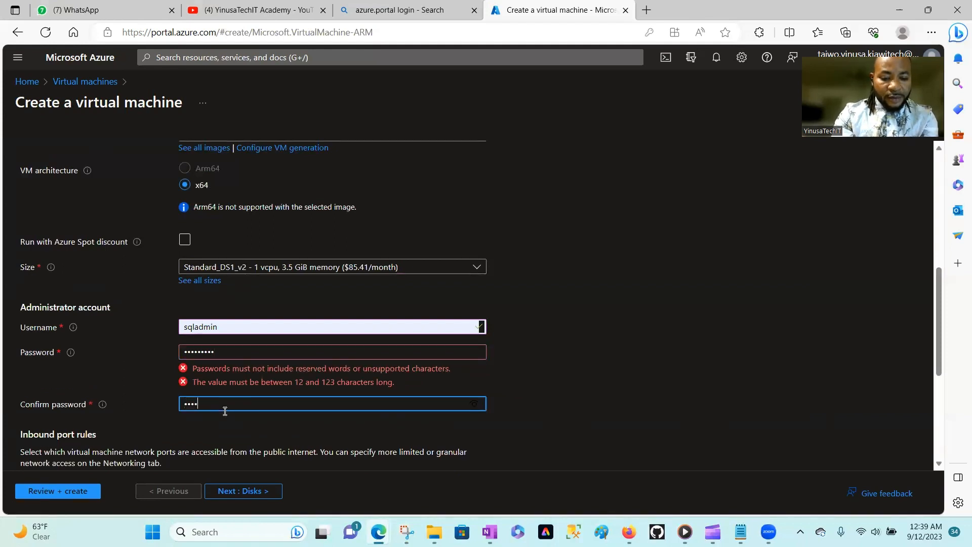
pyautogui.write('*****')
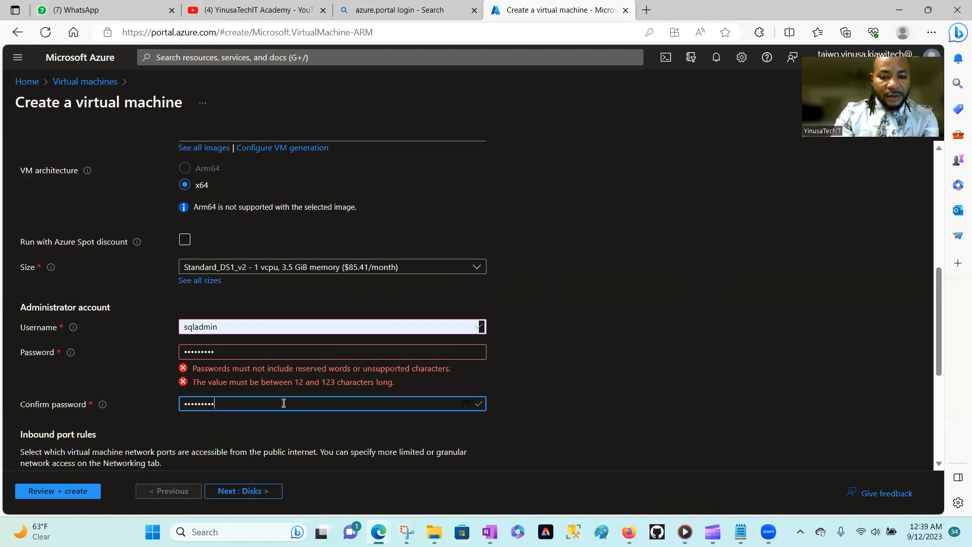
# Clear the administrator account's Password field and enter the password again.
pyautogui.click(244, 348)
pyautogui.hotkey('ctrl', 'a')
pyautogui.press('BackSpace')
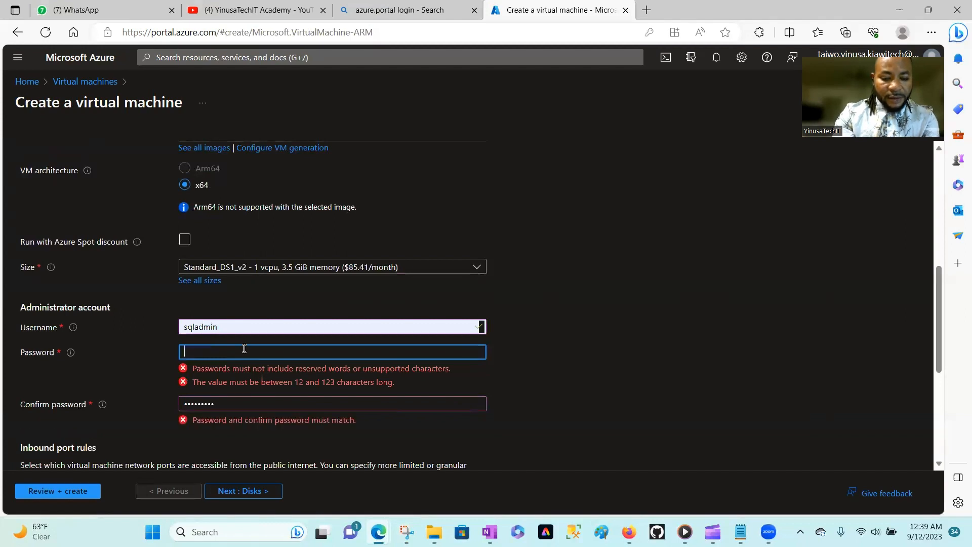
pyautogui.write('*******')
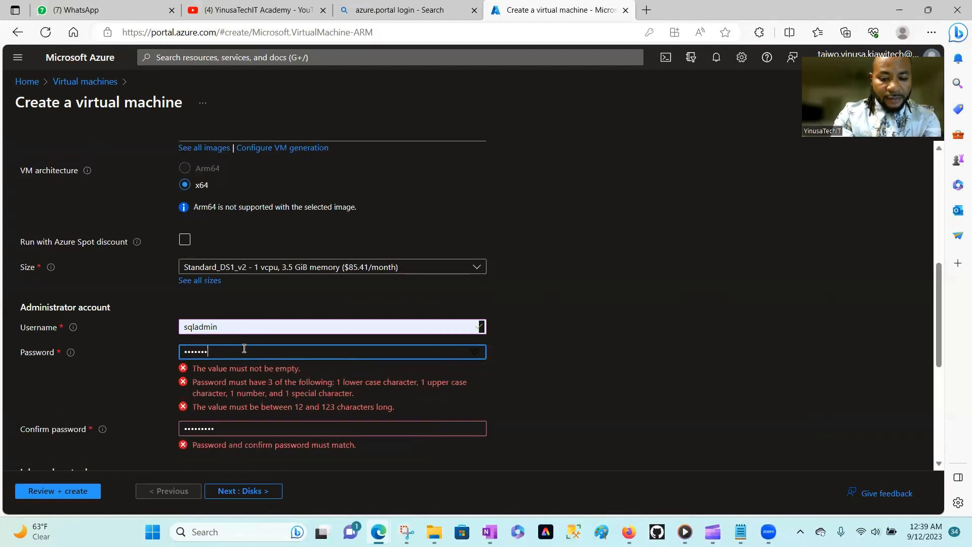
pyautogui.write('**')
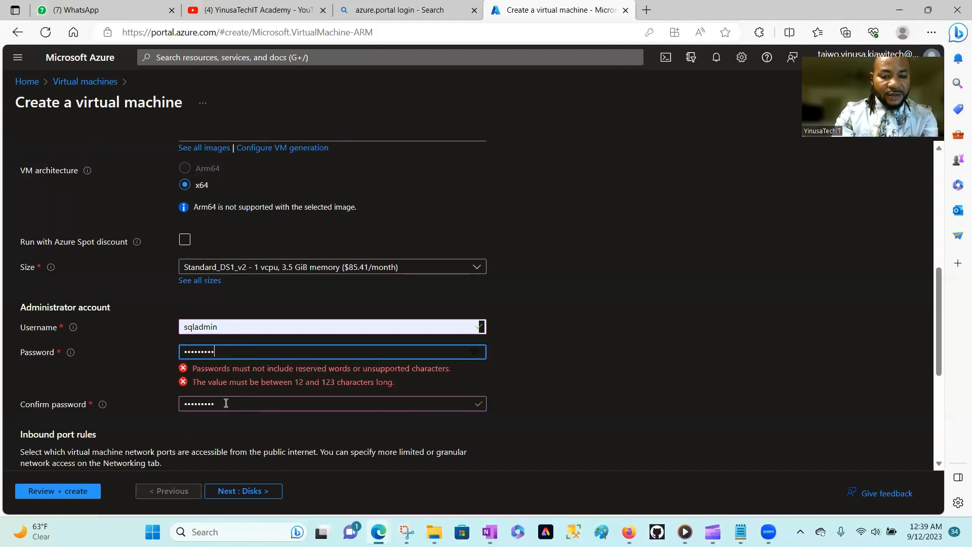
# Clear the administrator account's Confirm password field and enter the same password there again.
pyautogui.click(226, 404)
pyautogui.hotkey('ctrl', 'a')
pyautogui.press('BackSpace')
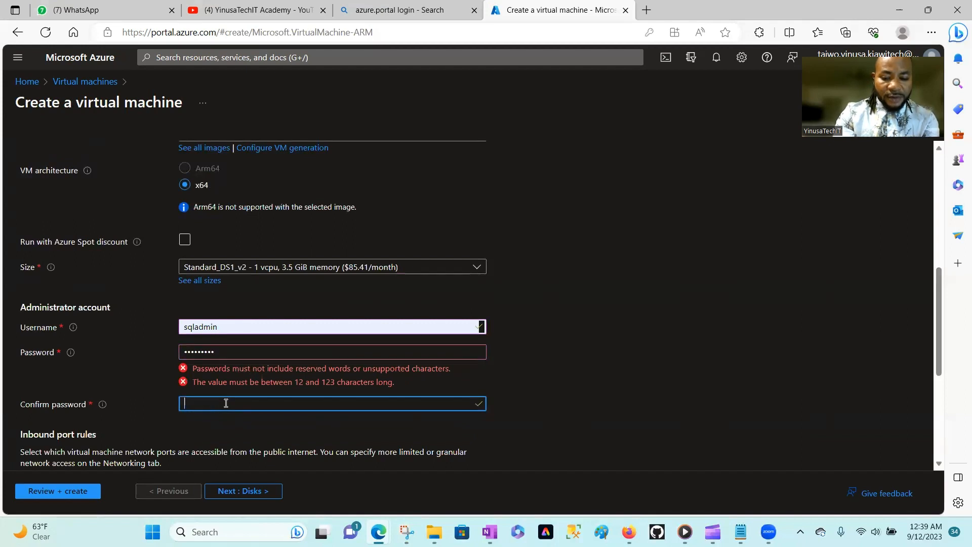
pyautogui.write('********')
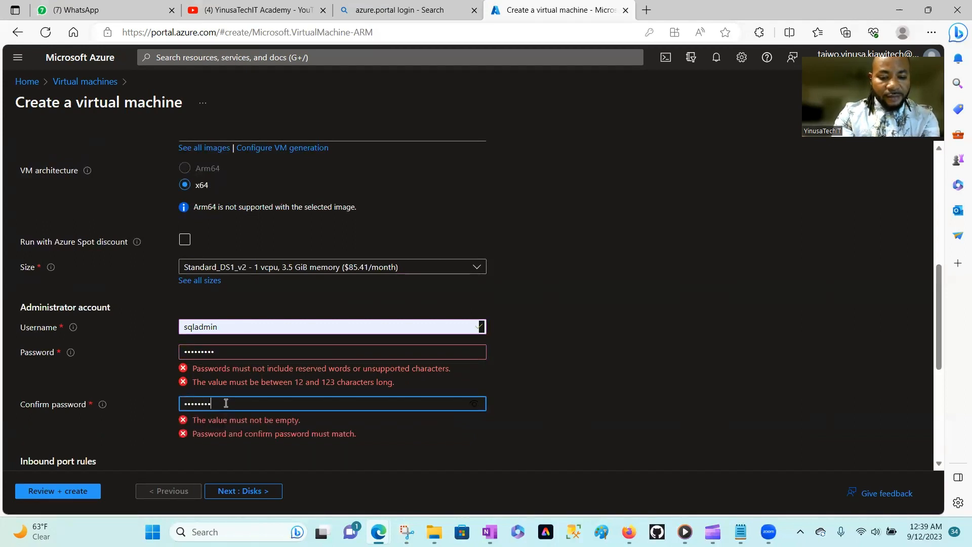
pyautogui.write('*')
pyautogui.click(516, 403)
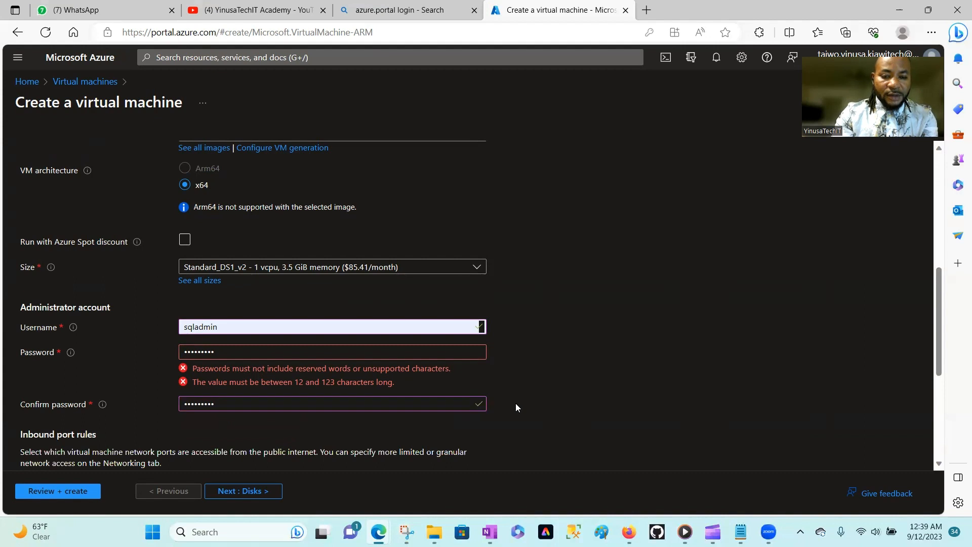
# Replace the administrator account's Password entry with a longer password that meets the 12-character minimum.
pyautogui.click(234, 349)
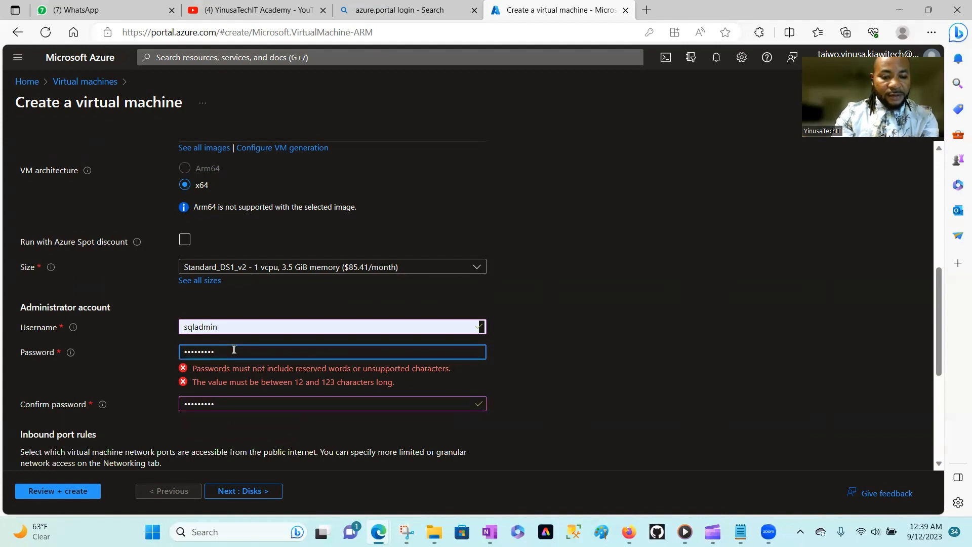
pyautogui.hotkey('ctrl', 'a')
pyautogui.press('BackSpace')
pyautogui.write('*')
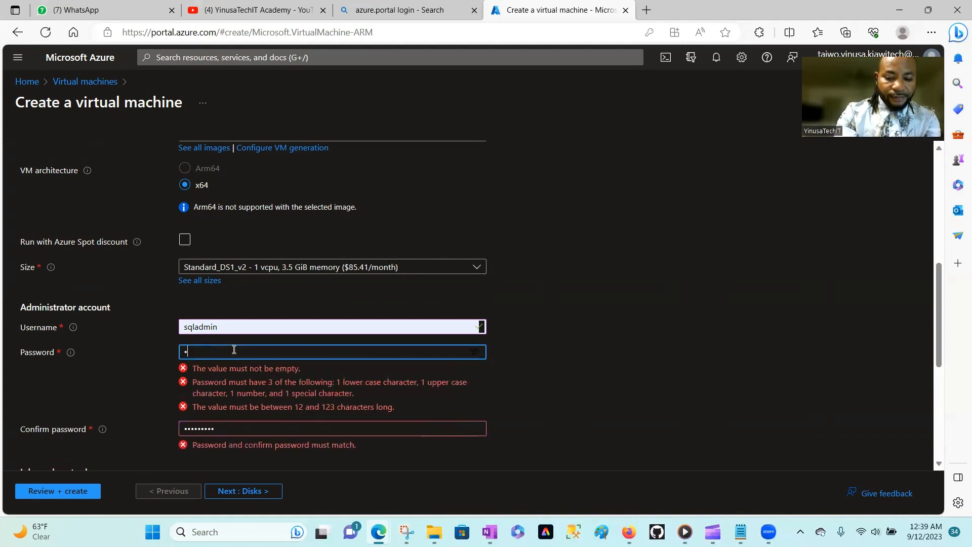
pyautogui.write('*********')
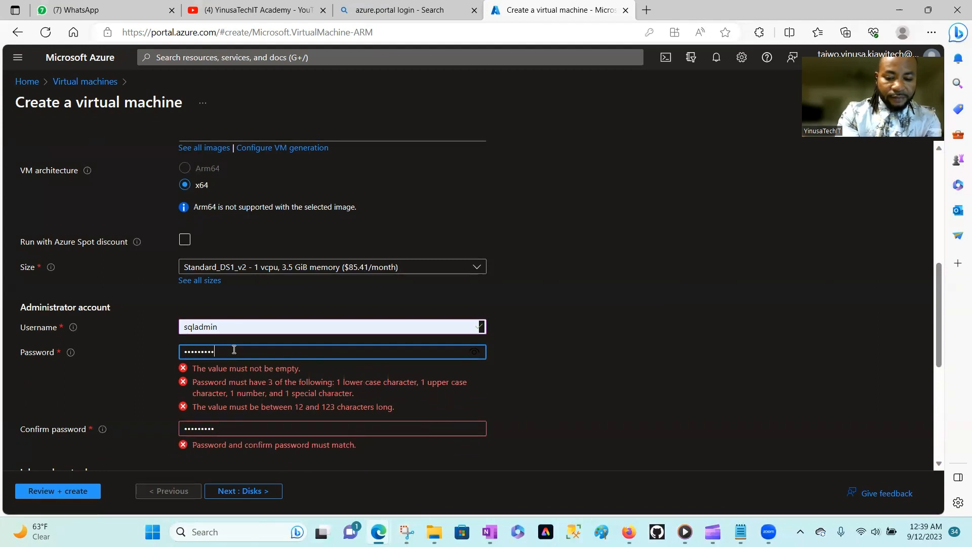
pyautogui.write('***')
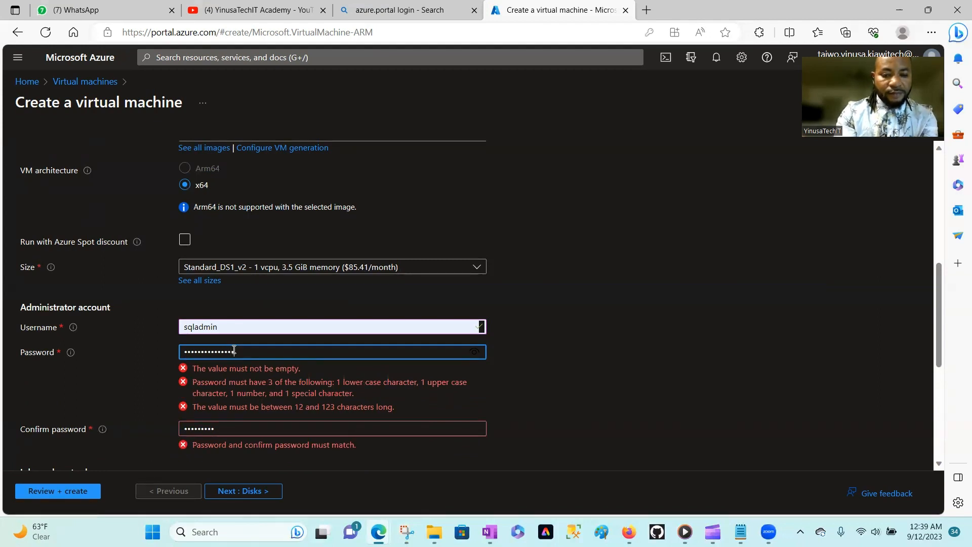
# Replace the Confirm password entry with the new, longer administrator password.
pyautogui.click(218, 377)
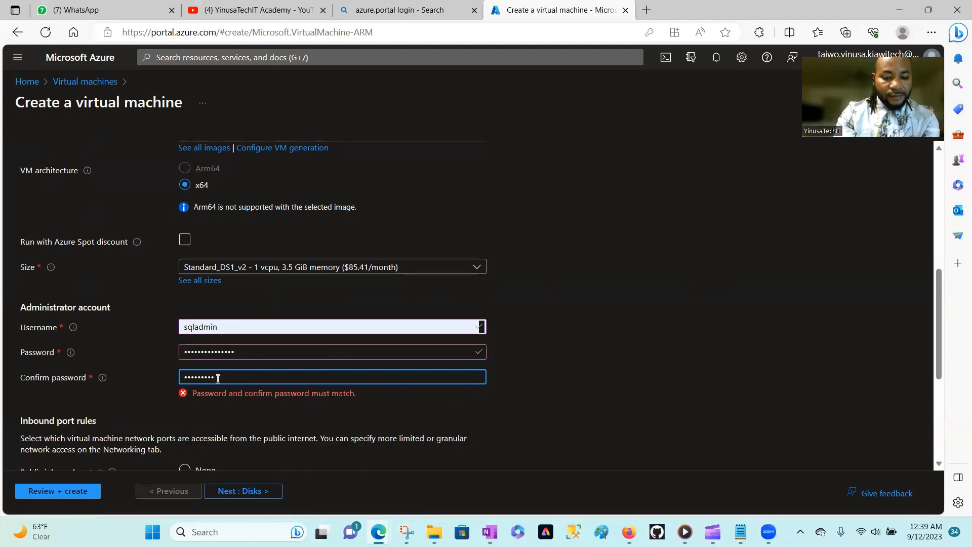
pyautogui.doubleClick(218, 377)
pyautogui.write('***')
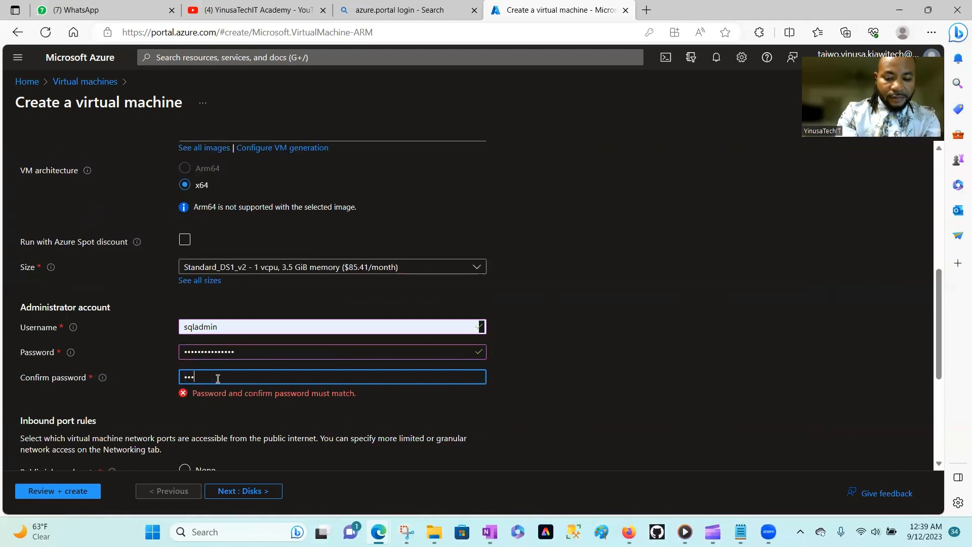
pyautogui.write('*******')
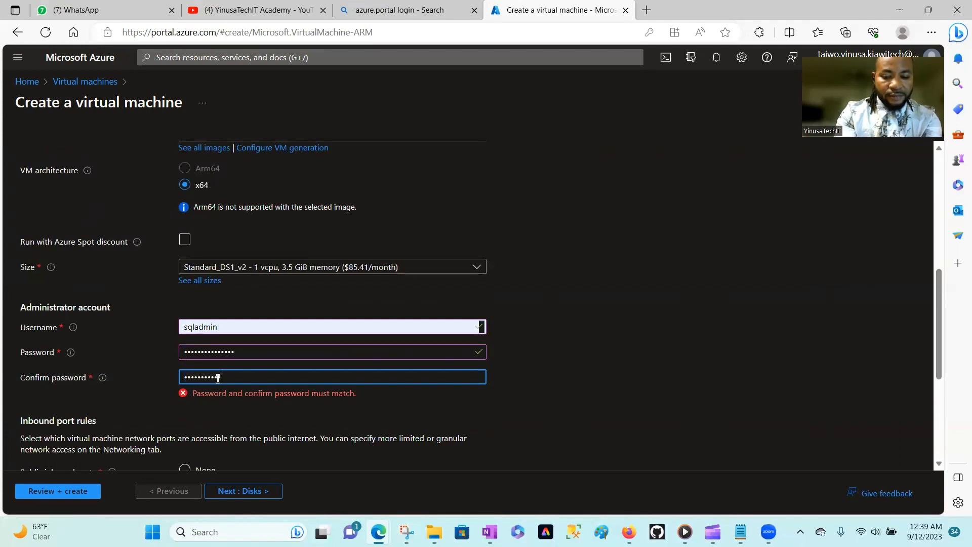
pyautogui.write('***')
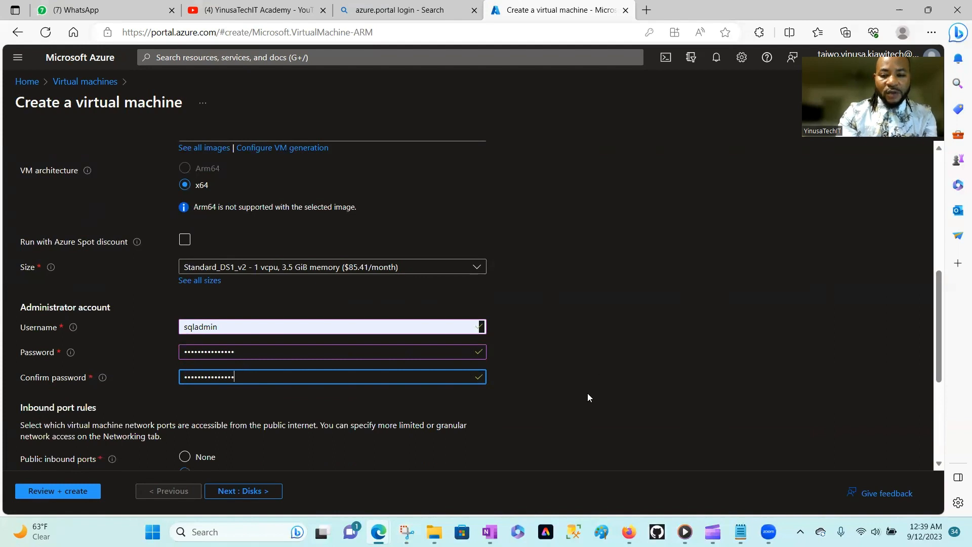
pyautogui.click(587, 395)
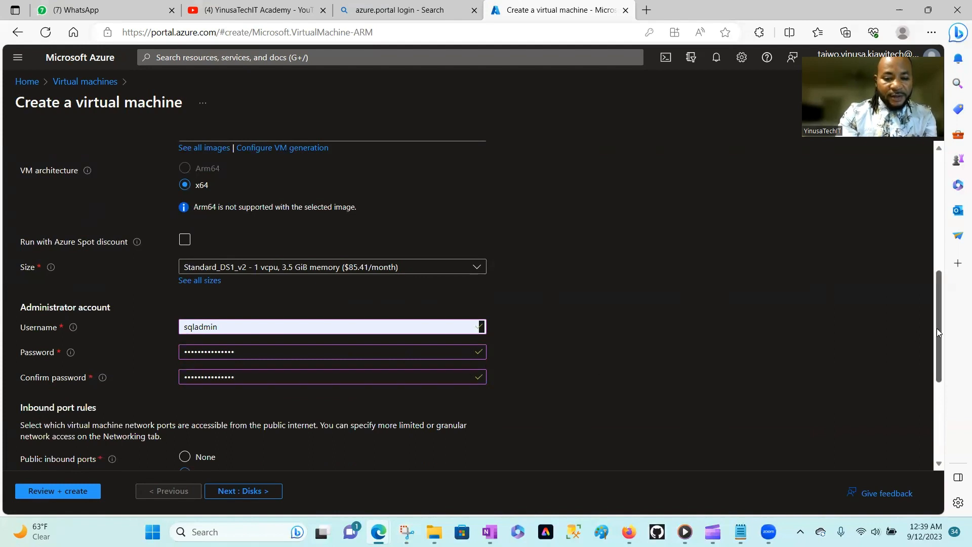
# Add HTTP (80) and HTTPS (443) to the allowed public inbound ports alongside RDP (3389).
pyautogui.moveTo(936, 328); pyautogui.dragTo(926, 413)
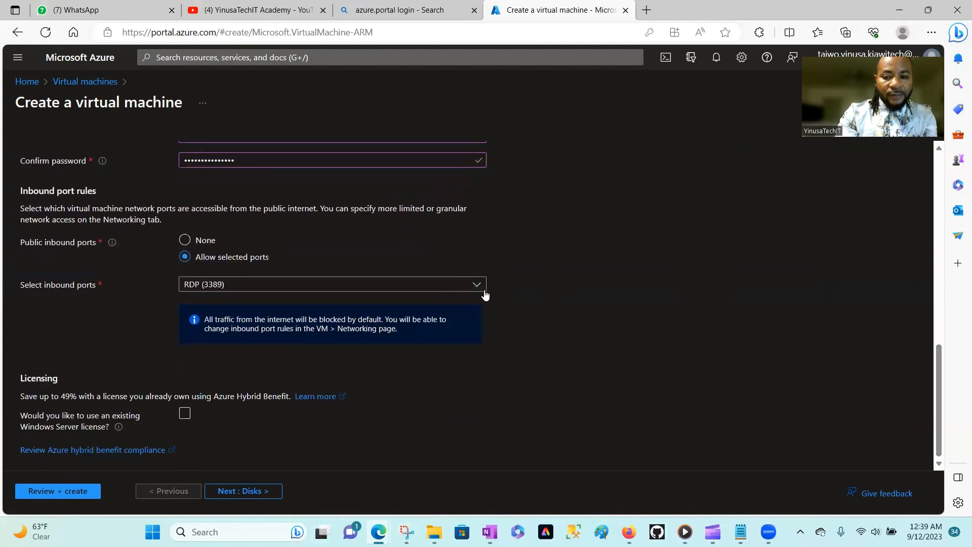
pyautogui.click(484, 289)
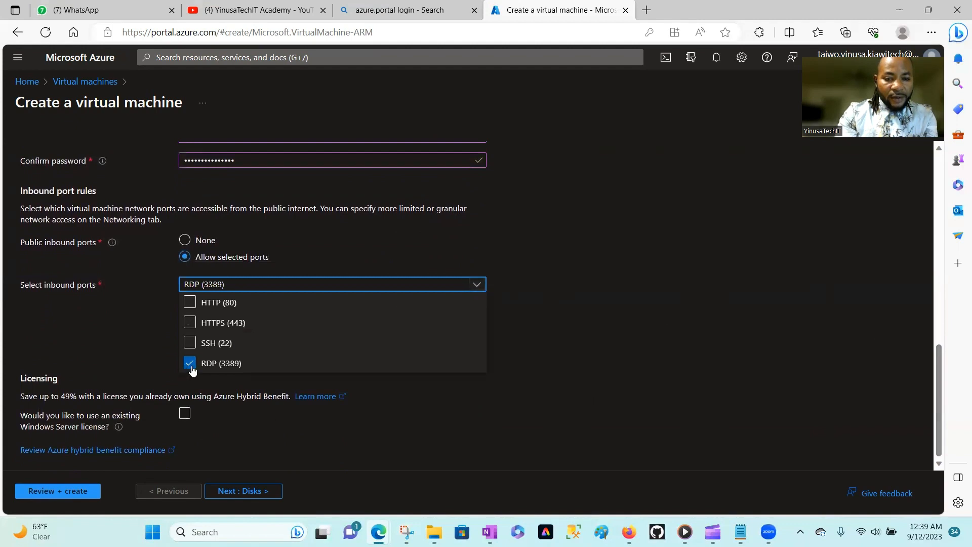
pyautogui.click(190, 303)
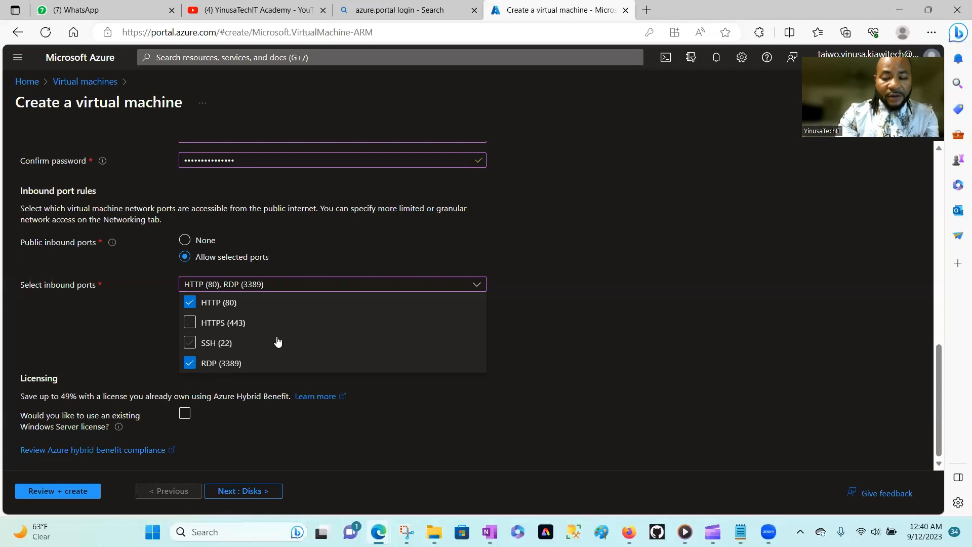
pyautogui.click(190, 322)
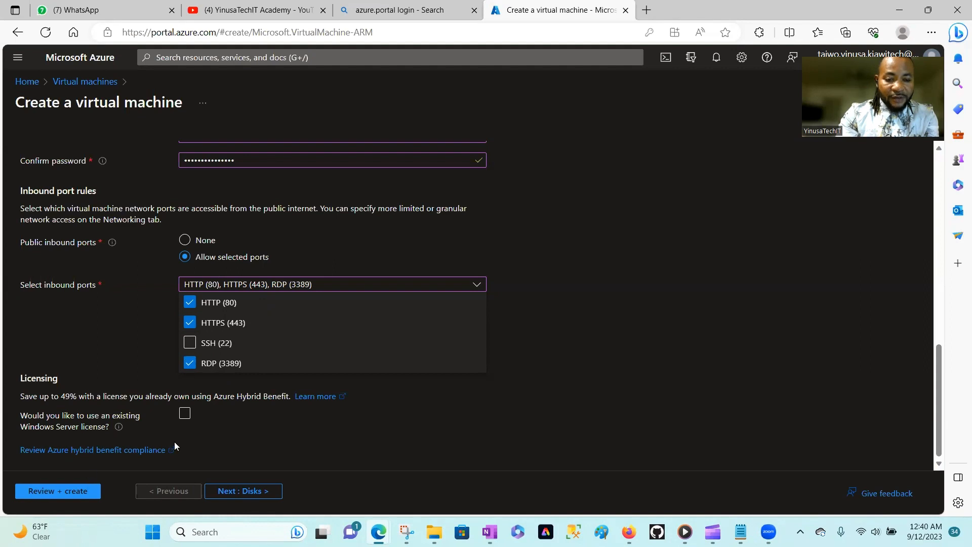
# Keep the default disk settings and, in the networking settings, enable deleting the public IP and NIC when the VM is deleted.
pyautogui.click(263, 487)
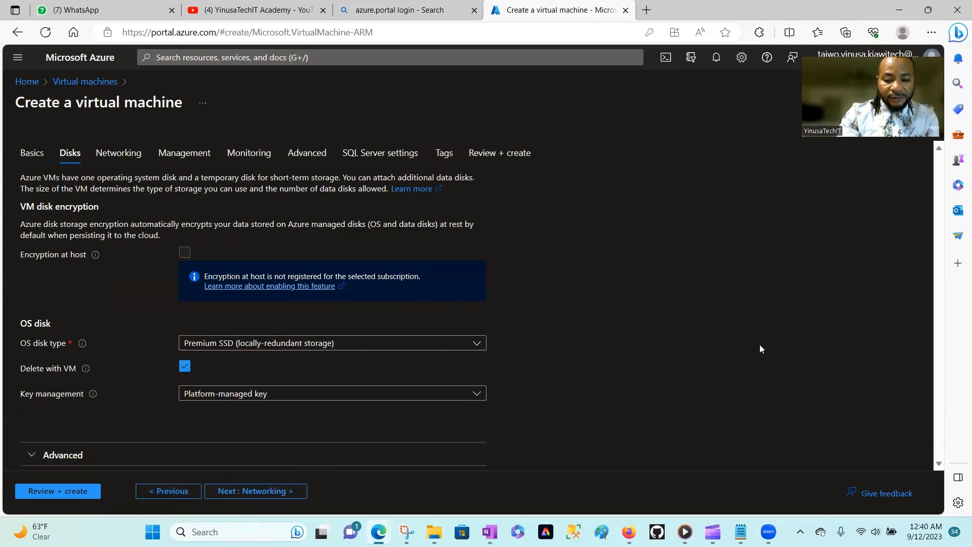
pyautogui.click(264, 490)
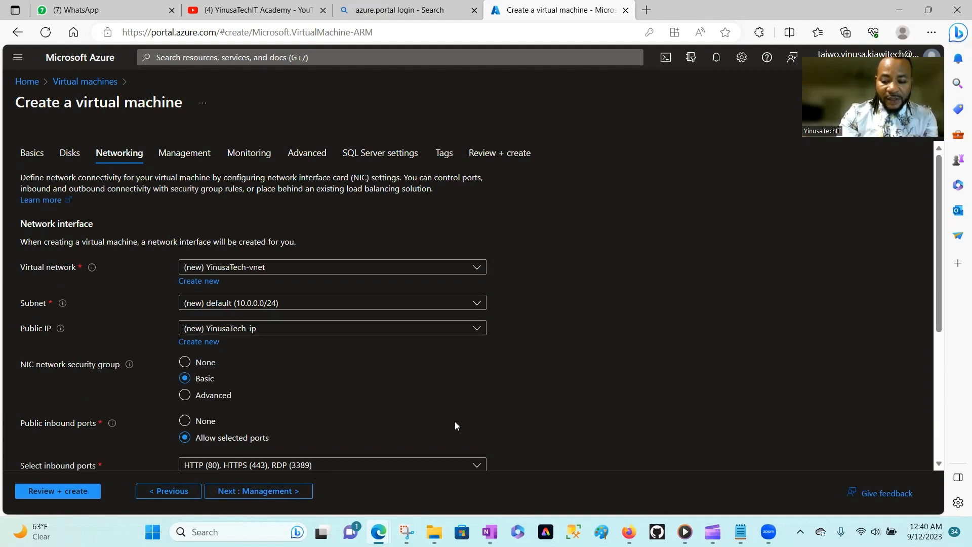
pyautogui.scroll(-3, 455, 422)
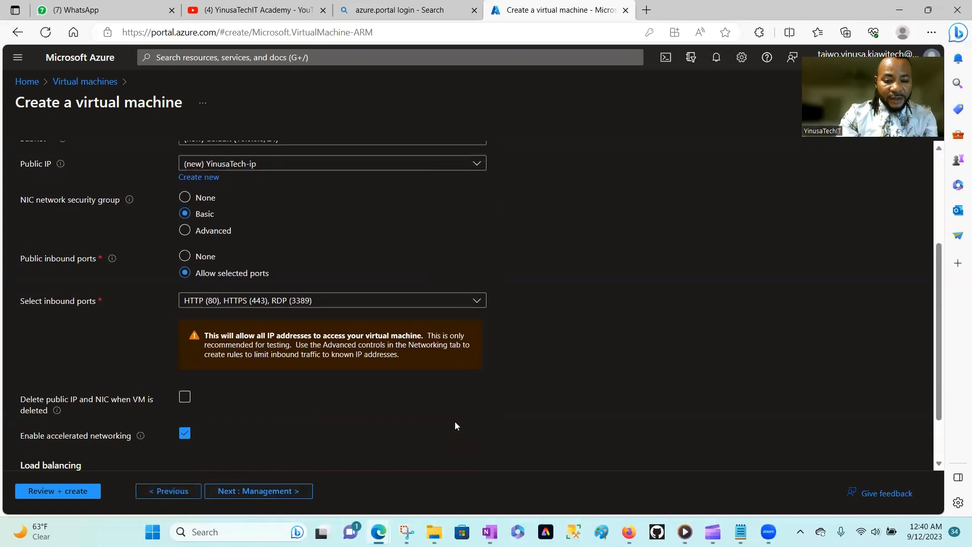
pyautogui.click(183, 398)
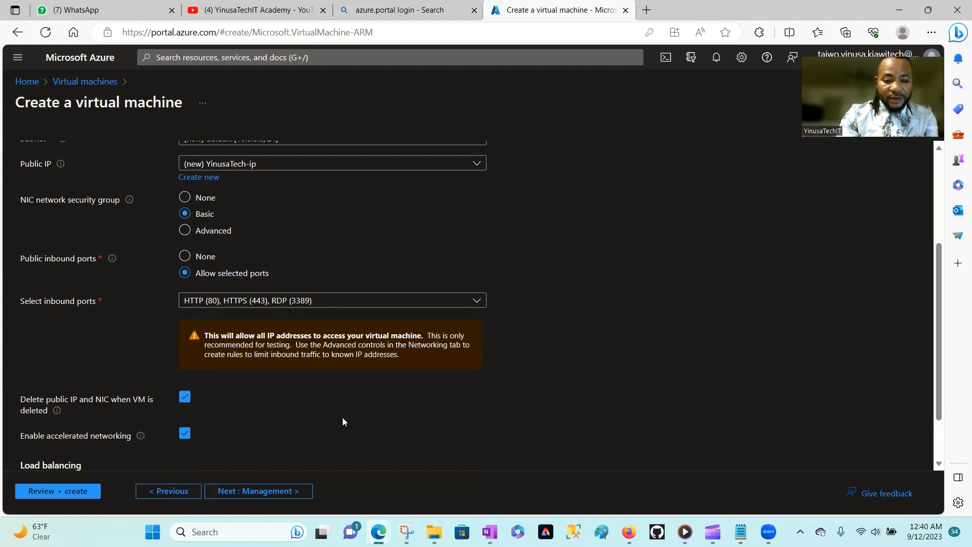
pyautogui.scroll(-1, 503, 437)
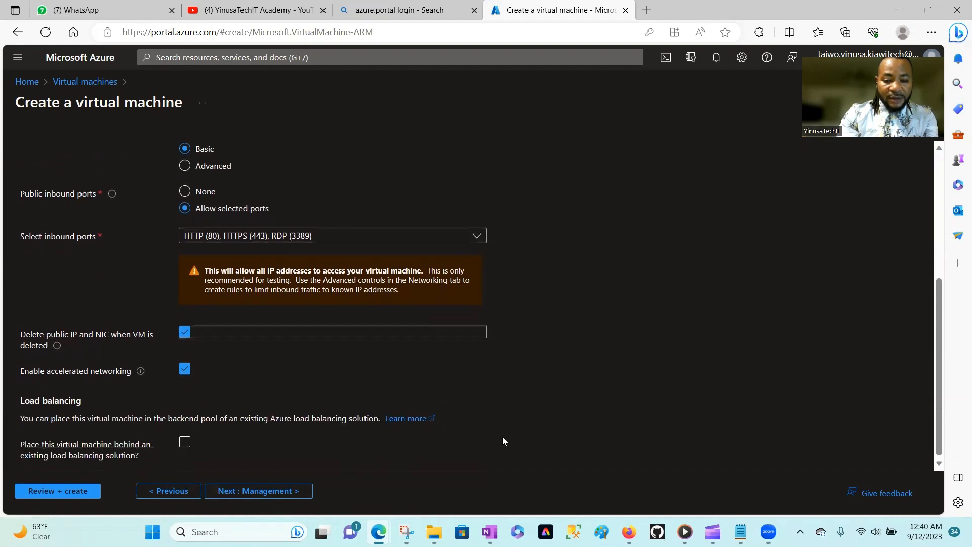
# Advance to the tags page, keeping the default management, monitoring, advanced and SQL Server settings.
pyautogui.click(284, 493)
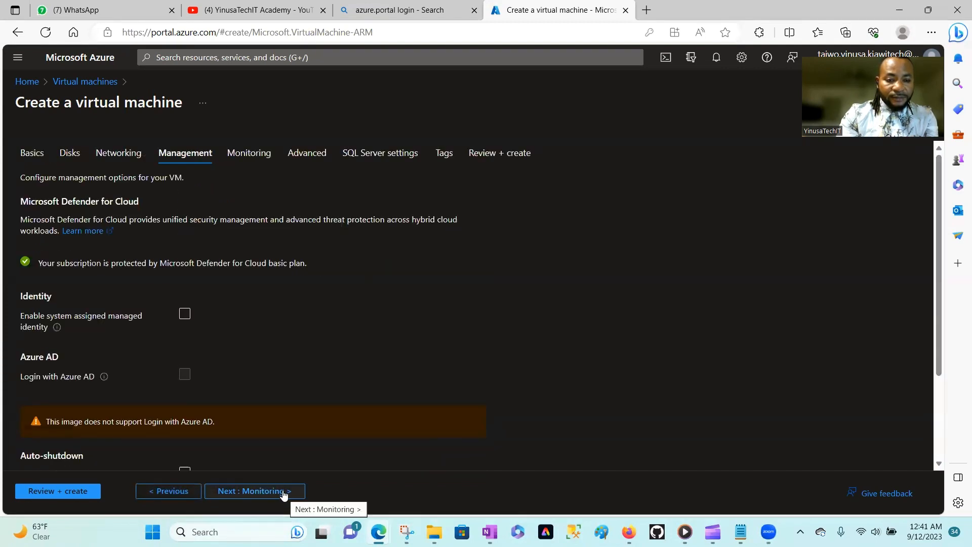
pyautogui.click(277, 492)
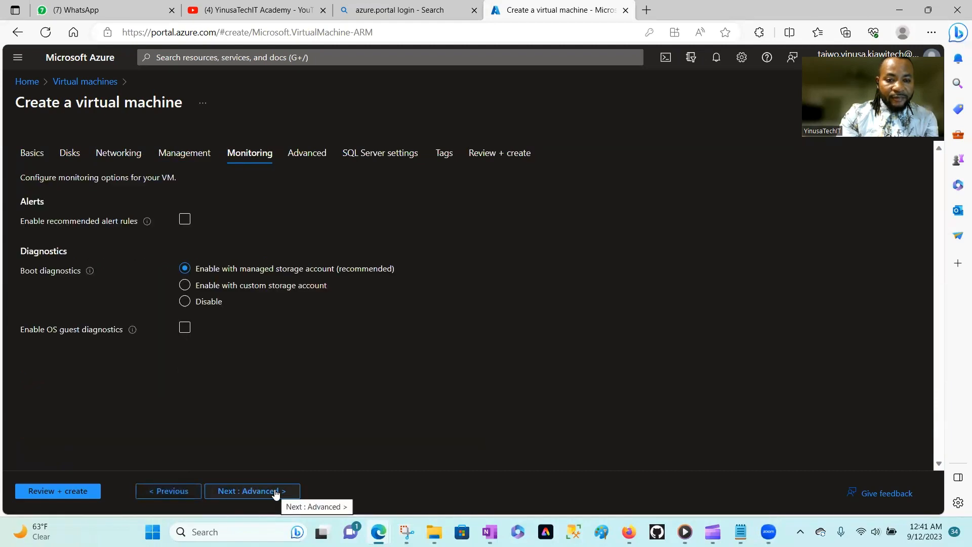
pyautogui.click(276, 492)
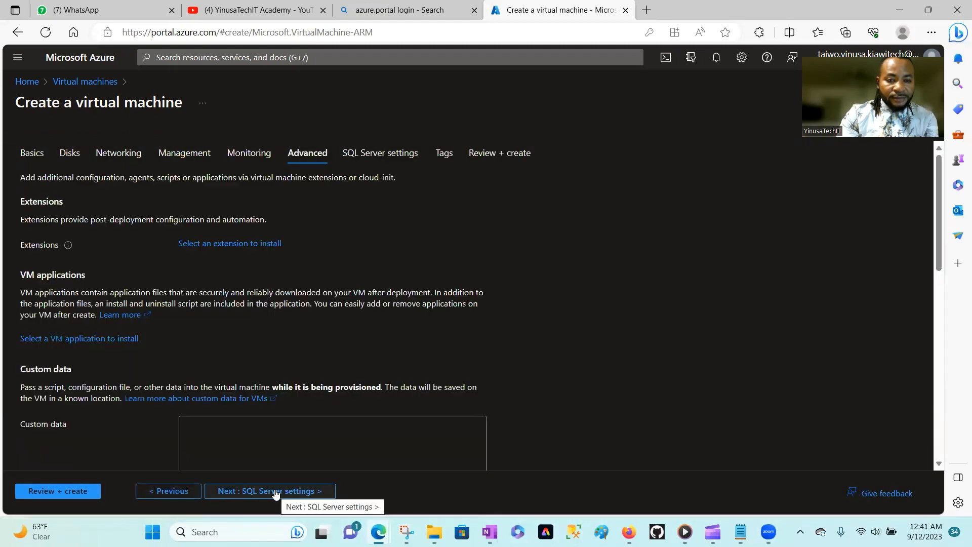
pyautogui.click(276, 492)
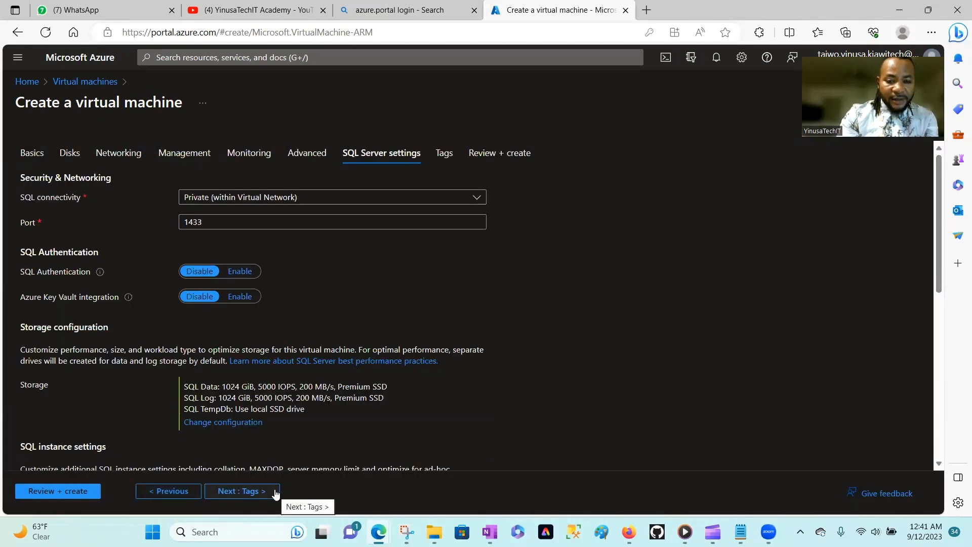
pyautogui.click(269, 492)
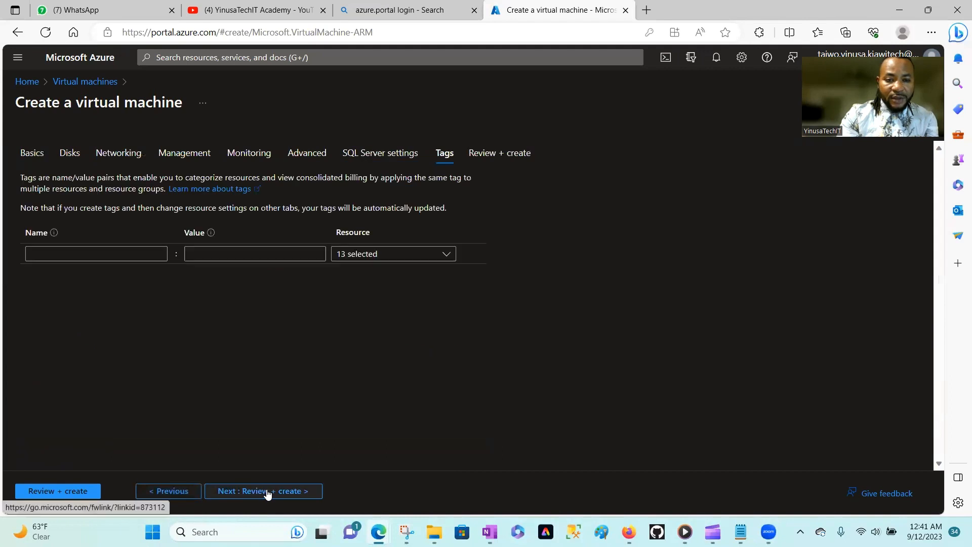
# Add a tag named Project with the value Practice to the virtual machine's resources.
pyautogui.click(50, 252)
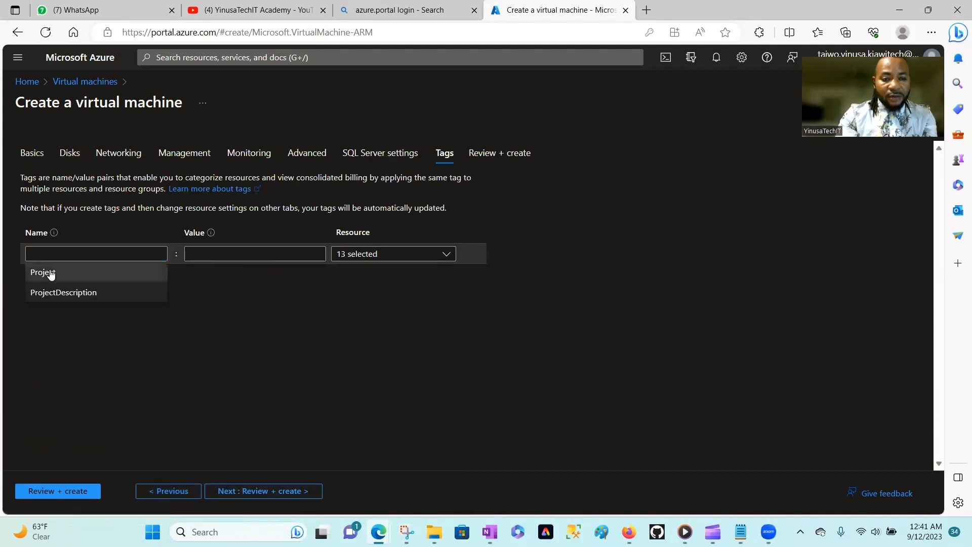
pyautogui.click(47, 272)
pyautogui.click(203, 254)
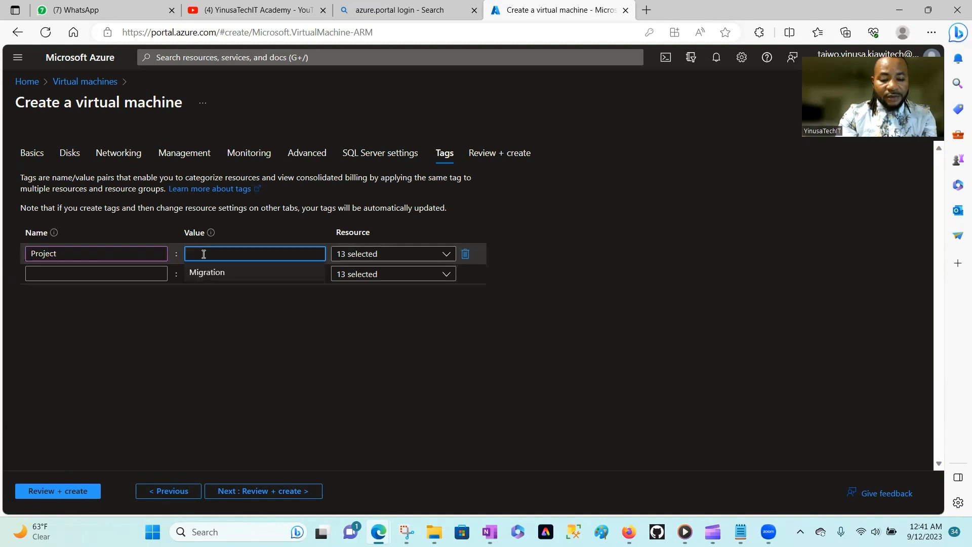
pyautogui.write('P')
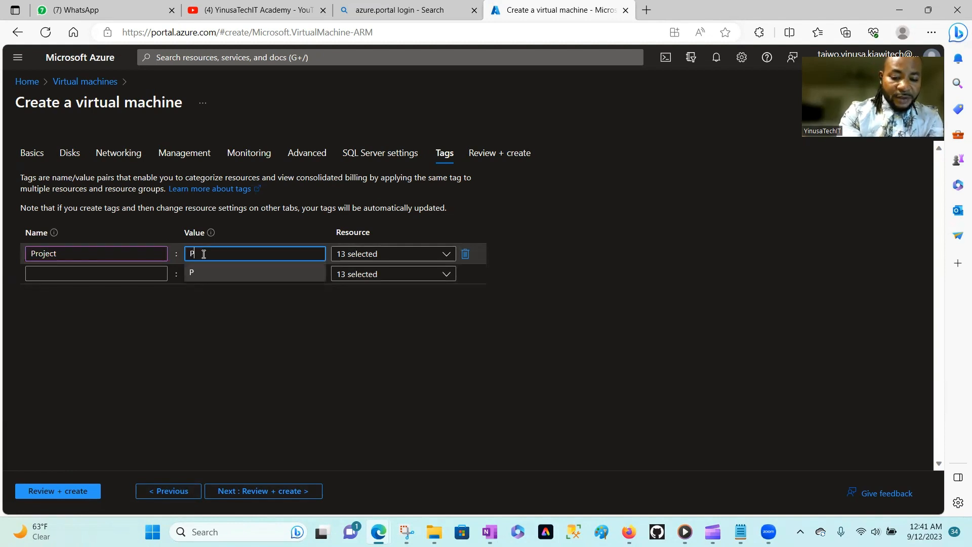
pyautogui.write('ractu')
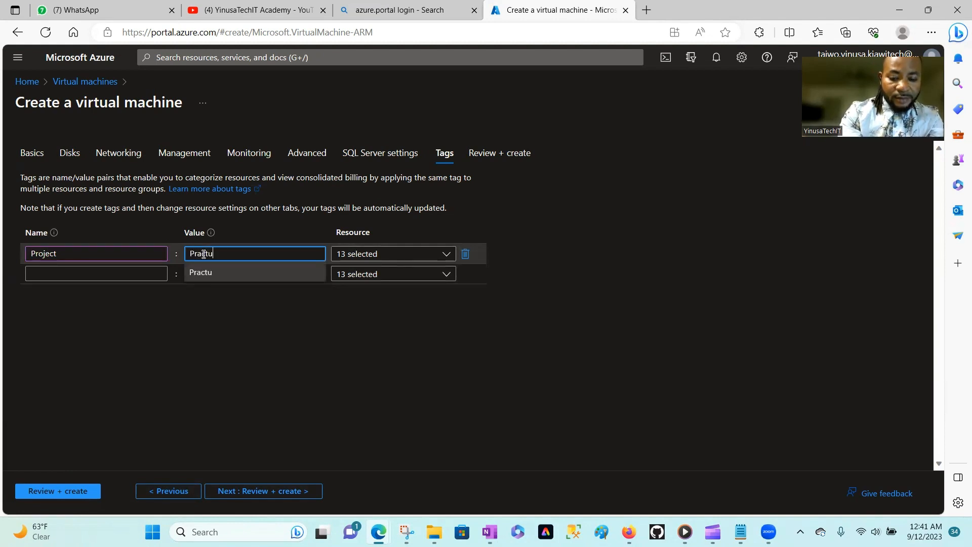
pyautogui.press('BackSpace')
pyautogui.write('ice')
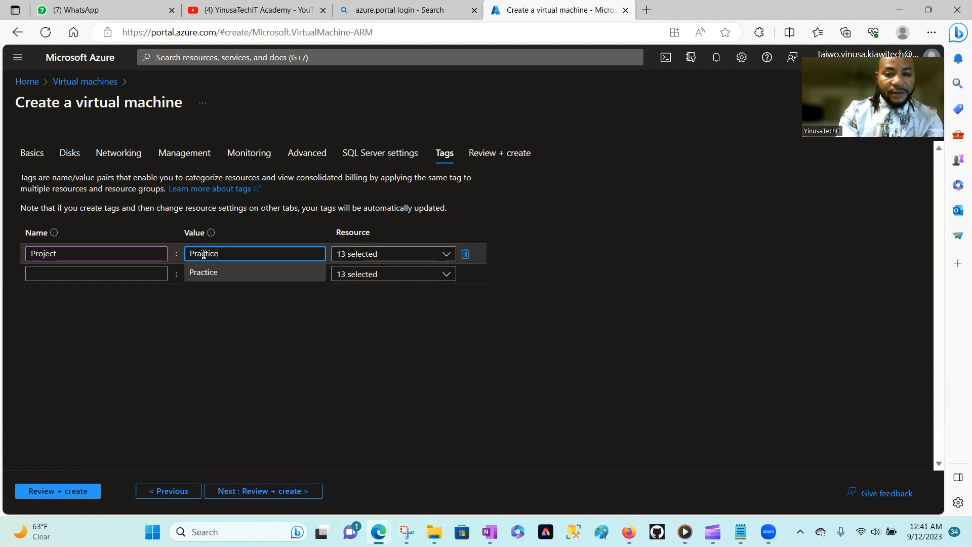
pyautogui.click(474, 327)
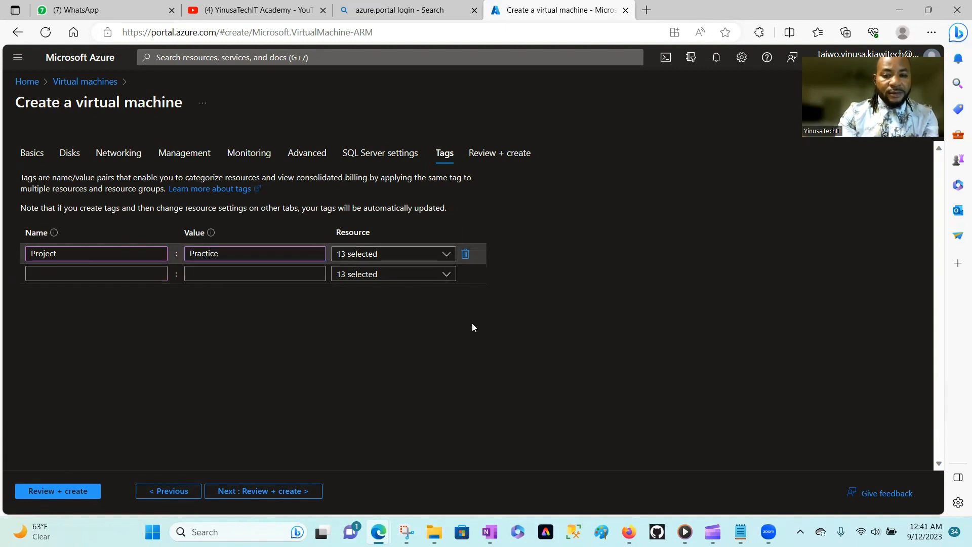
# Validate the virtual machine configuration and review its summary through to the SQL Server settings.
pyautogui.click(271, 487)
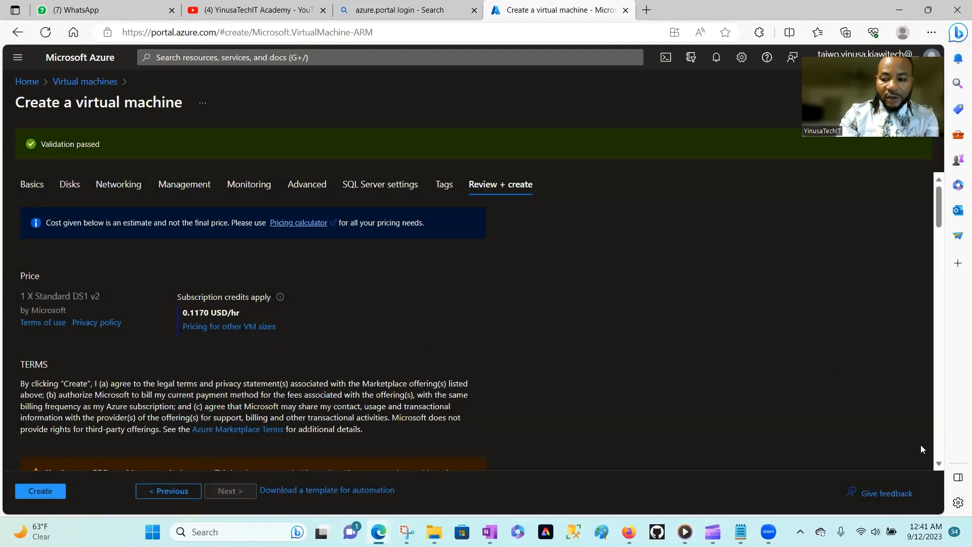
pyautogui.scroll(-3, 151, 391)
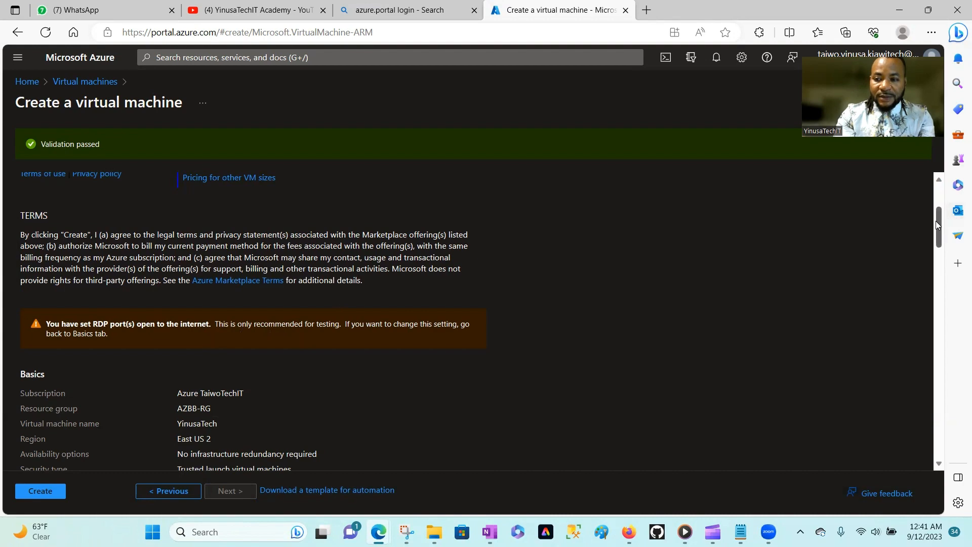
pyautogui.moveTo(937, 226); pyautogui.dragTo(932, 452)
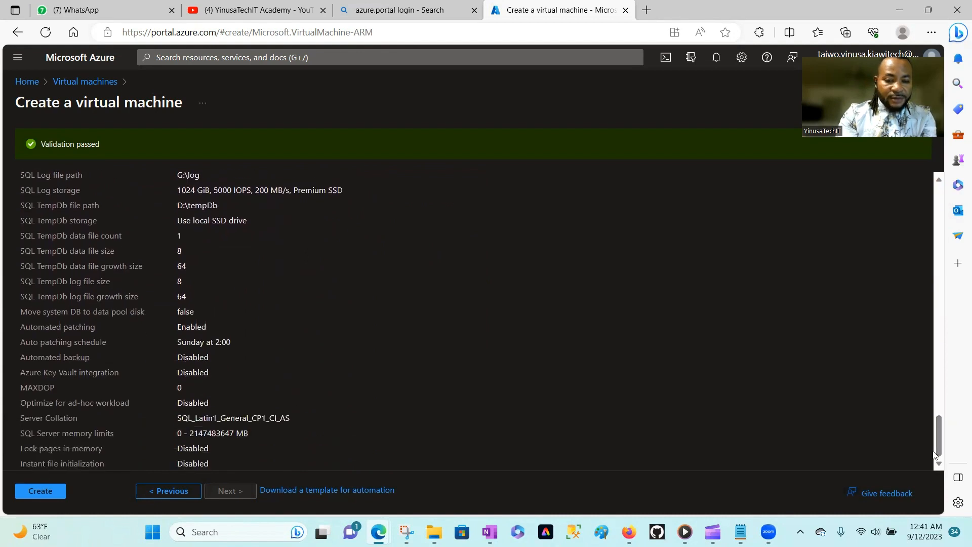
# Create the validated virtual machine and reload the list of all resources.
pyautogui.click(40, 493)
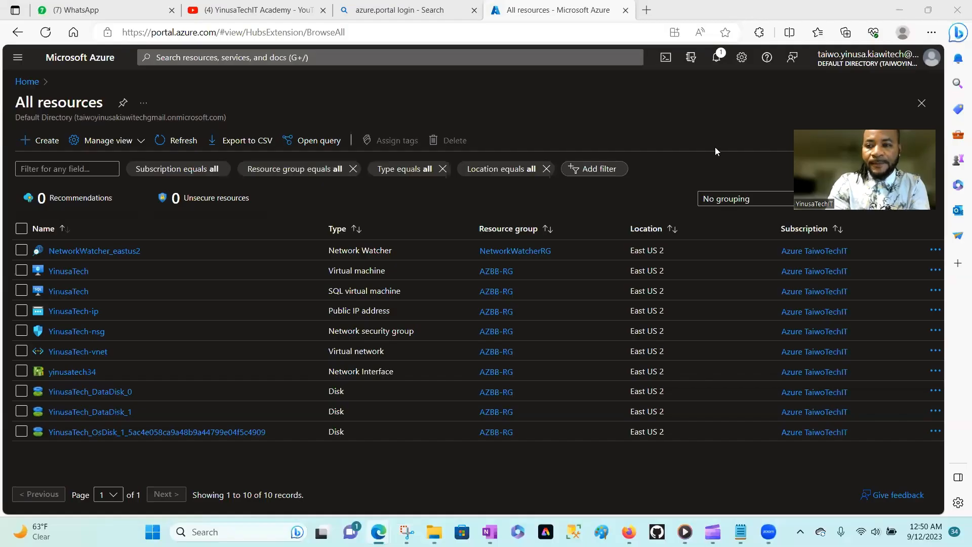
pyautogui.click(45, 32)
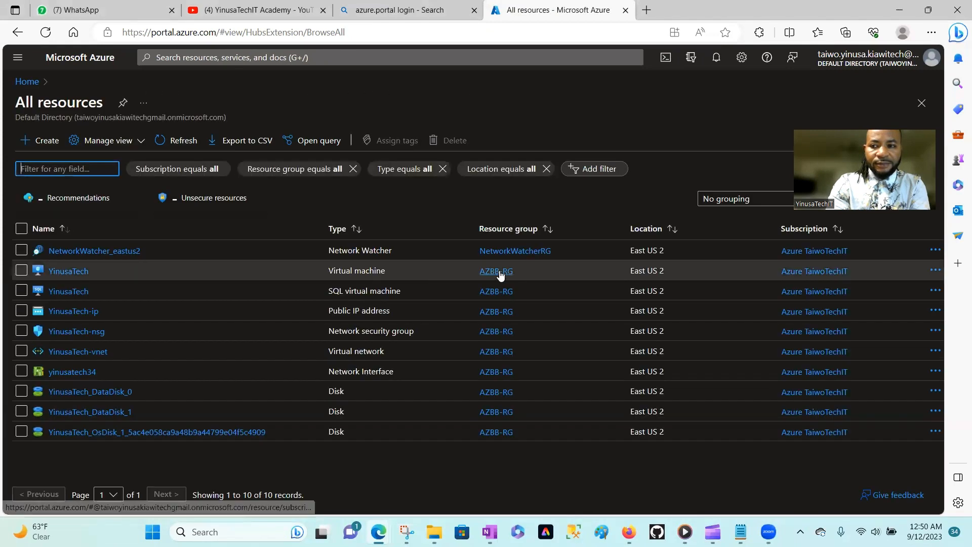
# Open the Backup settings of the YinusaTech virtual machine.
pyautogui.click(63, 272)
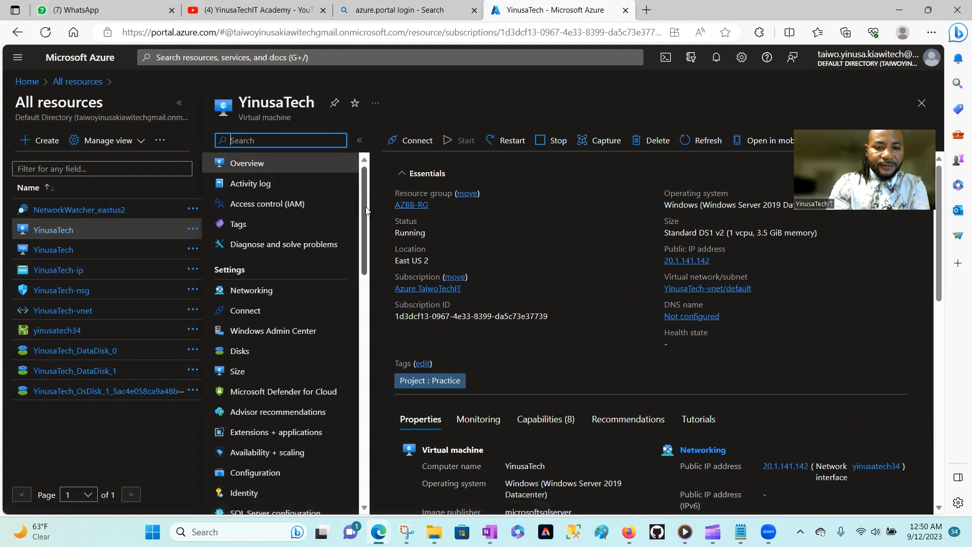
pyautogui.moveTo(367, 211); pyautogui.dragTo(358, 306)
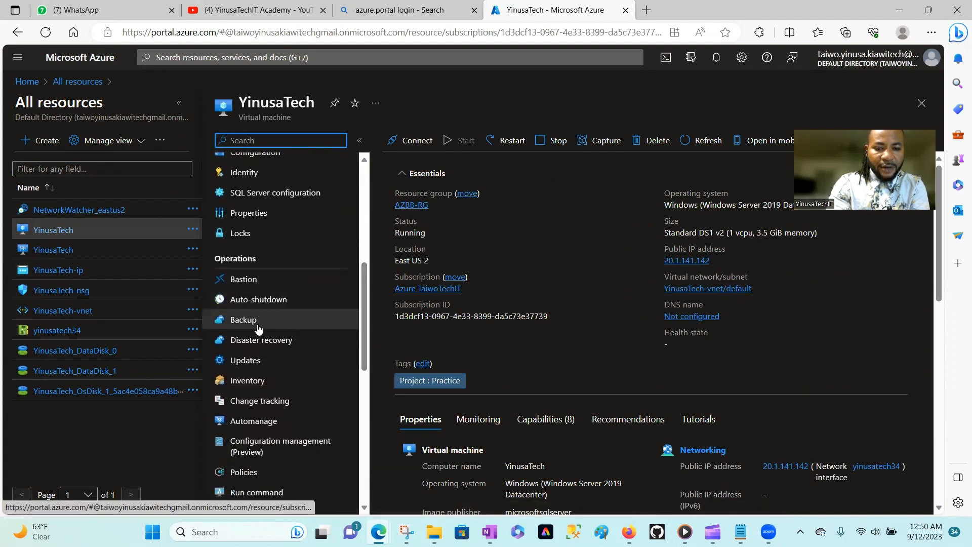
pyautogui.click(244, 320)
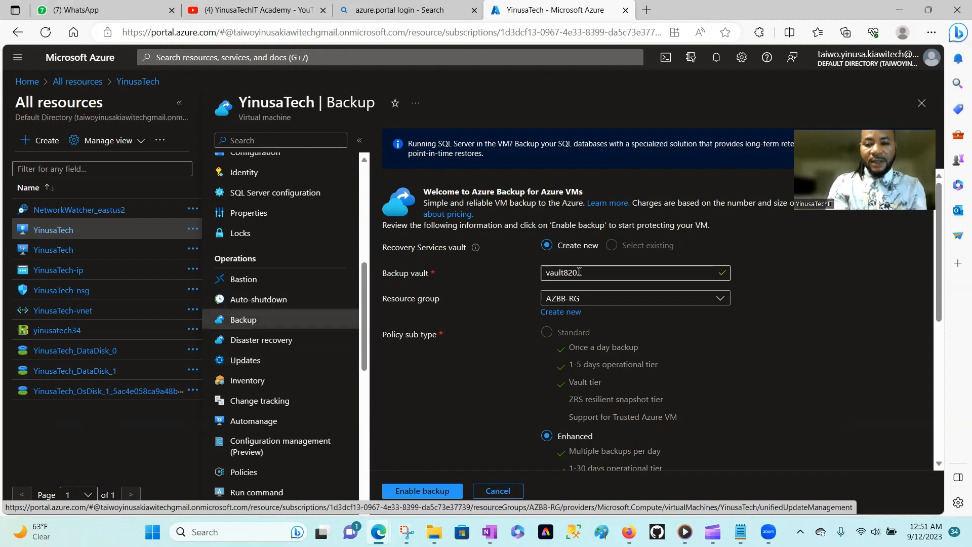
# Name the new backup vault databaserecoveryvault, keeping AZBB-RG as its resource group.
pyautogui.moveTo(581, 272)
pyautogui.mouseDown()
pyautogui.moveTo(544, 273)
pyautogui.moveTo(564, 272)
pyautogui.mouseUp()
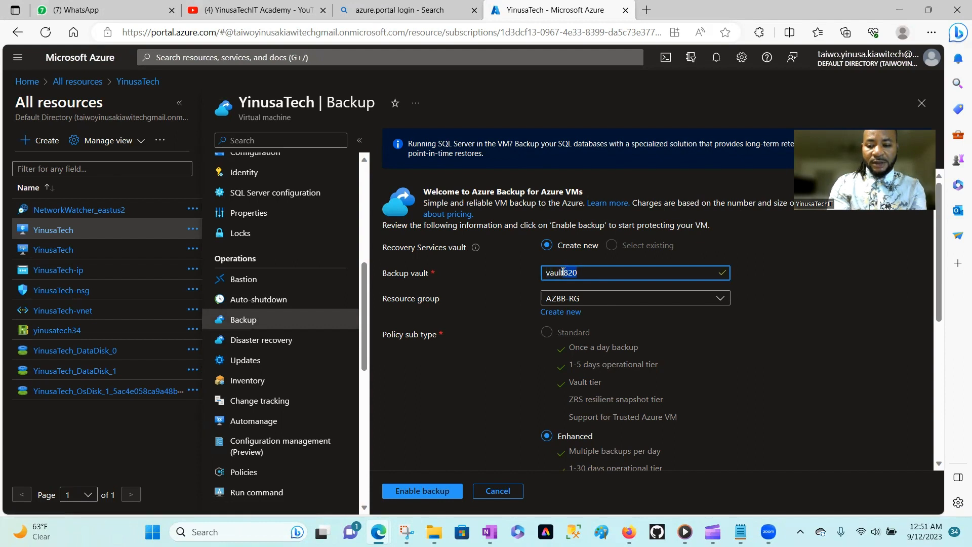
pyautogui.press('BackSpace')
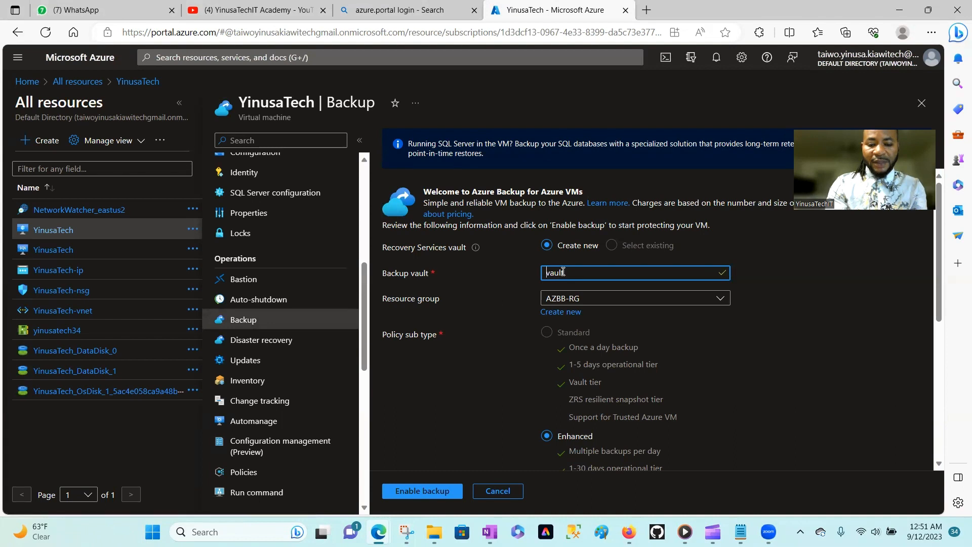
pyautogui.write('daba')
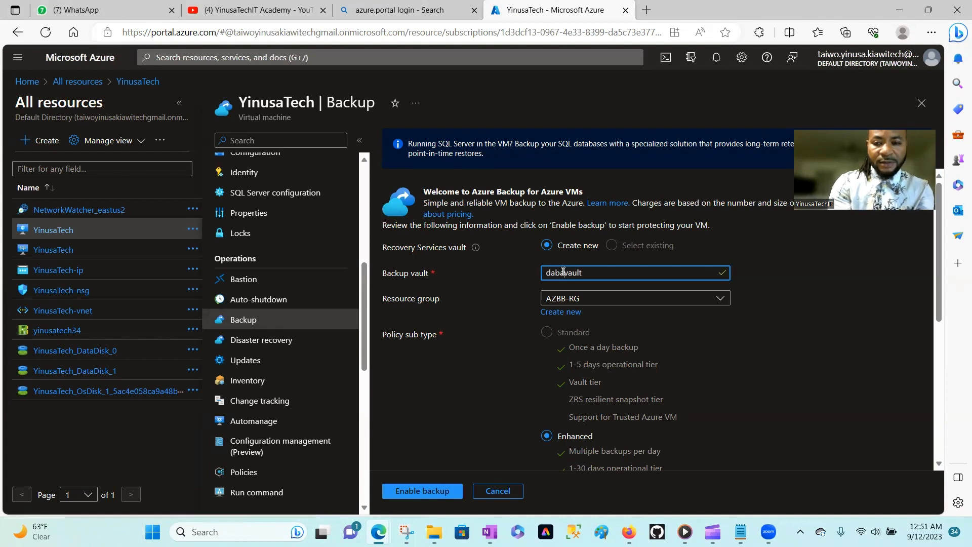
pyautogui.press('BackSpace')
pyautogui.press('BackSpace')
pyautogui.press('BackSpace')
pyautogui.press('BackSpace')
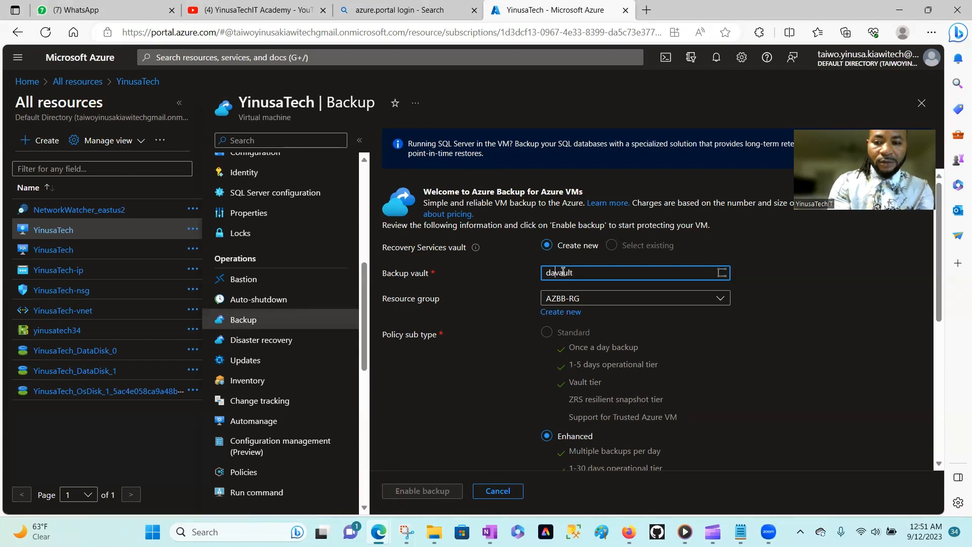
pyautogui.write('database')
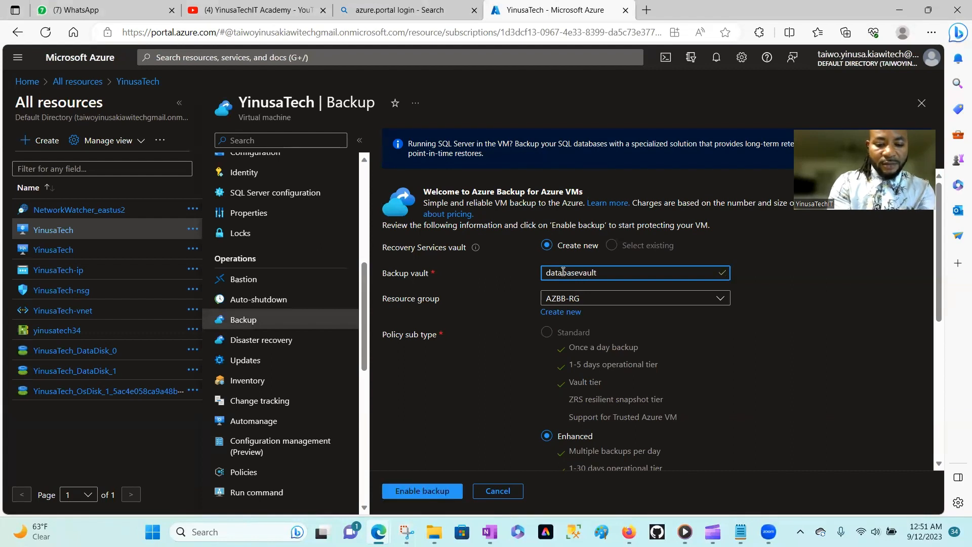
pyautogui.write('recovery')
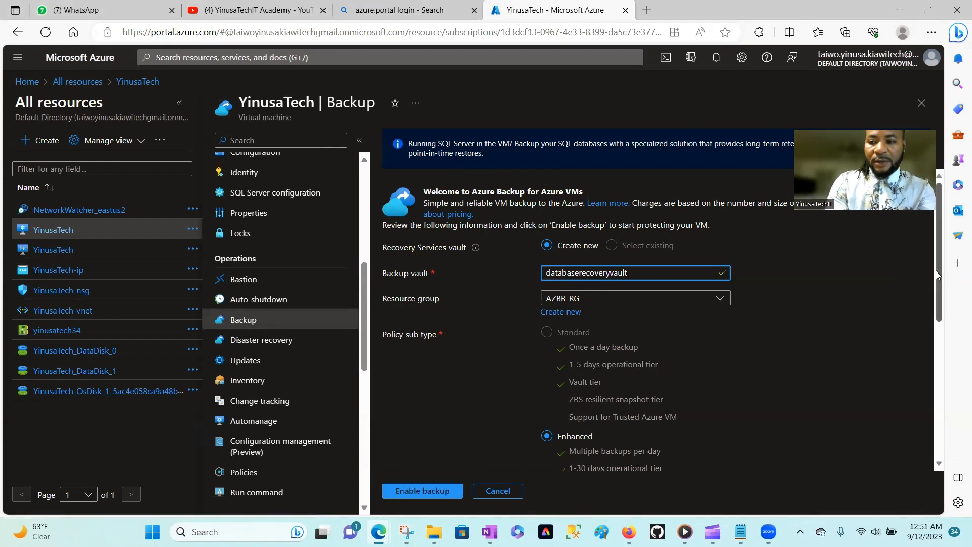
# Edit the new enhanced backup policy and name it vm-dailybackup.
pyautogui.moveTo(937, 285); pyautogui.dragTo(928, 358)
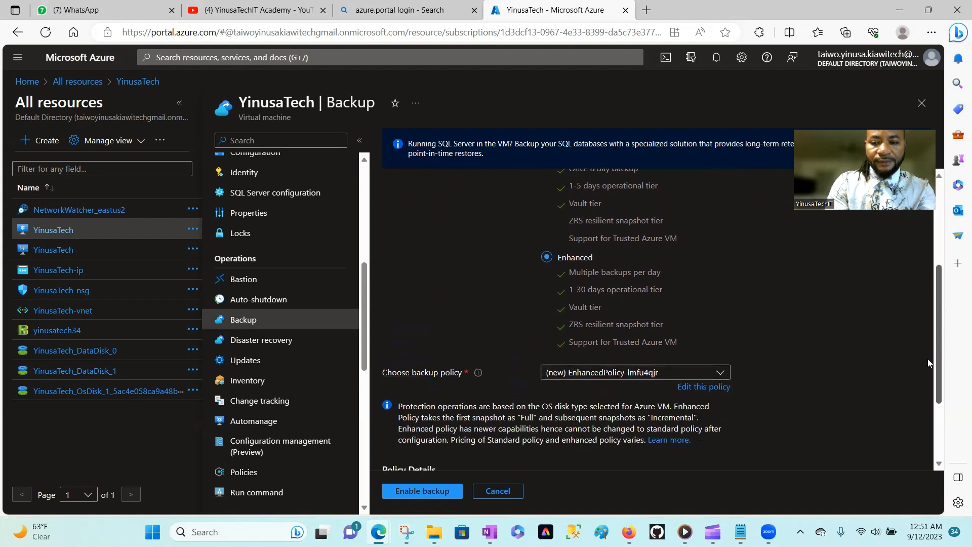
pyautogui.moveTo(681, 333); pyautogui.dragTo(685, 247)
pyautogui.click(758, 262)
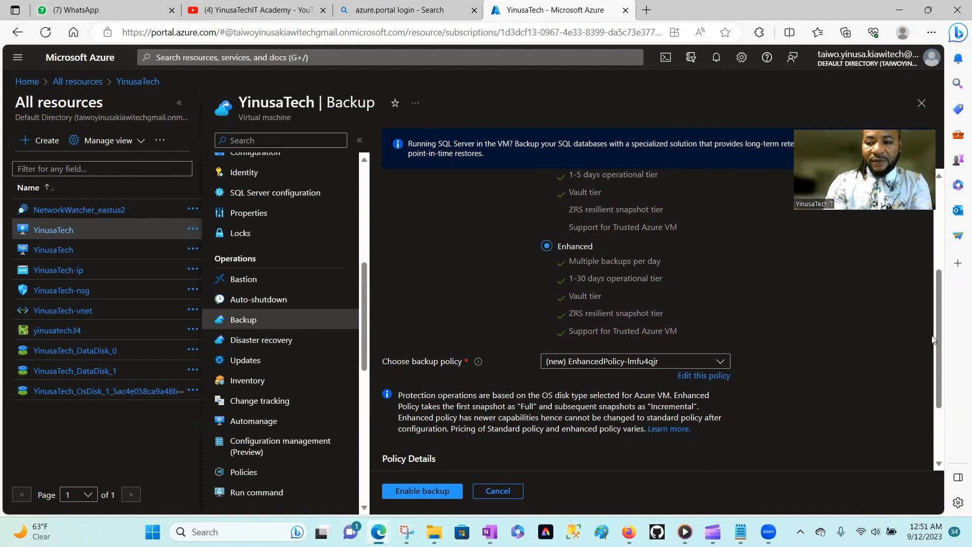
pyautogui.moveTo(938, 339)
pyautogui.mouseDown()
pyautogui.moveTo(935, 283)
pyautogui.moveTo(923, 343)
pyautogui.moveTo(928, 310)
pyautogui.moveTo(926, 325)
pyautogui.mouseUp()
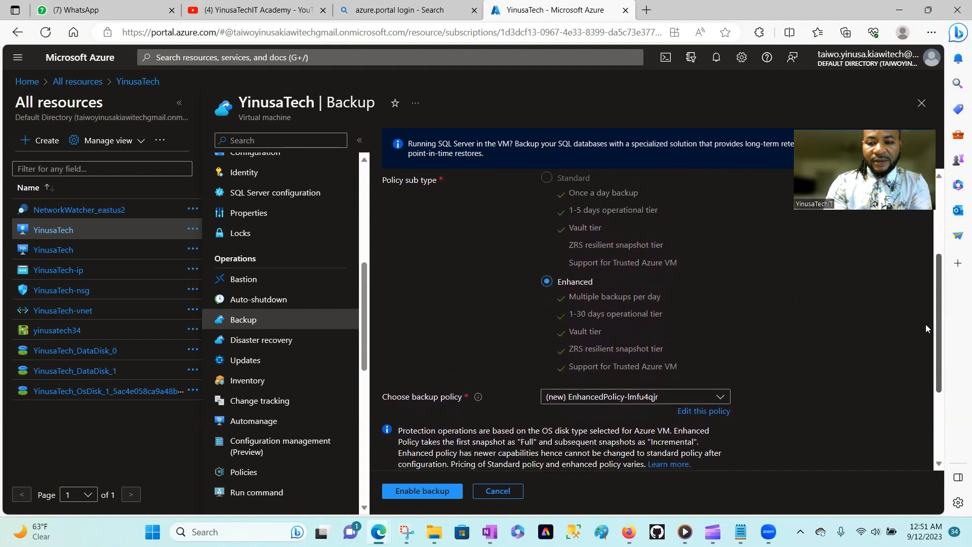
pyautogui.click(706, 406)
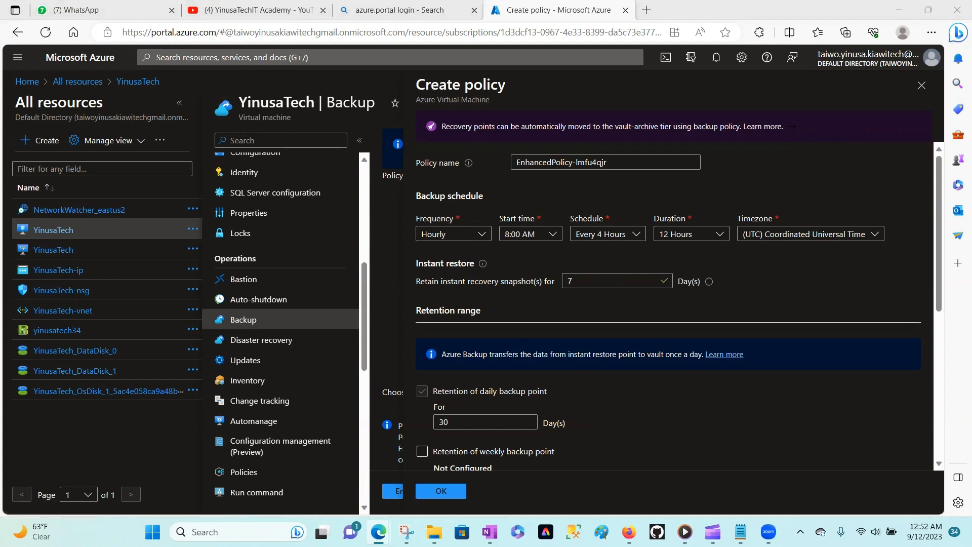
pyautogui.hotkey('alt', 'Tab')
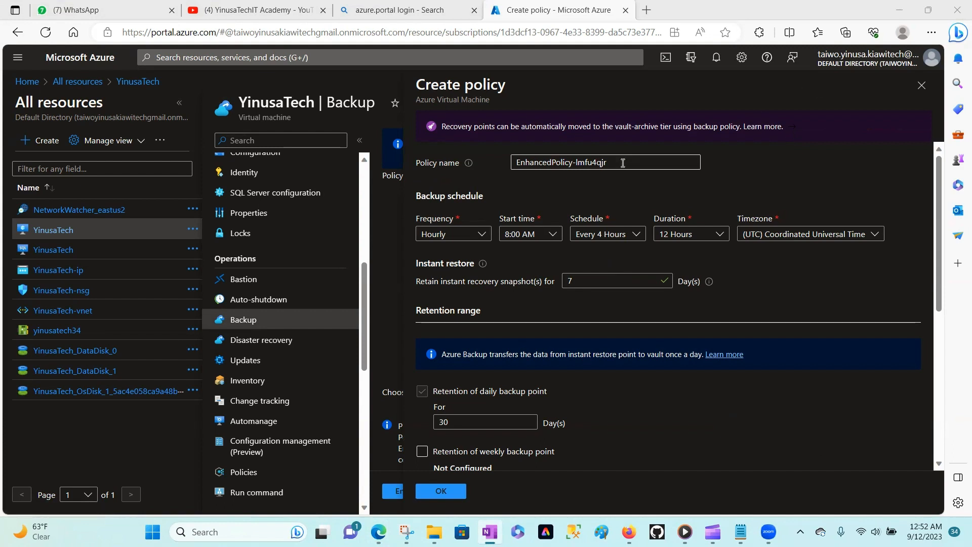
pyautogui.moveTo(623, 164); pyautogui.dragTo(521, 173)
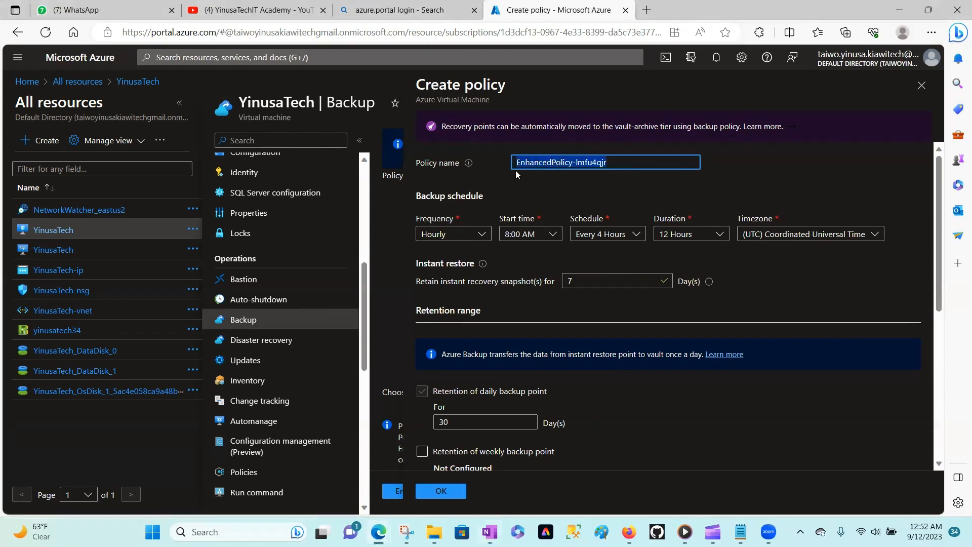
pyautogui.write('vm')
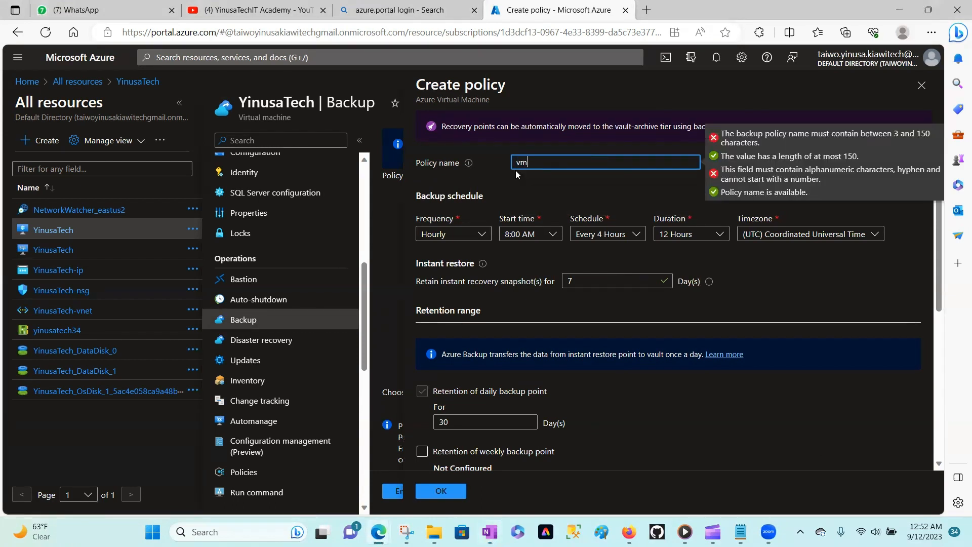
pyautogui.write('-')
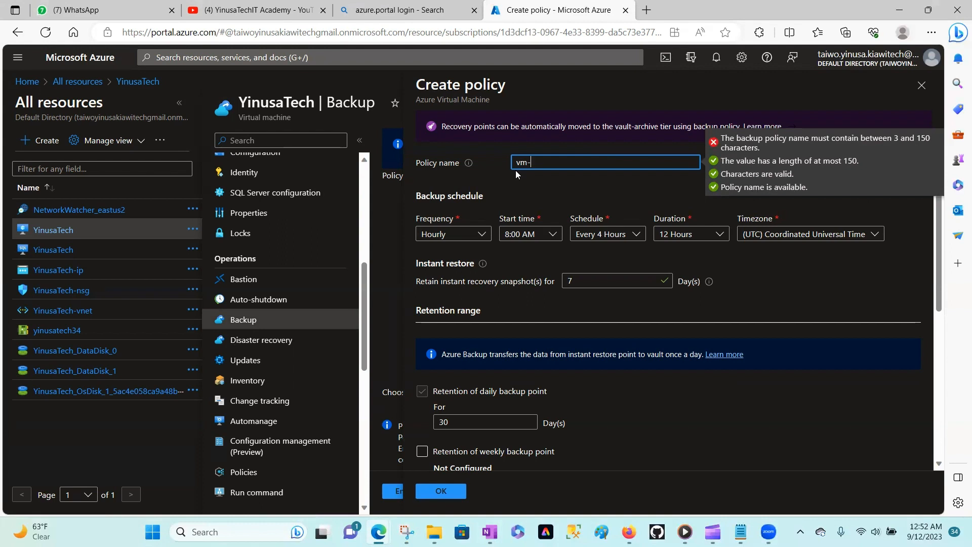
pyautogui.write('dail')
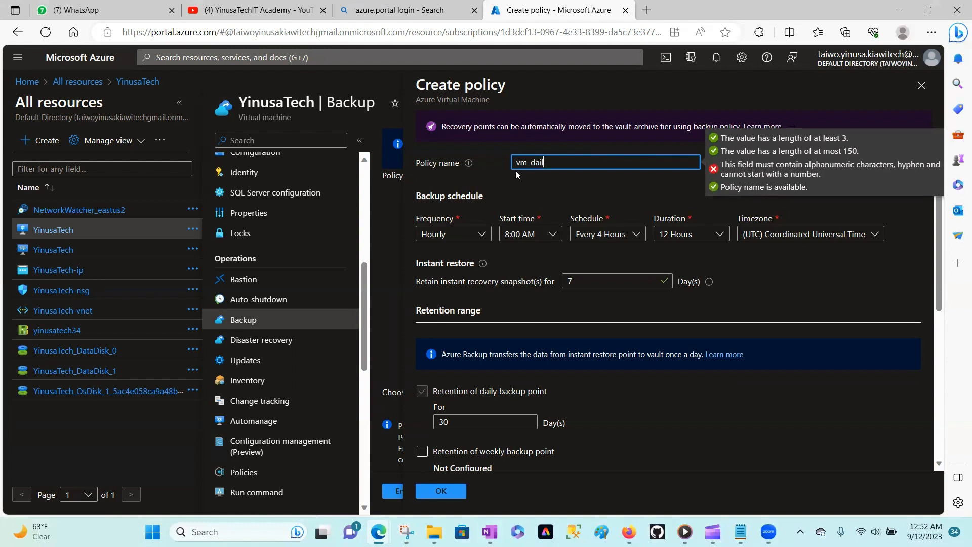
pyautogui.write('y')
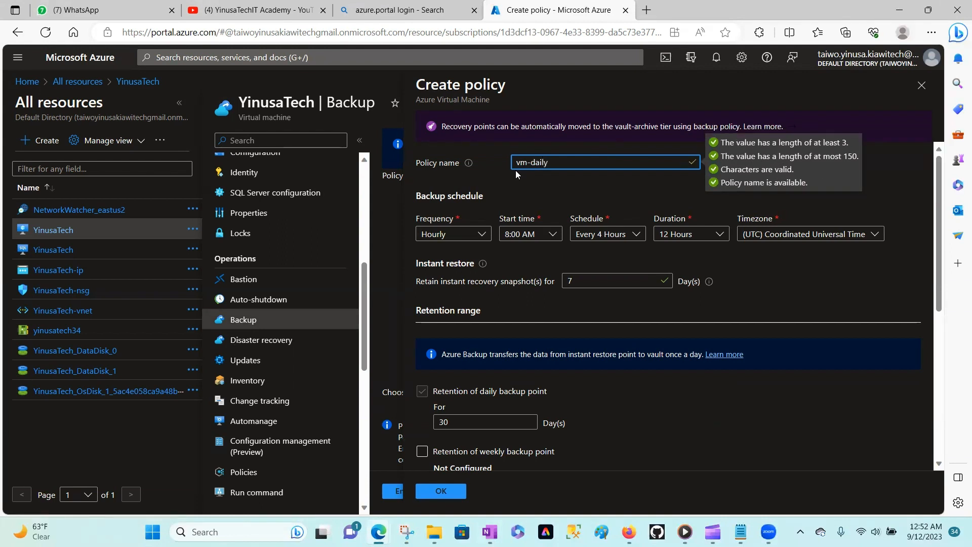
pyautogui.write('backup')
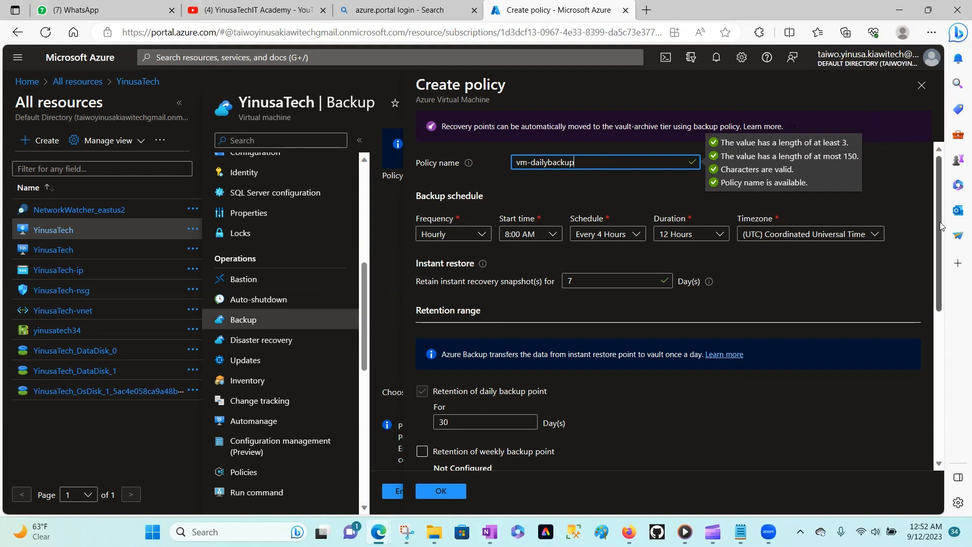
# Confirm the backup policy with its default schedule and retention settings and enable backup for the virtual machine.
pyautogui.moveTo(940, 227); pyautogui.dragTo(931, 303)
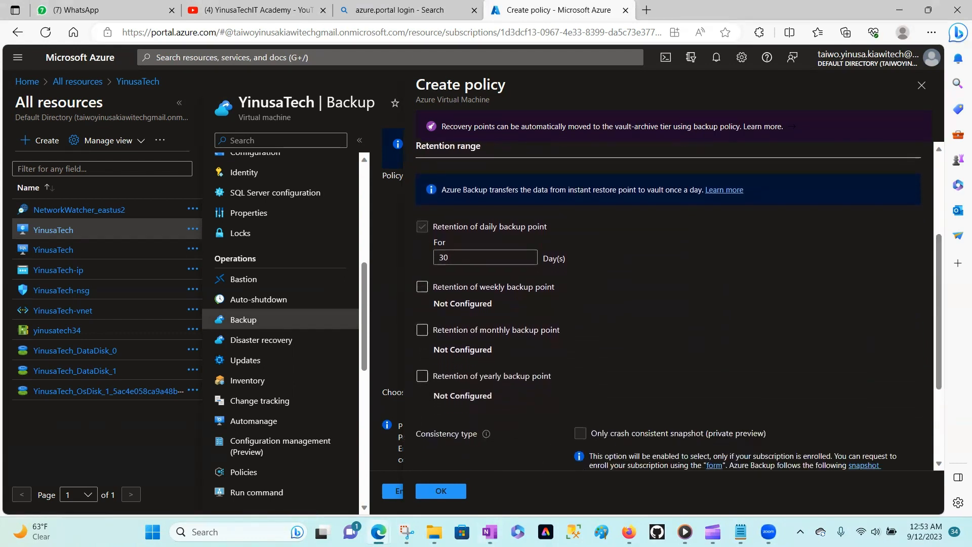
pyautogui.hotkey('alt', 'Tab')
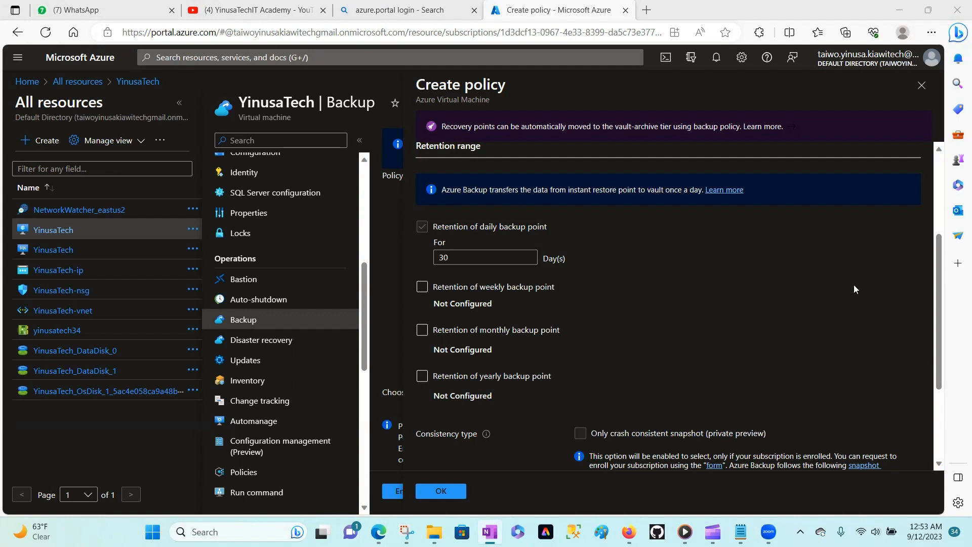
pyautogui.click(447, 494)
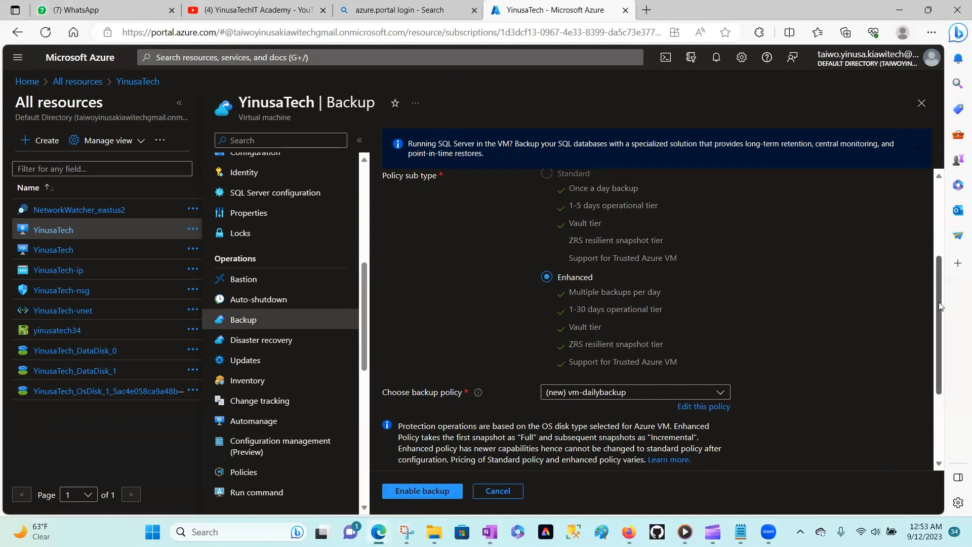
pyautogui.moveTo(940, 306); pyautogui.dragTo(938, 386)
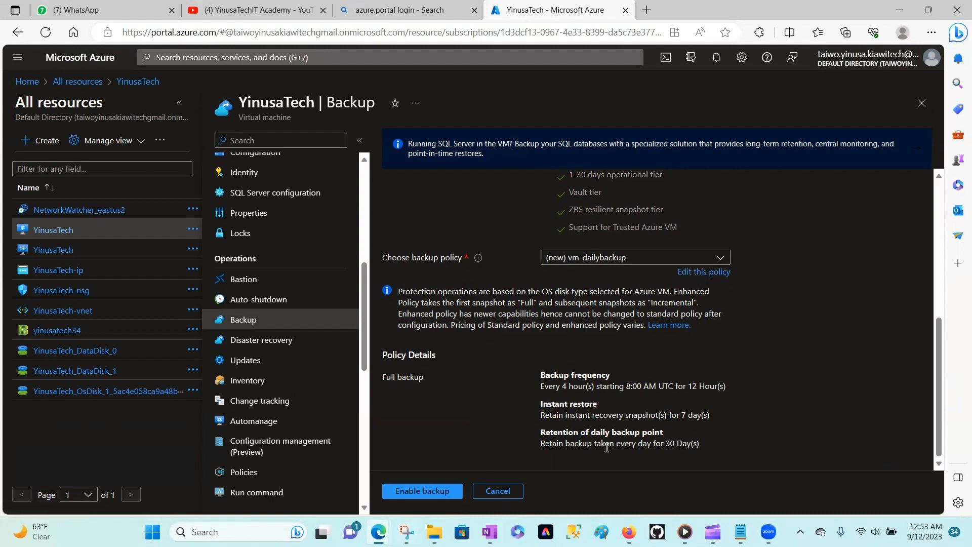
pyautogui.click(435, 490)
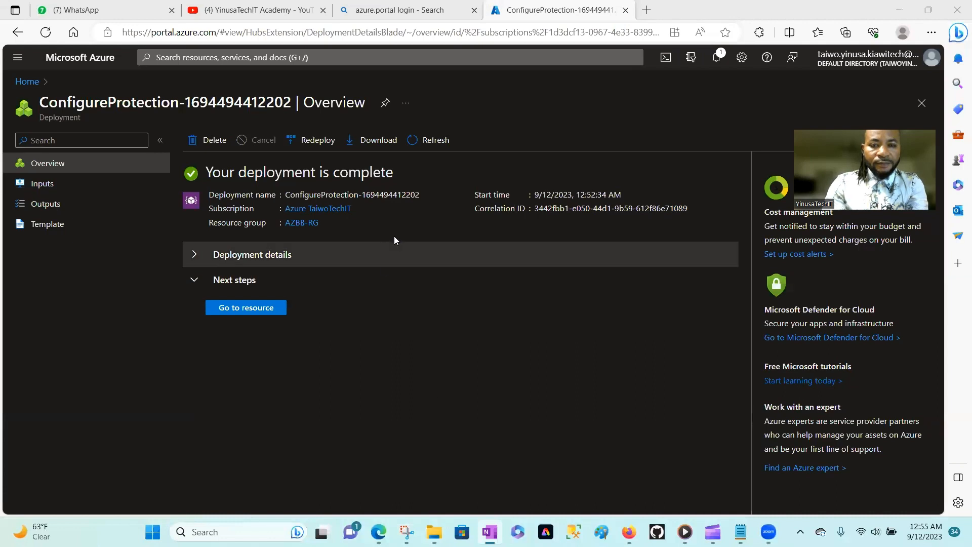
# Open the deployed recovery vault and show the details of the YinusaTech item among its Azure Virtual Machine backup items.
pyautogui.click(247, 310)
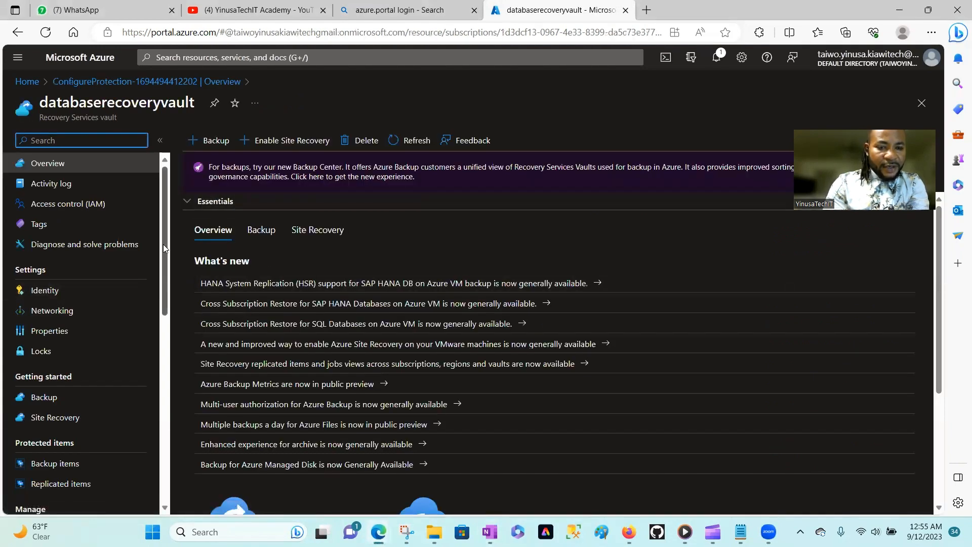
pyautogui.moveTo(163, 244); pyautogui.dragTo(160, 288)
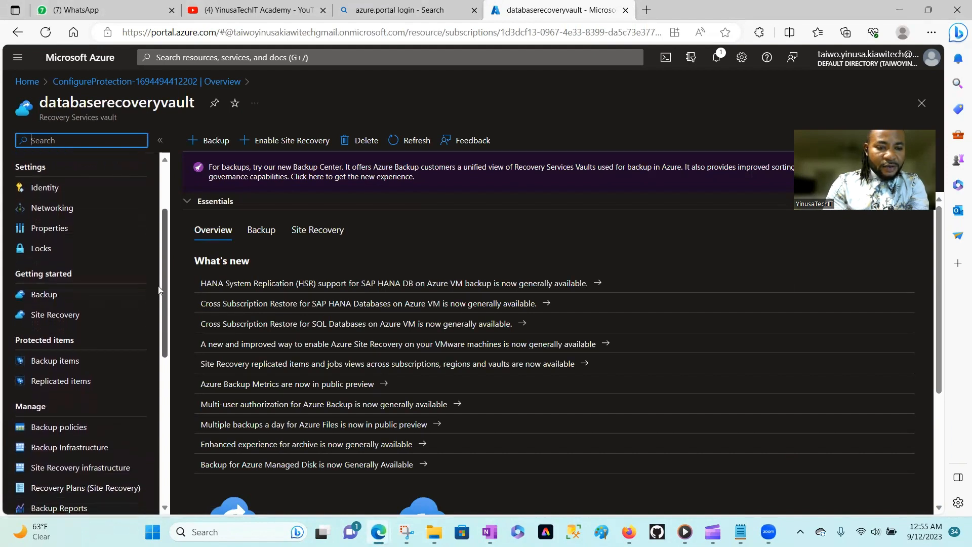
pyautogui.click(48, 299)
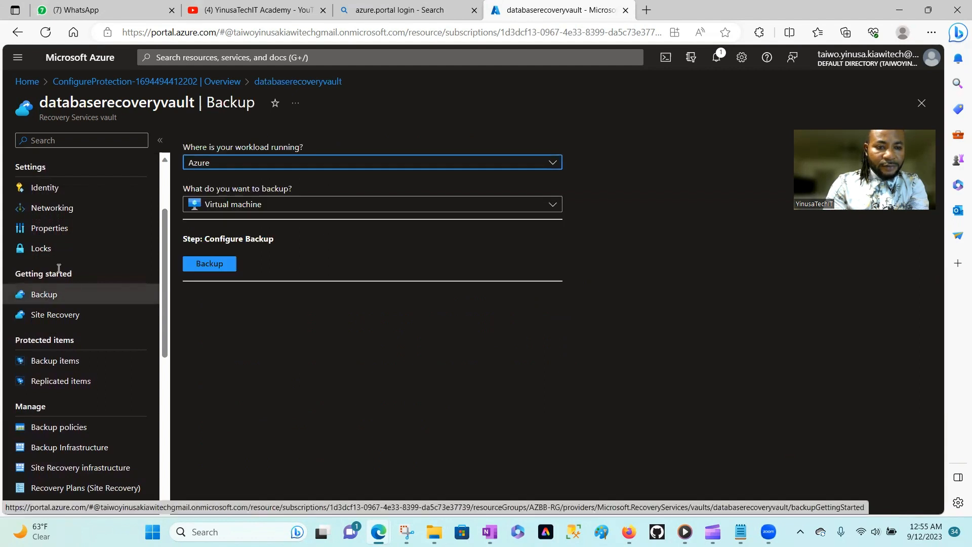
pyautogui.click(40, 362)
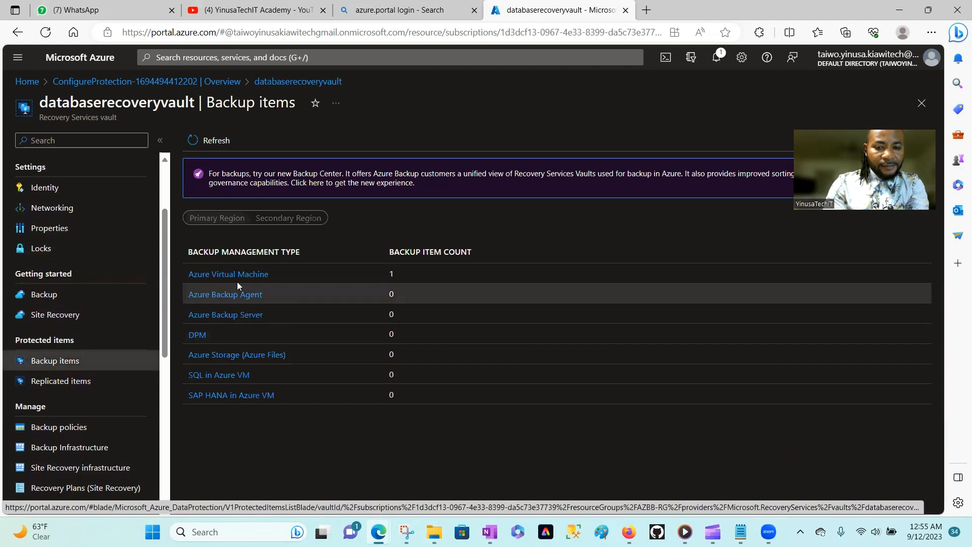
pyautogui.click(229, 278)
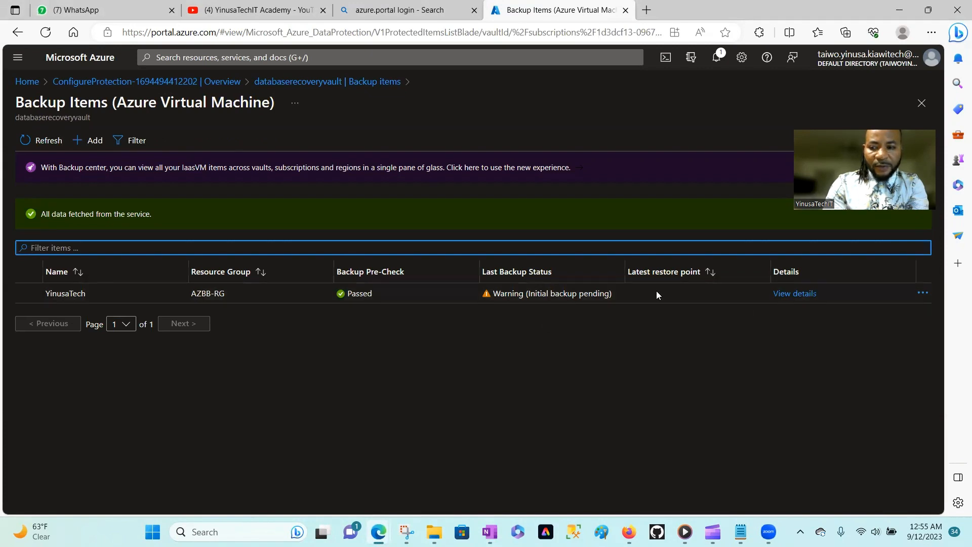
pyautogui.click(795, 293)
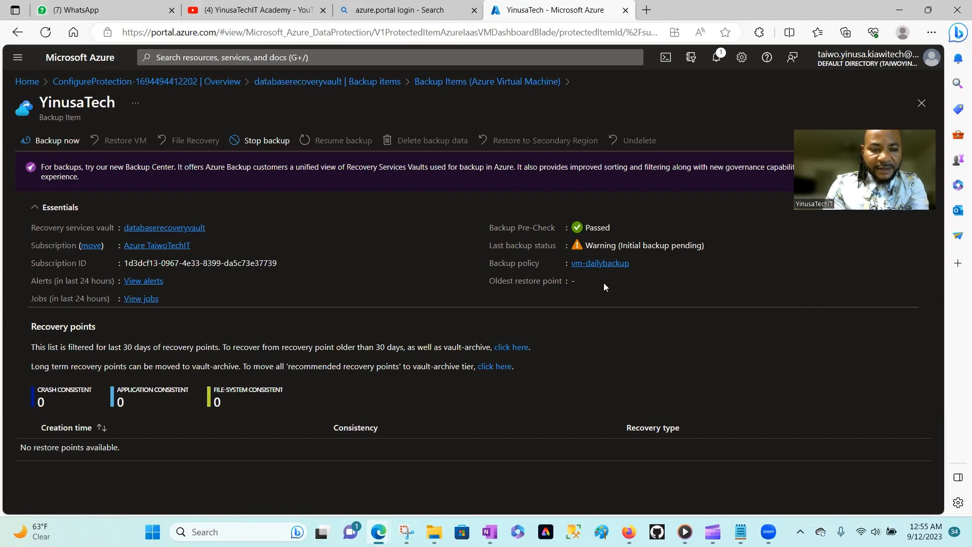
# Start an on-demand backup of the YinusaTech virtual machine, retained until 10/12/2023.
pyautogui.click(52, 146)
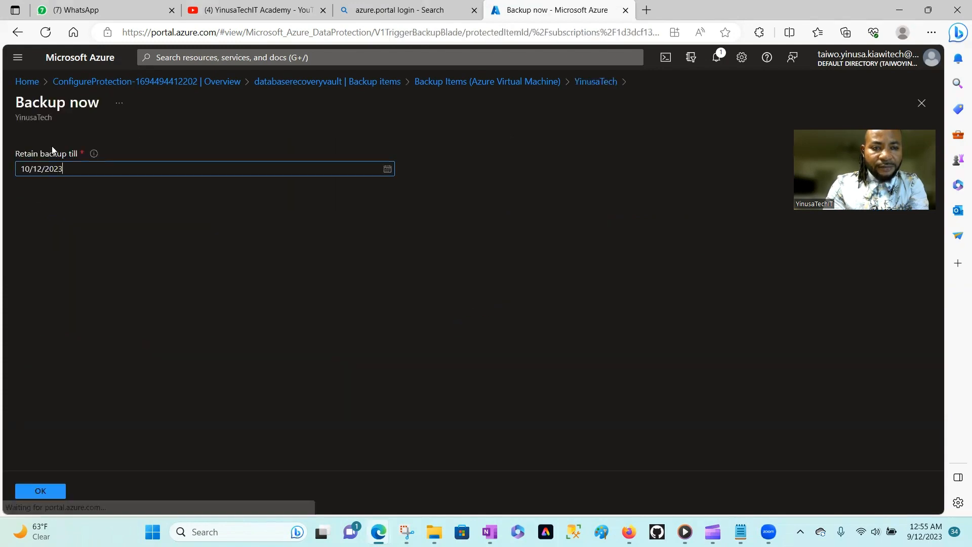
pyautogui.click(42, 490)
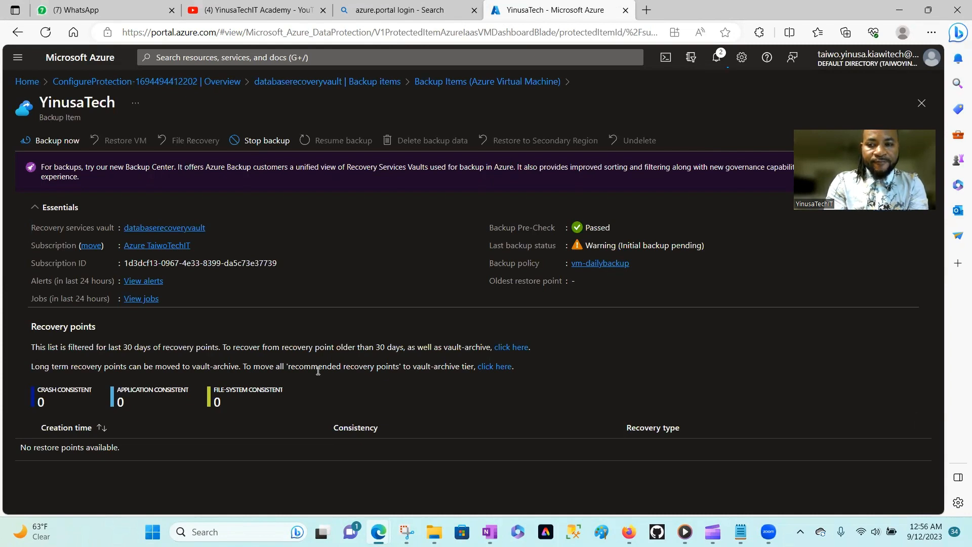
# Open the backup jobs from the triggered-backup notification and examine the details of the YinusaTech Backup job.
pyautogui.click(716, 59)
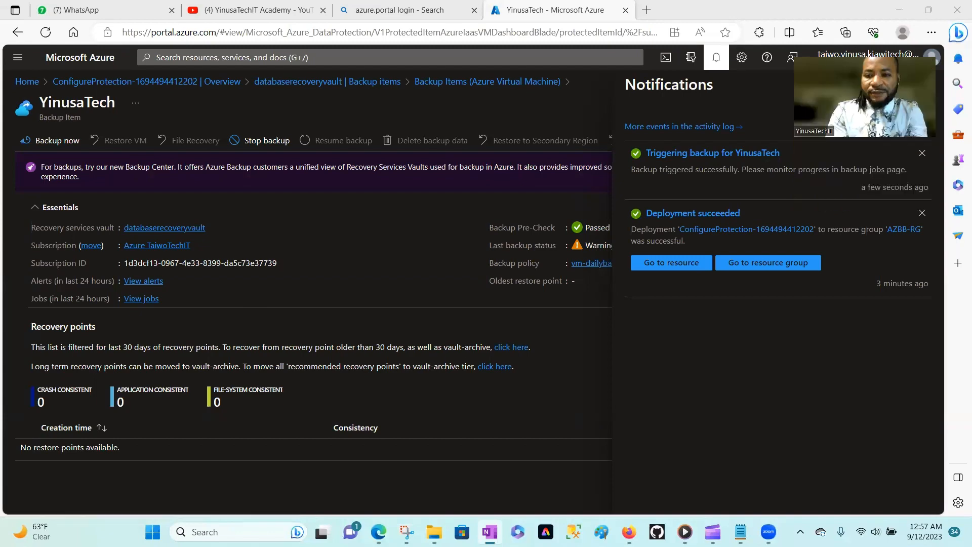
pyautogui.click(726, 152)
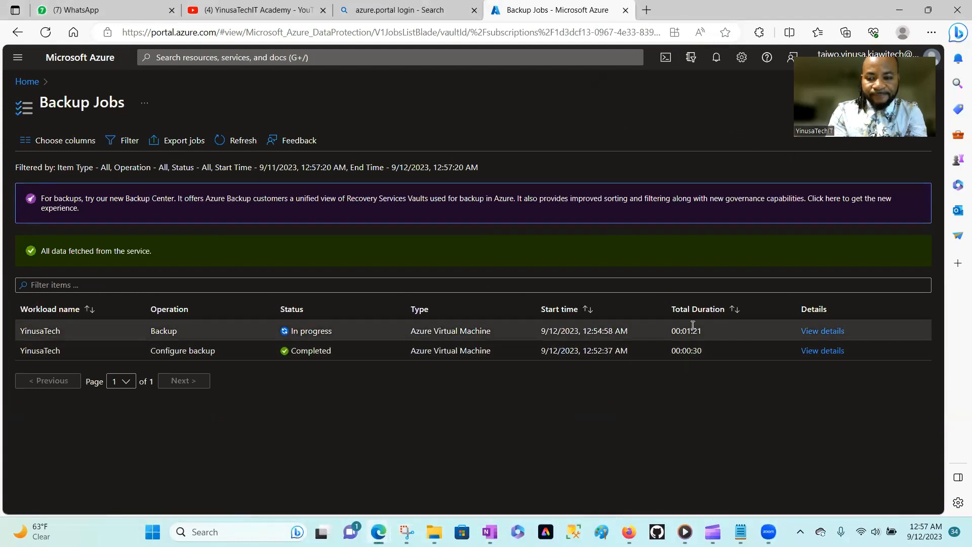
pyautogui.click(829, 332)
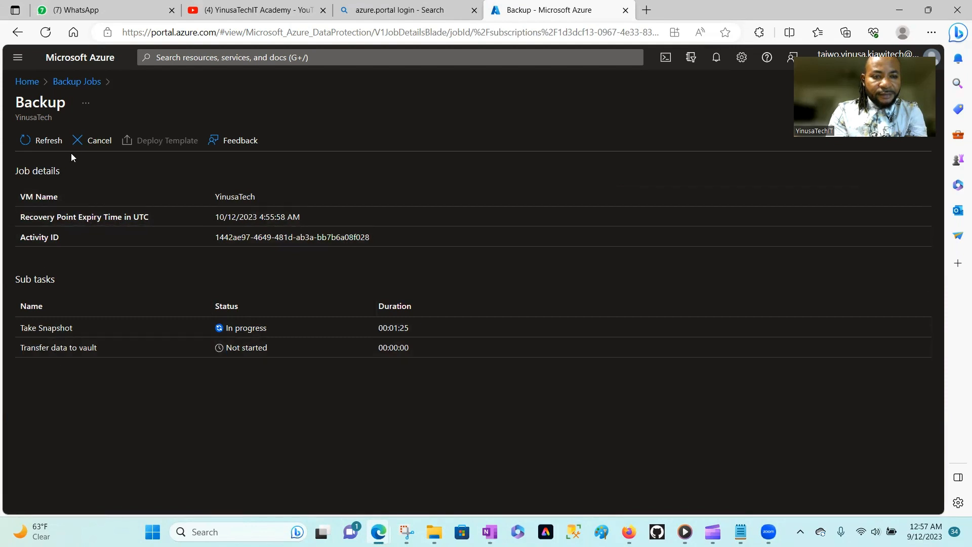
# From the list of all resources, review the YinusaTech virtual machine's available settings and the backup items of databaserecoveryvault.
pyautogui.click(31, 85)
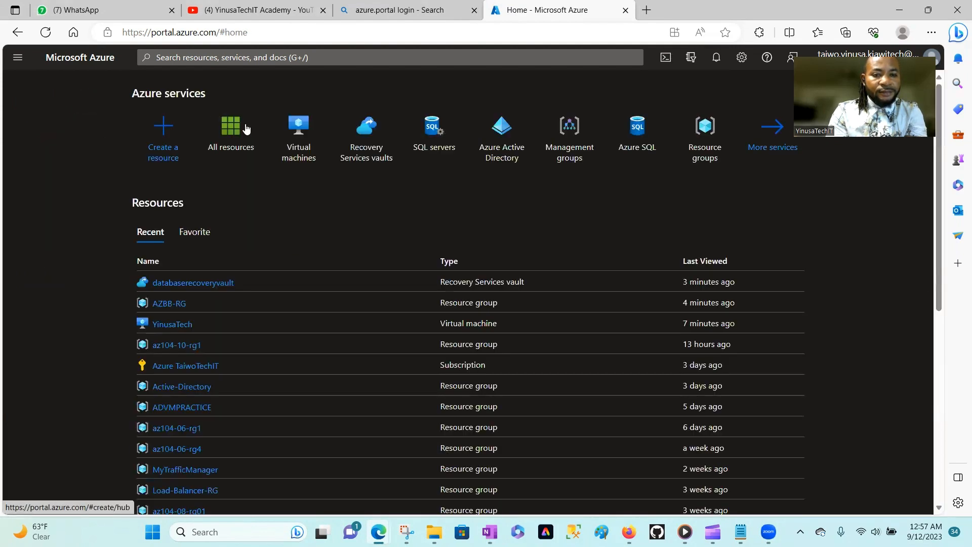
pyautogui.click(228, 141)
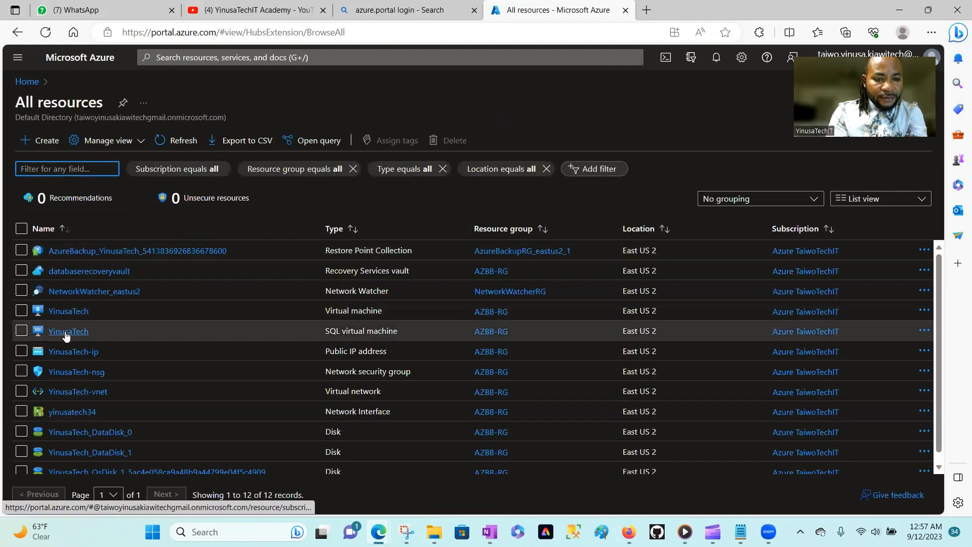
pyautogui.click(63, 313)
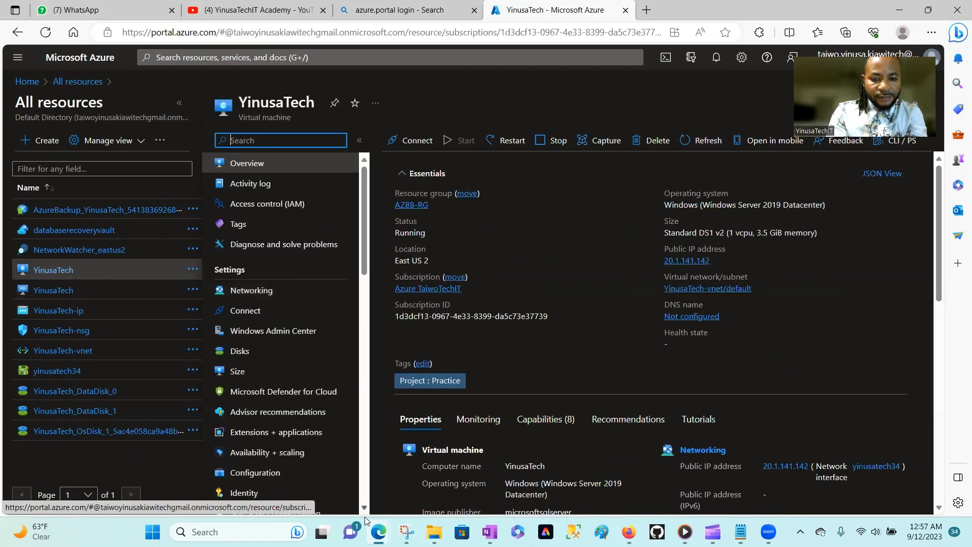
pyautogui.scroll(-8, 365, 508)
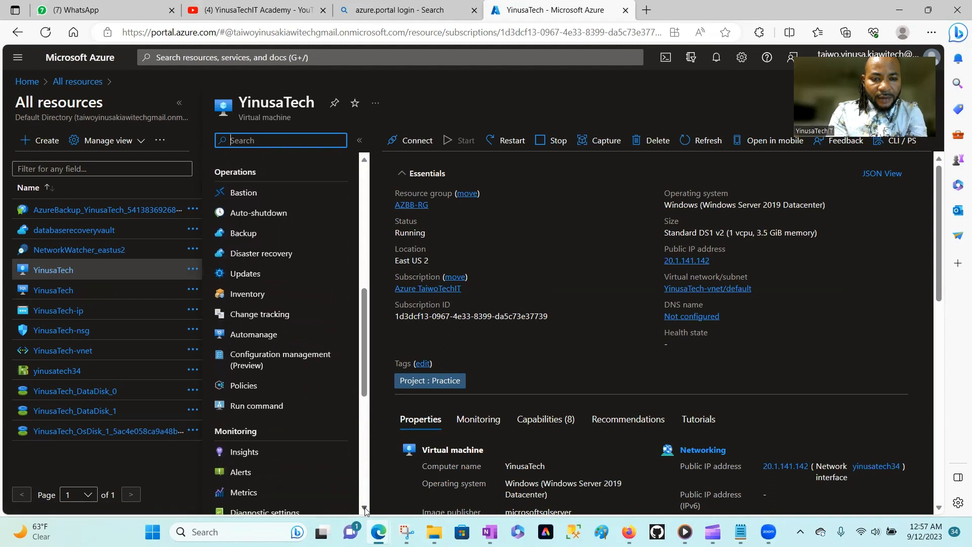
pyautogui.scroll(4, 365, 162)
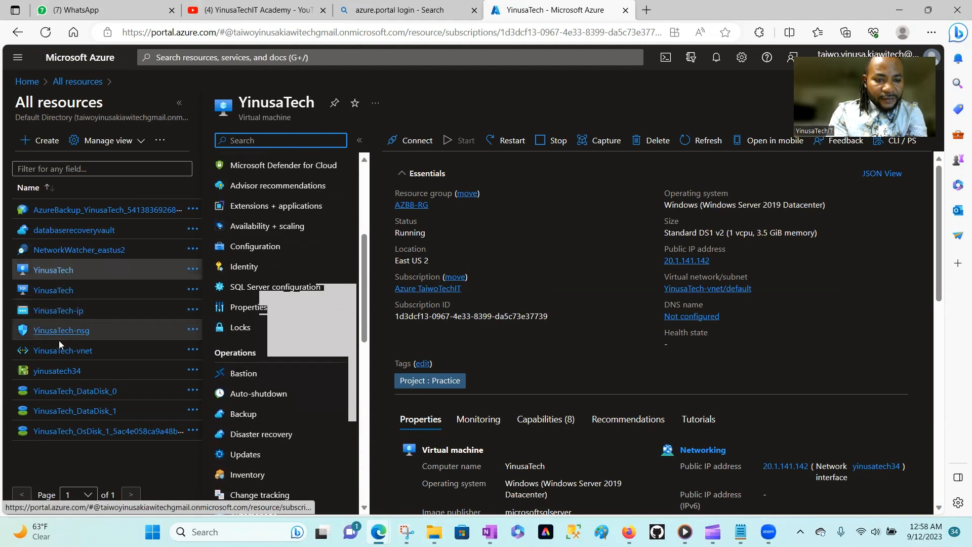
pyautogui.click(70, 231)
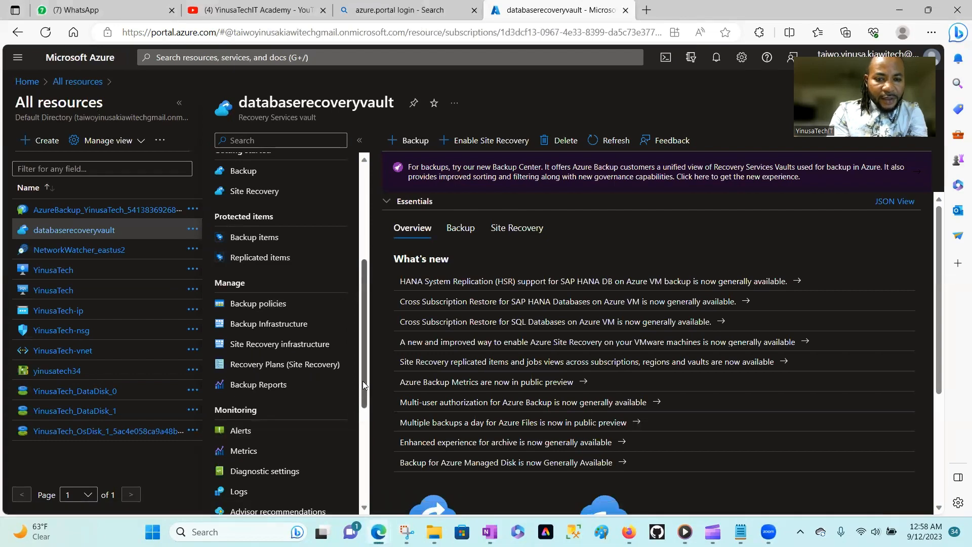
pyautogui.click(256, 241)
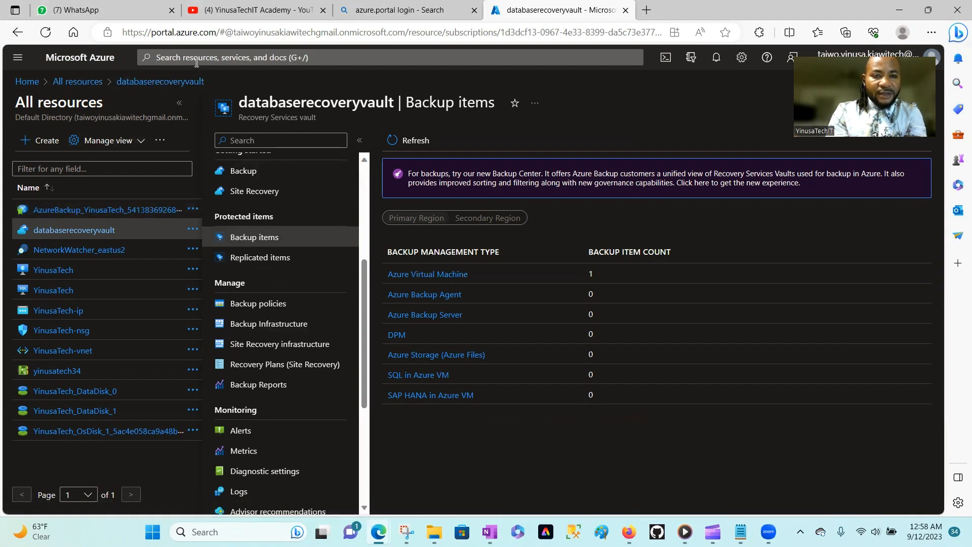
# Start a Remote Desktop connection to the YinusaTech virtual machine using its public IP address, 20.1.141.142.
pyautogui.click(49, 271)
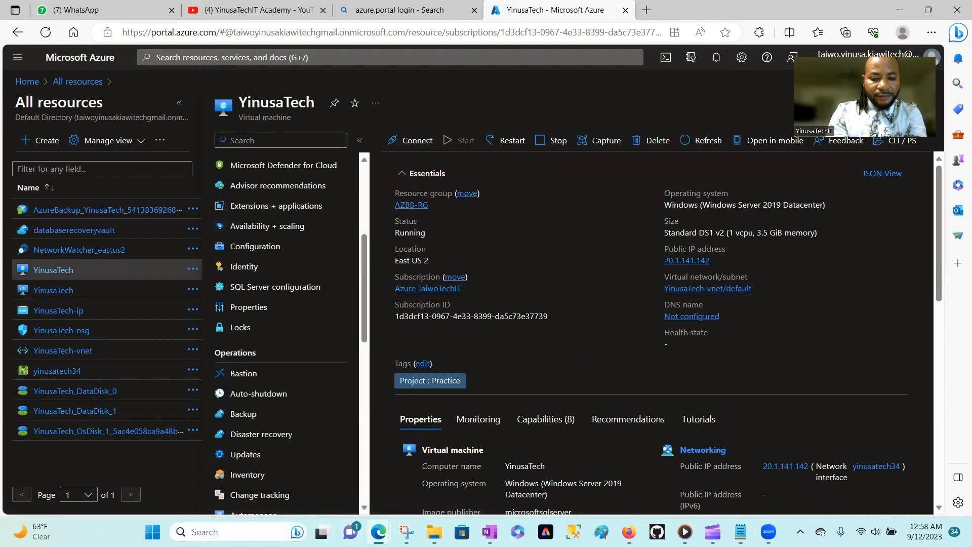
pyautogui.click(228, 531)
pyautogui.write('rd')
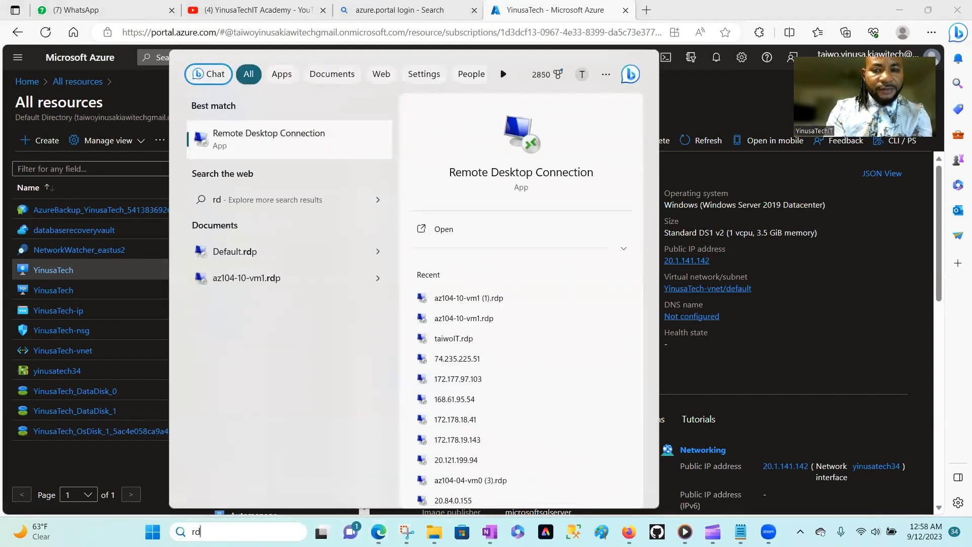
pyautogui.click(440, 231)
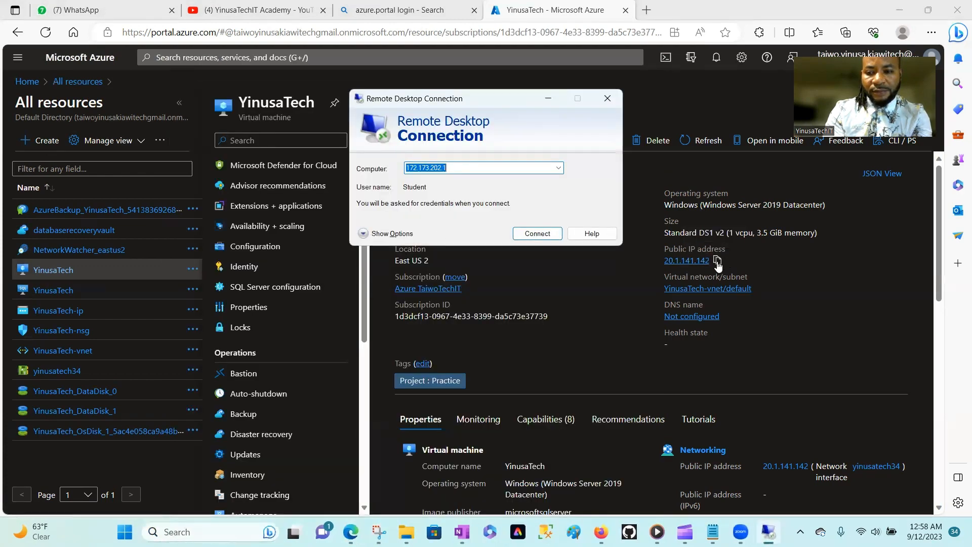
pyautogui.click(718, 261)
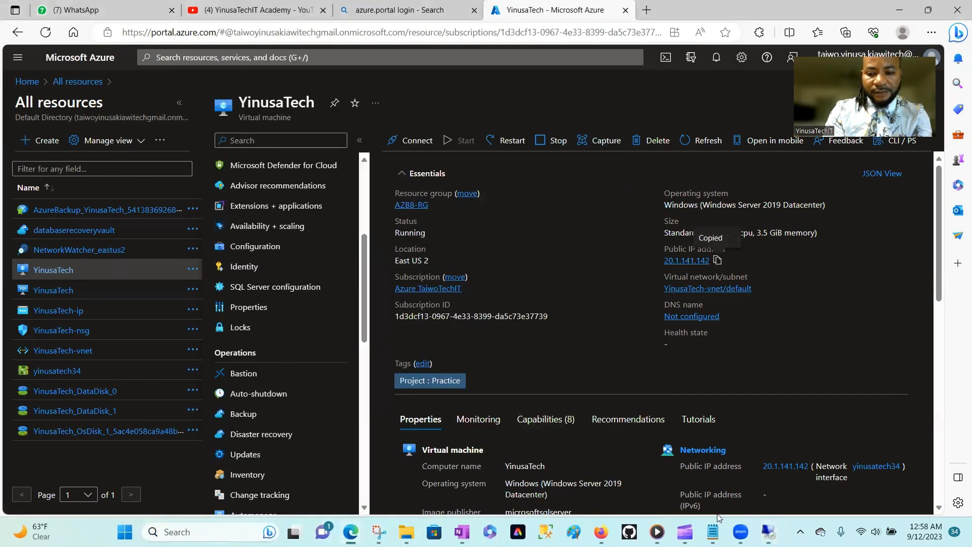
pyautogui.moveTo(769, 532)
pyautogui.click(769, 466)
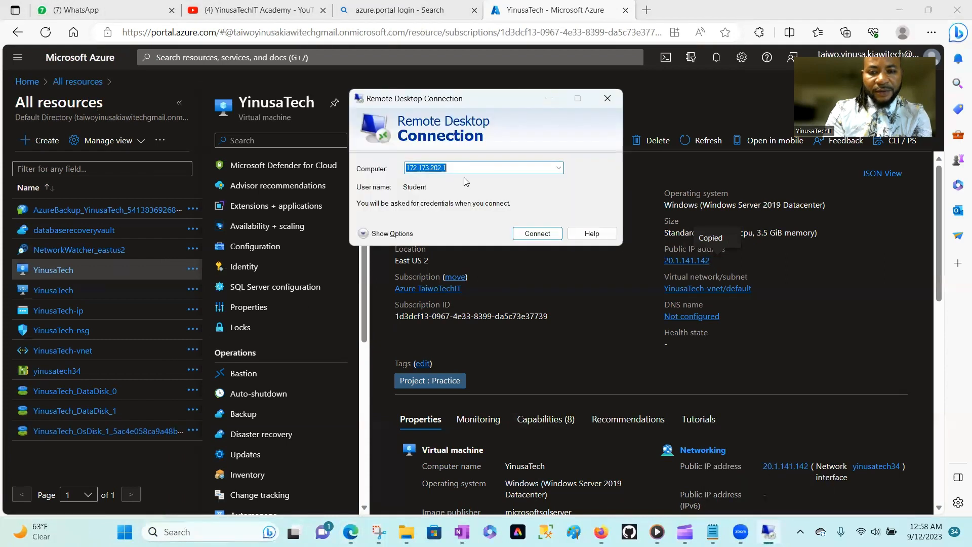
pyautogui.hotkey('ctrl', 'v')
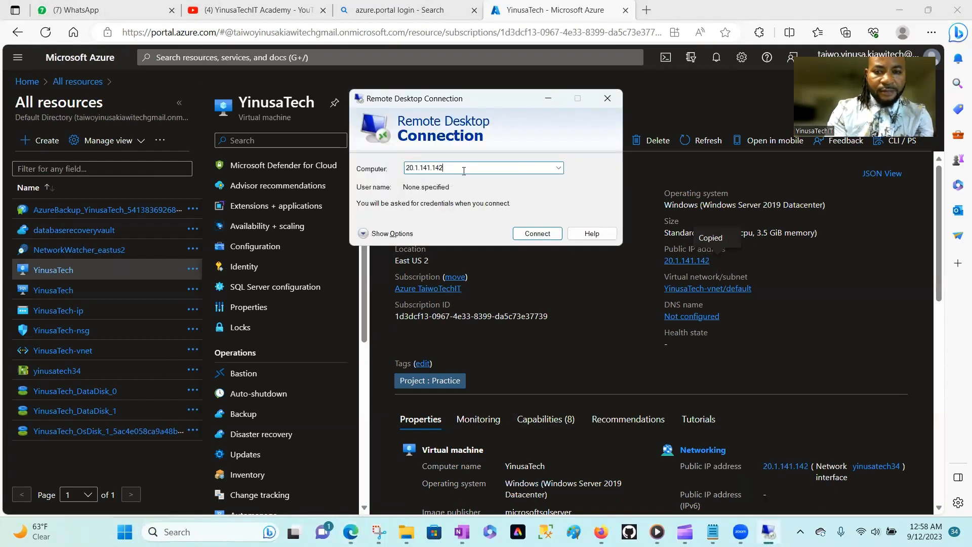
pyautogui.click(531, 236)
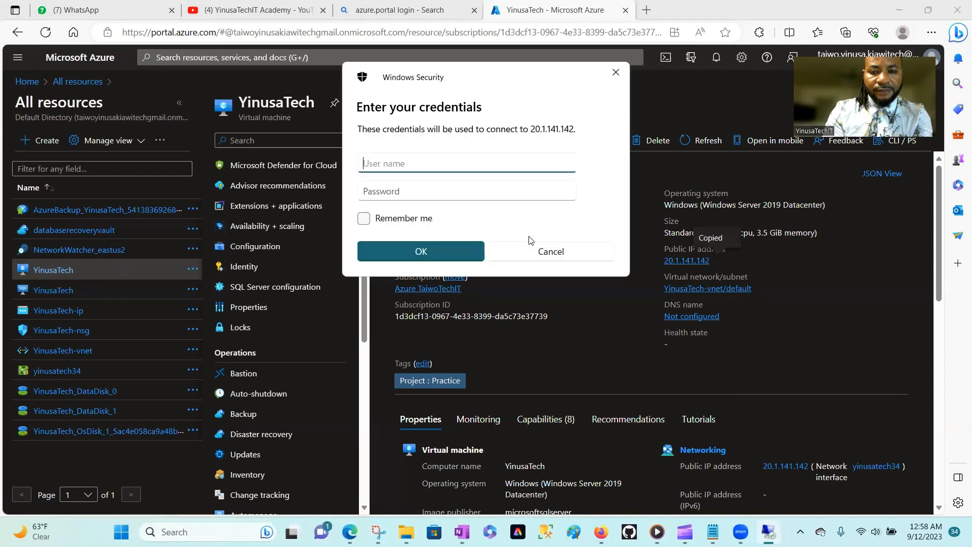
# Sign in to the remote virtual machine as sqladmin with the account password and accept the connection prompt.
pyautogui.write('s')
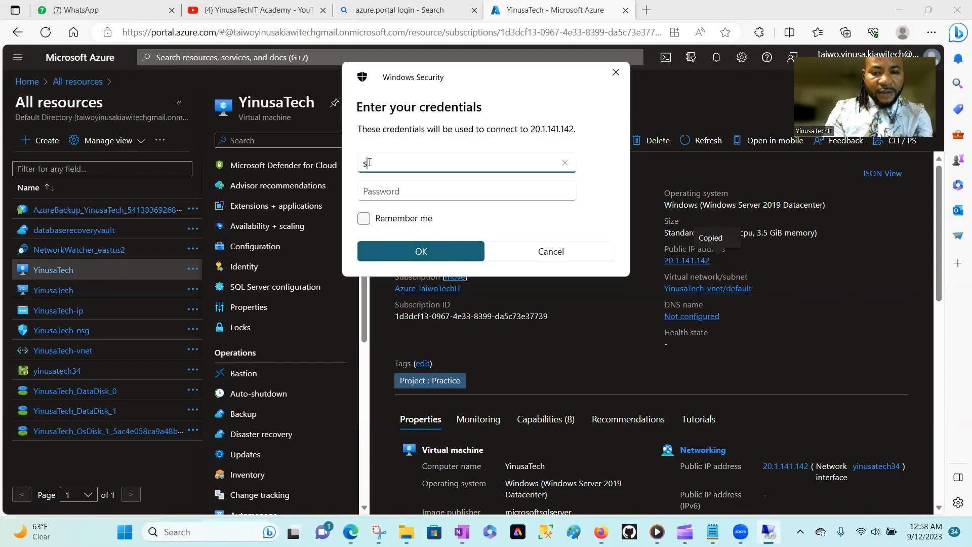
pyautogui.write('qladmin')
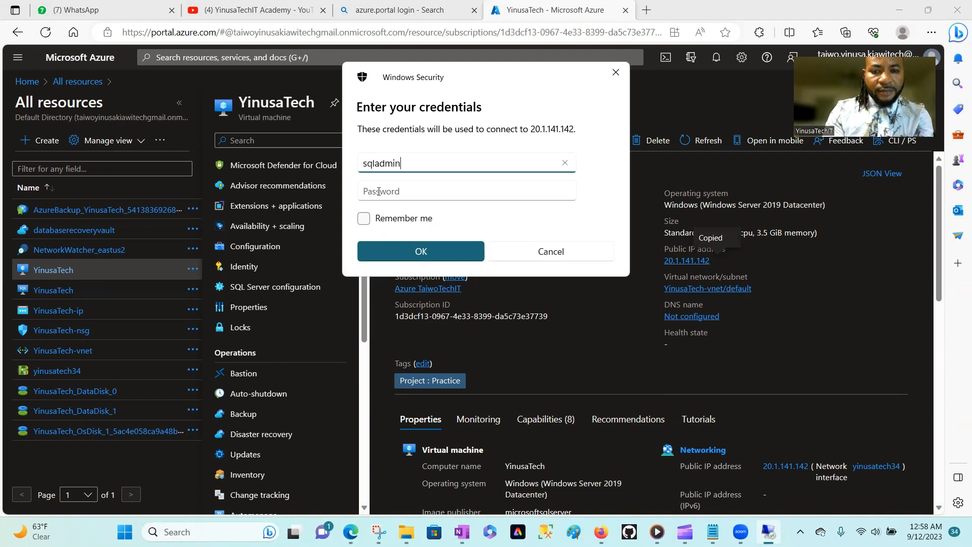
pyautogui.click(379, 192)
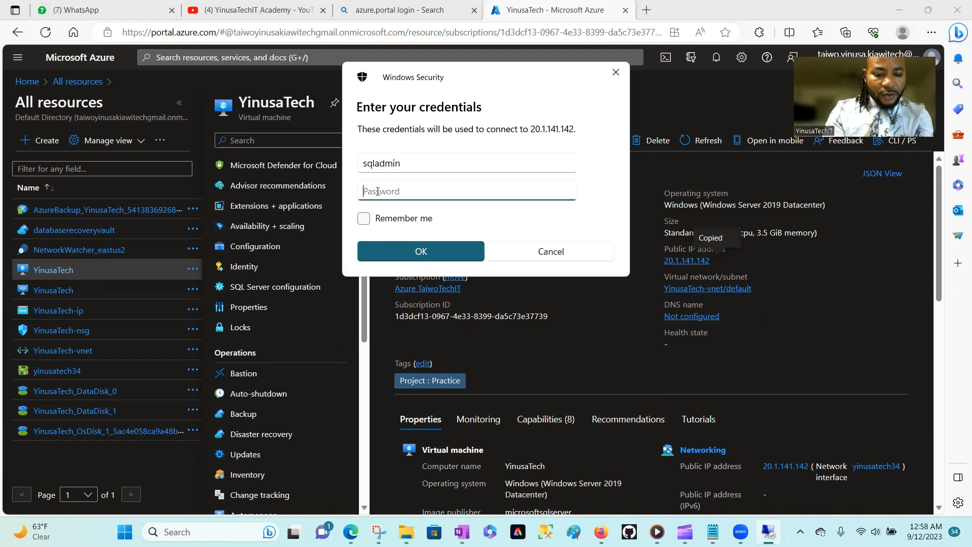
pyautogui.press('capslock')
pyautogui.write('P')
pyautogui.press('BackSpace')
pyautogui.write('P')
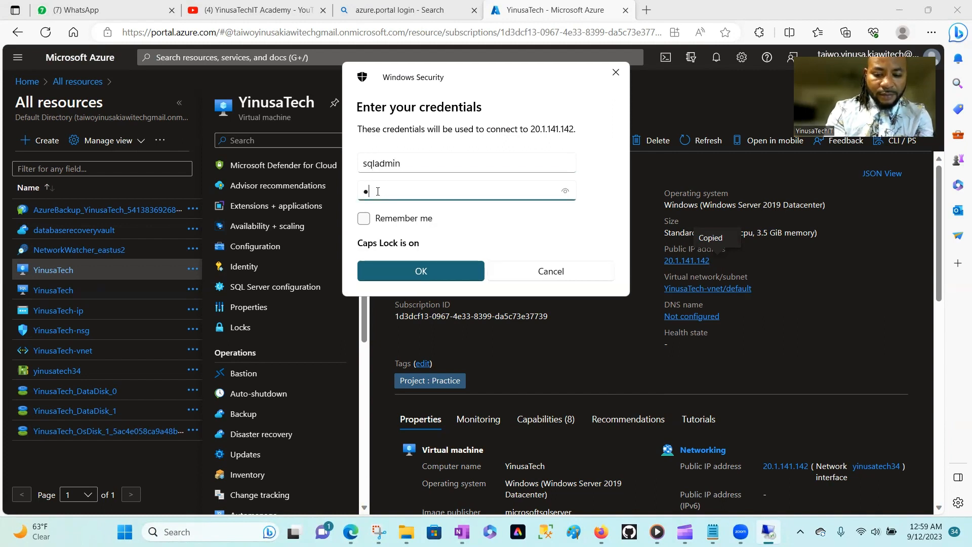
pyautogui.press('capslock')
pyautogui.write('••••••')
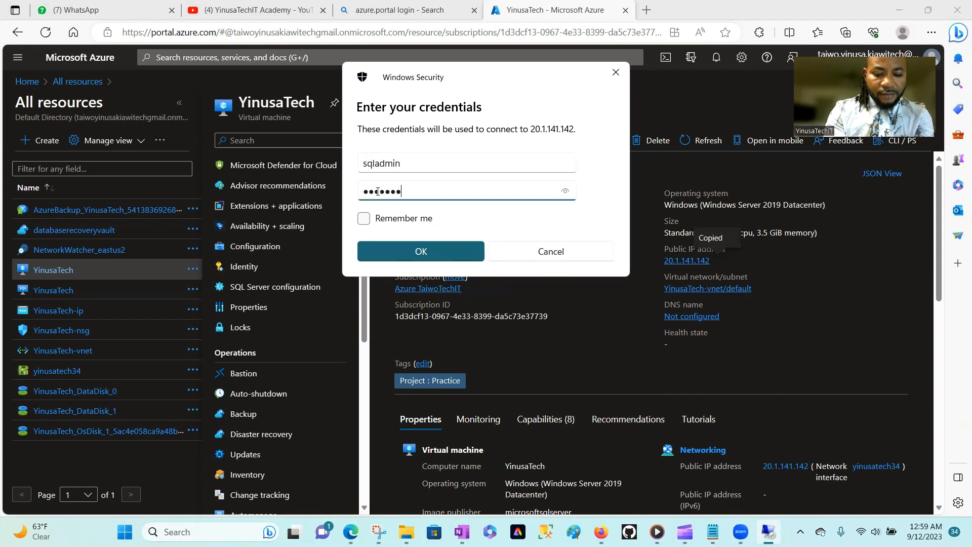
pyautogui.write('•••••')
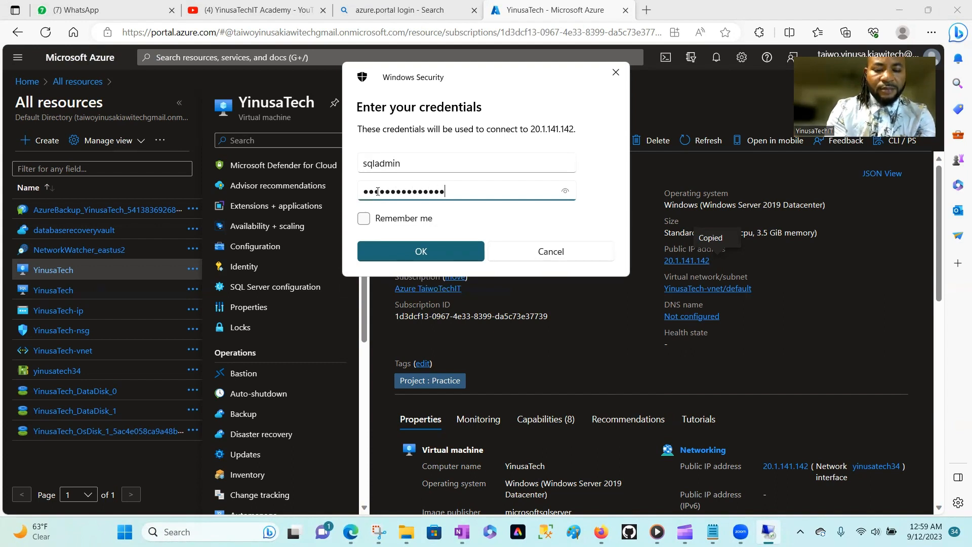
pyautogui.click(423, 251)
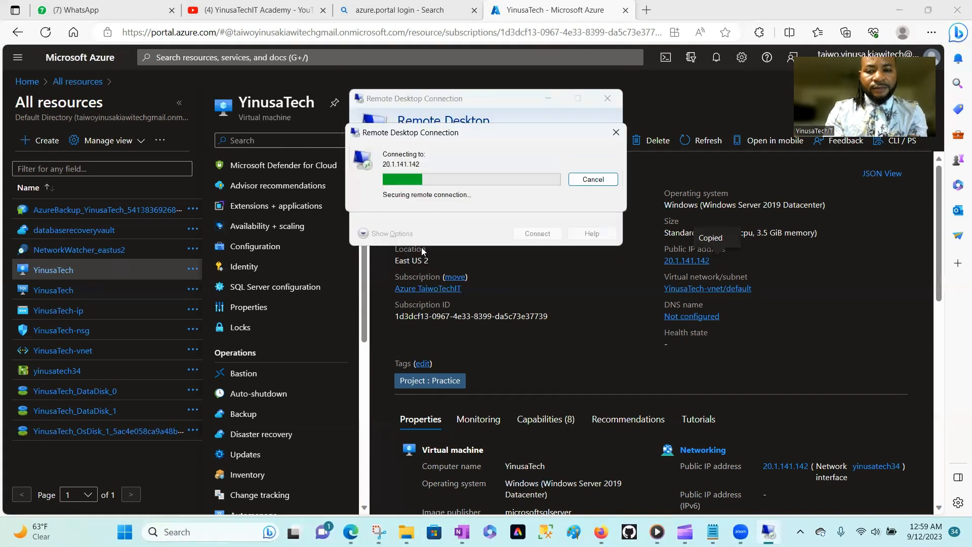
pyautogui.click(528, 273)
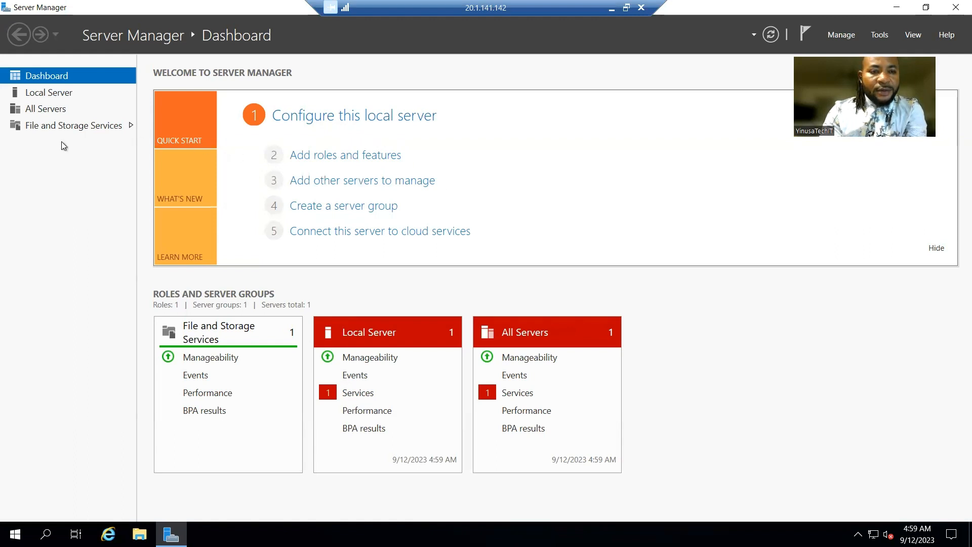
# Minimize Server Manager on the remote machine, search for ssms and launch SQL Server Management Studio 19.
pyautogui.click(898, 8)
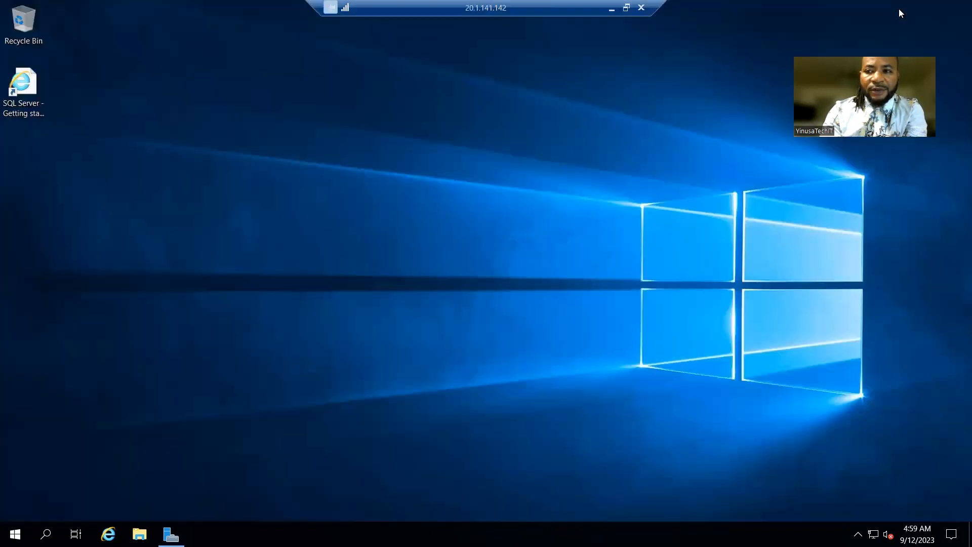
pyautogui.click(46, 535)
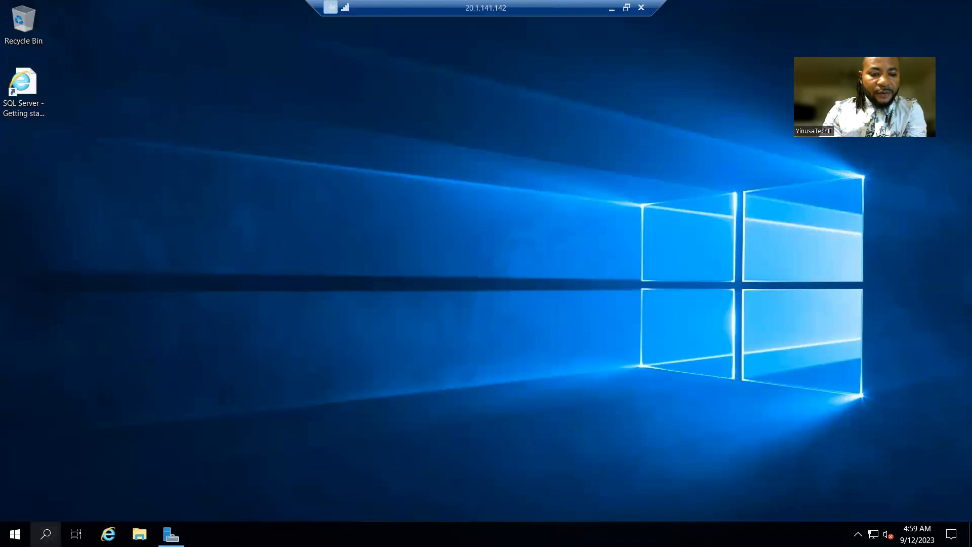
pyautogui.write('sss')
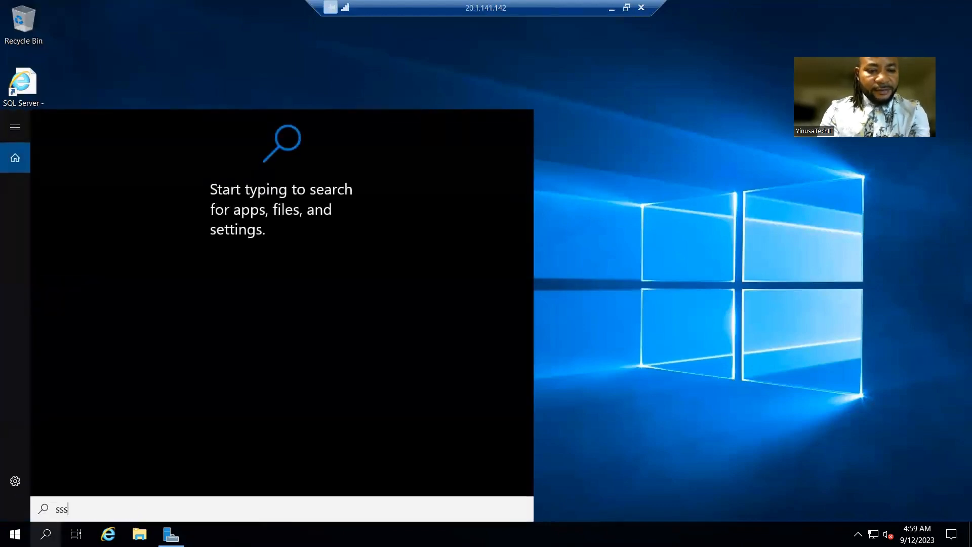
pyautogui.press('BackSpace')
pyautogui.write('ms')
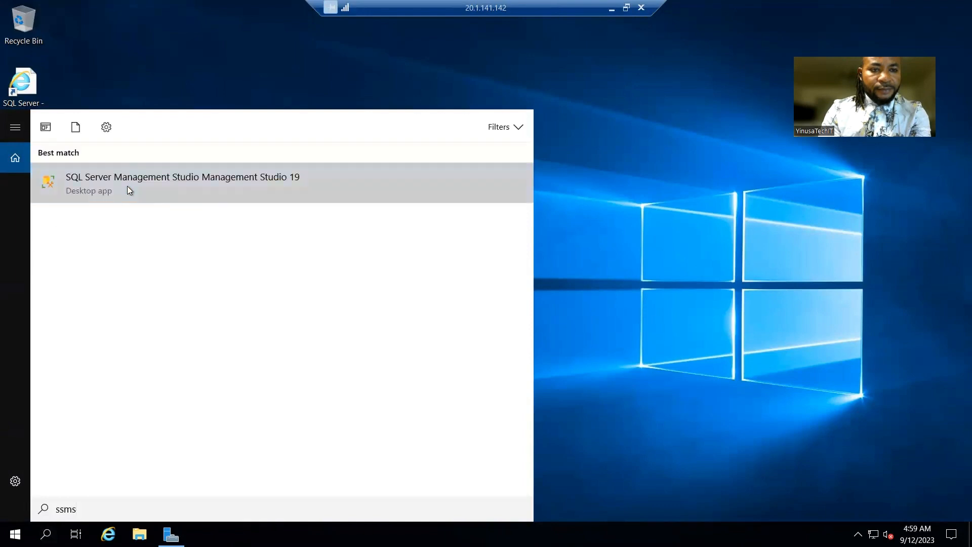
pyautogui.click(130, 189)
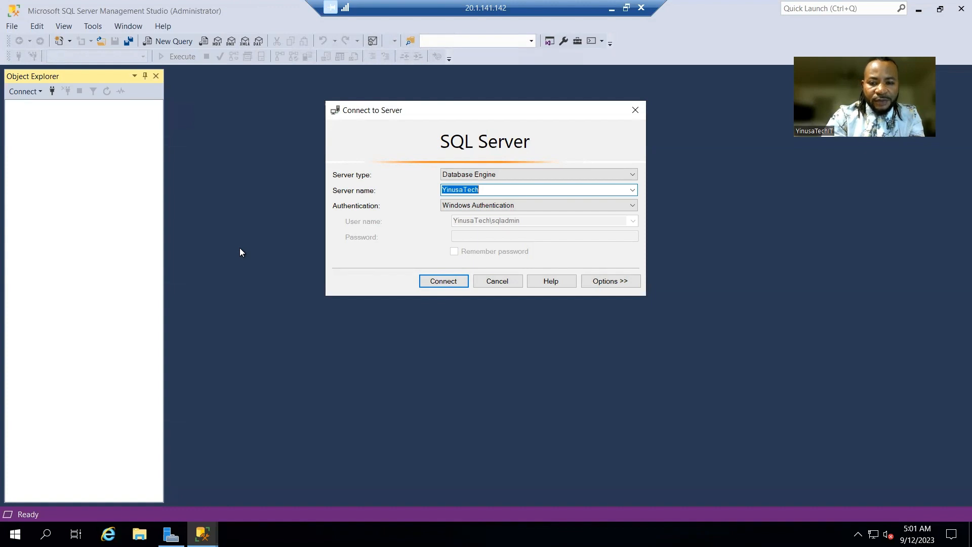
# Connect to the YinusaTech Database Engine with Windows Authentication and expand its Databases folder.
pyautogui.click(453, 282)
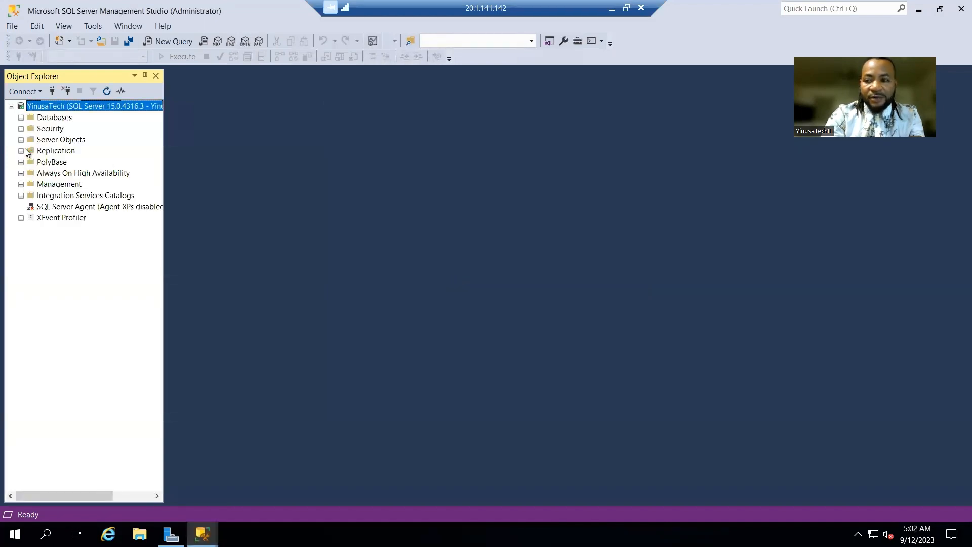
pyautogui.click(20, 117)
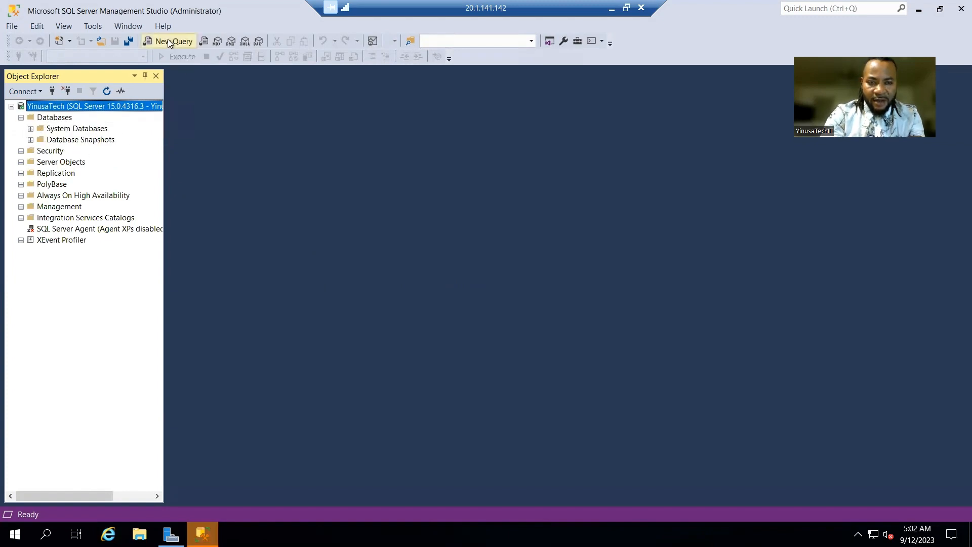
# Open a new query, write the statement "Create database DB1" and execute it.
pyautogui.click(168, 39)
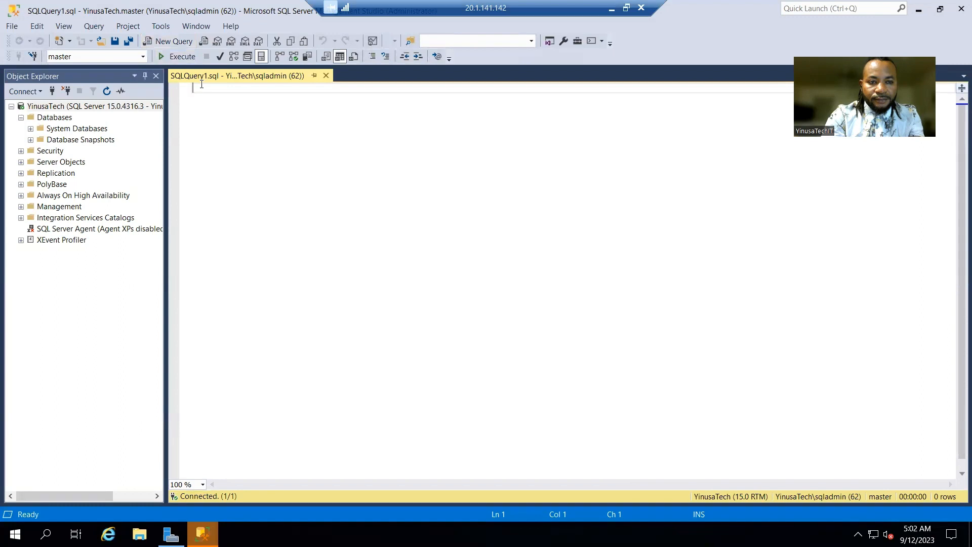
pyautogui.write('Creaye')
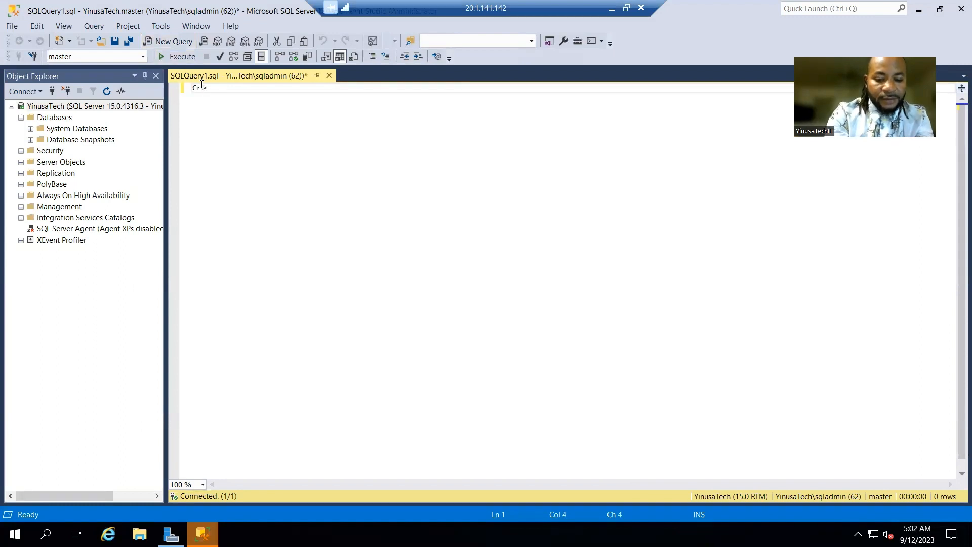
pyautogui.press('BackSpace')
pyautogui.press('BackSpace')
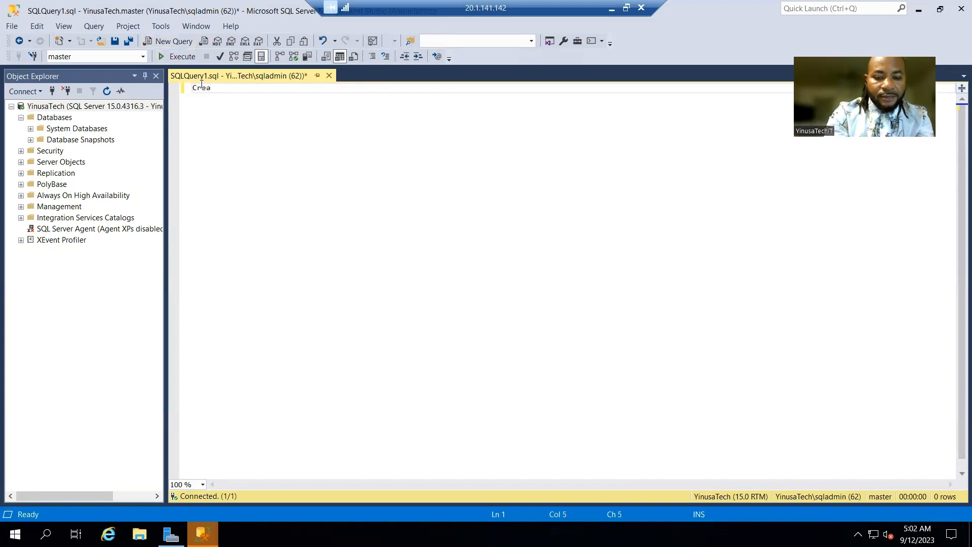
pyautogui.write('te database ')
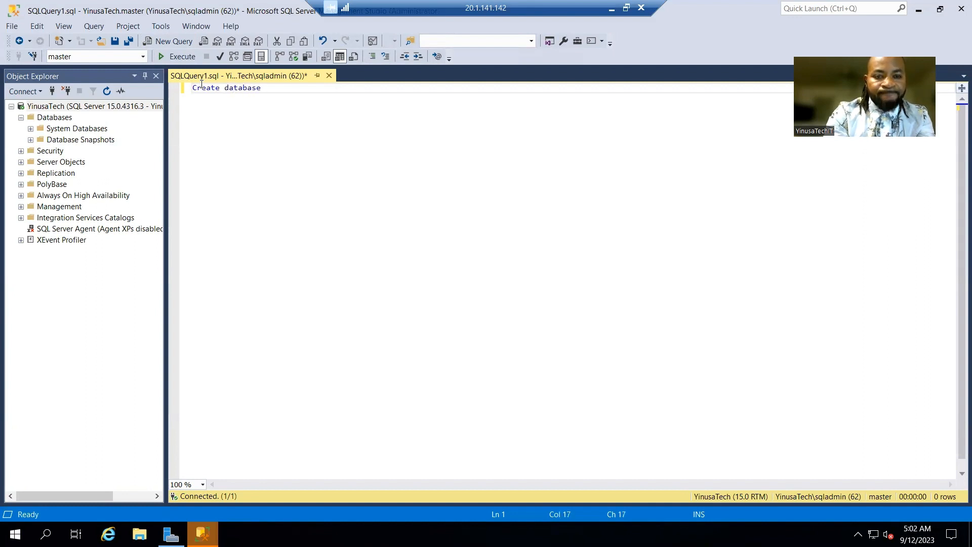
pyautogui.write('D')
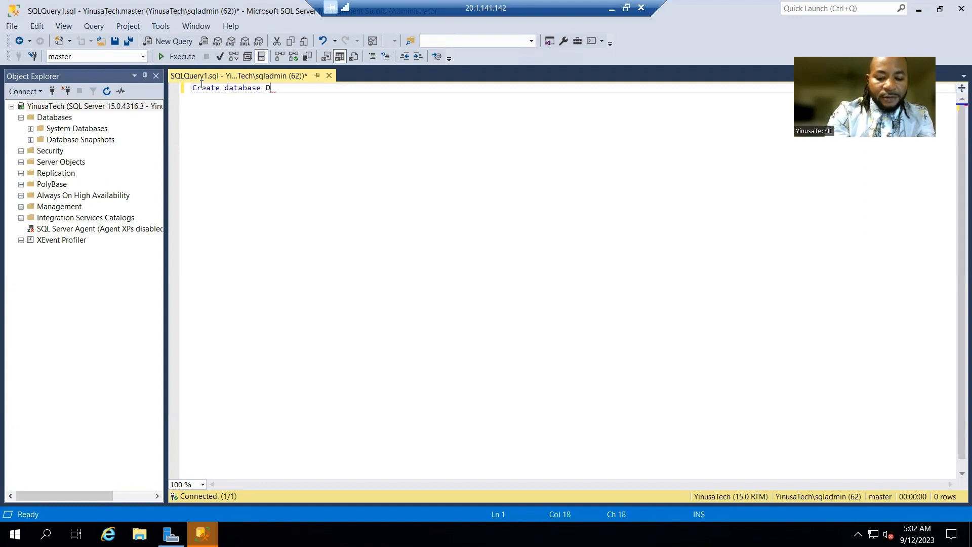
pyautogui.write('B1')
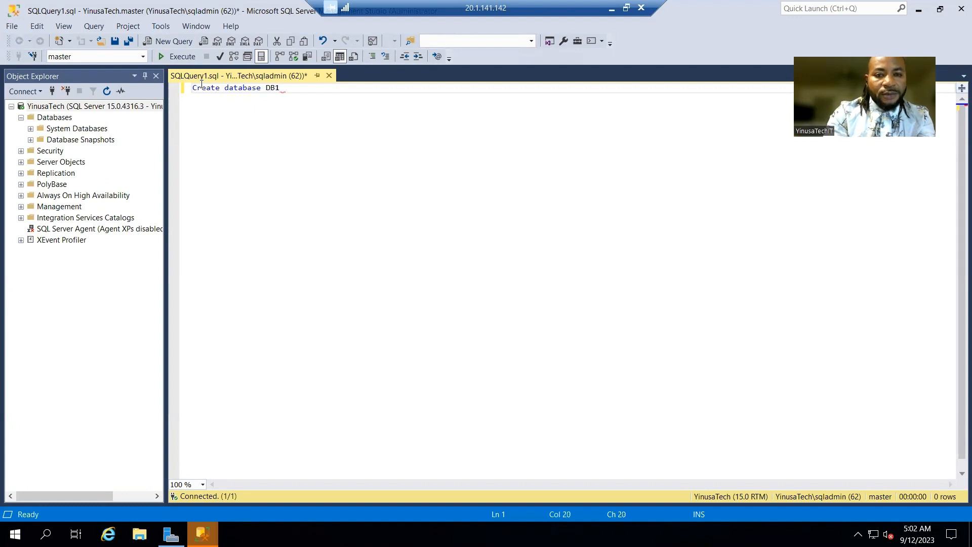
pyautogui.click(188, 58)
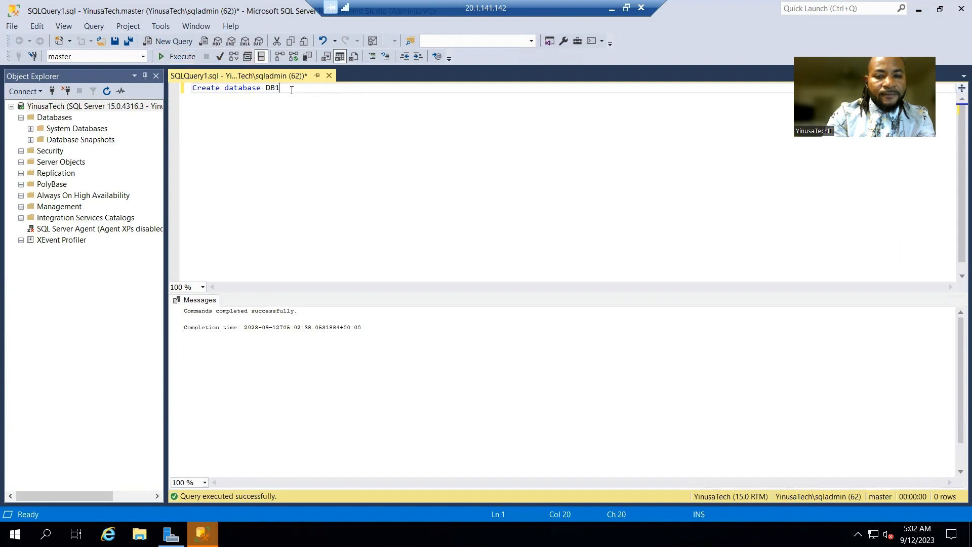
# Copy the Create database DB1 statement to line 4 of the query and change the copy's database name to DB2.
pyautogui.moveTo(291, 90); pyautogui.dragTo(193, 92)
pyautogui.hotkey('ctrl', 'c')
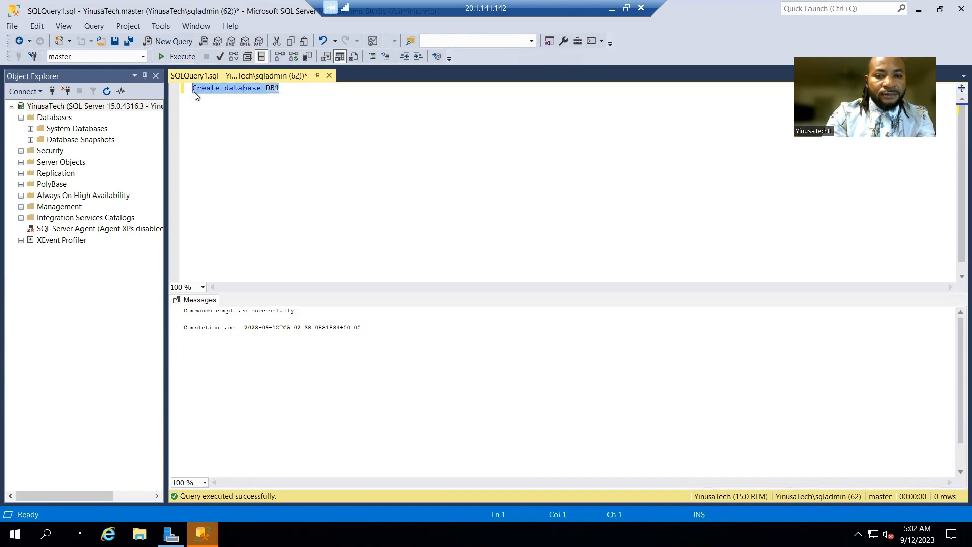
pyautogui.click(284, 87)
pyautogui.press('Return')
pyautogui.press('Return')
pyautogui.press('Return')
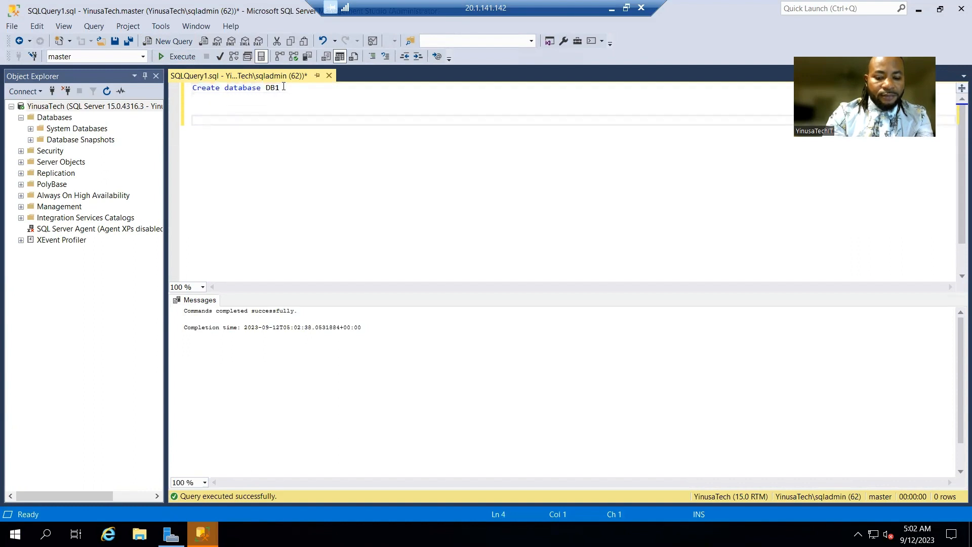
pyautogui.hotkey('ctrl', 'b')
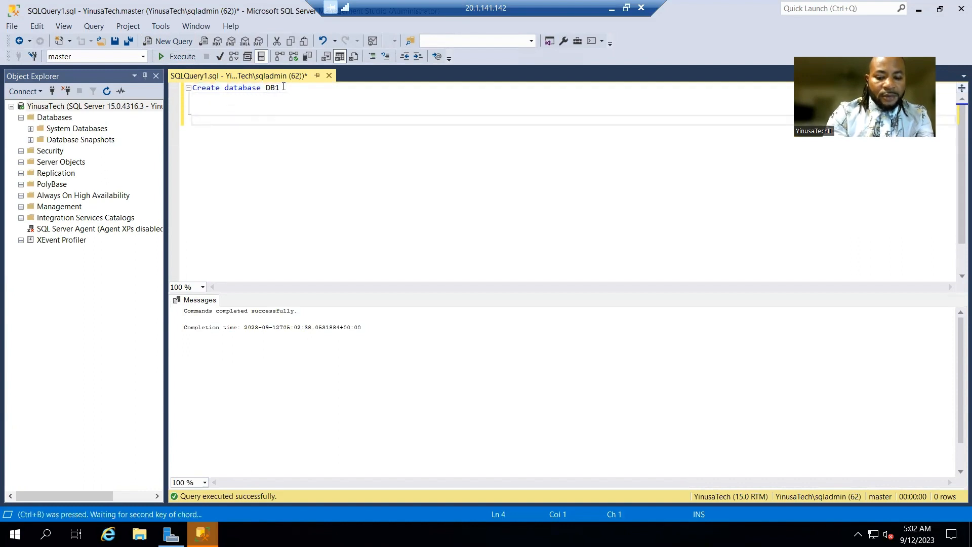
pyautogui.hotkey('ctrl', 'v')
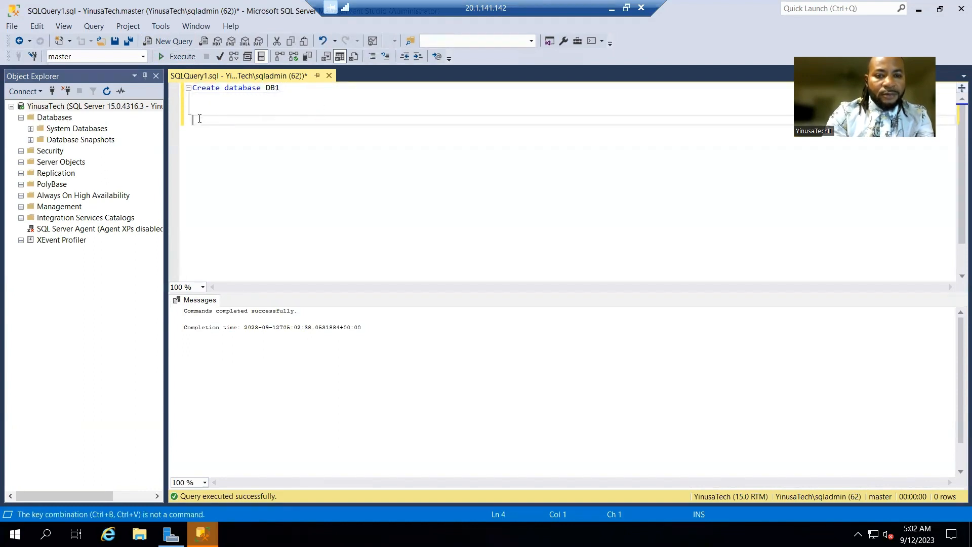
pyautogui.hotkey('ctrl', 'v')
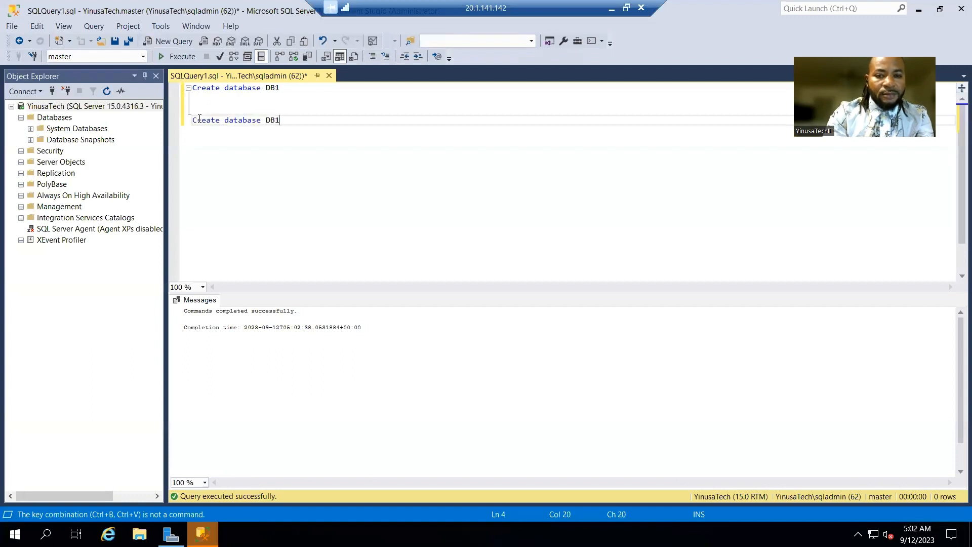
pyautogui.press('BackSpace')
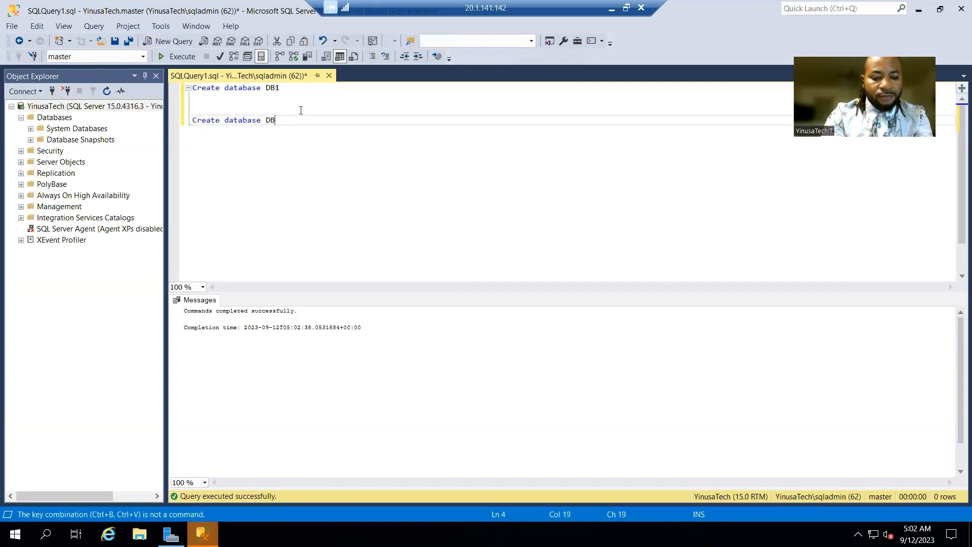
pyautogui.write('2')
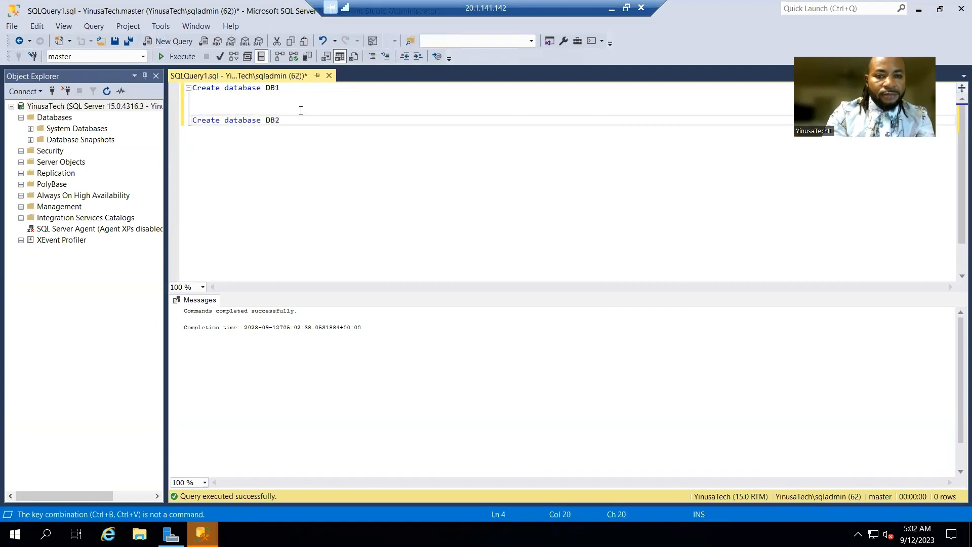
# Enable line numbers for the Transact-SQL text editor in the program options.
pyautogui.click(158, 27)
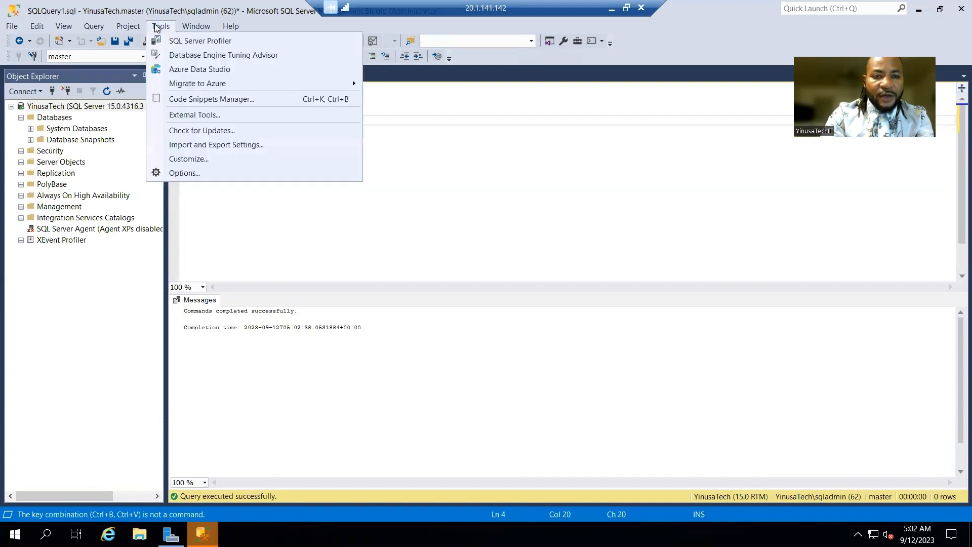
pyautogui.click(183, 173)
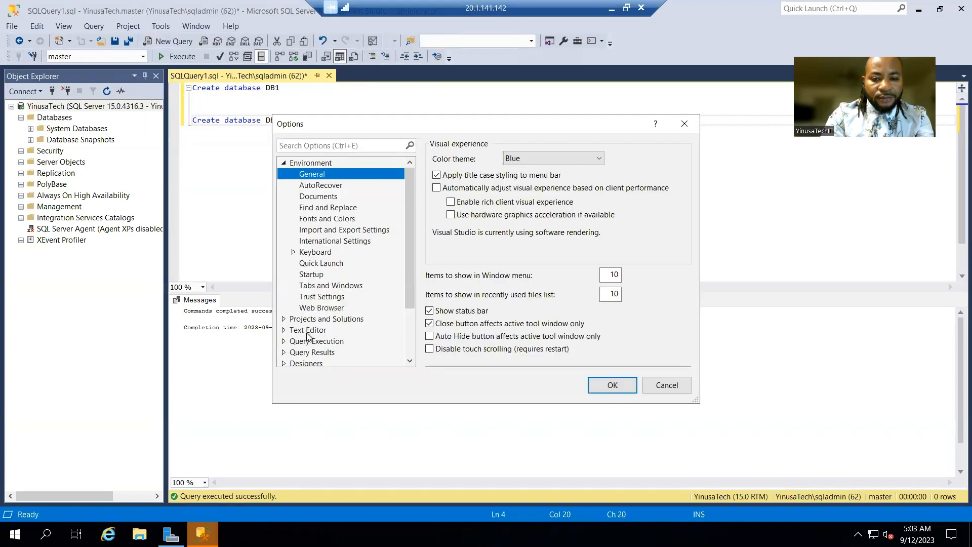
pyautogui.click(314, 330)
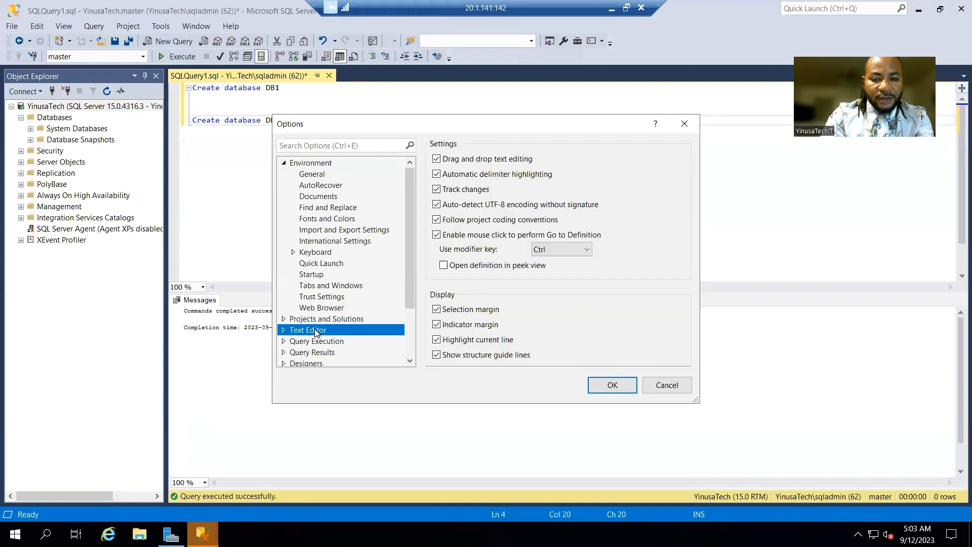
pyautogui.click(284, 331)
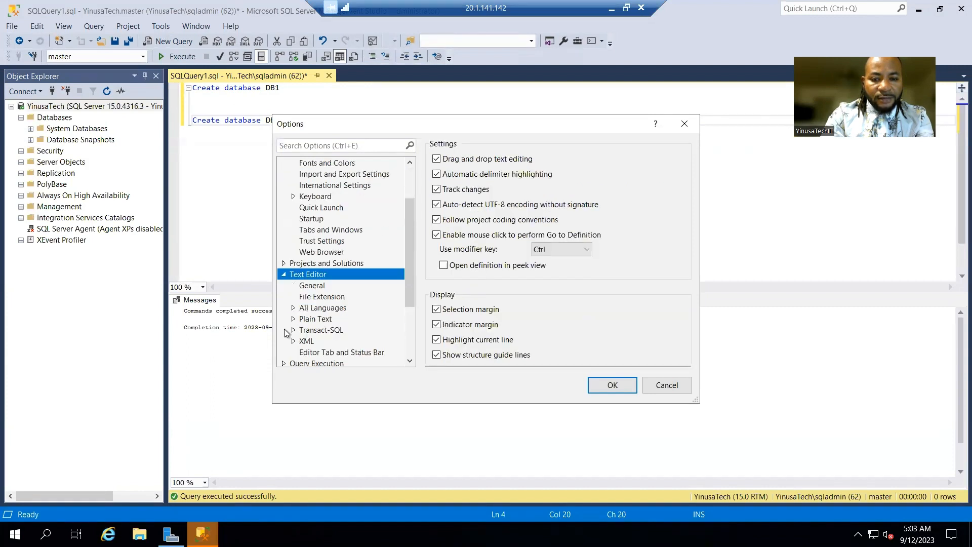
pyautogui.click(315, 331)
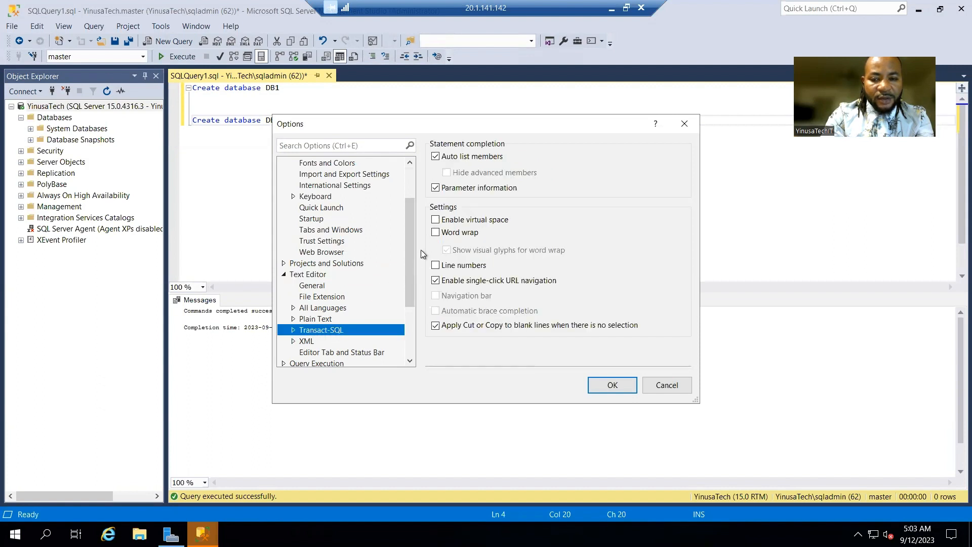
pyautogui.click(435, 233)
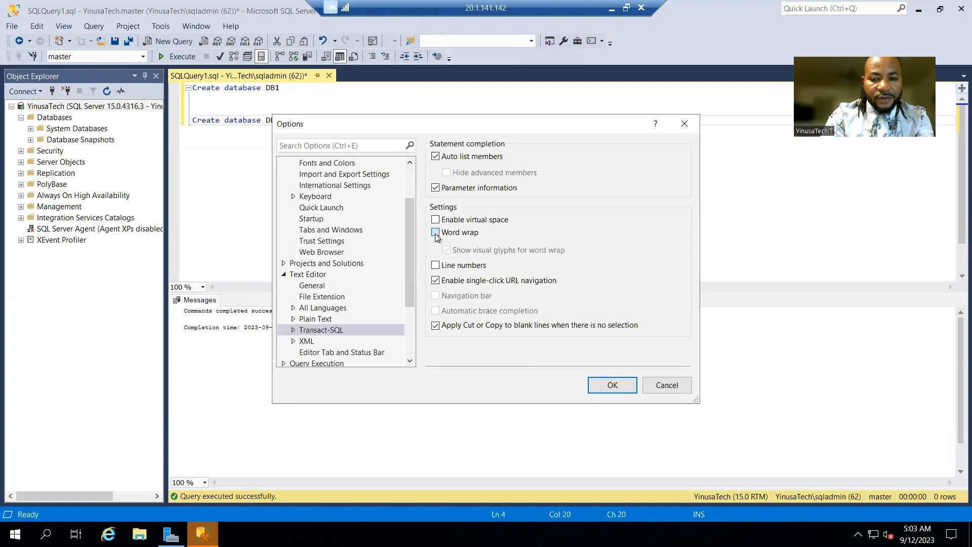
pyautogui.click(435, 266)
pyautogui.click(609, 384)
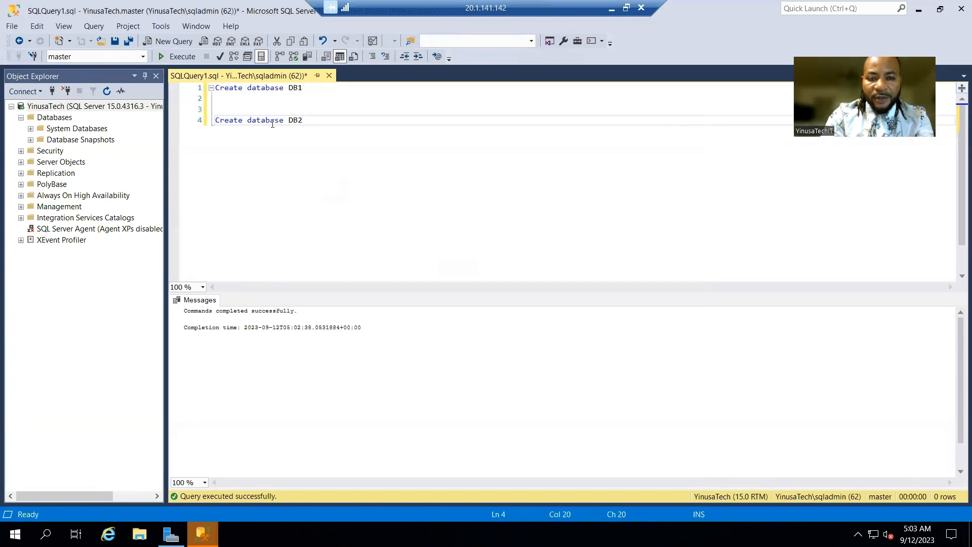
# Execute only the Create database DB2 statement, and add a "Create database DB3" statement on line 6.
pyautogui.click(195, 125)
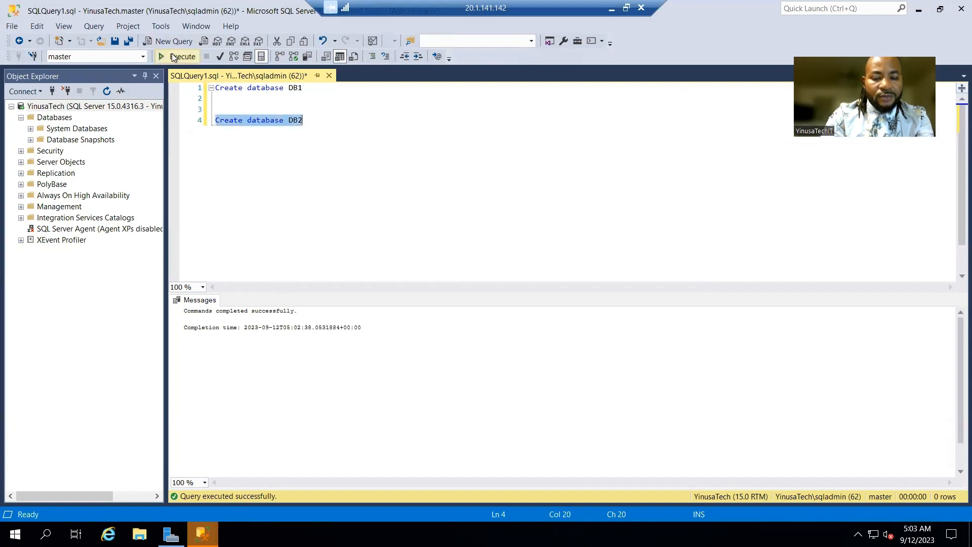
pyautogui.click(172, 57)
pyautogui.click(320, 122)
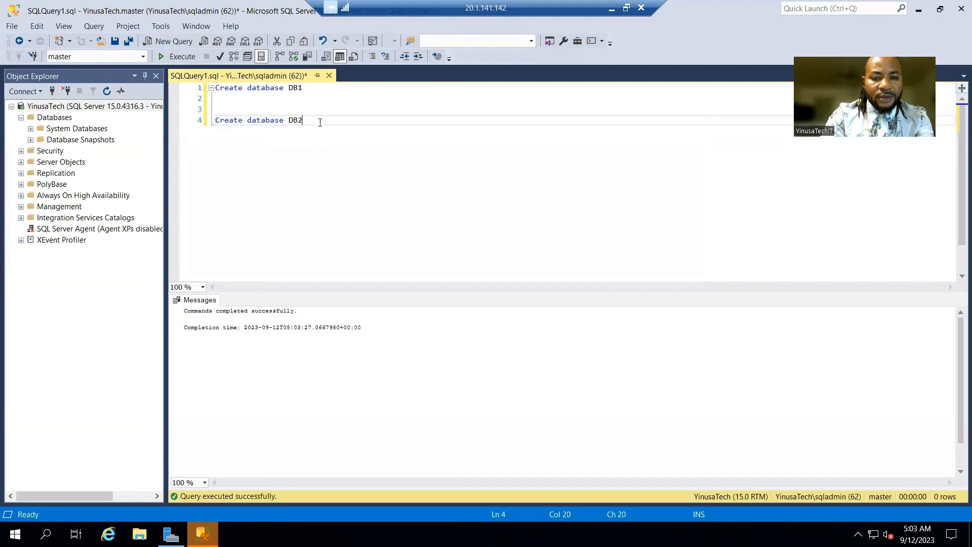
pyautogui.press('Return')
pyautogui.press('Return')
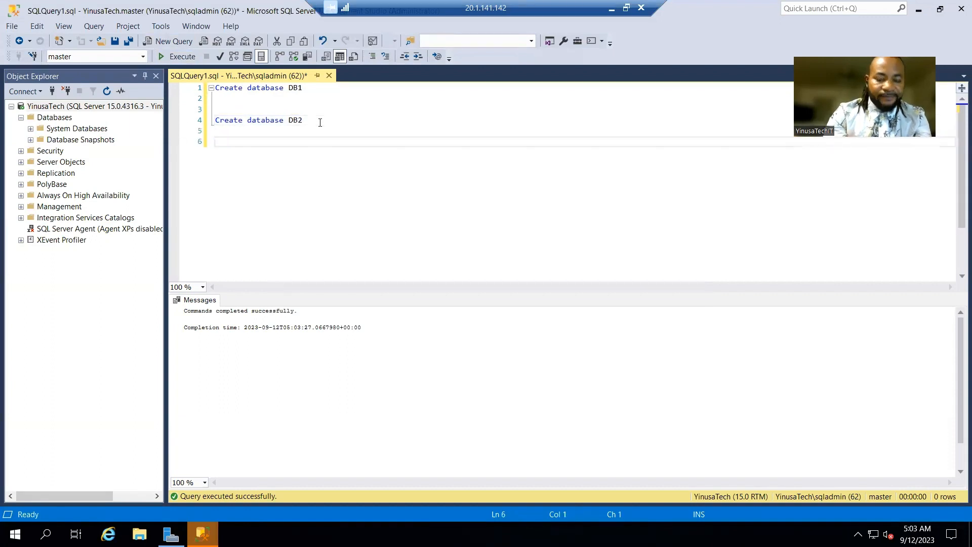
pyautogui.hotkey('ctrl', 'v')
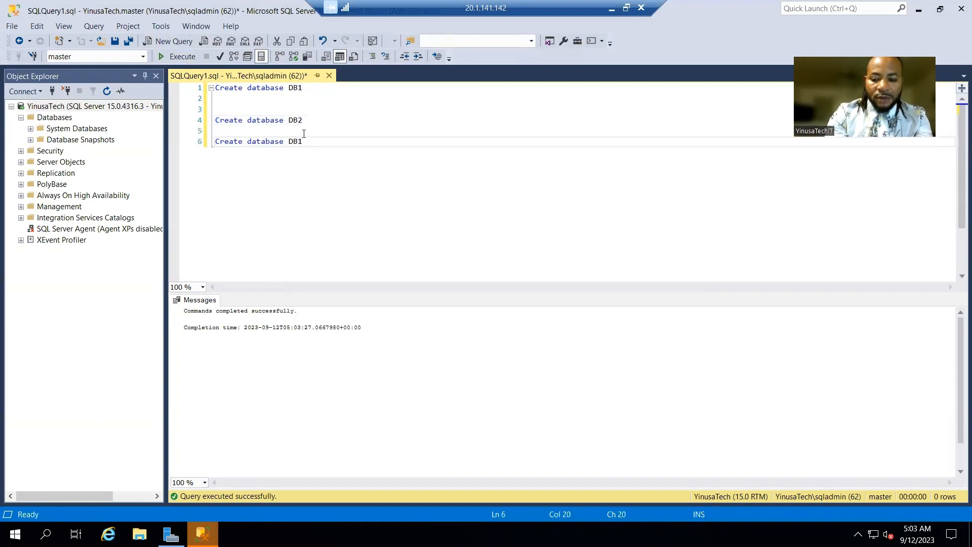
pyautogui.press('BackSpace')
pyautogui.write('3')
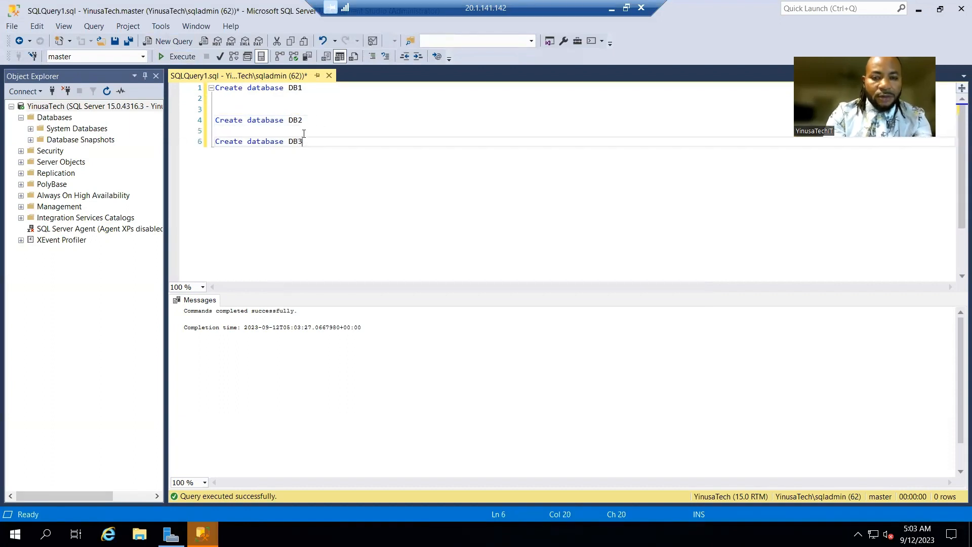
# Execute only the Create database DB3 statement and refresh the server's Databases folder.
pyautogui.click(199, 146)
pyautogui.click(176, 56)
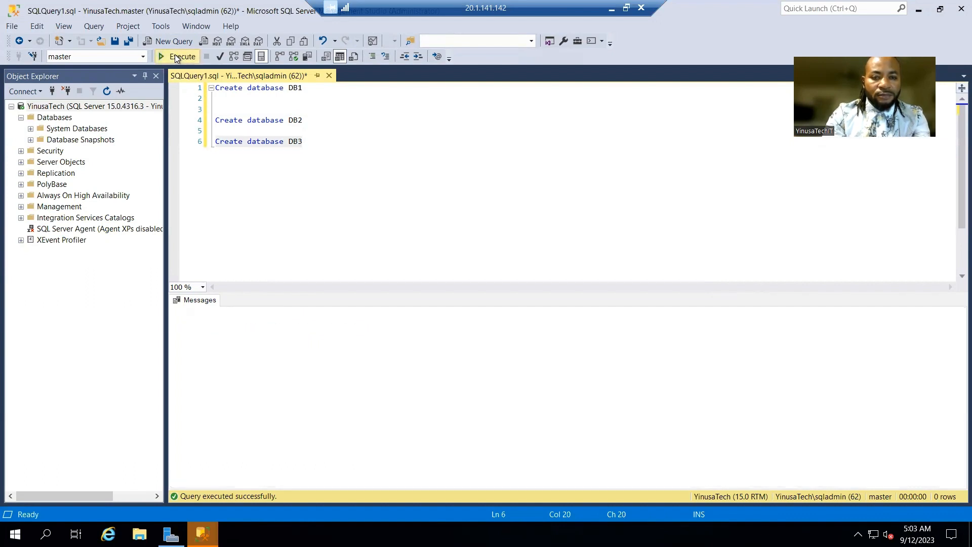
pyautogui.rightClick(51, 118)
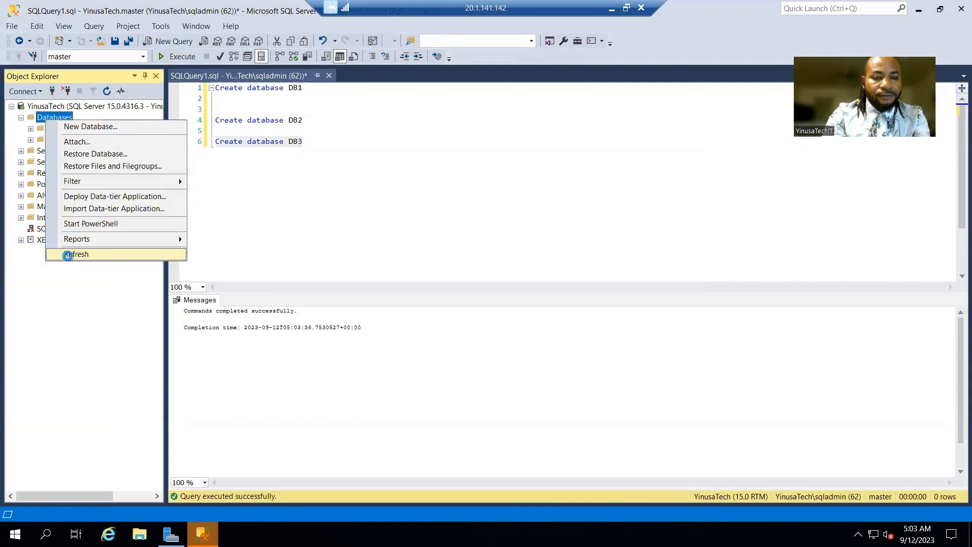
pyautogui.click(69, 256)
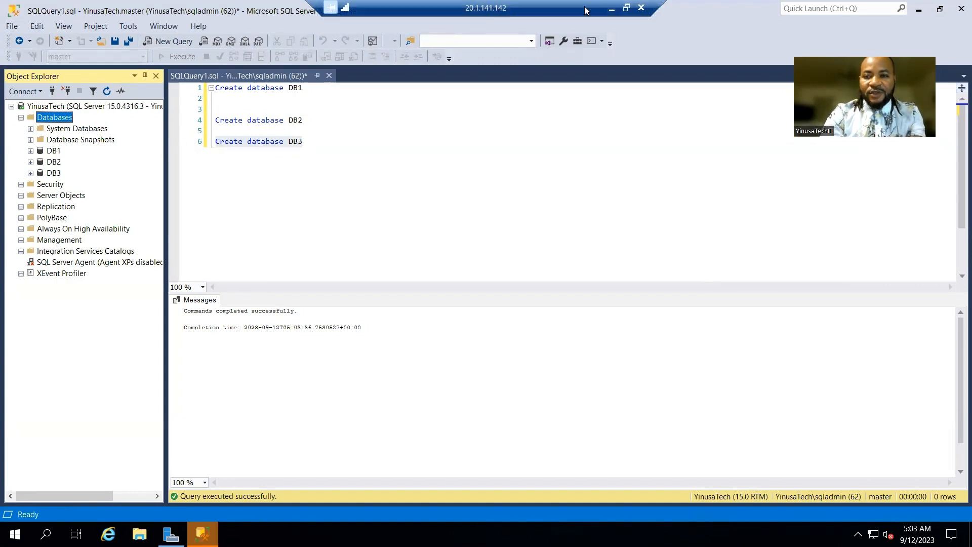
# Minimize the remote session and open the databaserecoveryvault Recovery Services vault in the Azure portal.
pyautogui.click(609, 8)
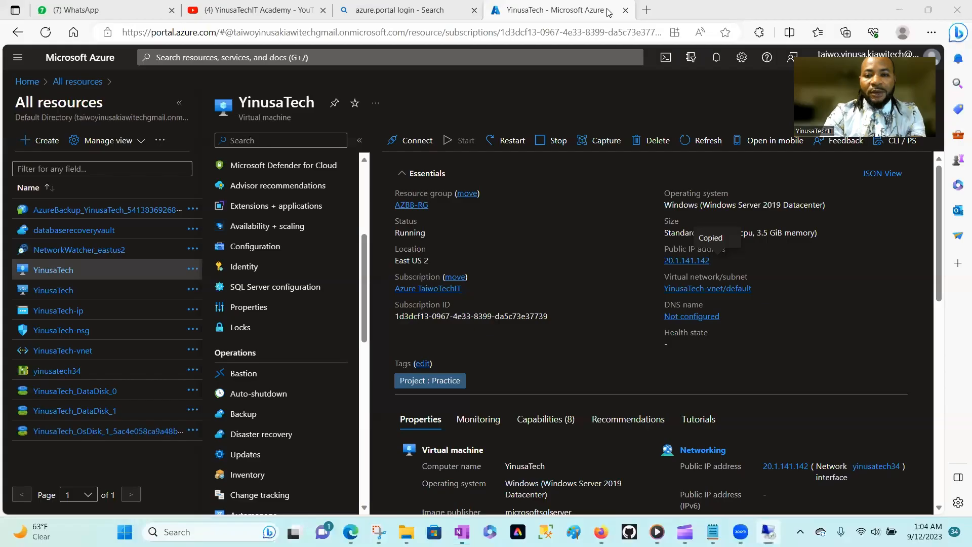
pyautogui.click(58, 232)
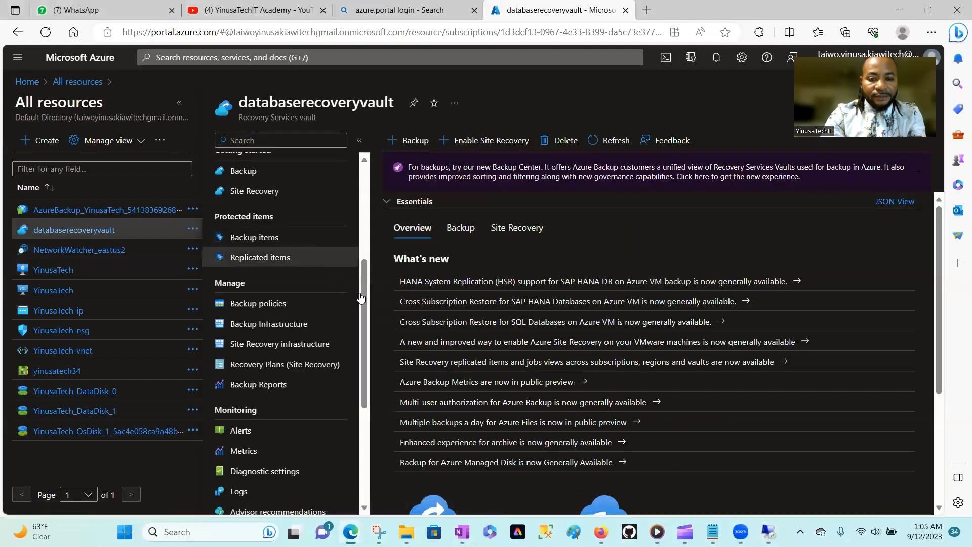
pyautogui.moveTo(367, 276); pyautogui.dragTo(379, 167)
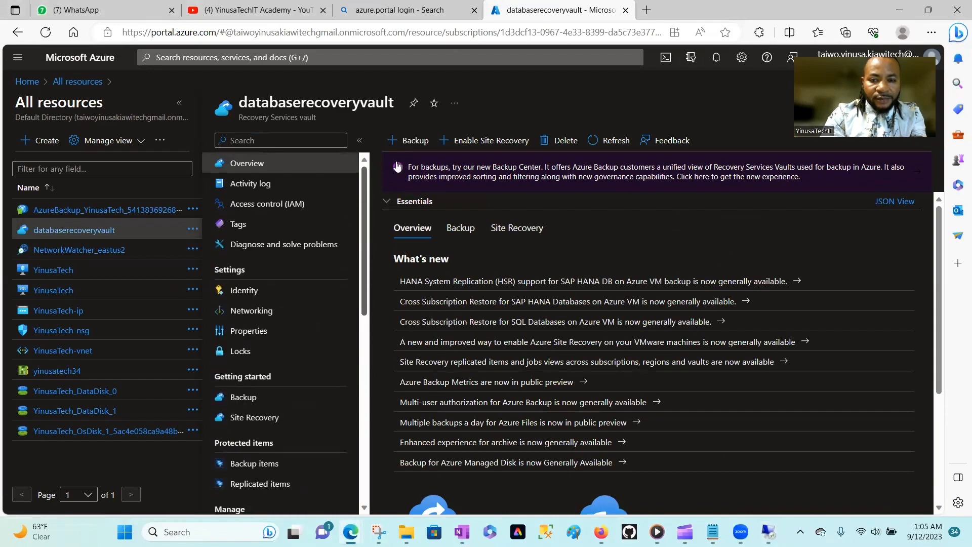
# Start a new backup from the vault and choose SQL Server in Azure VM as what to back up.
pyautogui.click(418, 144)
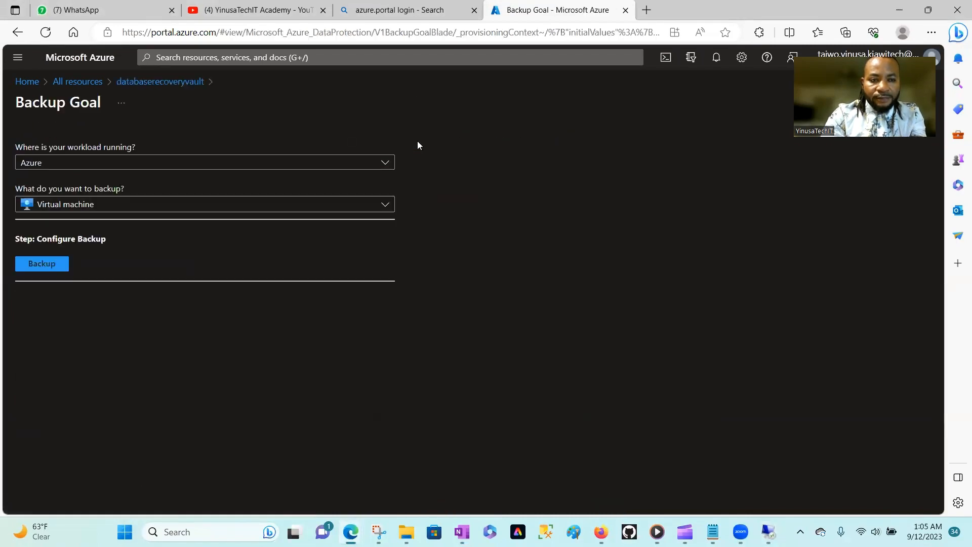
pyautogui.click(388, 203)
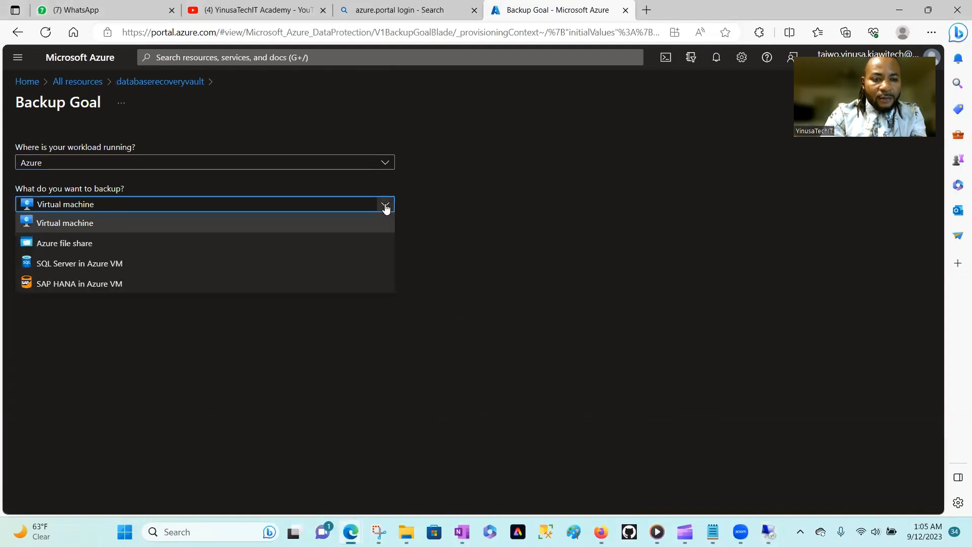
pyautogui.click(71, 266)
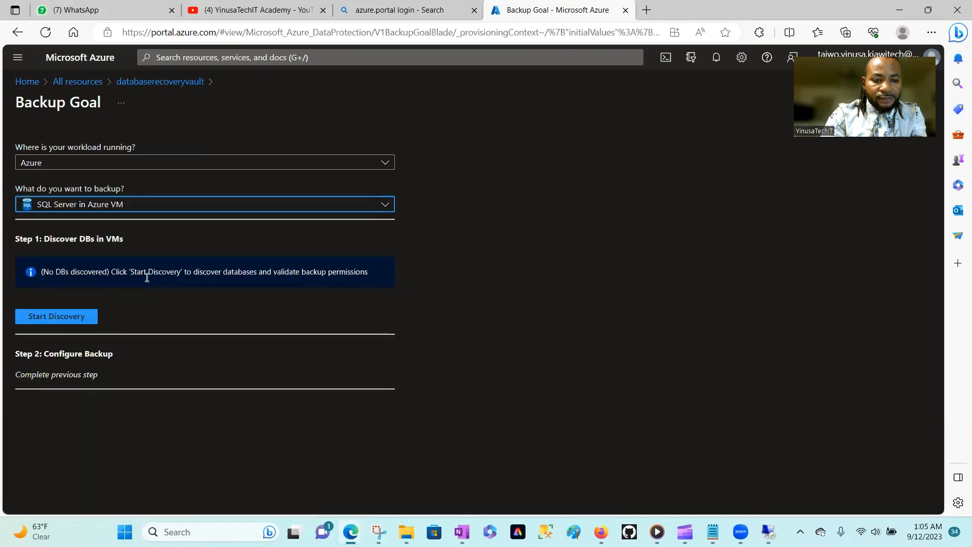
# Start discovery of databases in VMs, select the YinusaTech virtual machine, and discover its databases.
pyautogui.click(49, 318)
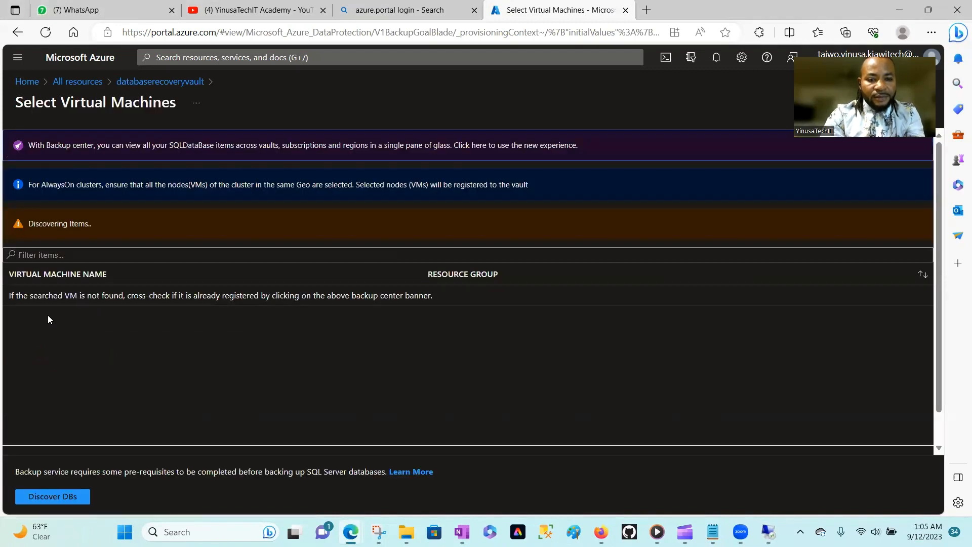
pyautogui.click(50, 255)
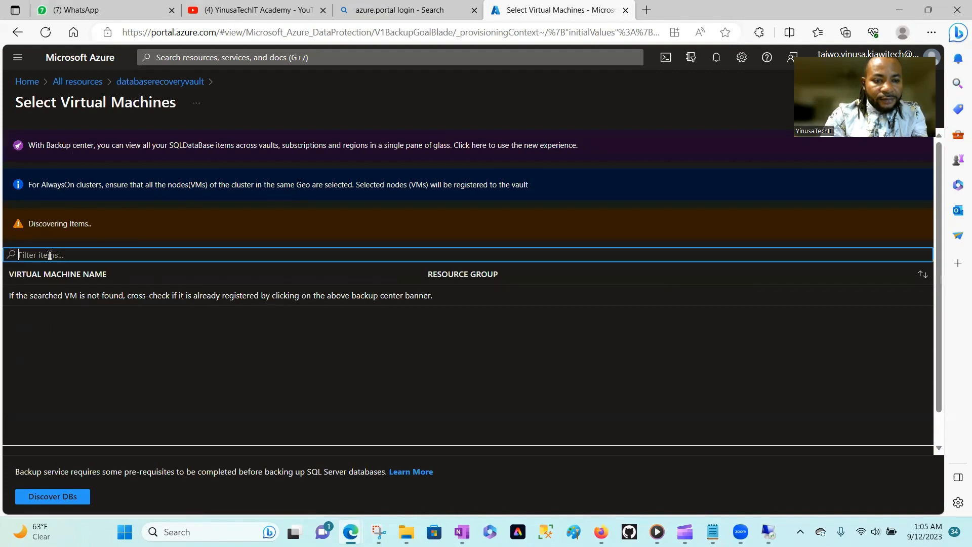
pyautogui.click(50, 500)
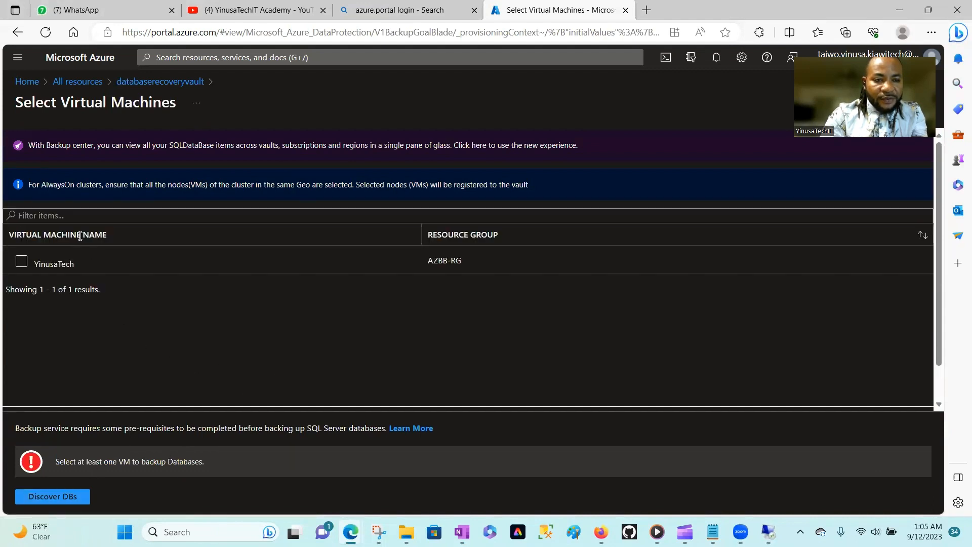
pyautogui.click(22, 264)
pyautogui.click(21, 262)
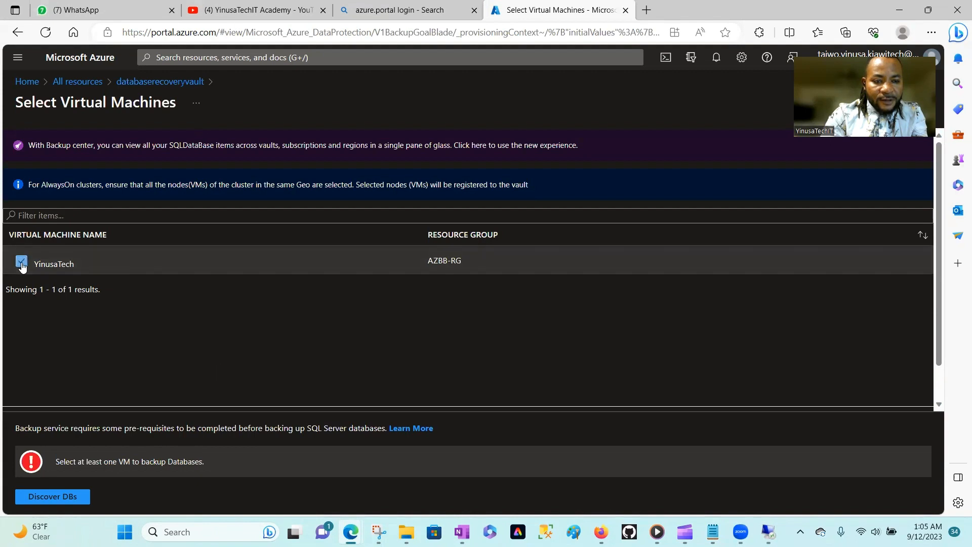
pyautogui.click(60, 496)
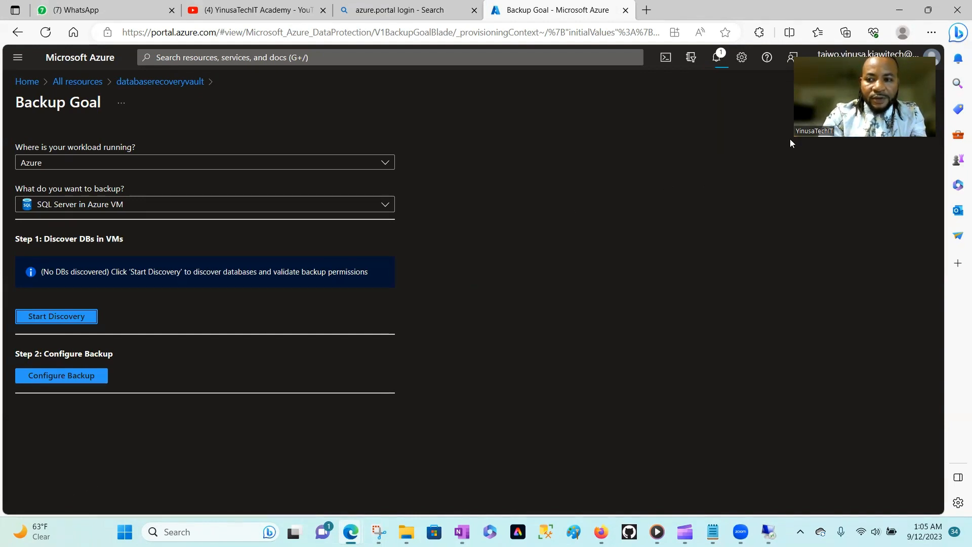
# Go to the vault from the deployment notification and start a new backup for SQL Server in Azure VM.
pyautogui.moveTo(861, 96); pyautogui.dragTo(699, 153)
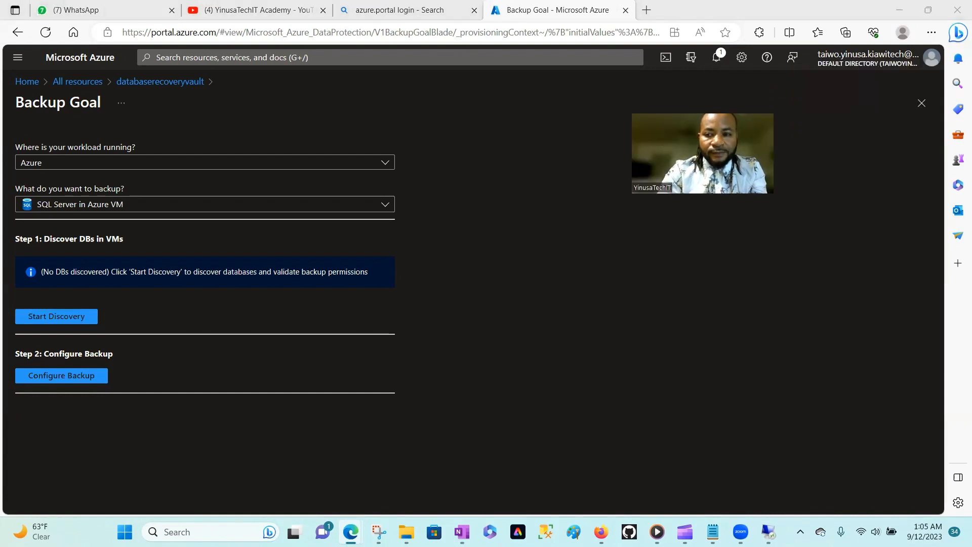
pyautogui.click(716, 57)
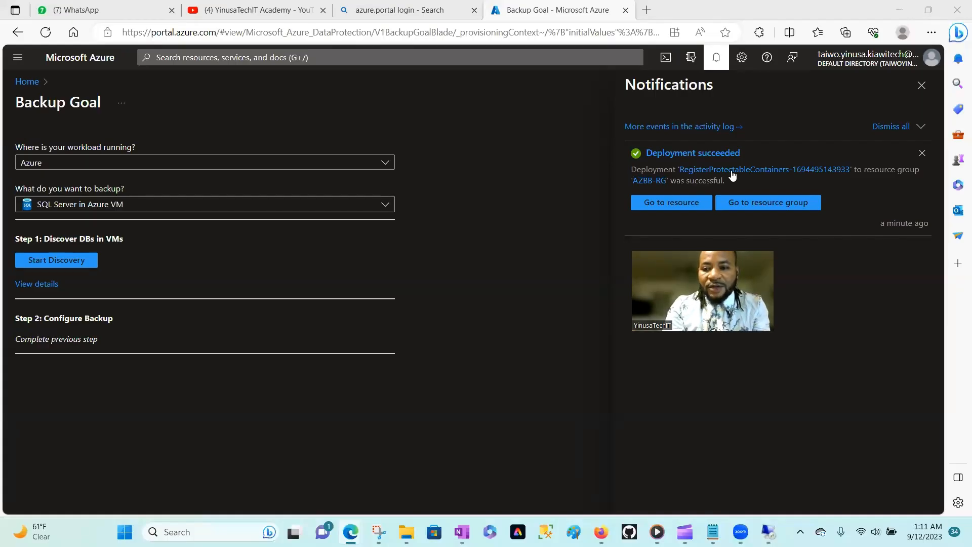
pyautogui.click(678, 205)
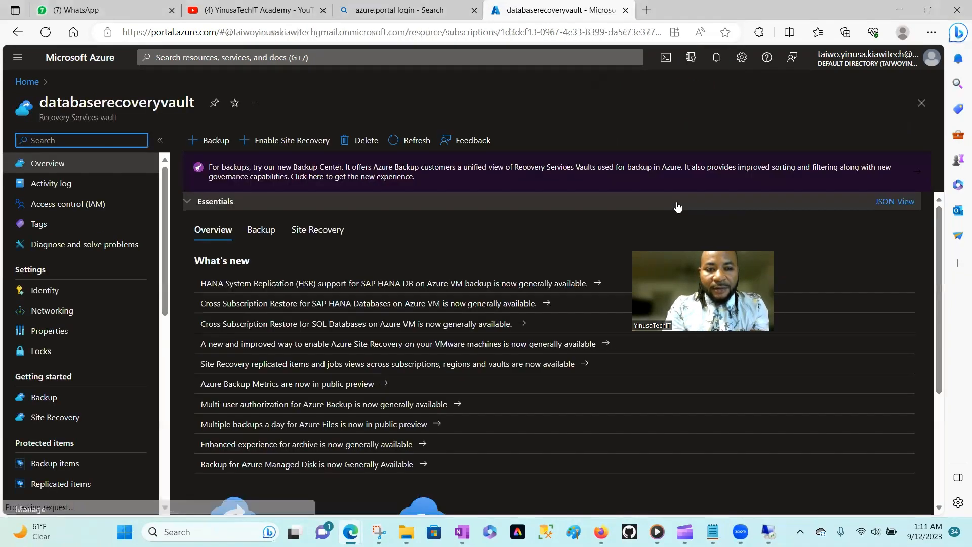
pyautogui.click(216, 141)
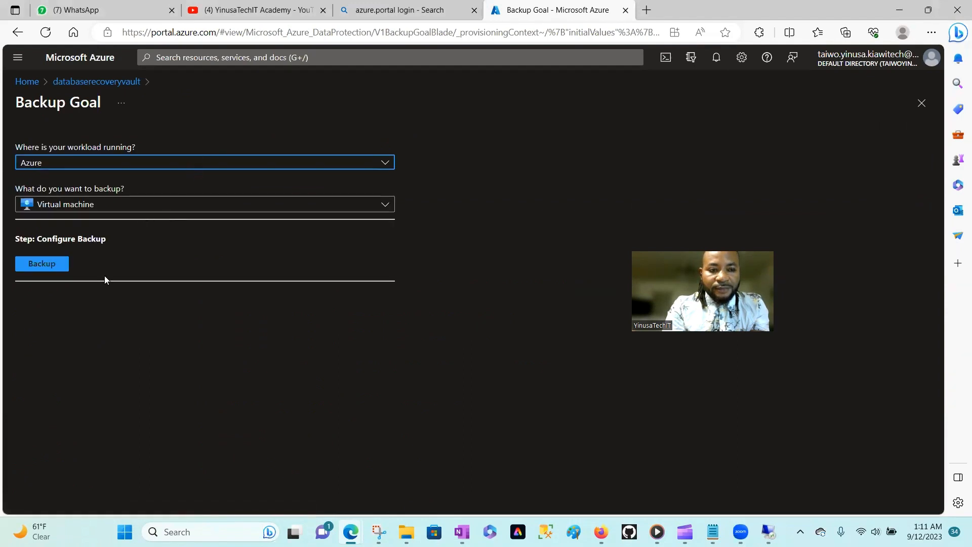
pyautogui.click(167, 205)
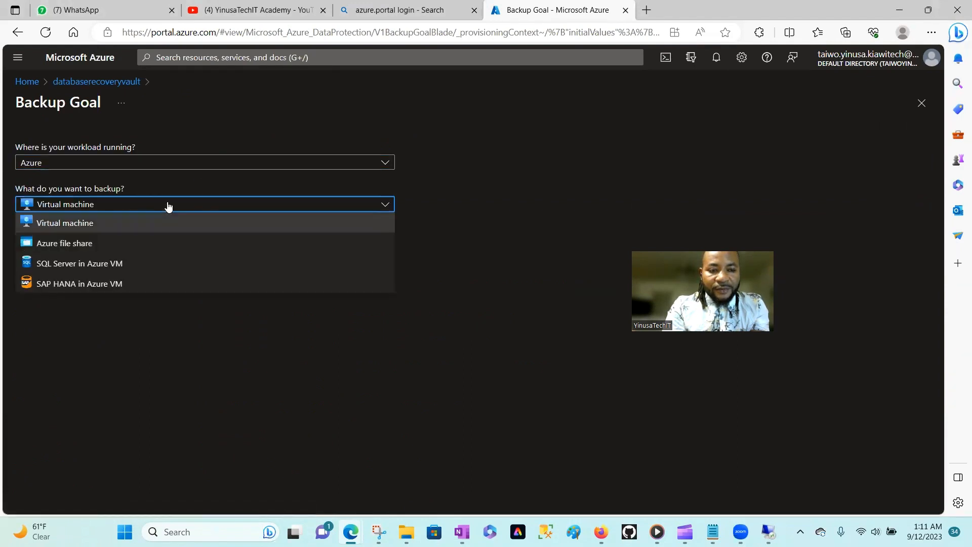
pyautogui.click(62, 267)
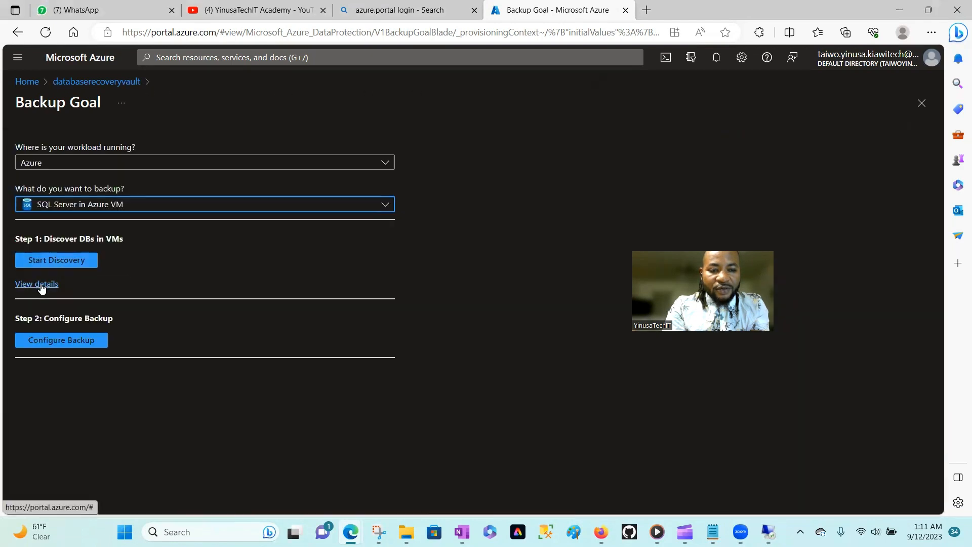
# View the discovery details for the vault's protected servers, and return to the Backup Goal page.
pyautogui.click(40, 284)
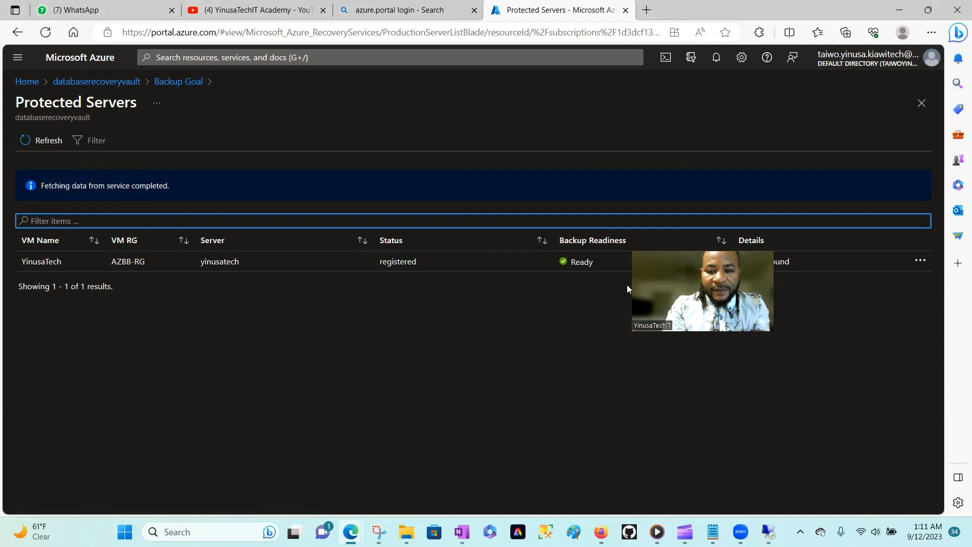
pyautogui.click(581, 51)
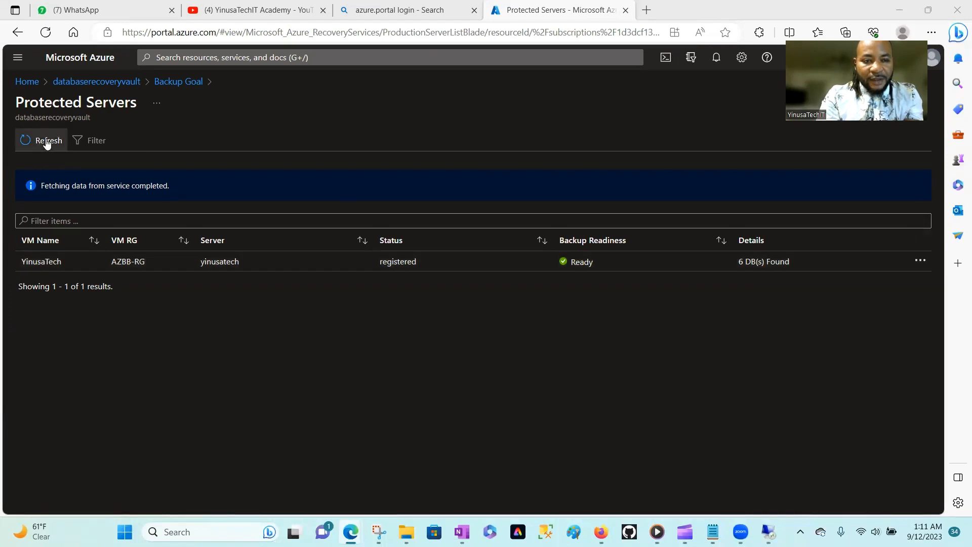
pyautogui.click(169, 81)
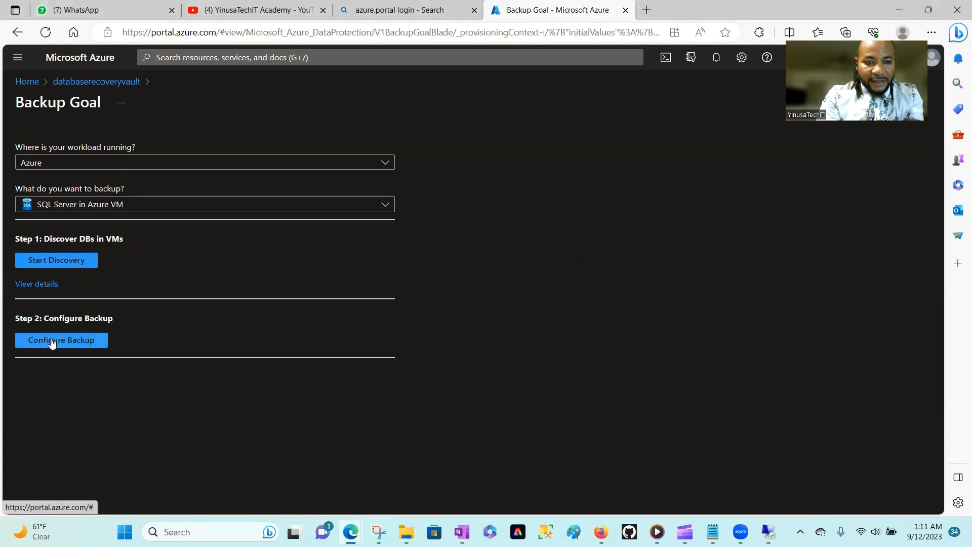
# Open the backup configuration, review the HourlyLogBackup policy details, and start creating a new backup policy.
pyautogui.click(56, 341)
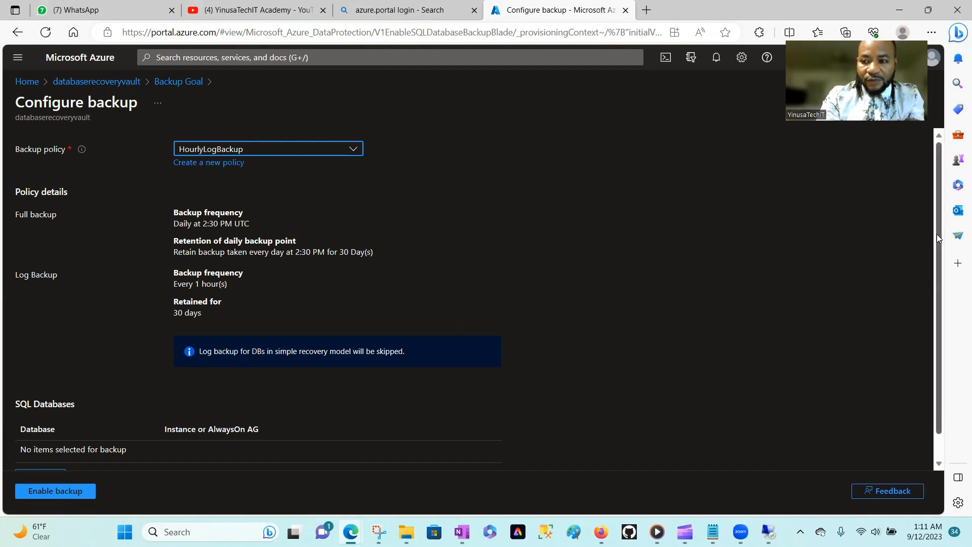
pyautogui.moveTo(937, 234); pyautogui.dragTo(937, 296)
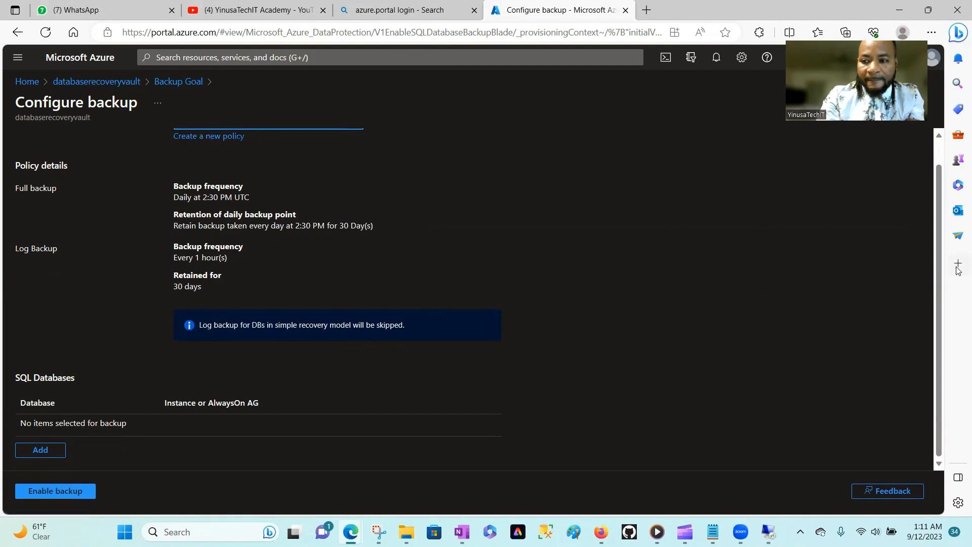
pyautogui.scroll(1, 936, 224)
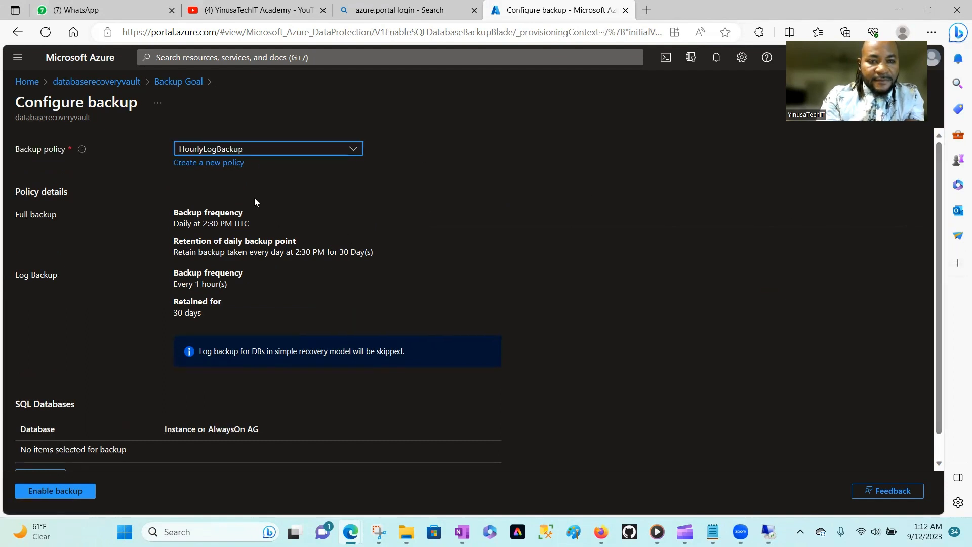
pyautogui.click(223, 163)
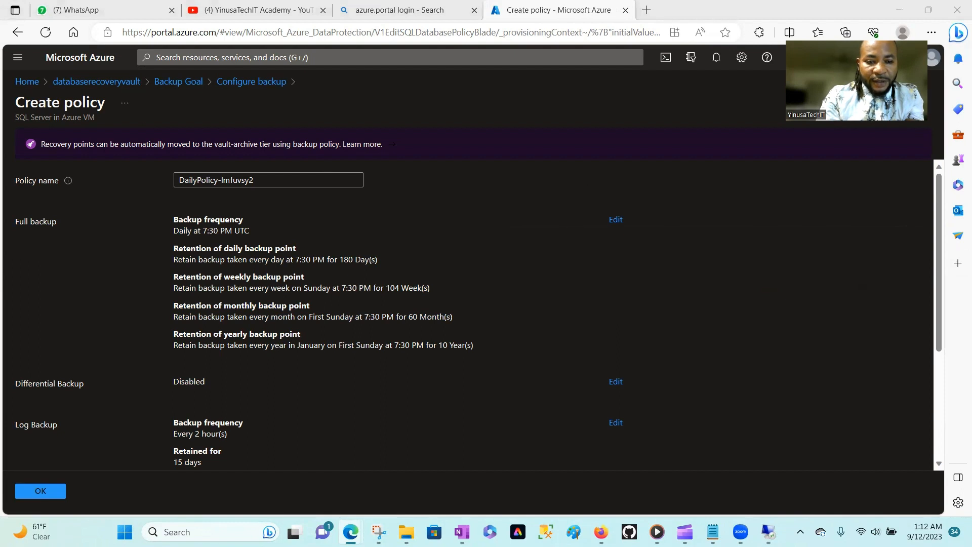
# Edit the policy's full backup schedule to run weekly on Sunday at 1:00 AM UTC, keeping the retention ranges.
pyautogui.click(616, 219)
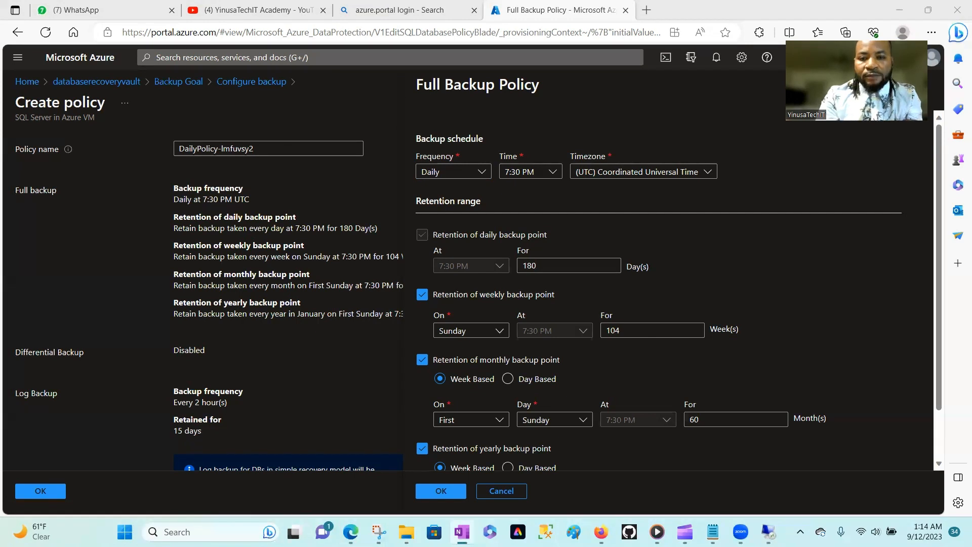
pyautogui.click(484, 173)
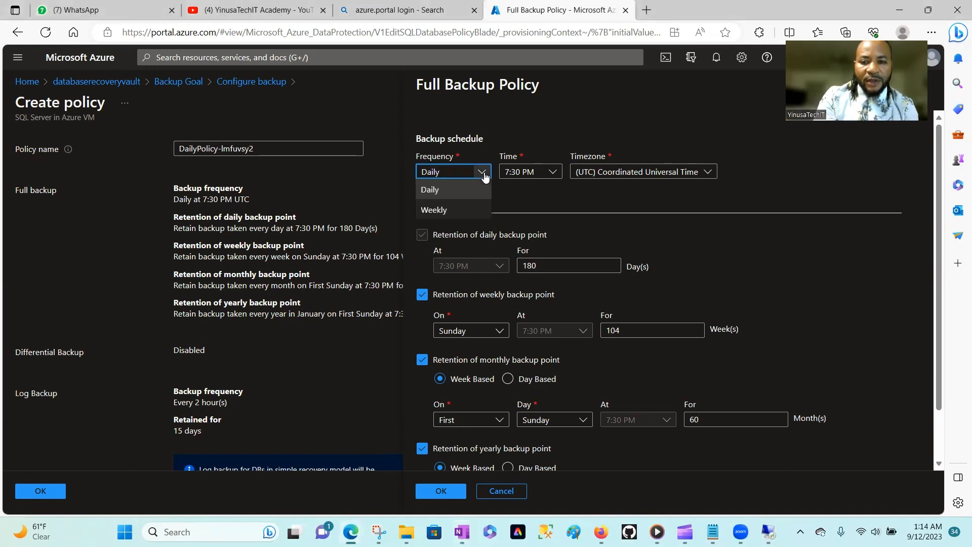
pyautogui.click(435, 210)
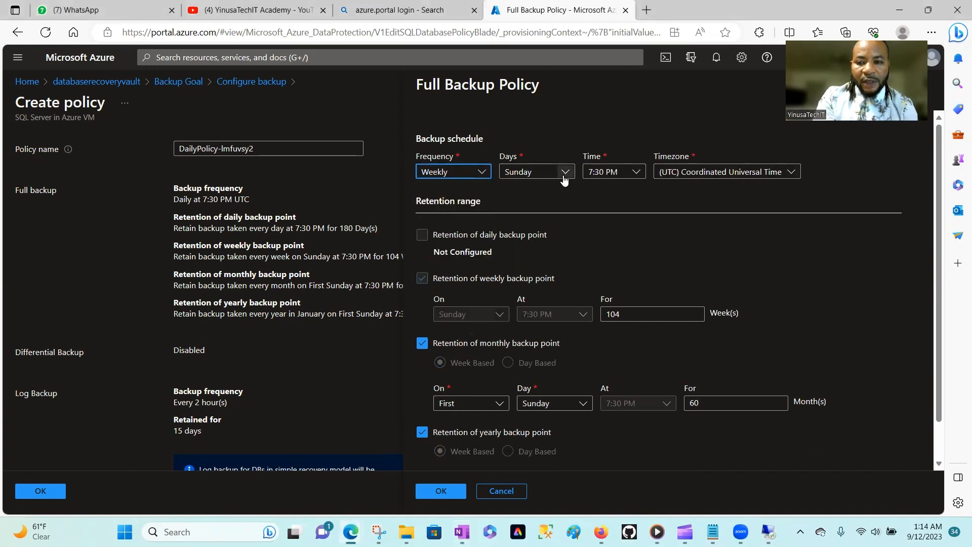
pyautogui.click(636, 173)
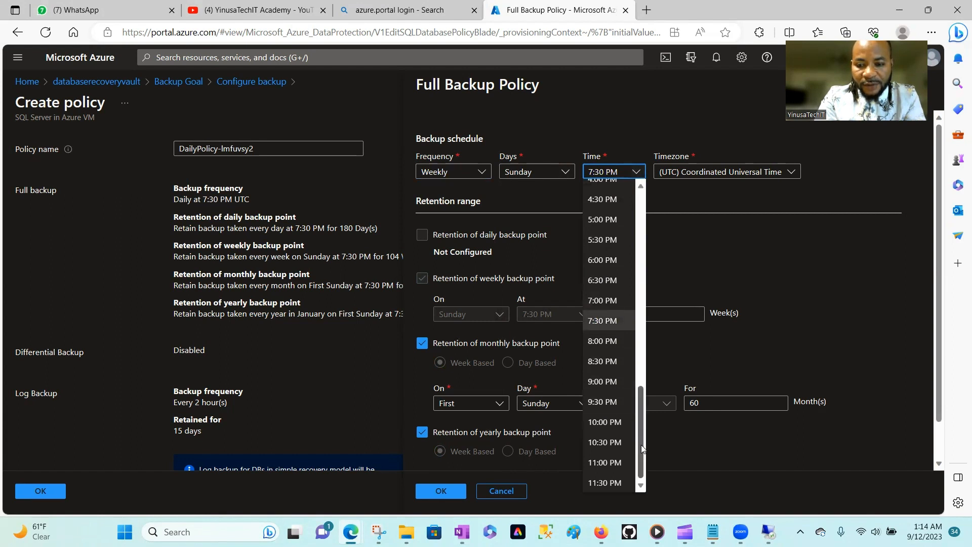
pyautogui.moveTo(642, 449); pyautogui.dragTo(657, 244)
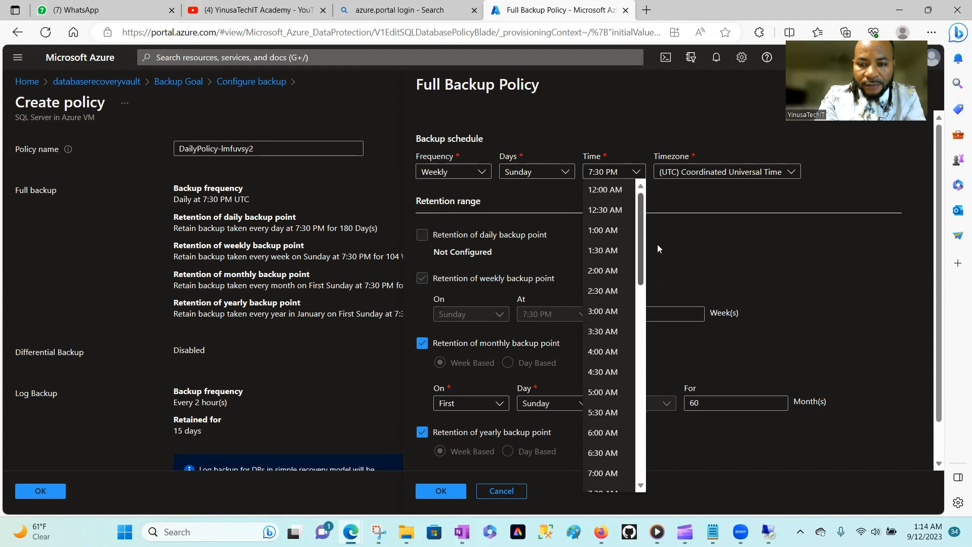
pyautogui.click(608, 232)
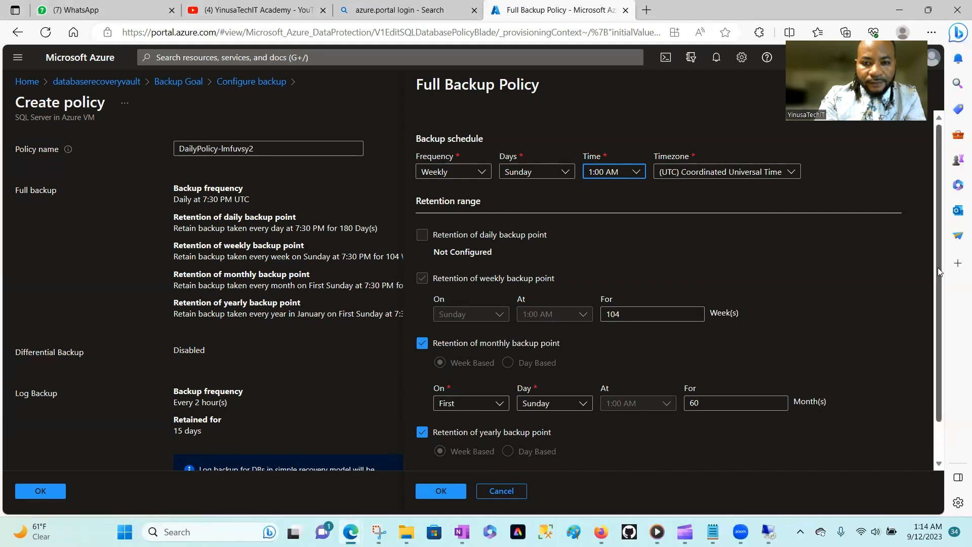
pyautogui.moveTo(938, 267); pyautogui.dragTo(935, 338)
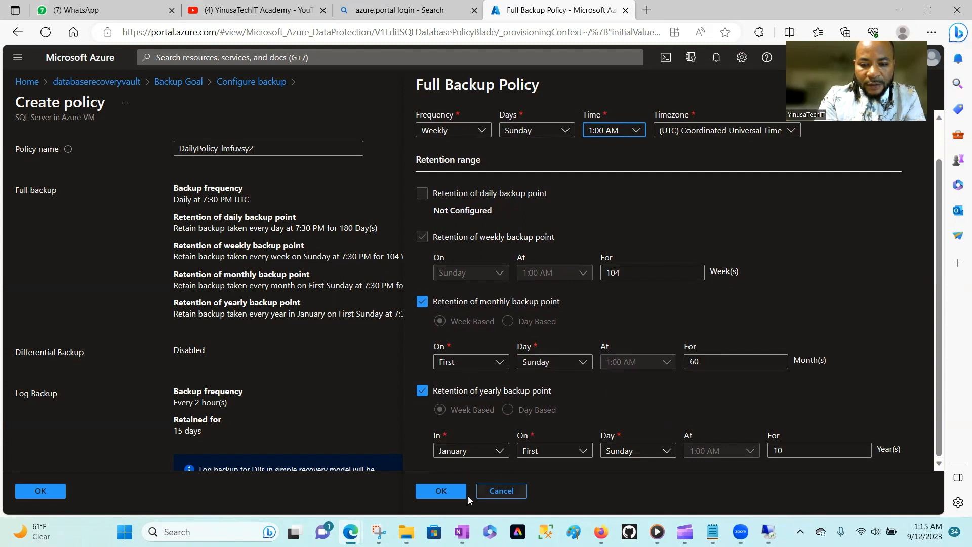
pyautogui.click(444, 492)
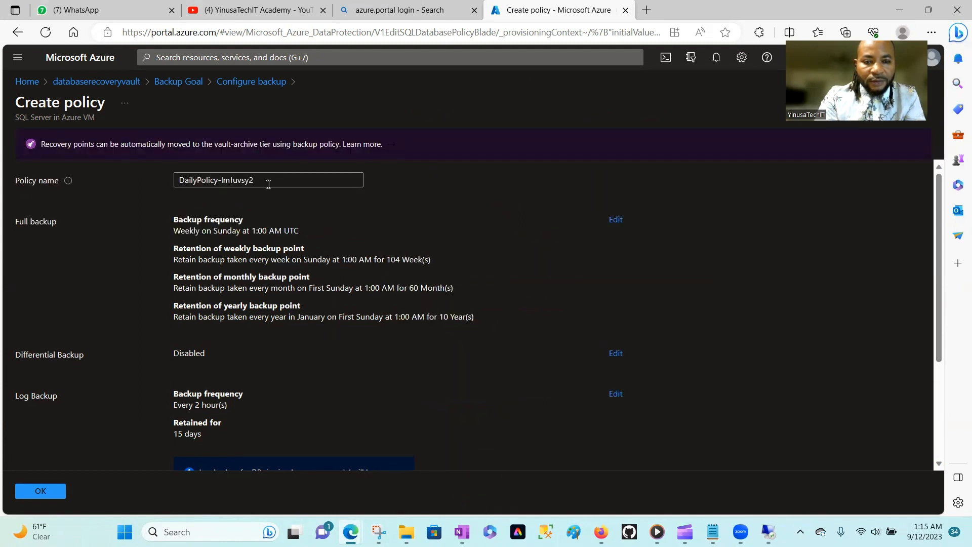
# Replace the default policy name with full-backup.
pyautogui.moveTo(261, 181); pyautogui.dragTo(184, 180)
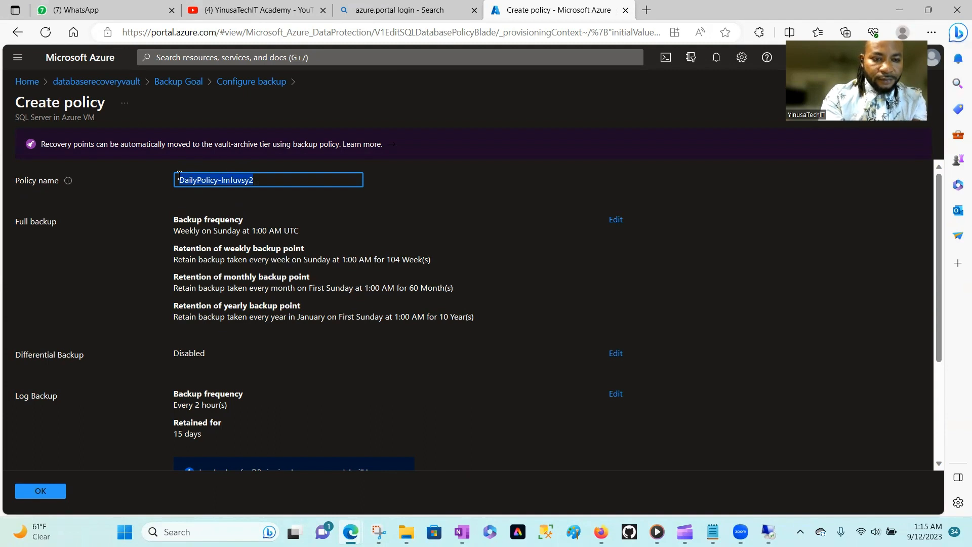
pyautogui.write('D')
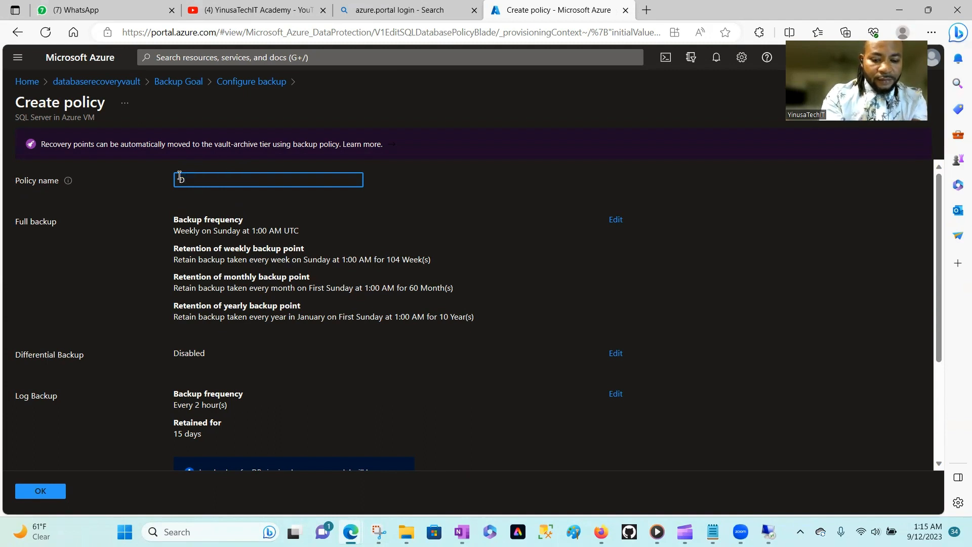
pyautogui.write('a')
pyautogui.press('BackSpace')
pyautogui.press('BackSpace')
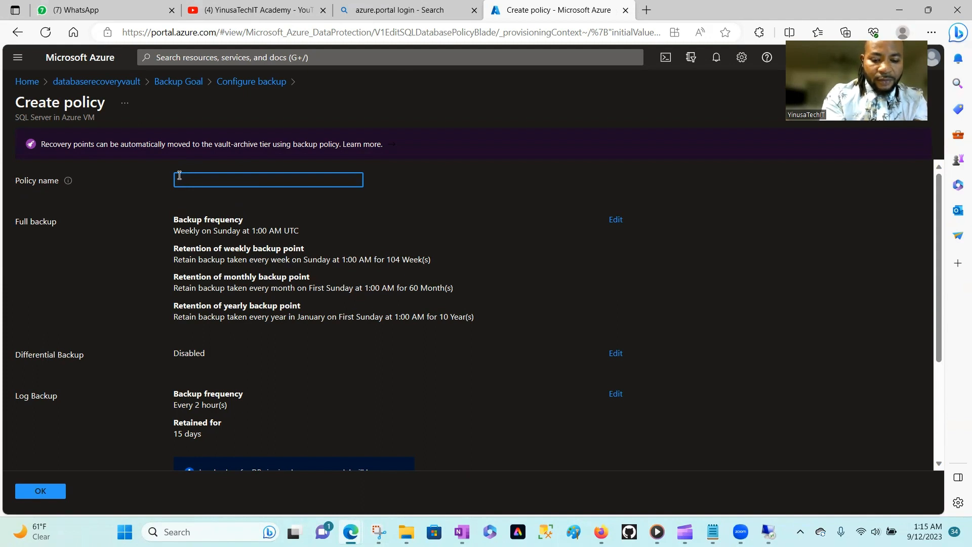
pyautogui.write('t')
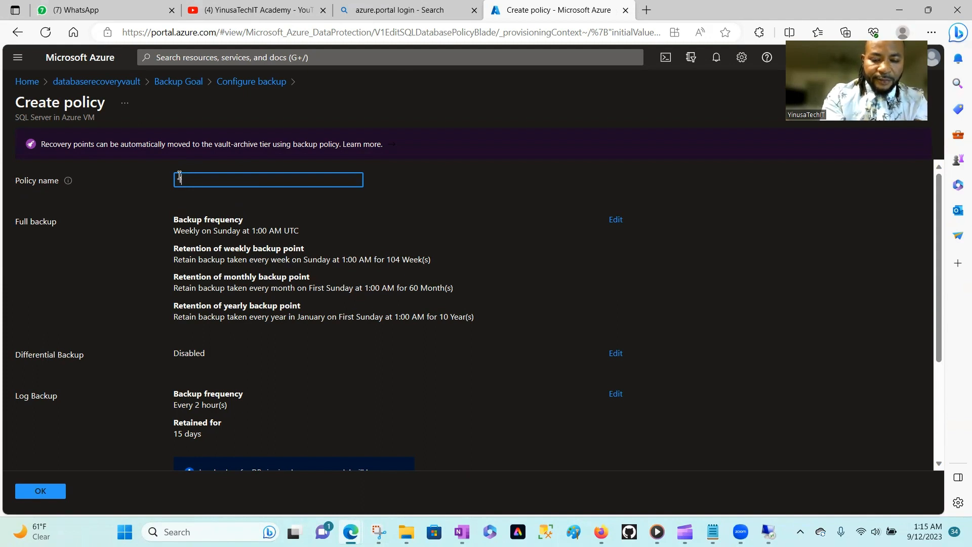
pyautogui.write('ull')
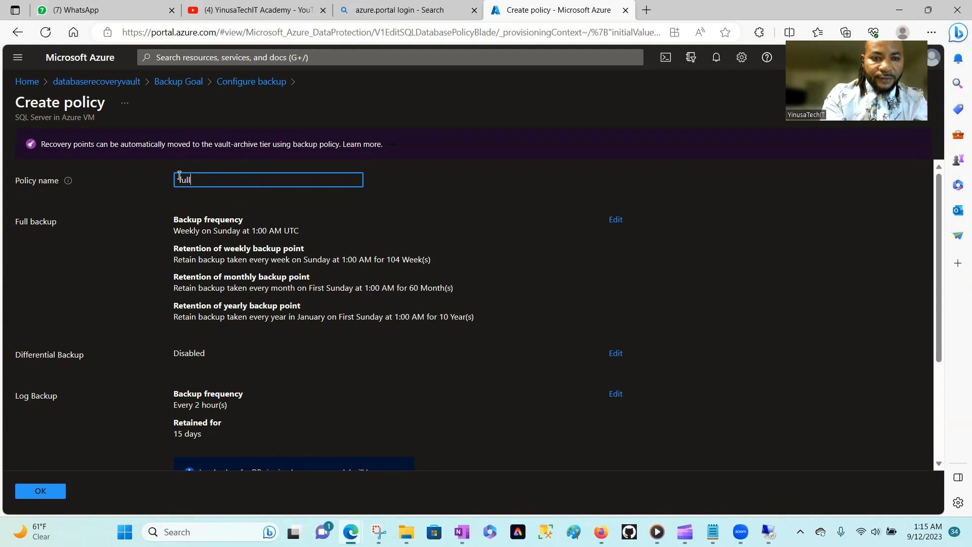
pyautogui.write('-')
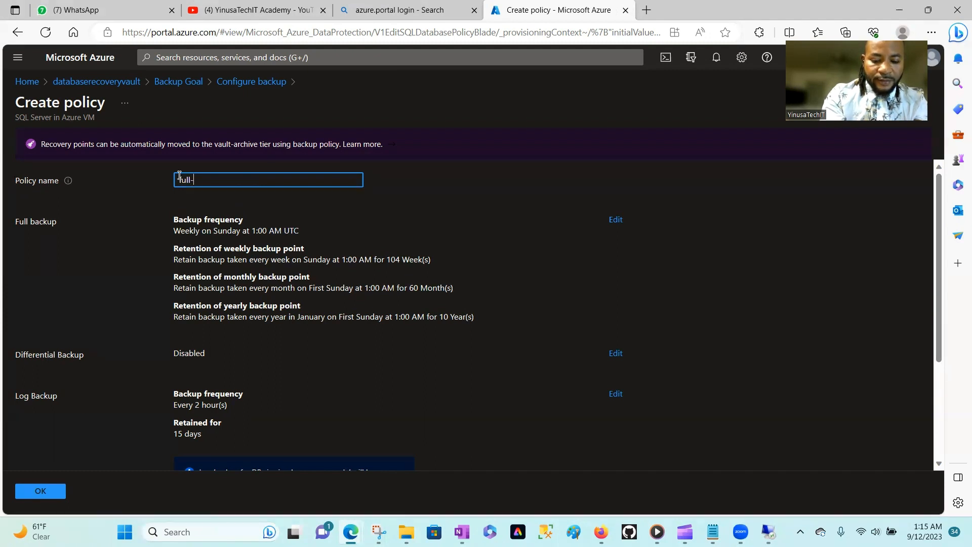
pyautogui.write('back')
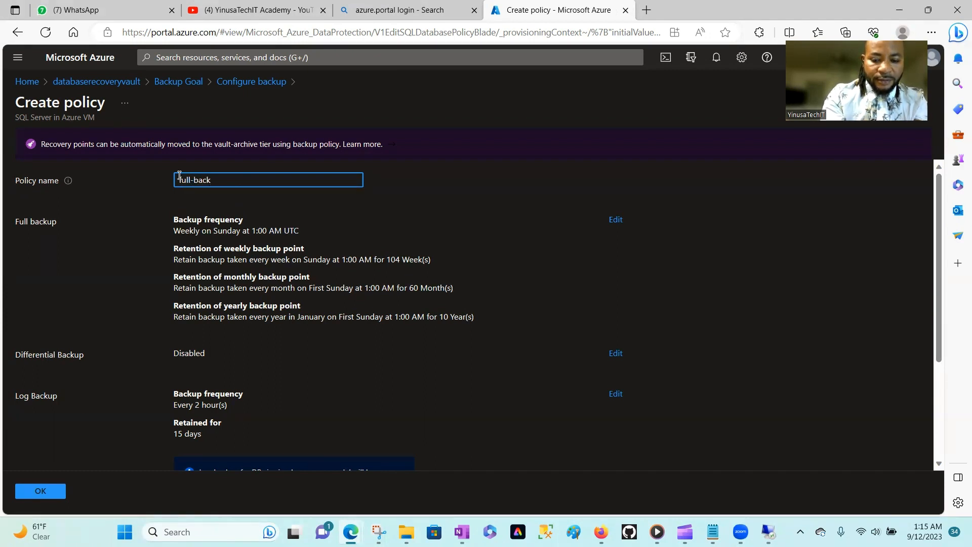
pyautogui.write('up')
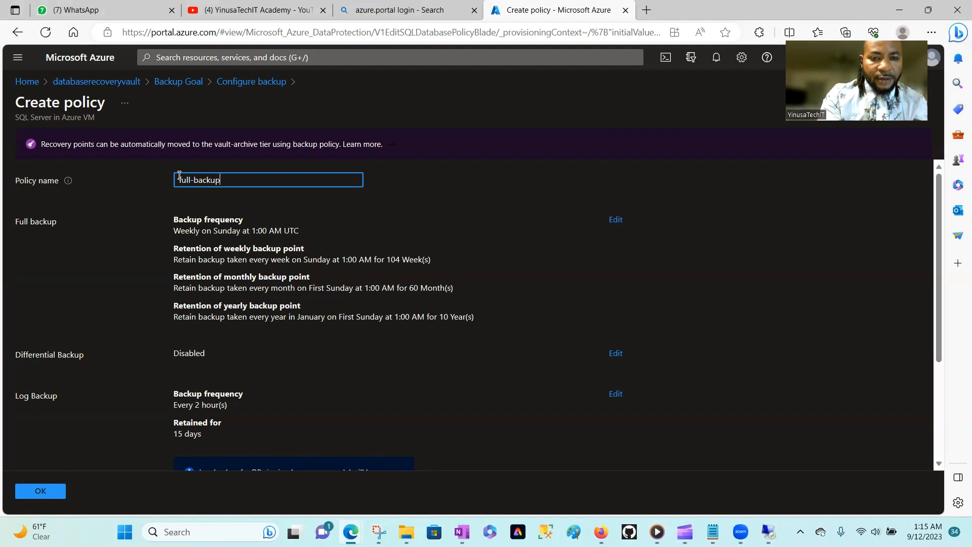
# Clear the policy name, try Daily as the new name, and empty the field again.
pyautogui.press('BackSpace')
pyautogui.press('BackSpace')
pyautogui.press('BackSpace')
pyautogui.press('BackSpace')
pyautogui.press('BackSpace')
pyautogui.press('BackSpace')
pyautogui.press('BackSpace')
pyautogui.press('BackSpace')
pyautogui.press('BackSpace')
pyautogui.press('BackSpace')
pyautogui.press('BackSpace')
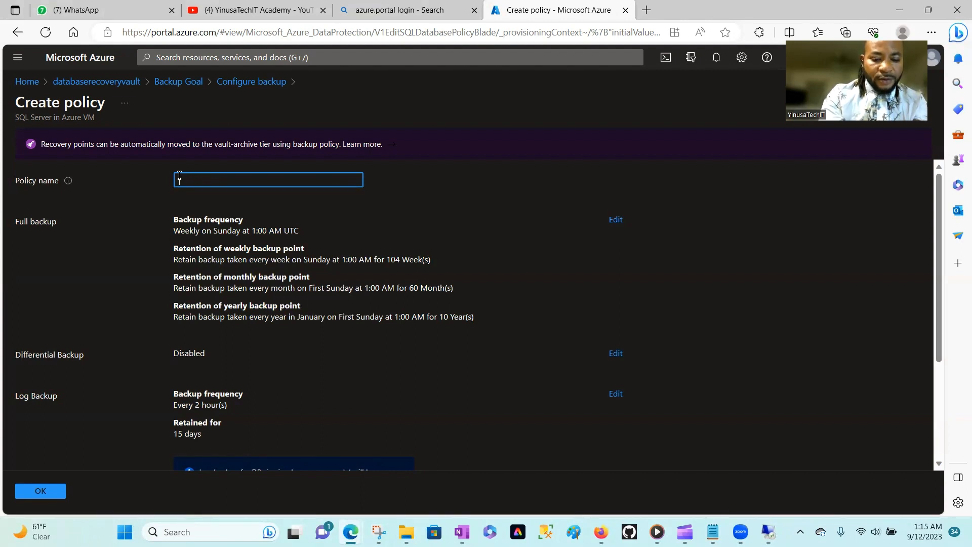
pyautogui.write('da')
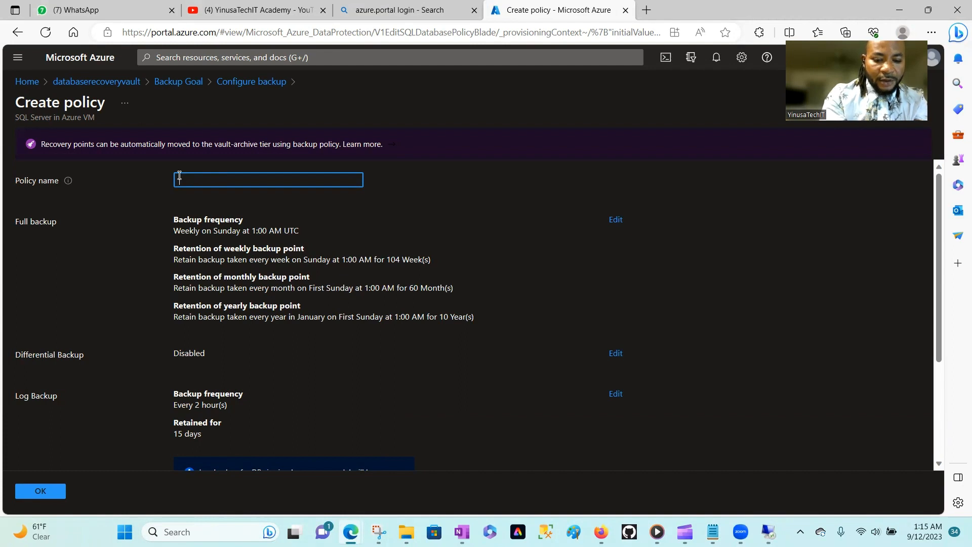
pyautogui.write('Dal')
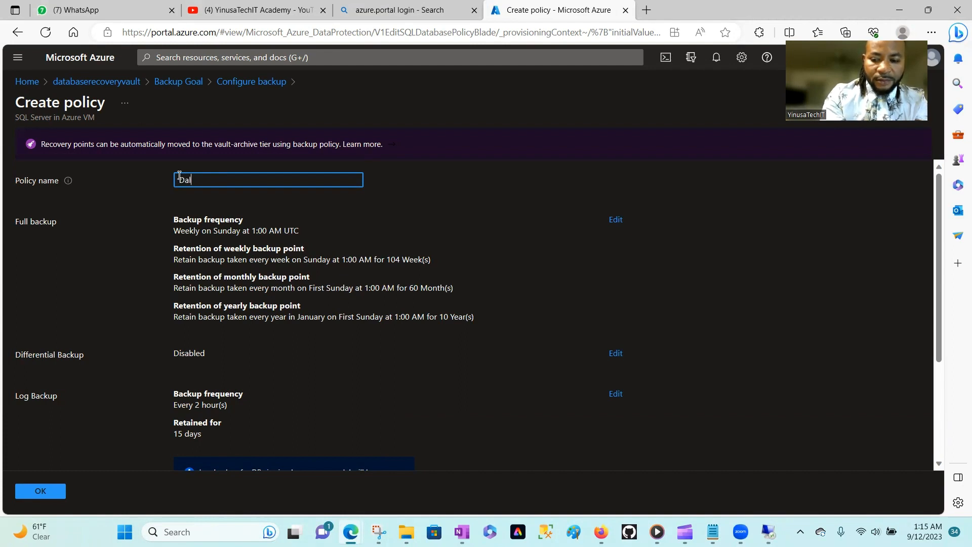
pyautogui.press('BackSpace')
pyautogui.write('ily')
pyautogui.press('BackSpace')
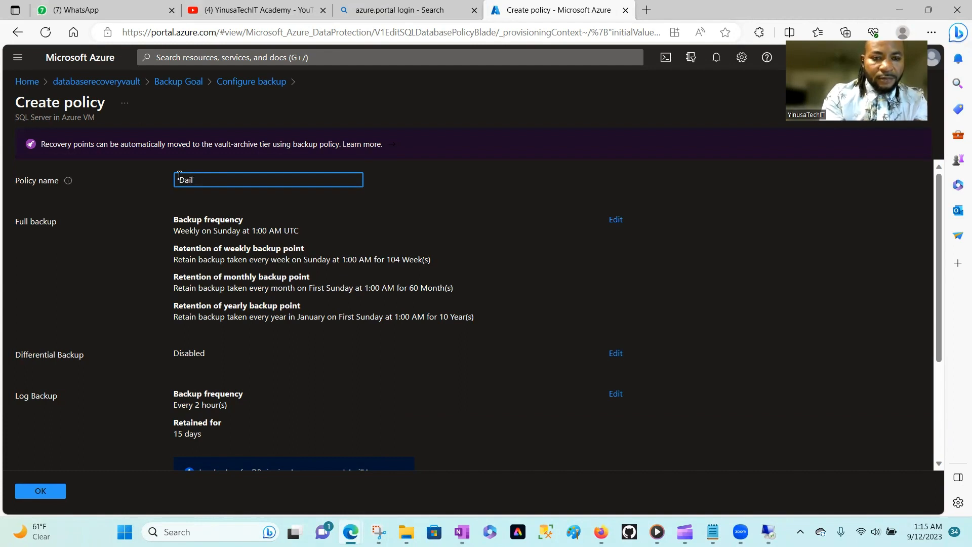
pyautogui.press('BackSpace')
pyautogui.press('BackSpace')
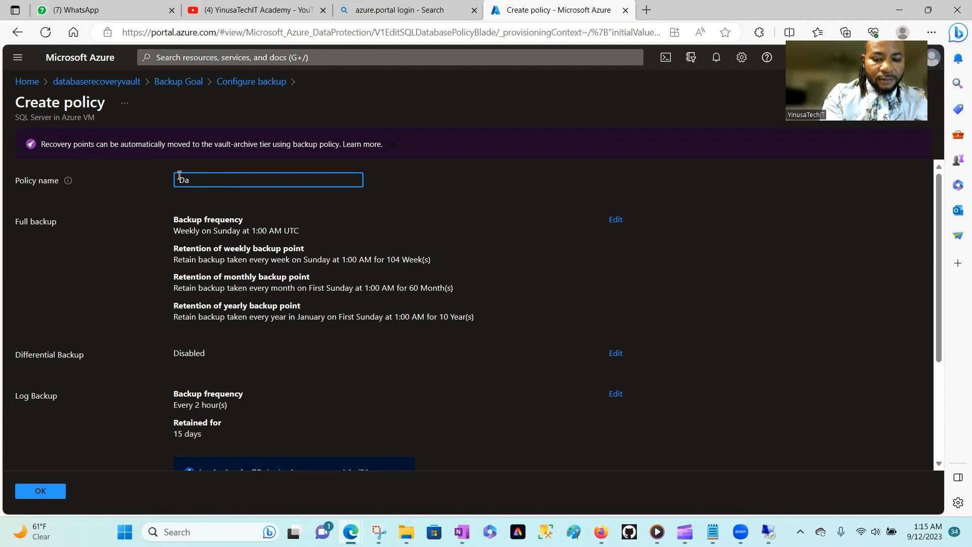
pyautogui.write('y')
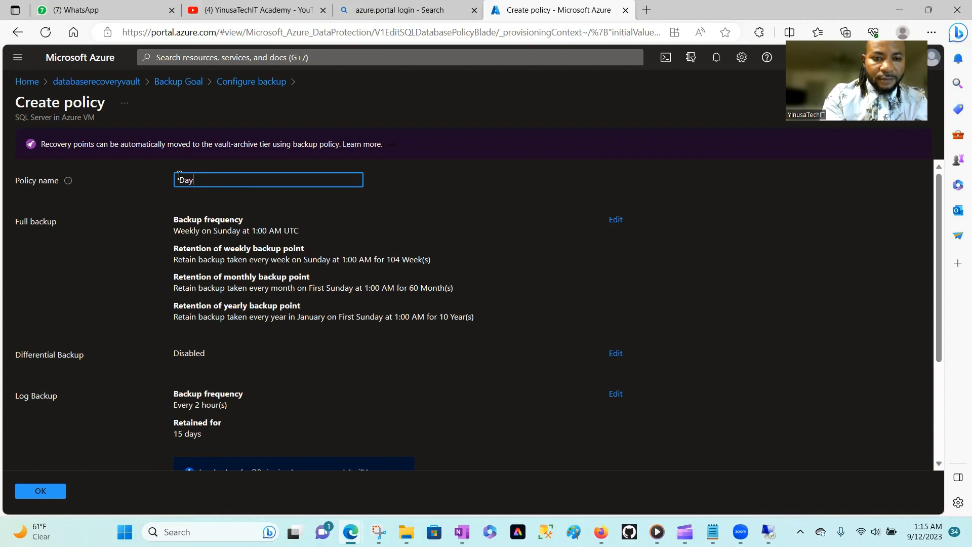
pyautogui.press('BackSpace')
pyautogui.press('BackSpace')
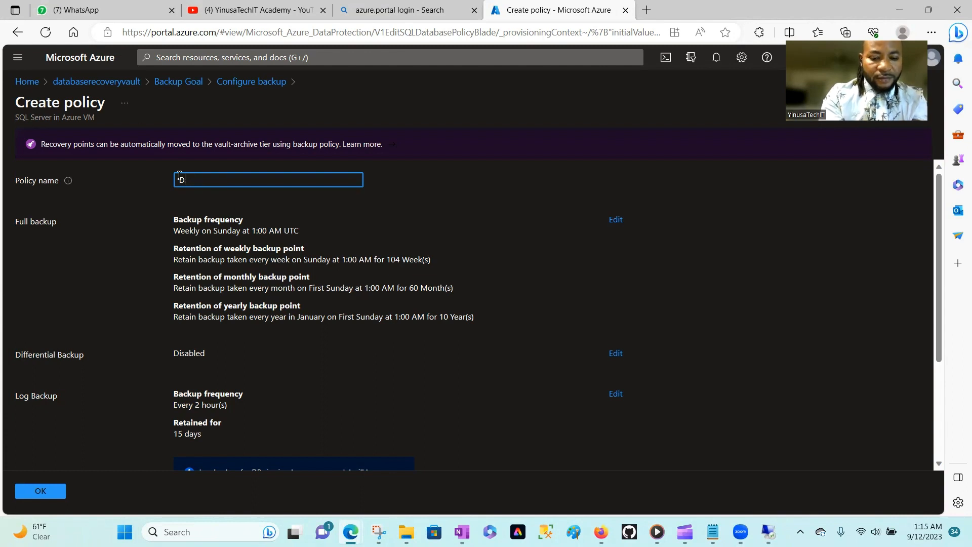
pyautogui.press('BackSpace')
pyautogui.write('D')
pyautogui.press('BackSpace')
# Enter Fullbackup as the policy name, with no spaces or hyphens.
pyautogui.write('F')
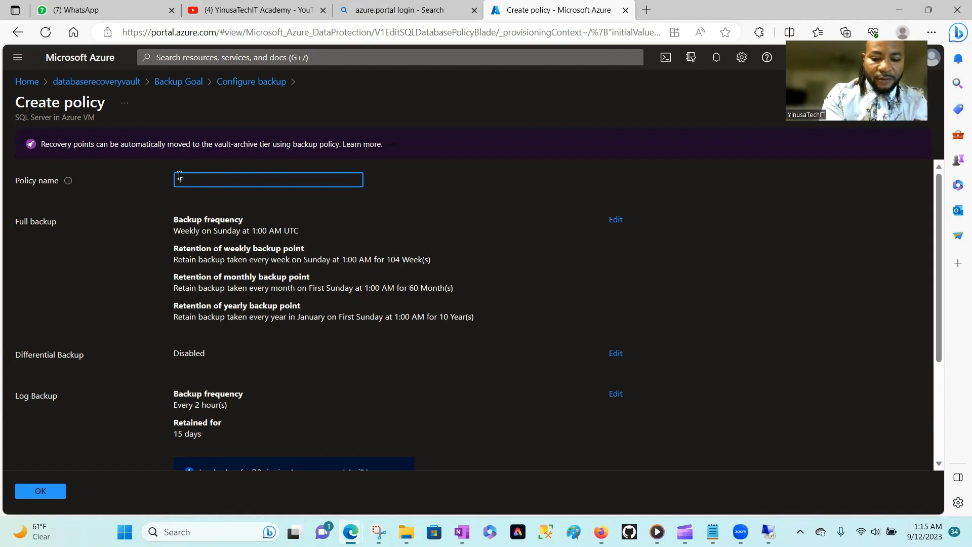
pyautogui.write('ull back up')
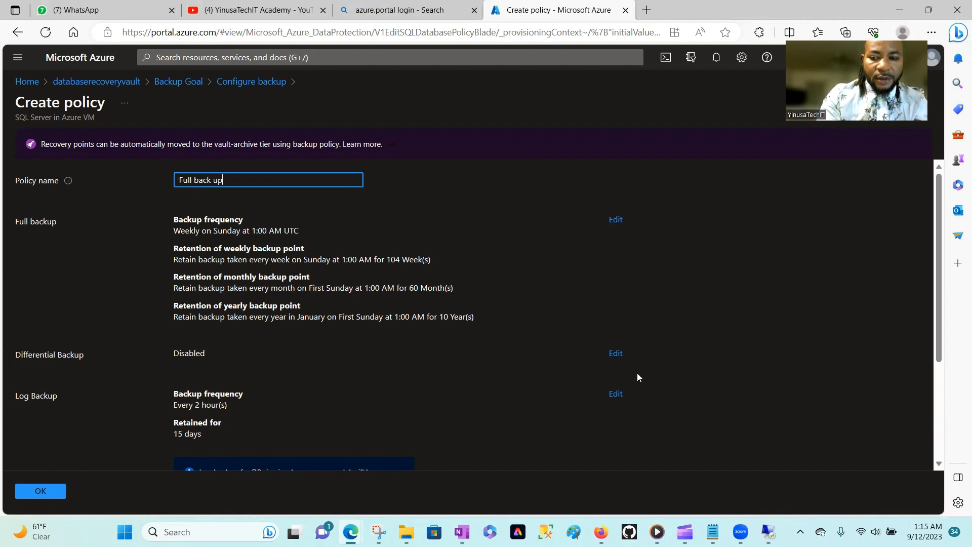
pyautogui.click(613, 354)
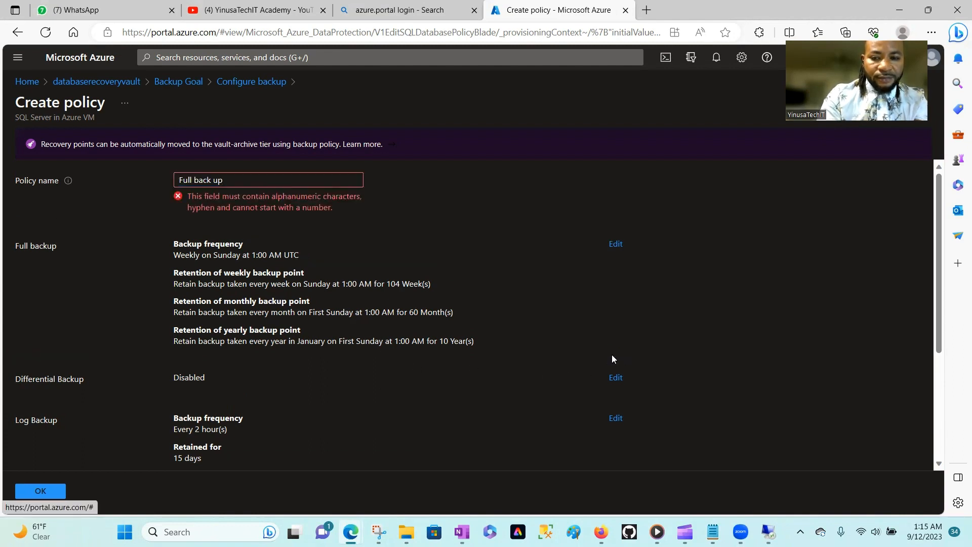
pyautogui.click(195, 179)
pyautogui.press('BackSpace')
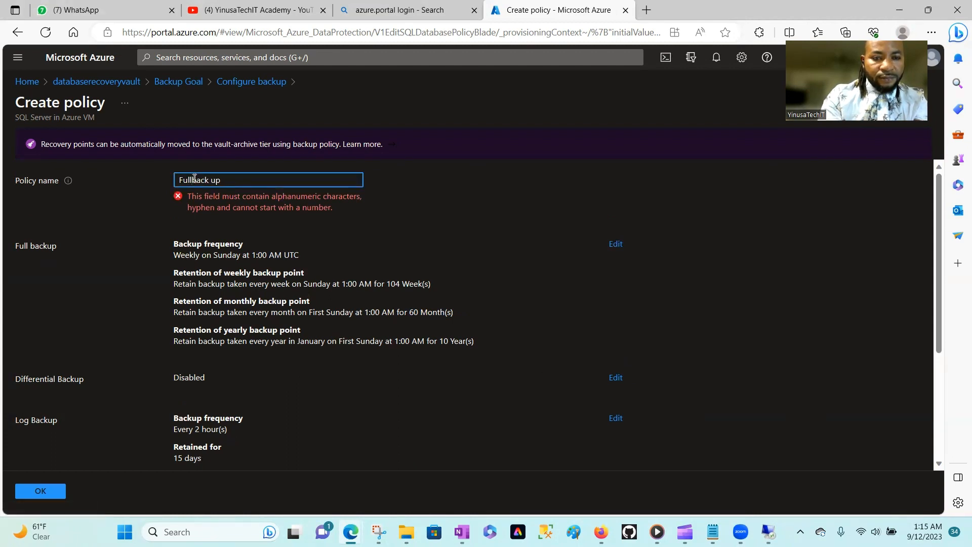
pyautogui.write('-')
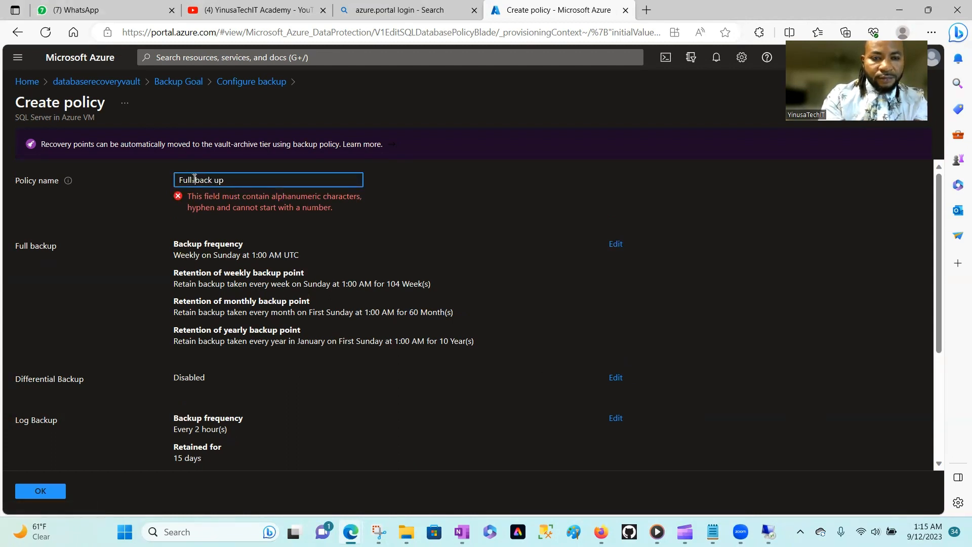
pyautogui.click(214, 179)
pyautogui.press('BackSpace')
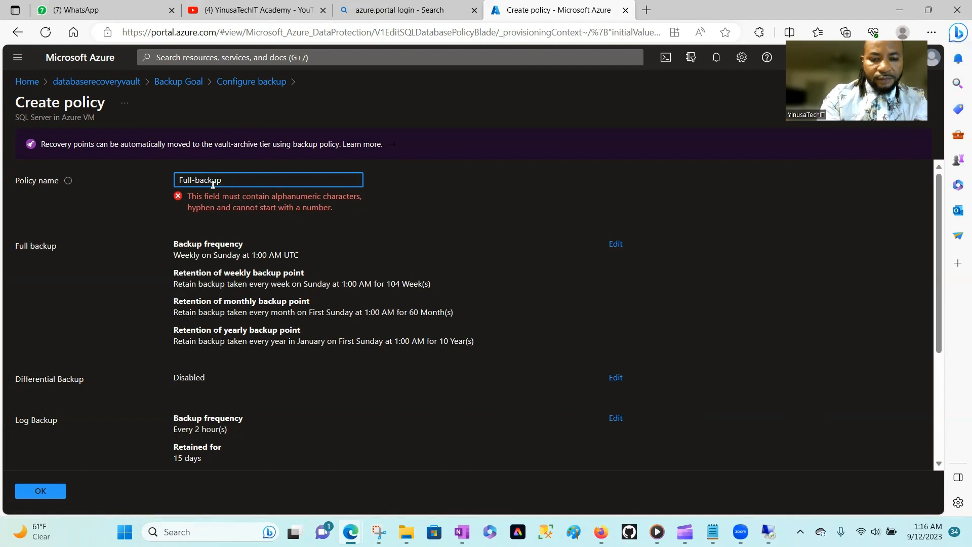
pyautogui.press('BackSpace')
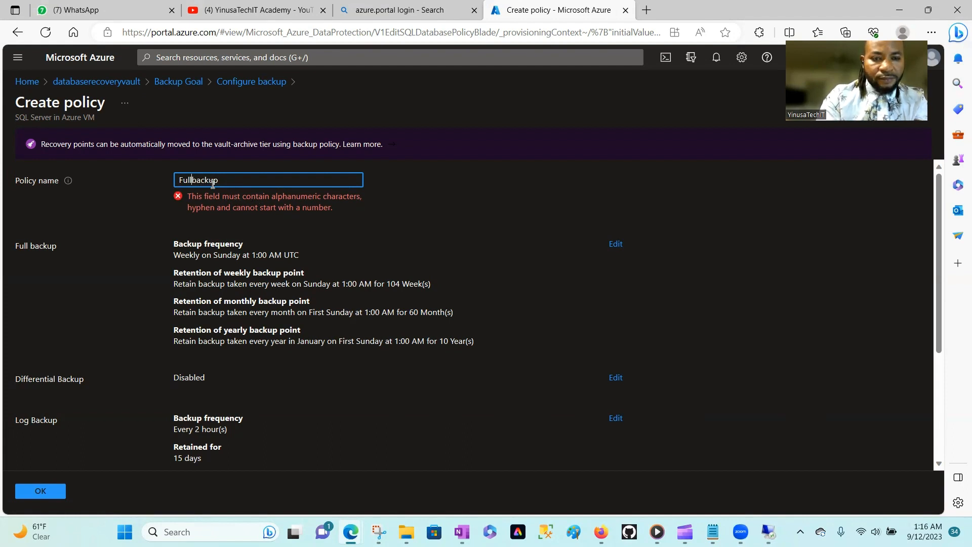
pyautogui.click(456, 193)
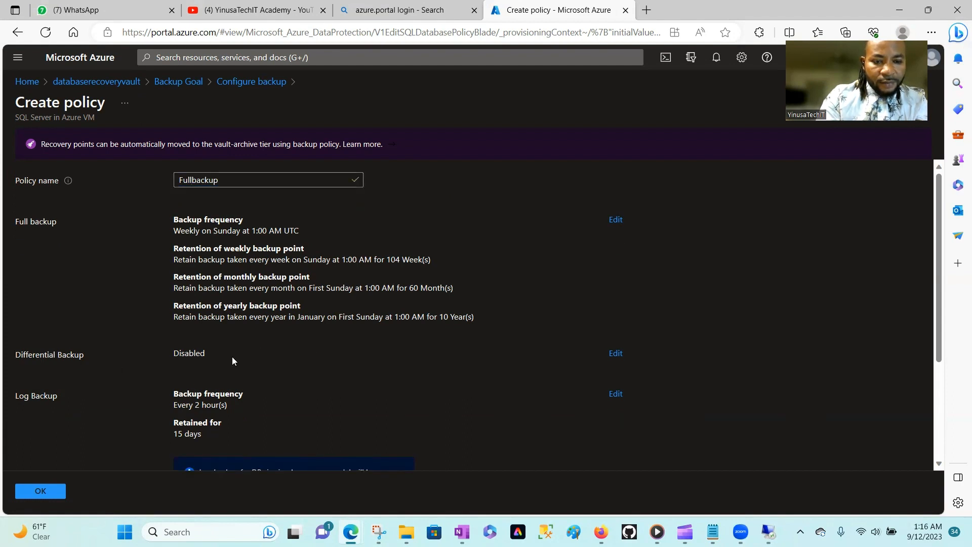
# Enable differential backup in the policy and schedule it for Monday through Saturday, excluding Sunday.
pyautogui.click(615, 353)
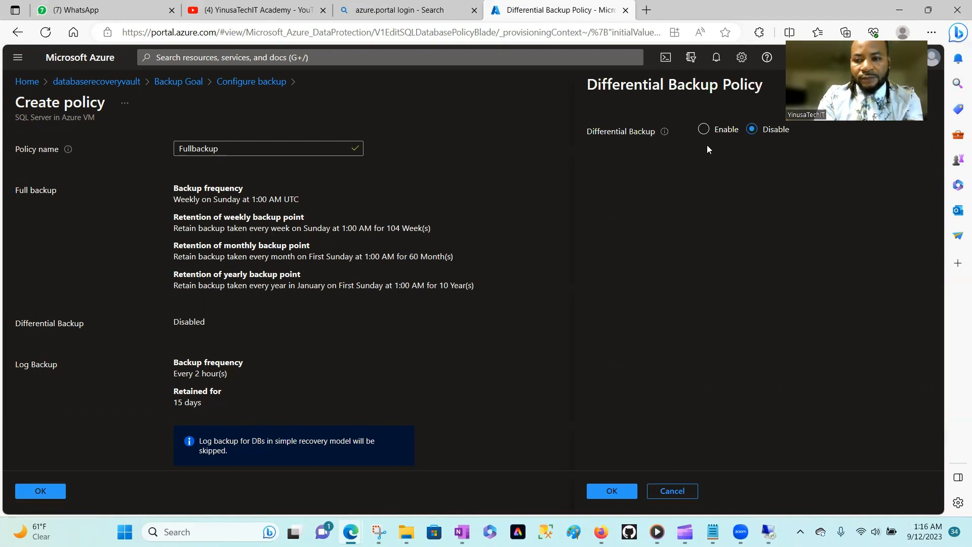
pyautogui.click(705, 130)
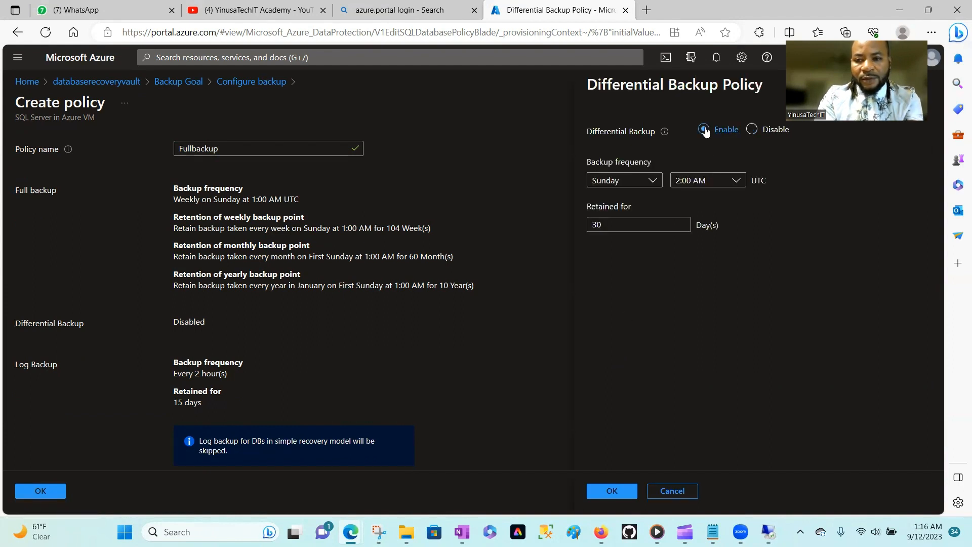
pyautogui.click(653, 182)
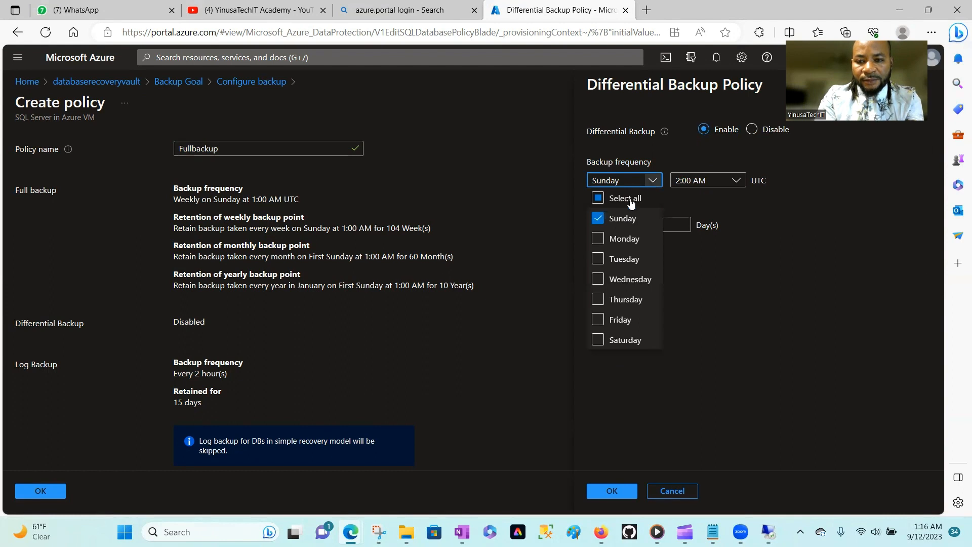
pyautogui.click(599, 240)
pyautogui.click(598, 260)
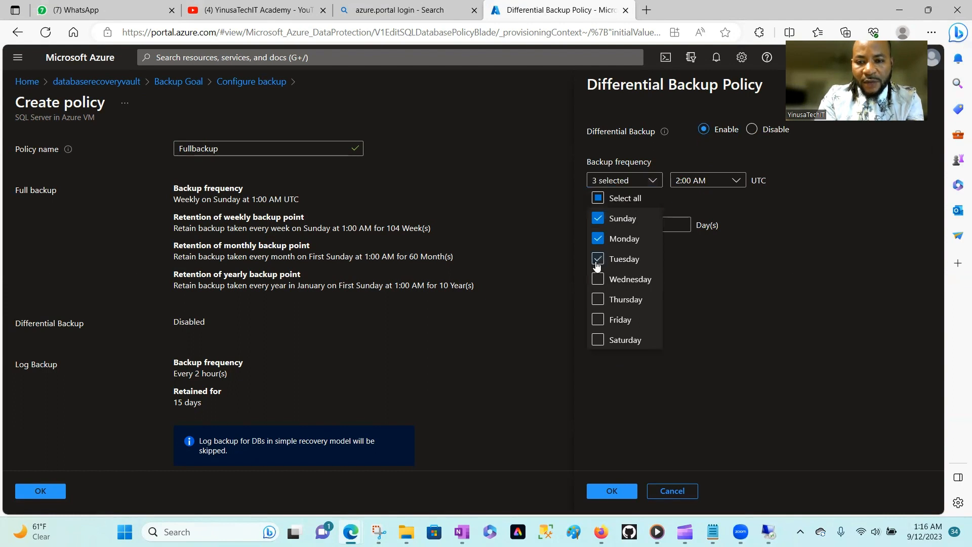
pyautogui.click(597, 281)
pyautogui.click(598, 300)
pyautogui.click(598, 320)
pyautogui.click(598, 340)
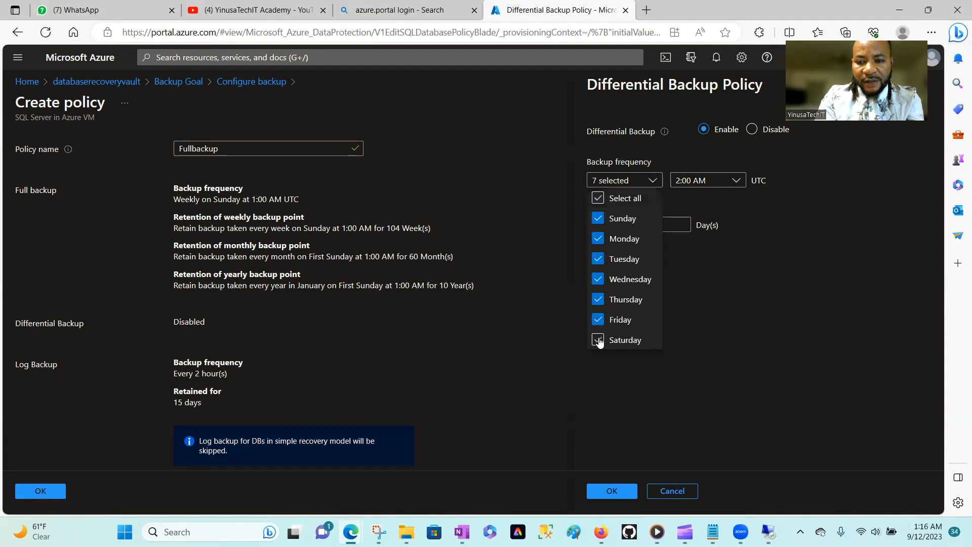
pyautogui.click(598, 219)
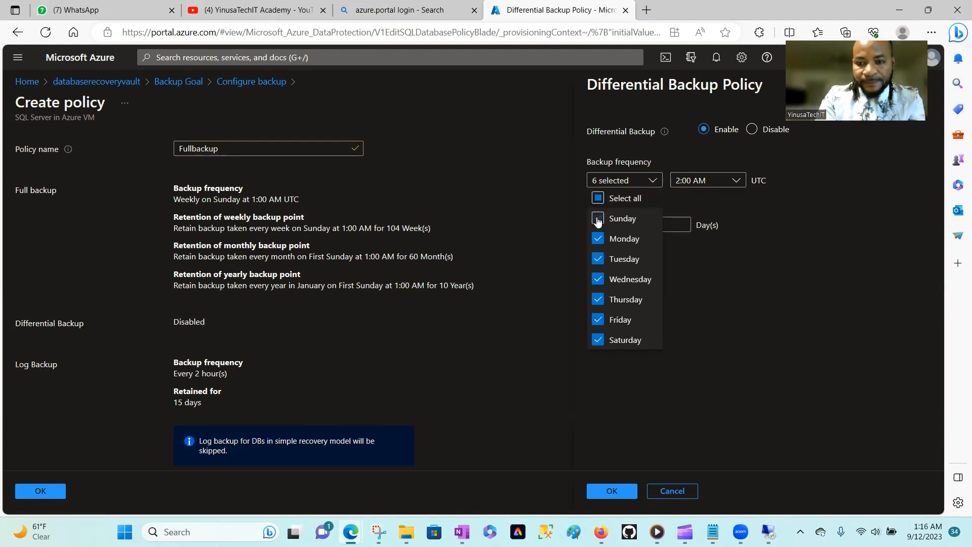
# Choose 2:00 AM UTC as the differential backup time and apply the settings with 30-day retention.
pyautogui.click(737, 180)
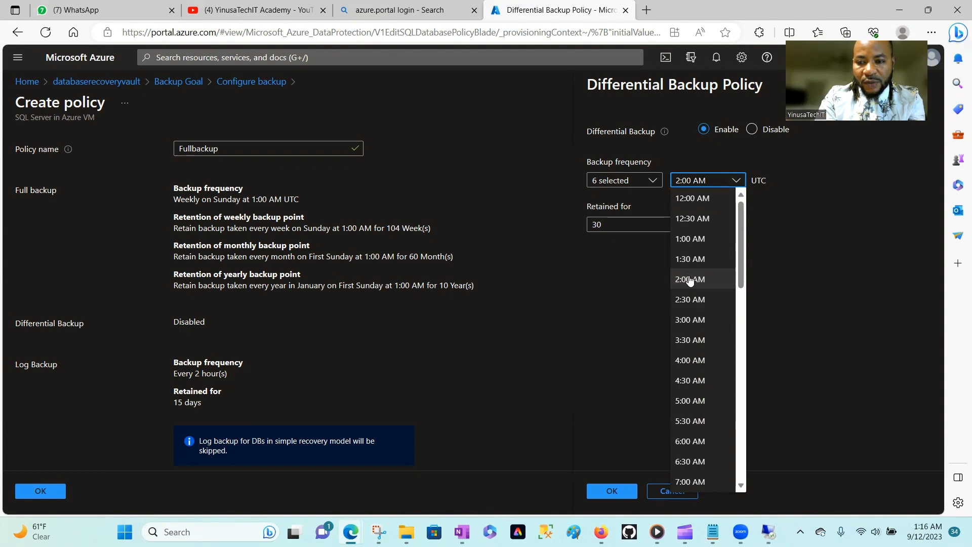
pyautogui.click(690, 279)
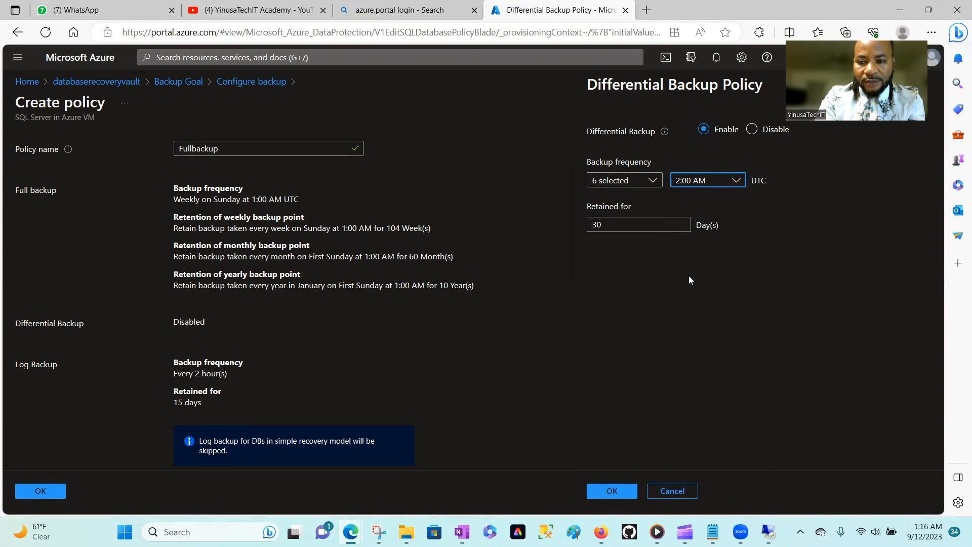
pyautogui.click(606, 489)
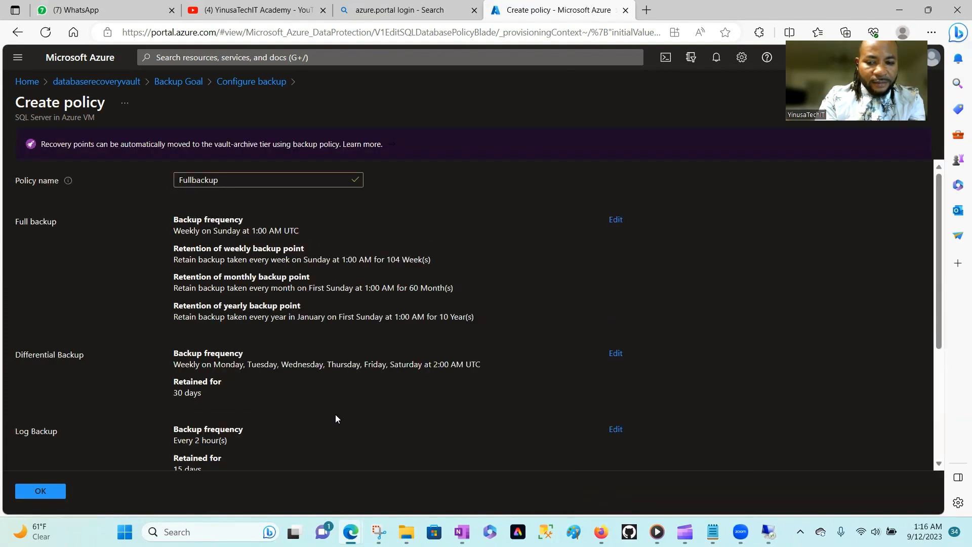
# Open the log backup settings for editing and show the available backup schedule intervals.
pyautogui.click(615, 430)
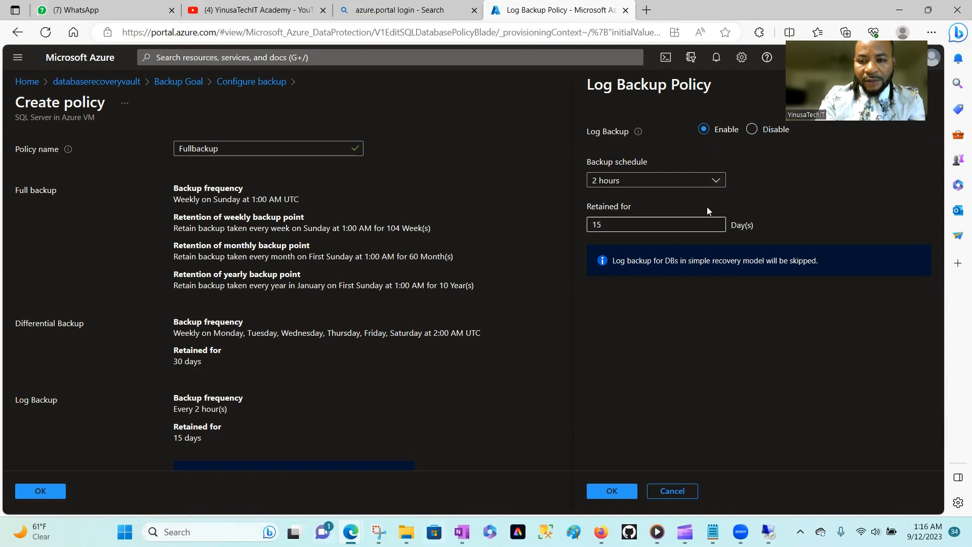
pyautogui.click(716, 181)
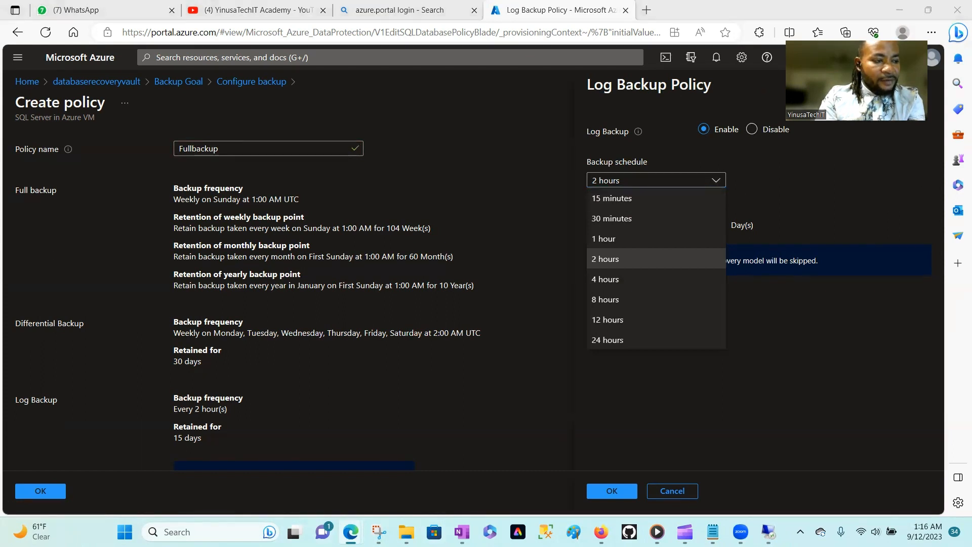
pyautogui.hotkey('alt', 'Tab')
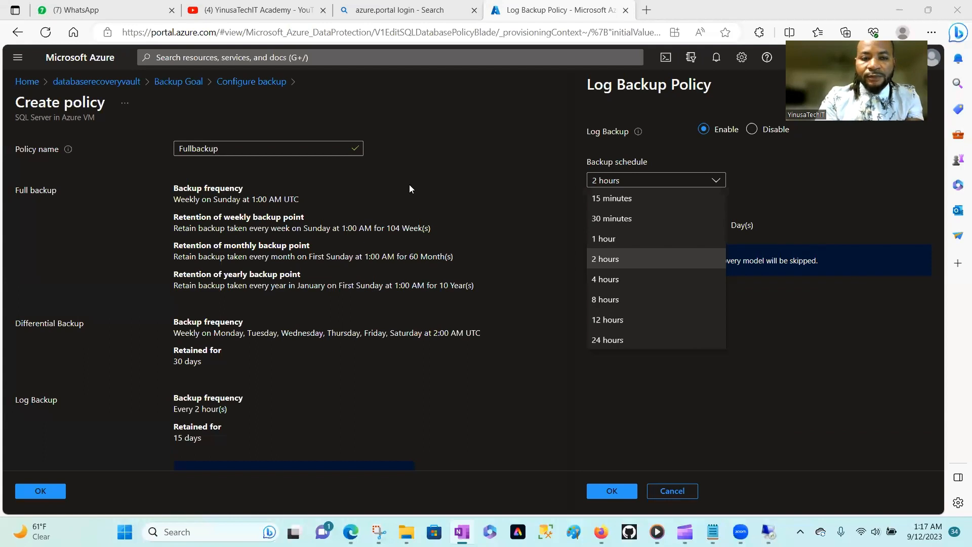
# Replace the policy name with Daily-DB backup.
pyautogui.click(223, 147)
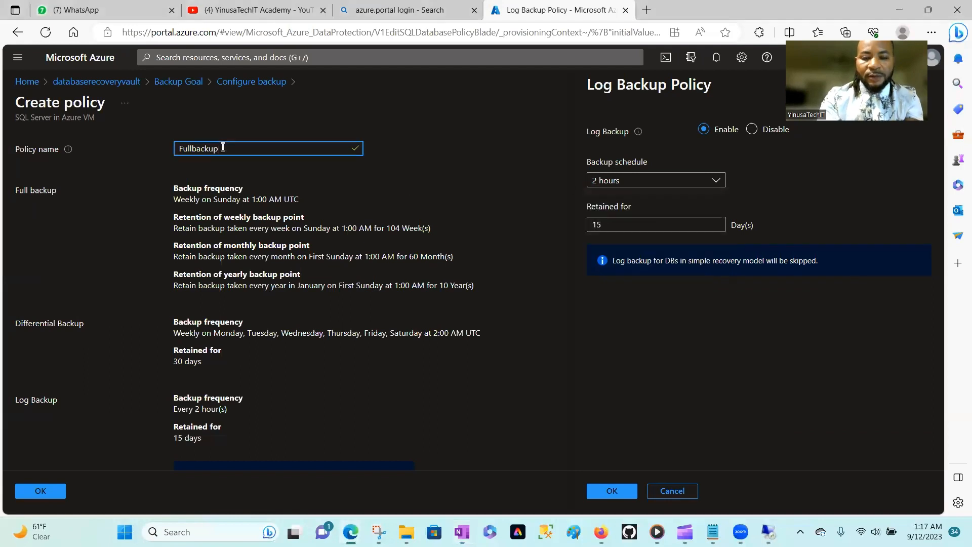
pyautogui.press('BackSpace')
pyautogui.press('BackSpace')
pyautogui.press('BackSpace')
pyautogui.press('BackSpace')
pyautogui.press('BackSpace')
pyautogui.press('BackSpace')
pyautogui.press('BackSpace')
pyautogui.press('BackSpace')
pyautogui.press('BackSpace')
pyautogui.press('BackSpace')
pyautogui.write('D')
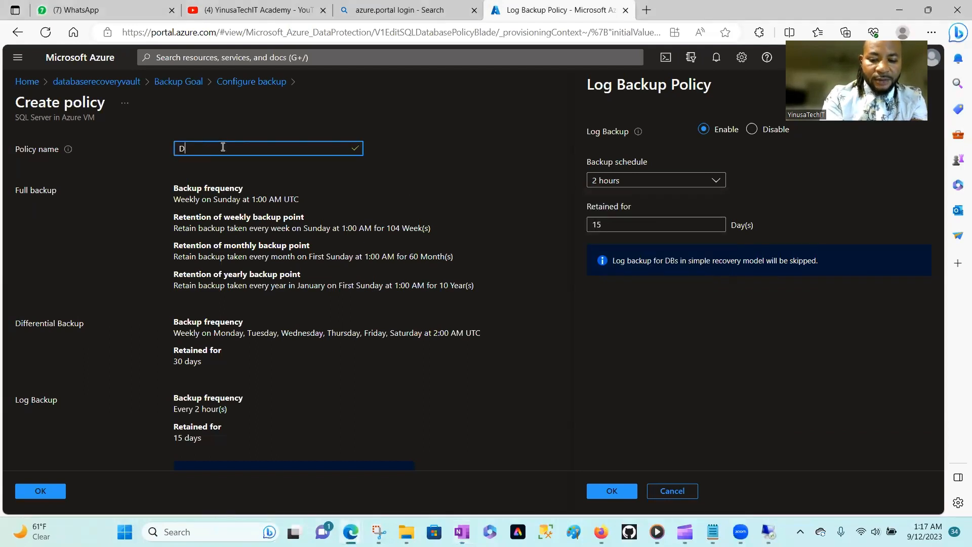
pyautogui.write('aily')
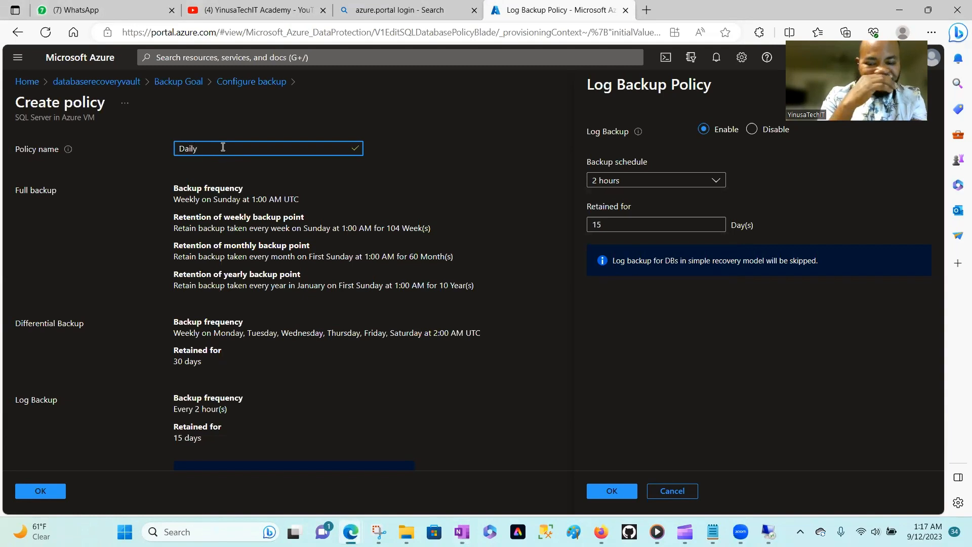
pyautogui.write('-DB')
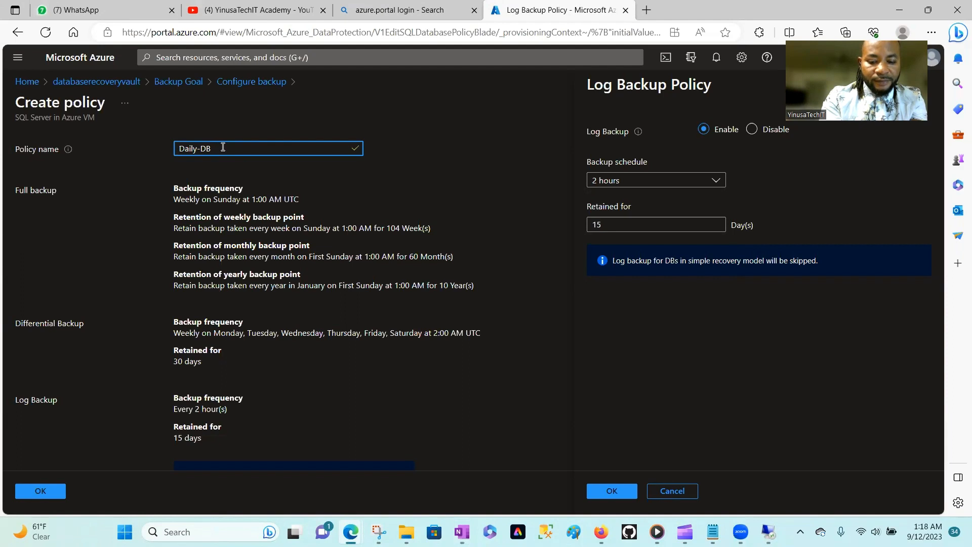
pyautogui.write(' backup')
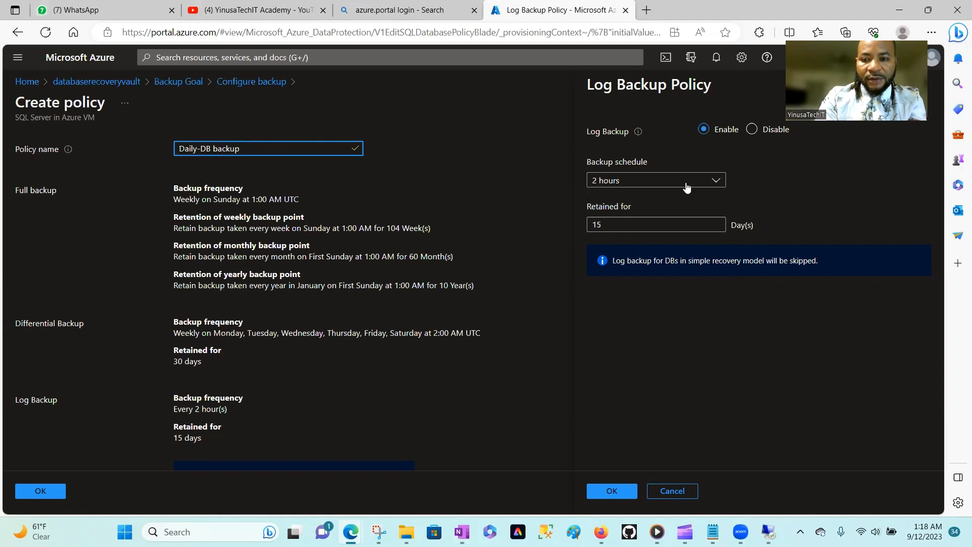
# Set the log backup schedule to 1 hour.
pyautogui.click(716, 181)
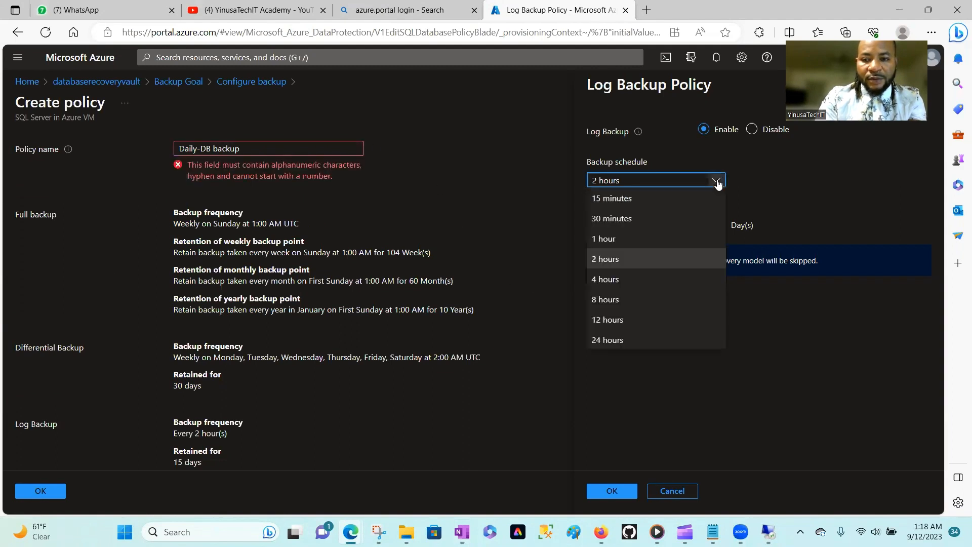
pyautogui.click(604, 239)
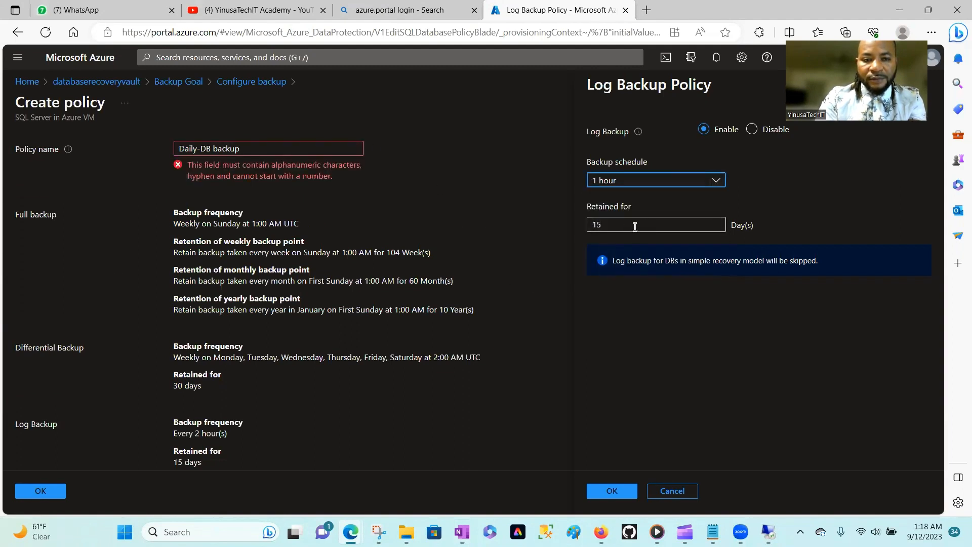
# Correct the policy name to Daily-DB-backup, replacing the space with a hyphen.
pyautogui.click(216, 145)
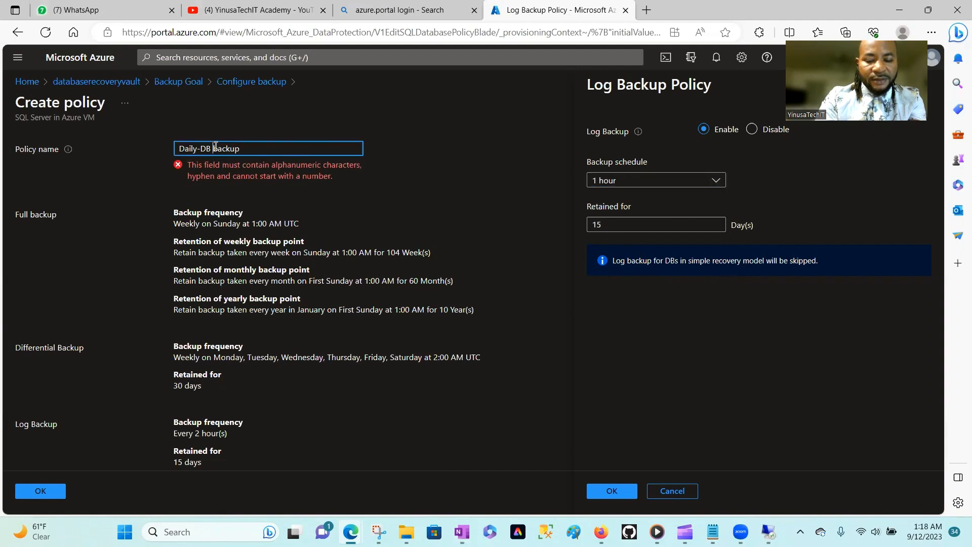
pyautogui.press('BackSpace')
pyautogui.write('-')
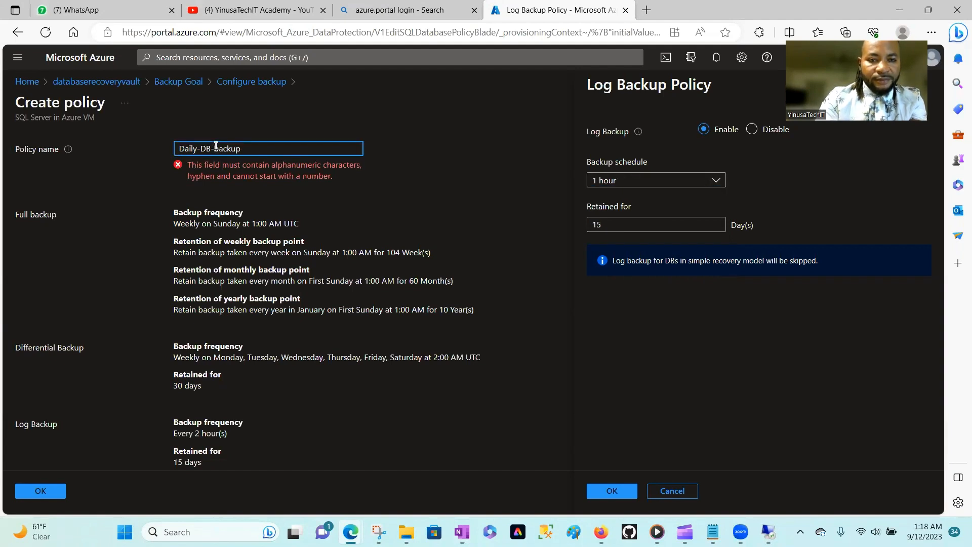
pyautogui.click(434, 169)
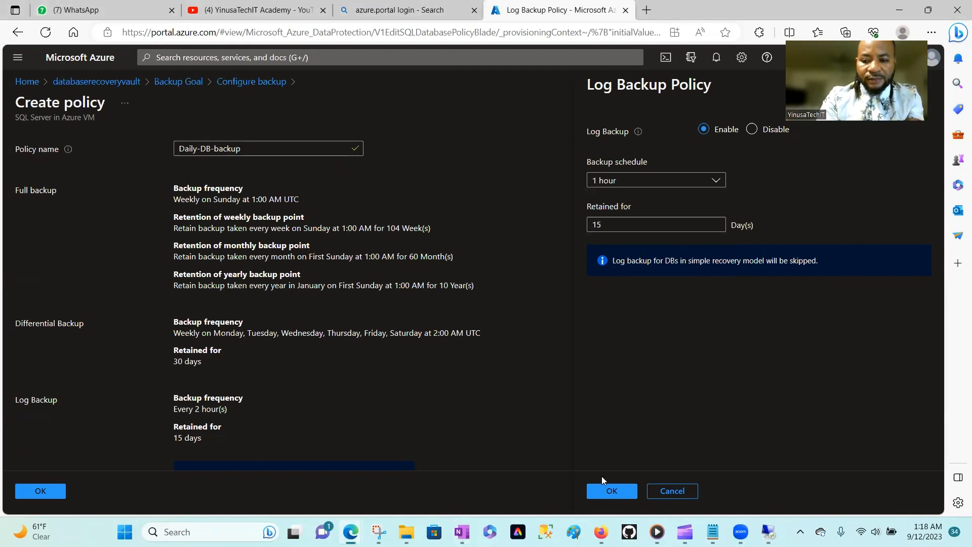
# Apply the log backup settings and confirm the new backup policy with SQL backup compression left disabled.
pyautogui.click(616, 493)
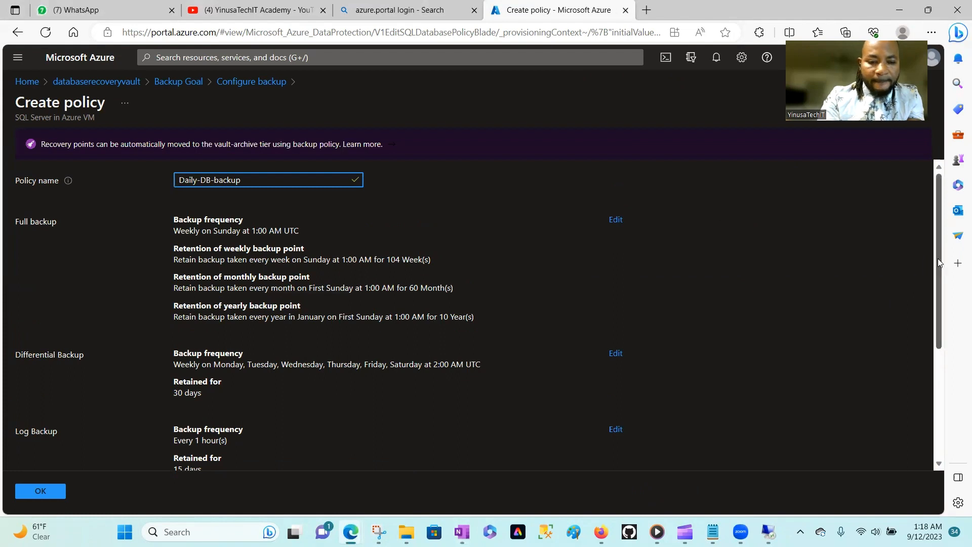
pyautogui.moveTo(938, 258); pyautogui.dragTo(934, 383)
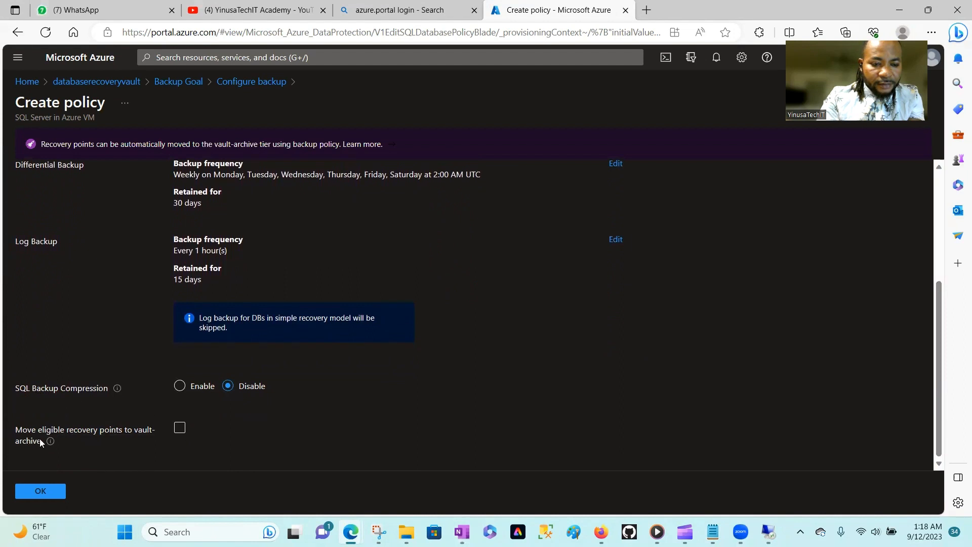
pyautogui.click(47, 493)
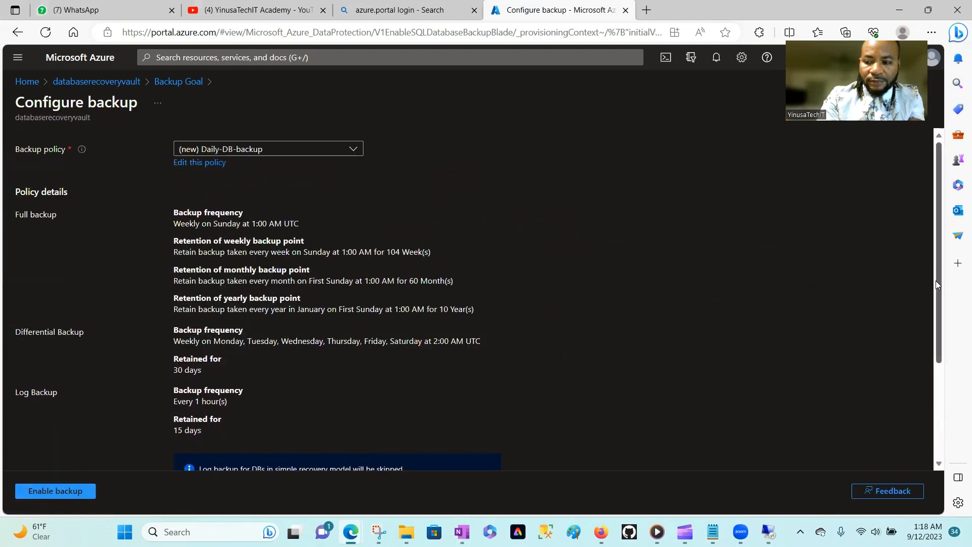
# Start adding SQL databases to the backup configuration and expand the yinusatech\MSSQLSERVER instance.
pyautogui.moveTo(936, 281); pyautogui.dragTo(920, 415)
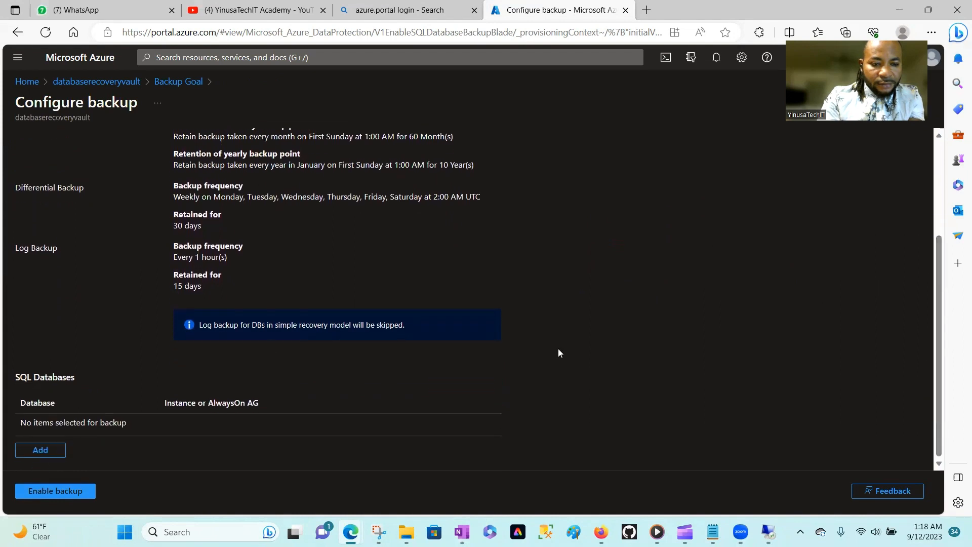
pyautogui.click(40, 453)
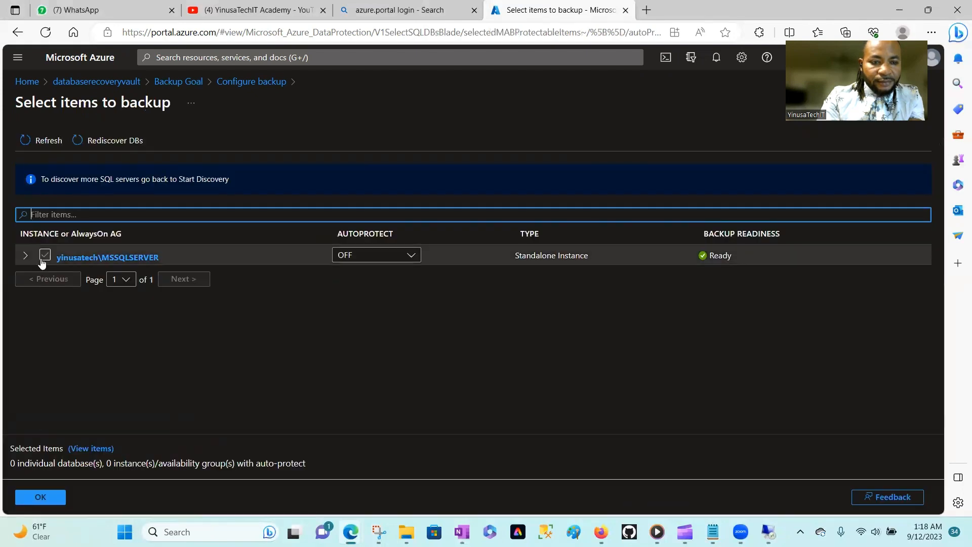
pyautogui.click(28, 259)
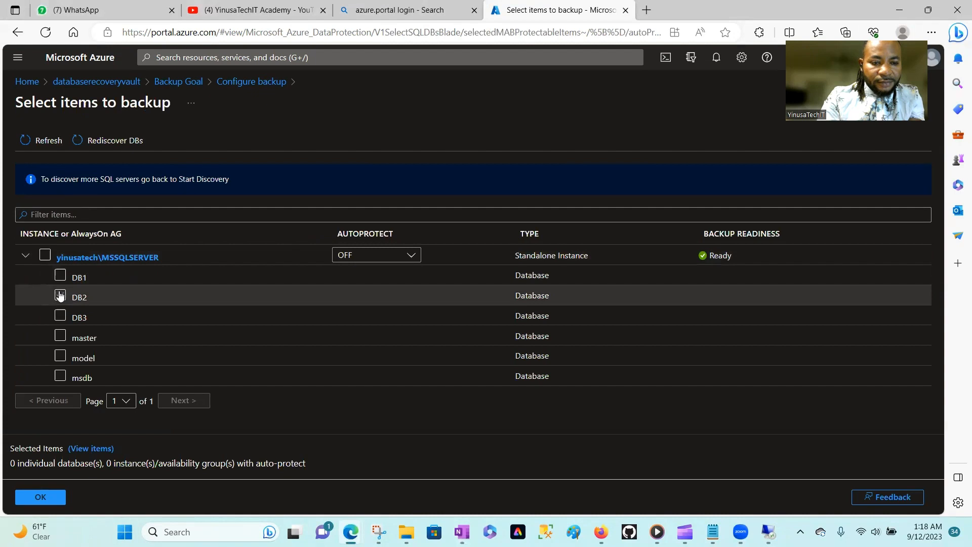
# Select the individual databases DB1, DB2, DB3, master, model and msdb for backup.
pyautogui.click(60, 276)
pyautogui.click(60, 296)
pyautogui.click(60, 316)
pyautogui.click(60, 336)
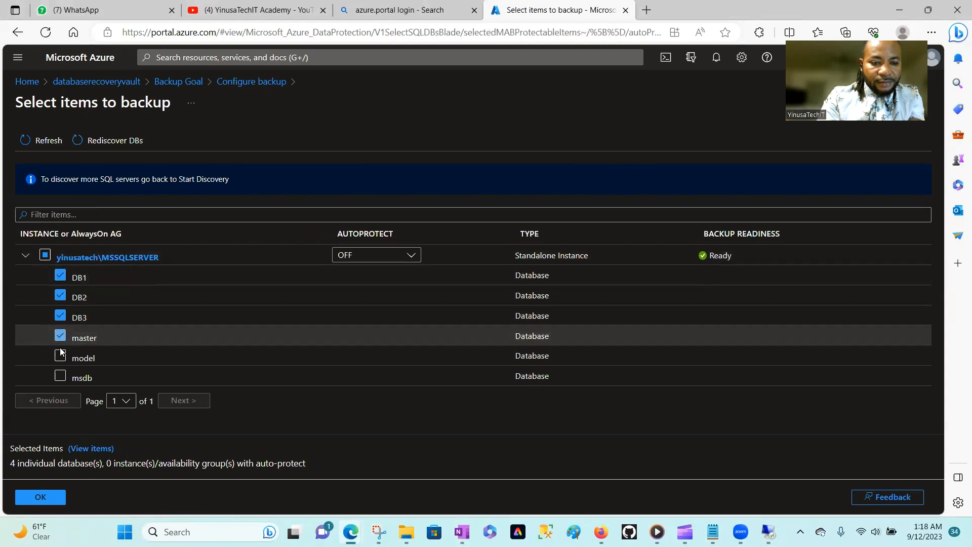
pyautogui.click(59, 356)
pyautogui.click(60, 376)
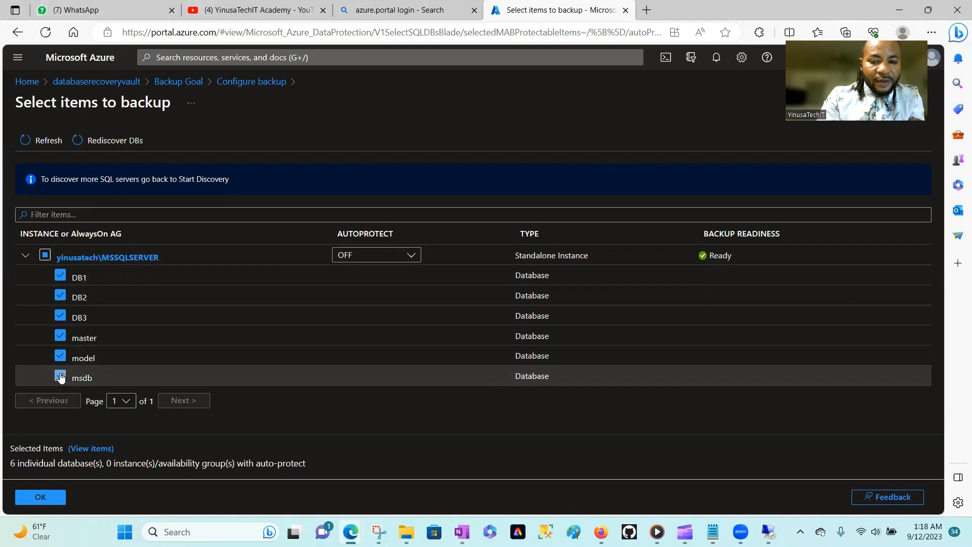
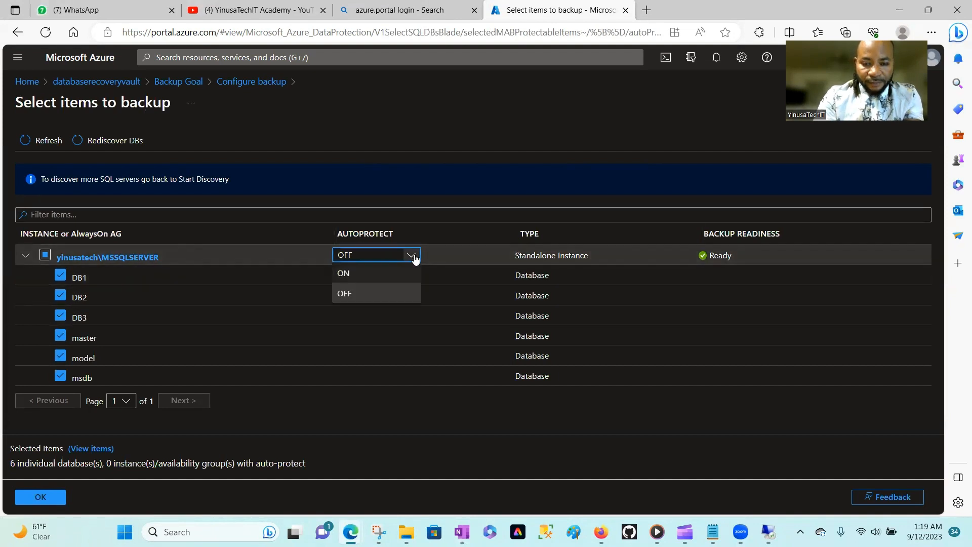
# Switch autoprotect on for the yinusatech\MSSQLSERVER instance and back off again.
pyautogui.click(366, 273)
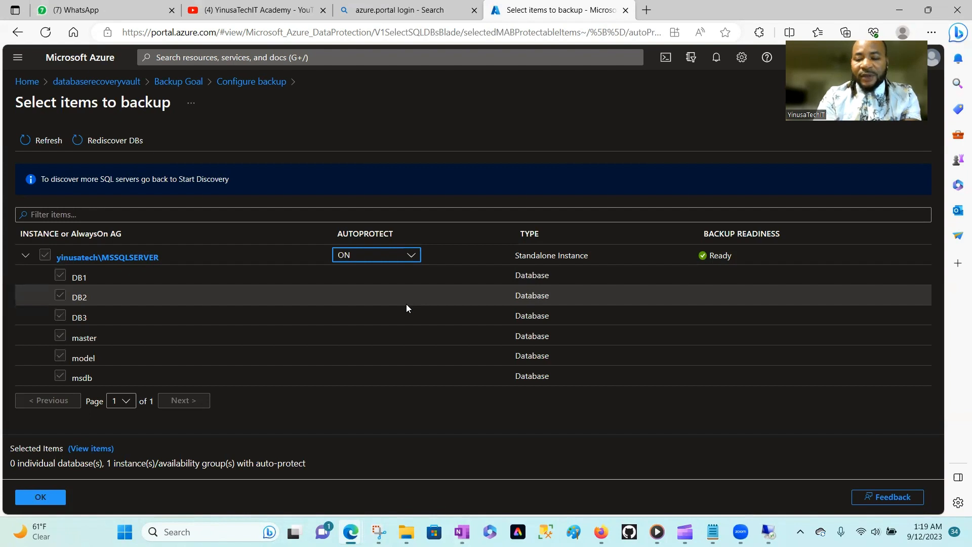
pyautogui.click(411, 254)
pyautogui.click(349, 294)
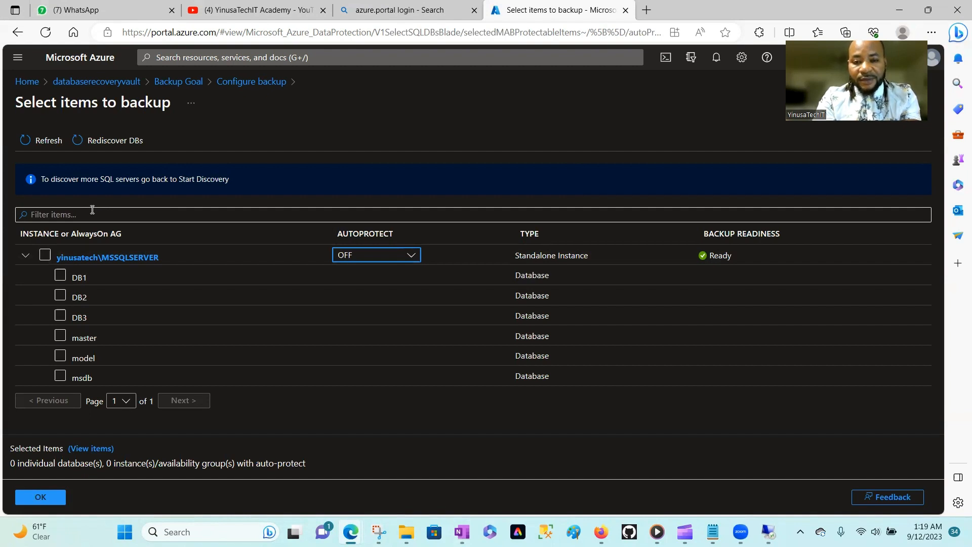
# Set autoprotect to ON for the yinusatech\MSSQLSERVER instance, confirm the selection and enable the backup.
pyautogui.click(414, 256)
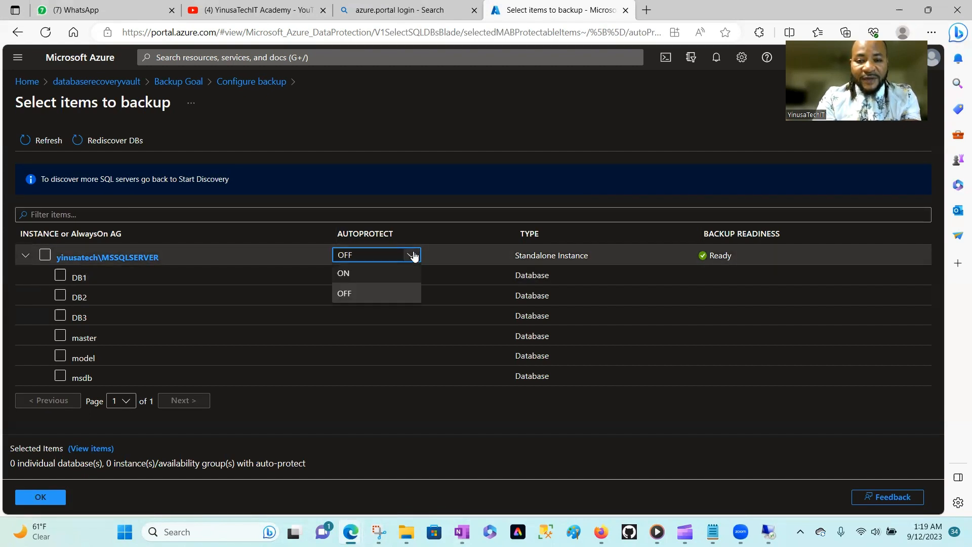
pyautogui.click(353, 275)
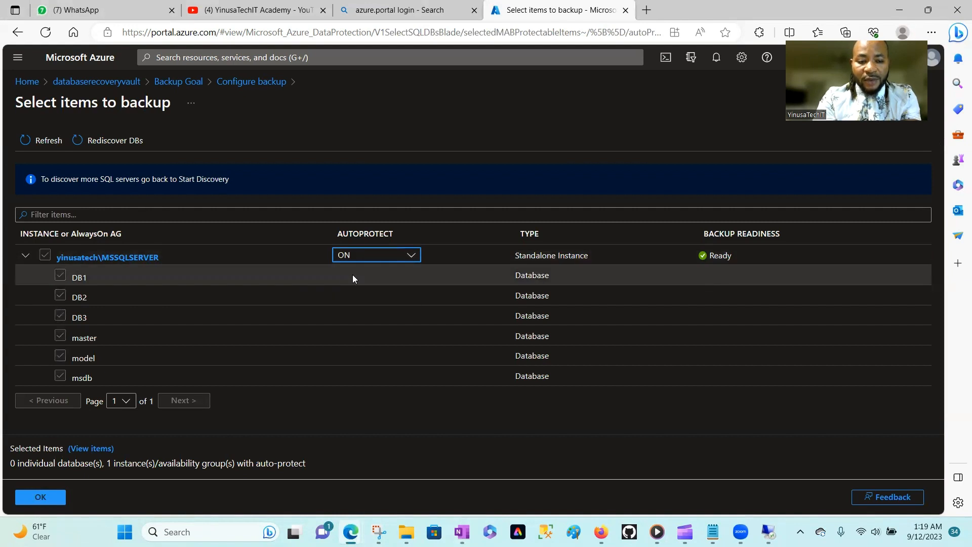
pyautogui.click(40, 497)
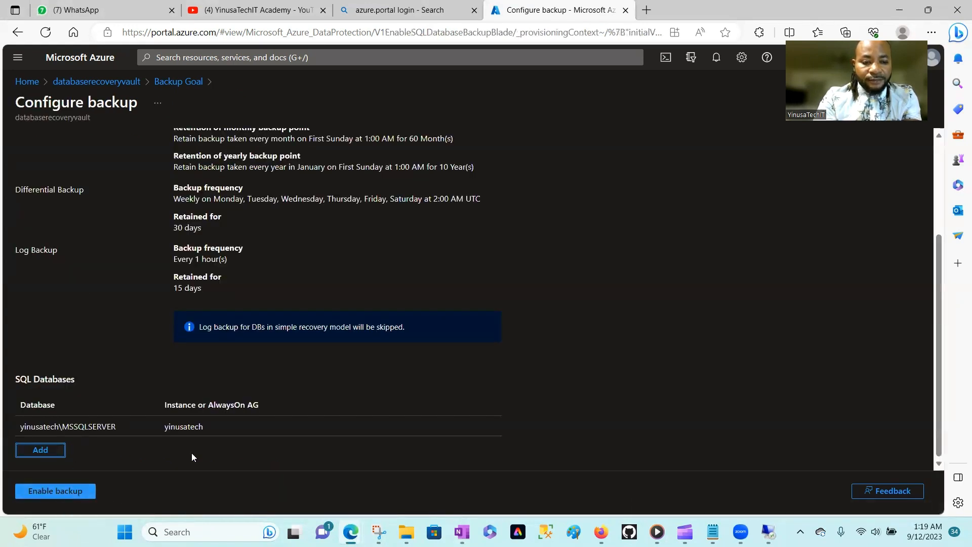
pyautogui.click(59, 495)
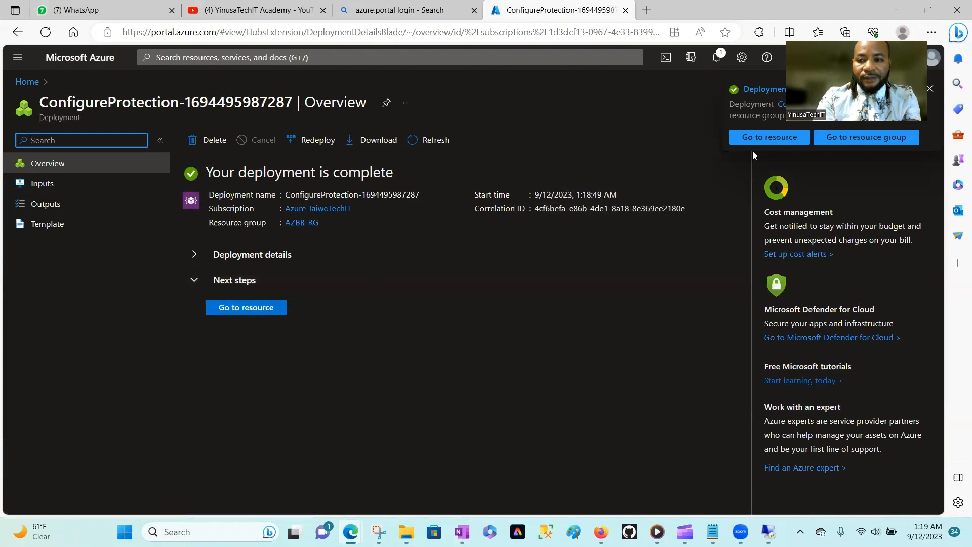
# Go to the deployed databaserecoveryvault and check its Azure Virtual Machine backup items, returning to the backup items overview.
pyautogui.click(770, 137)
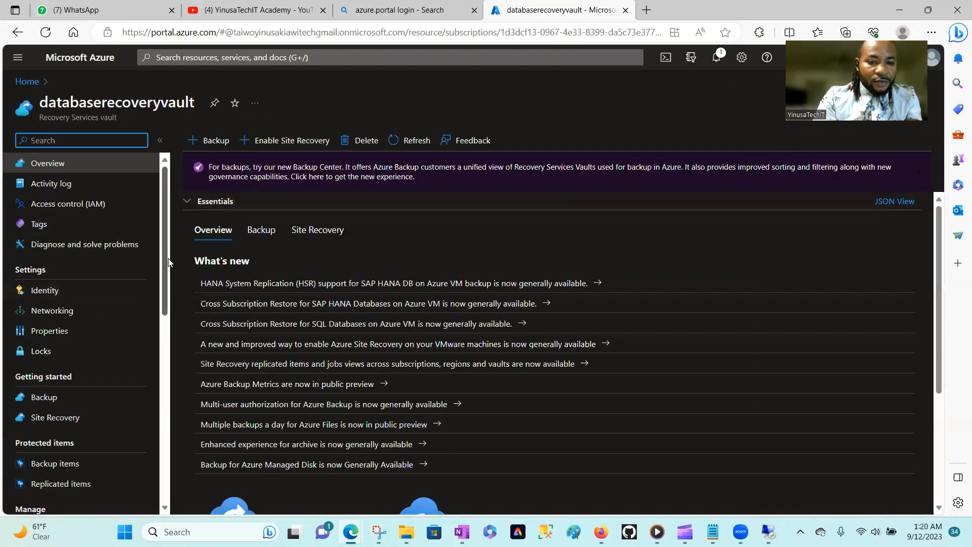
pyautogui.scroll(-2, 169, 284)
pyautogui.scroll(-1, 168, 317)
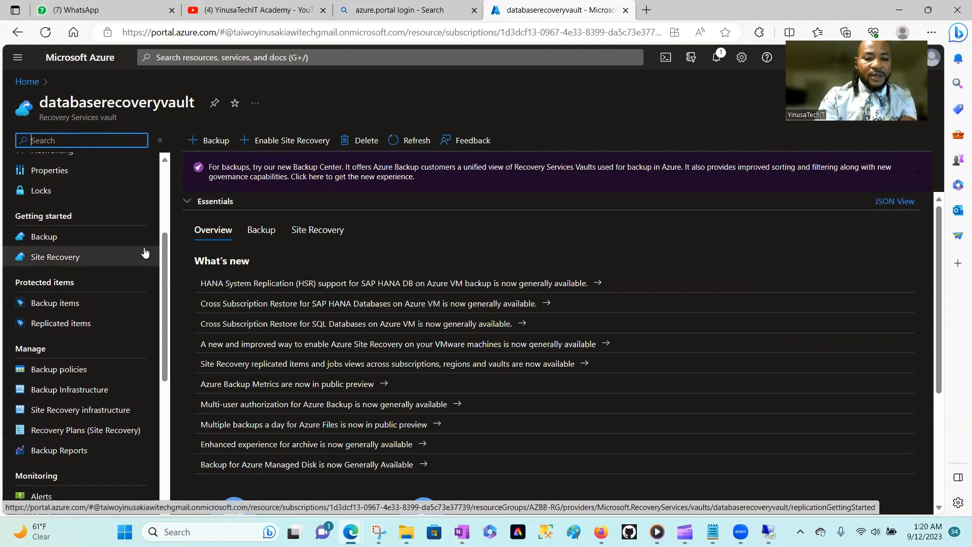
pyautogui.click(55, 303)
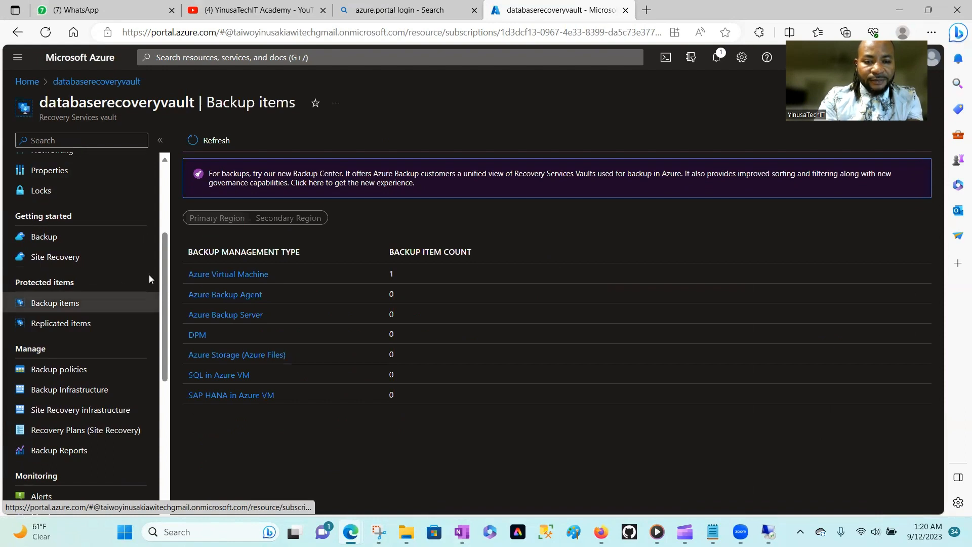
pyautogui.click(248, 275)
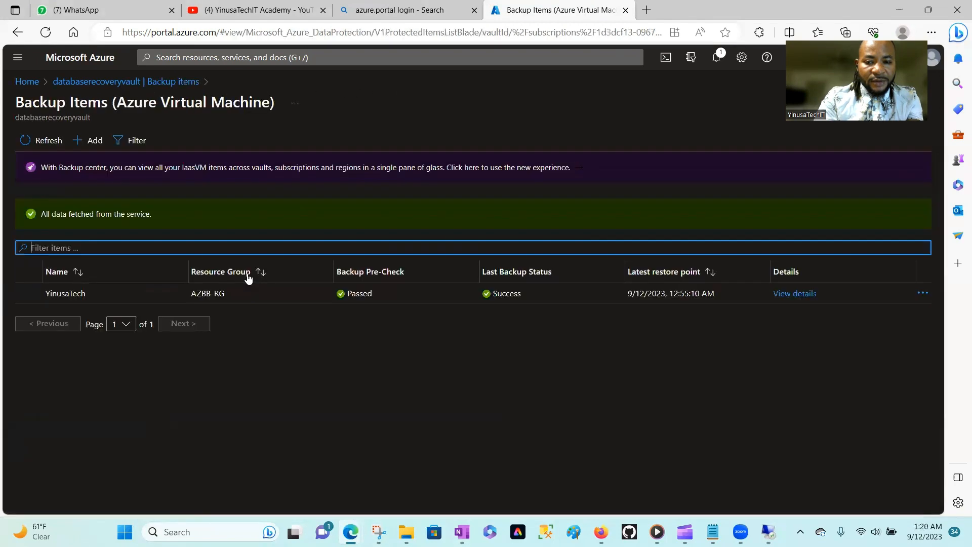
pyautogui.click(46, 143)
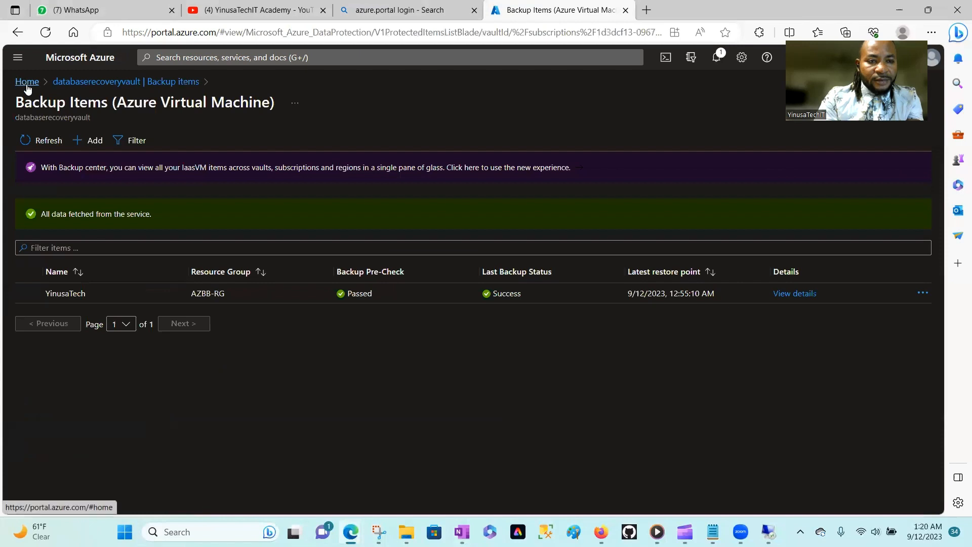
pyautogui.click(105, 86)
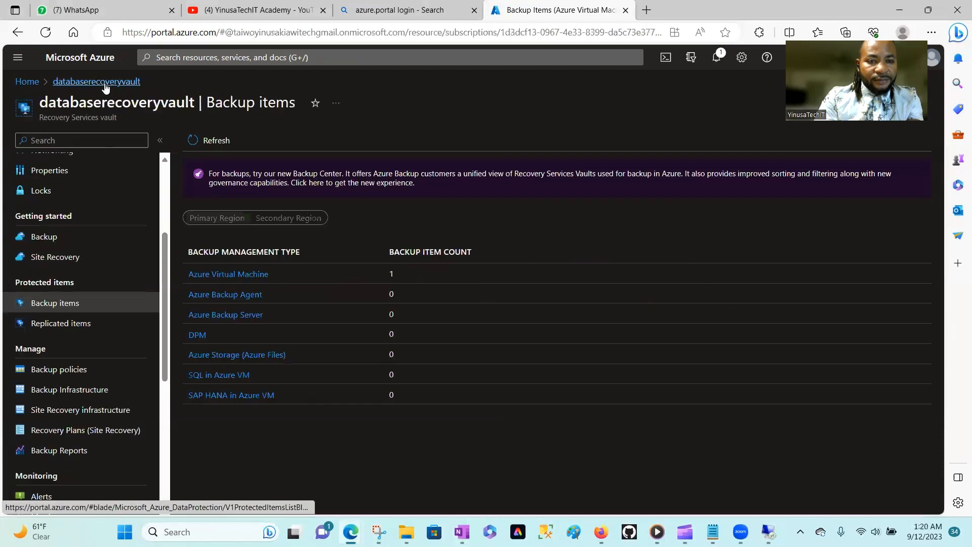
# Refresh the backup items overview and check the Azure Backup Server items before returning to the overview.
pyautogui.click(211, 143)
pyautogui.click(212, 147)
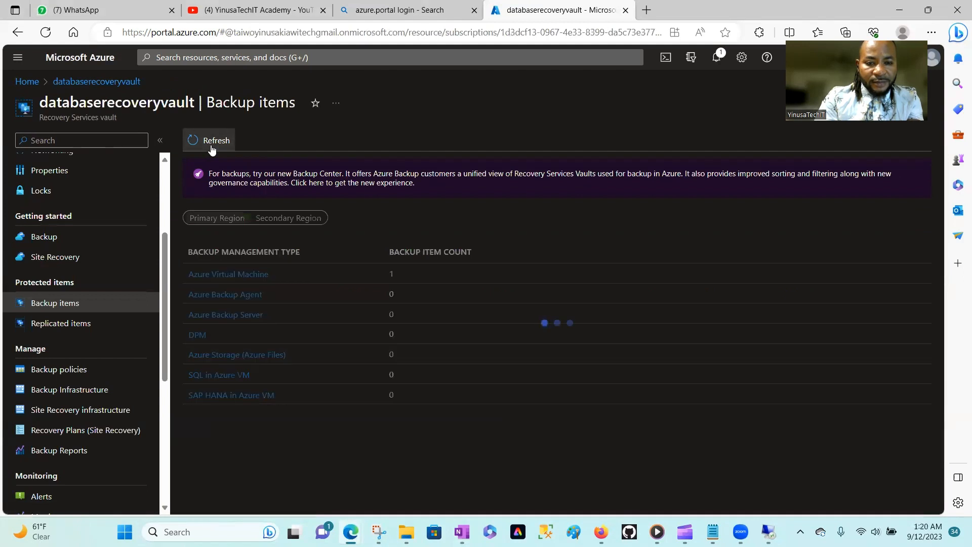
pyautogui.click(212, 147)
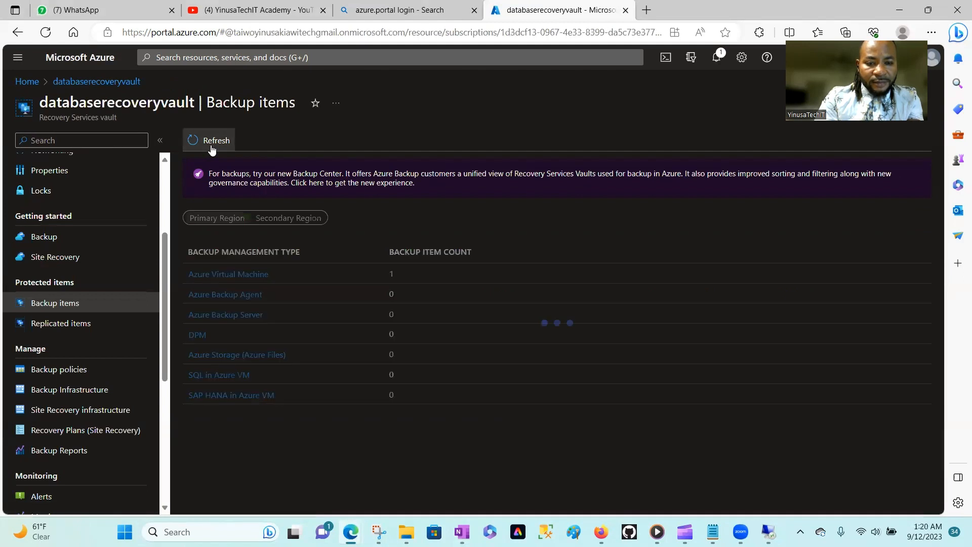
pyautogui.click(234, 314)
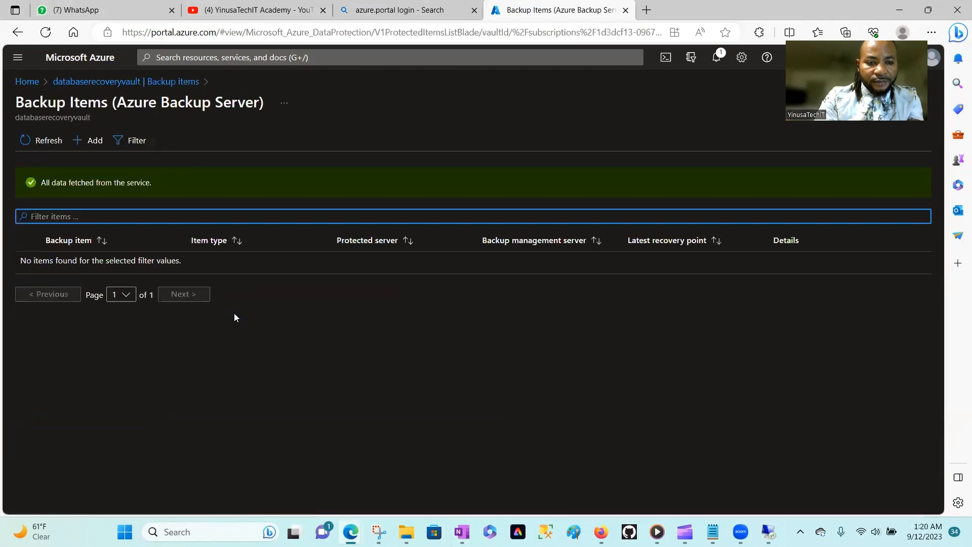
pyautogui.click(60, 139)
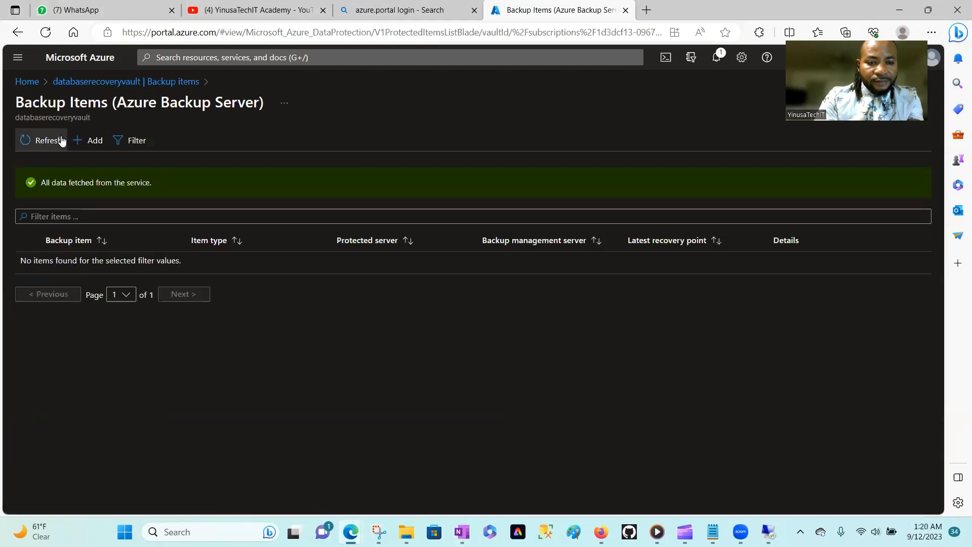
pyautogui.click(61, 141)
pyautogui.click(103, 82)
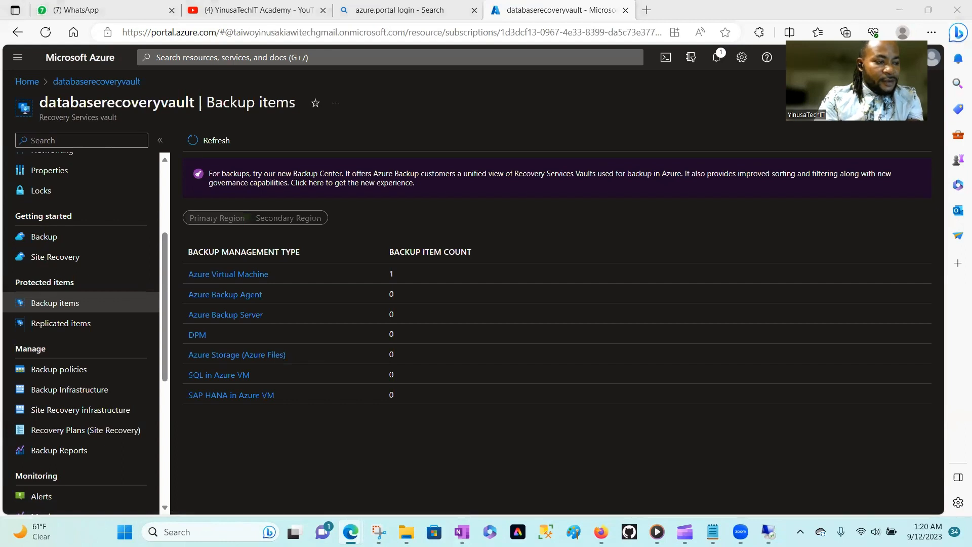
# Open the vault's Backup Jobs and examine the list of jobs and their statuses.
pyautogui.scroll(-2, 81, 329)
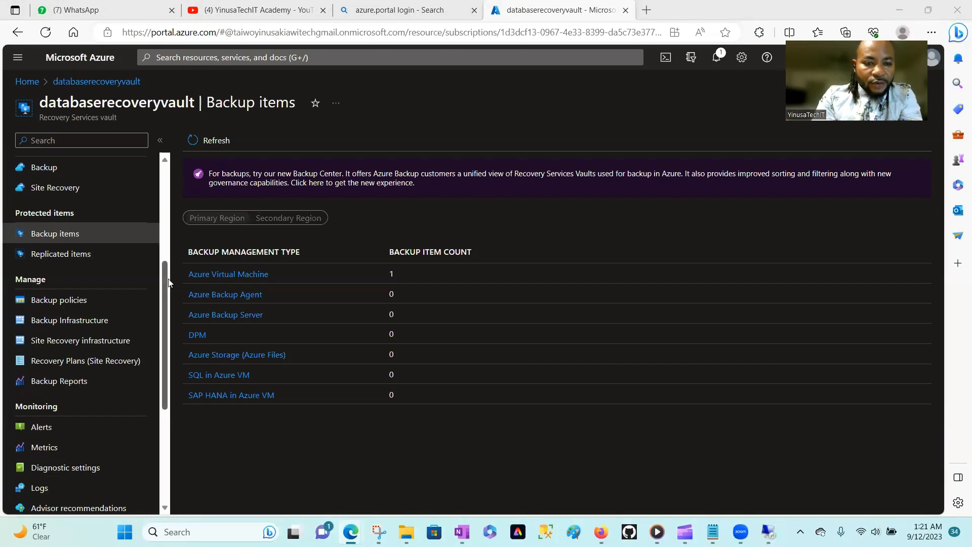
pyautogui.moveTo(168, 279); pyautogui.dragTo(172, 345)
pyautogui.click(78, 368)
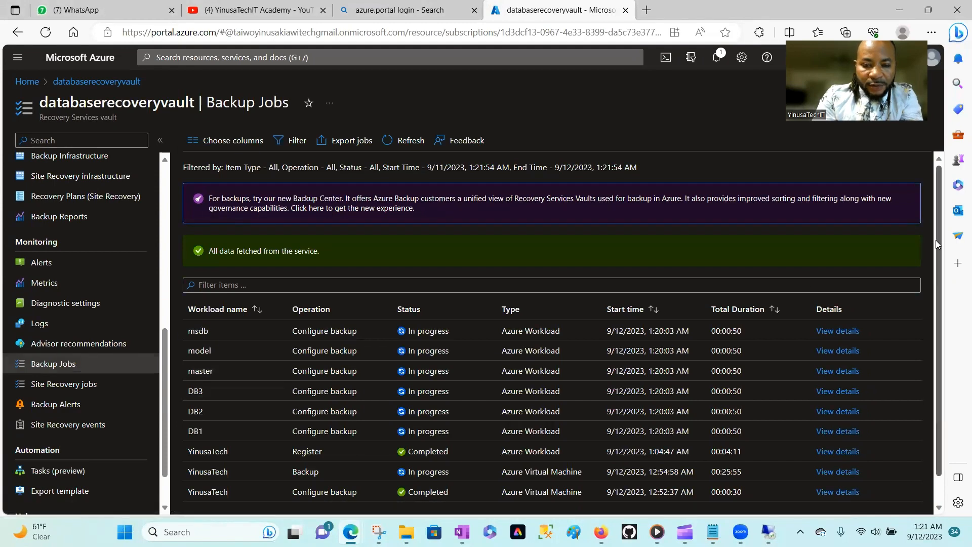
pyautogui.scroll(-2, 936, 240)
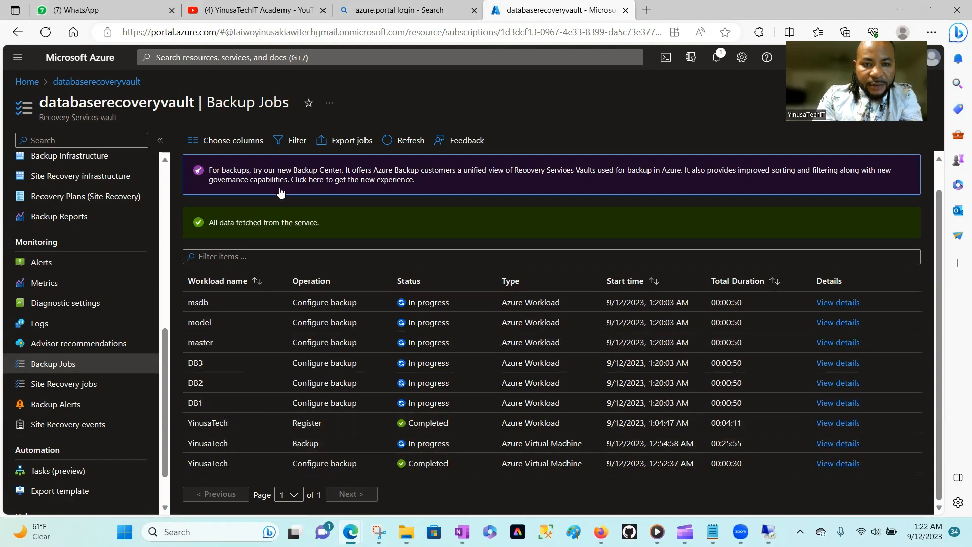
# Refresh the backup jobs and view the msdb job's details, returning to the job list.
pyautogui.click(414, 142)
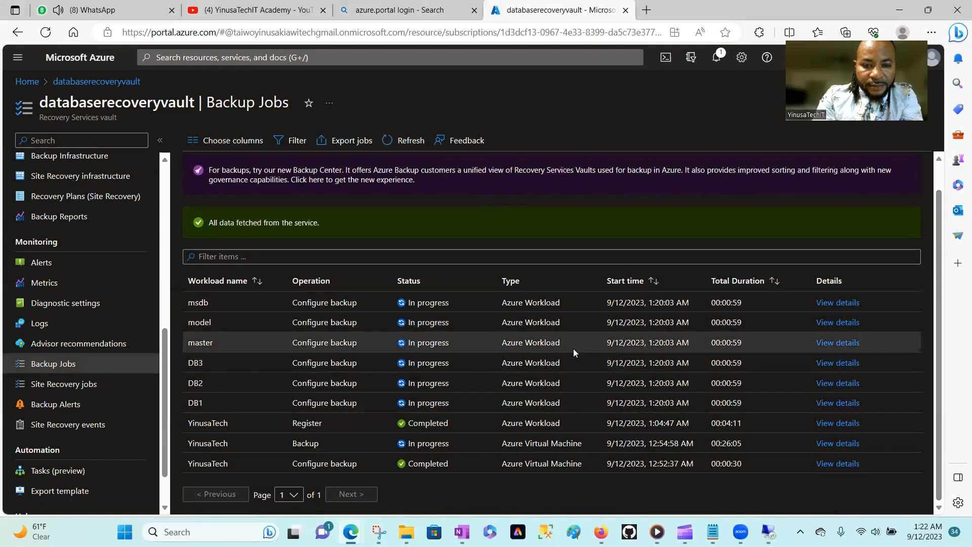
pyautogui.click(848, 303)
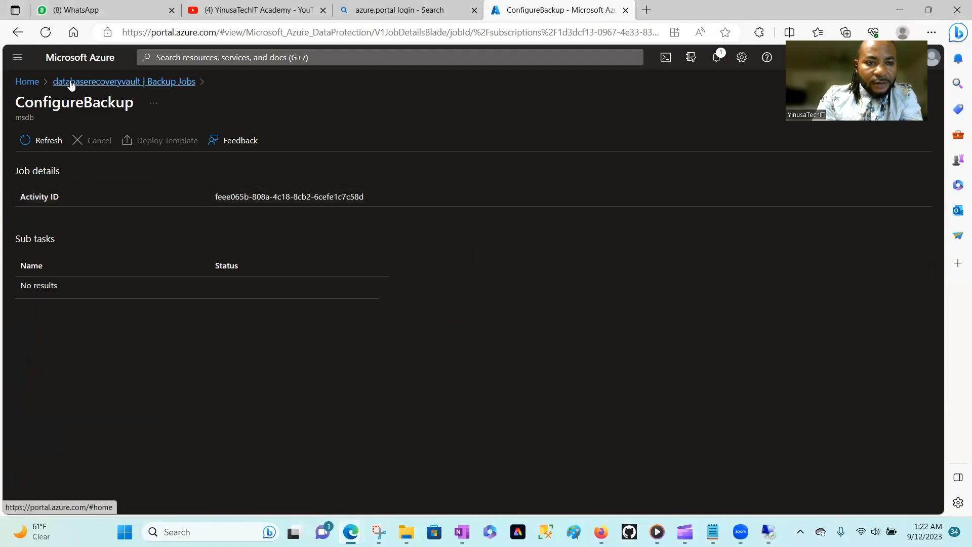
pyautogui.click(160, 84)
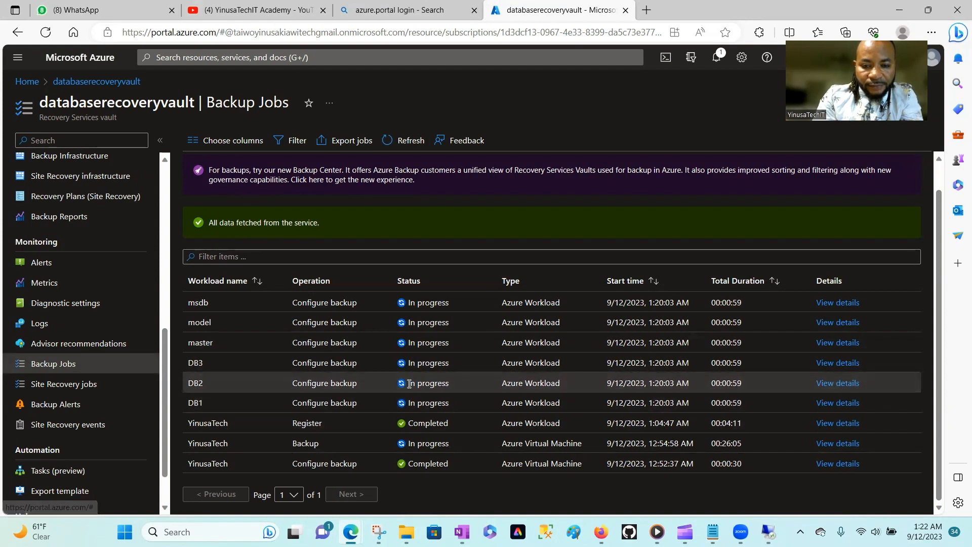
# View the details of the DB1 configure-backup job and return to the vault's backup job list.
pyautogui.click(833, 404)
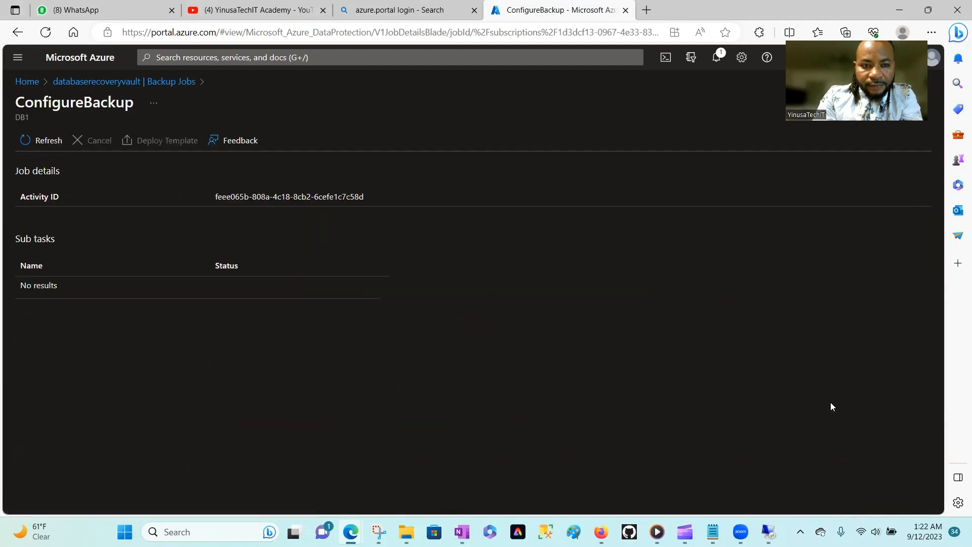
pyautogui.click(159, 87)
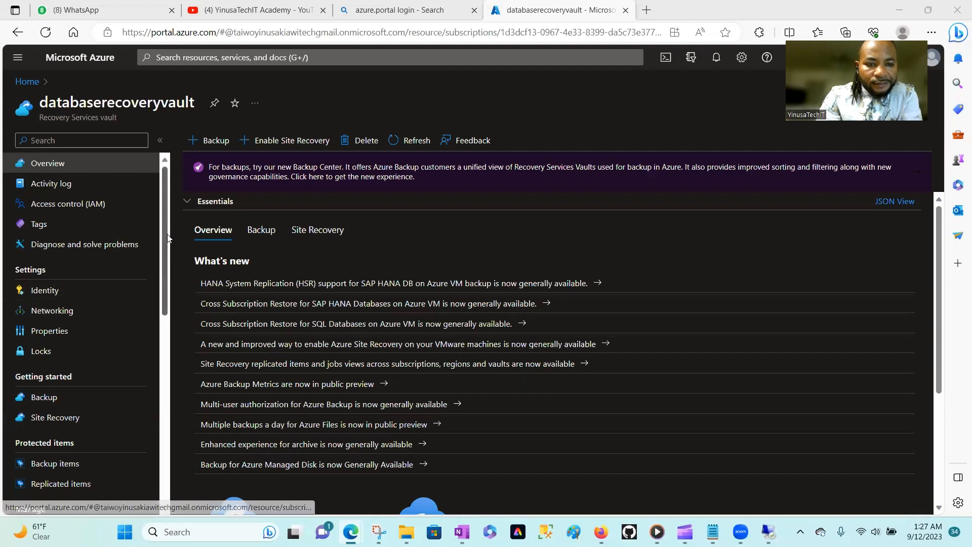
# Go to the vault's SQL in Azure VM backup items and trigger a full on-demand backup of the model database, retained until 10/28/2023.
pyautogui.moveTo(164, 236); pyautogui.dragTo(163, 277)
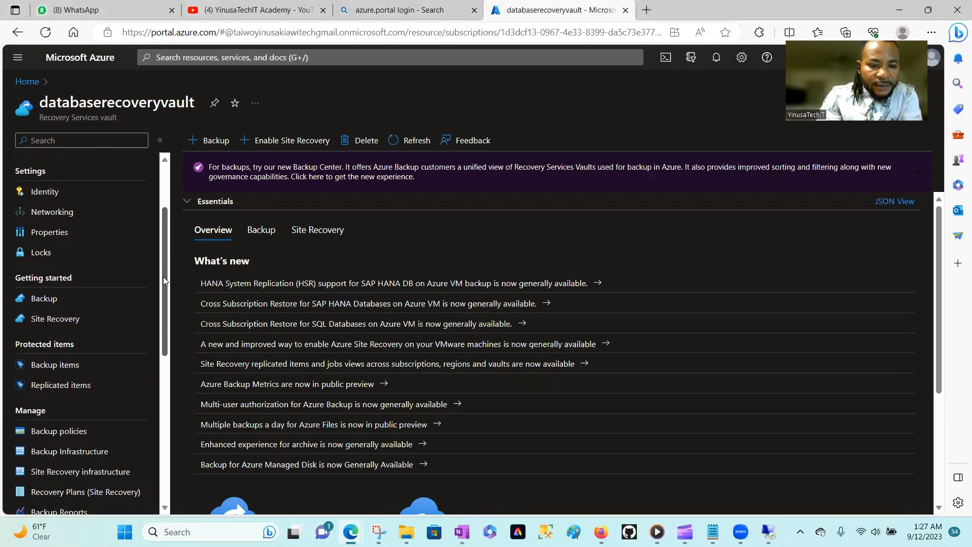
pyautogui.click(52, 372)
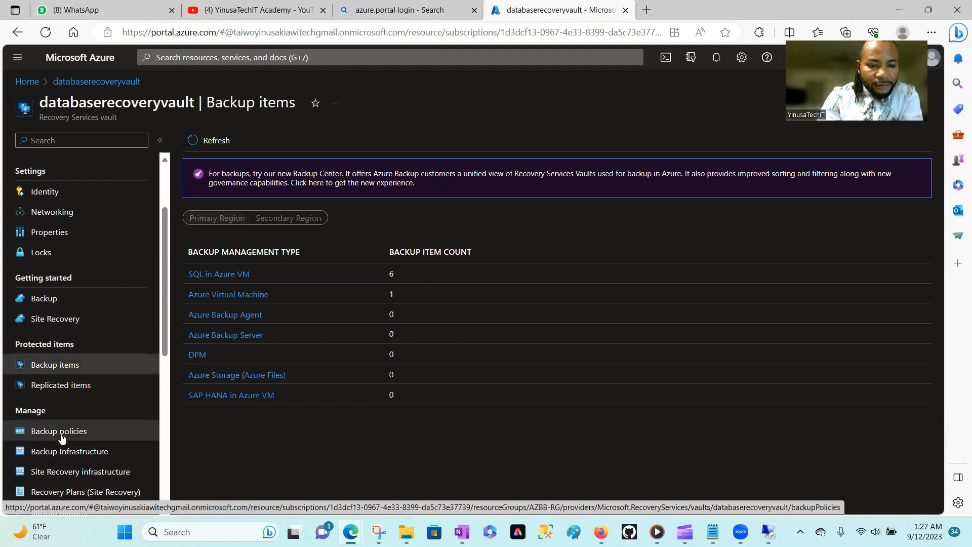
pyautogui.click(228, 280)
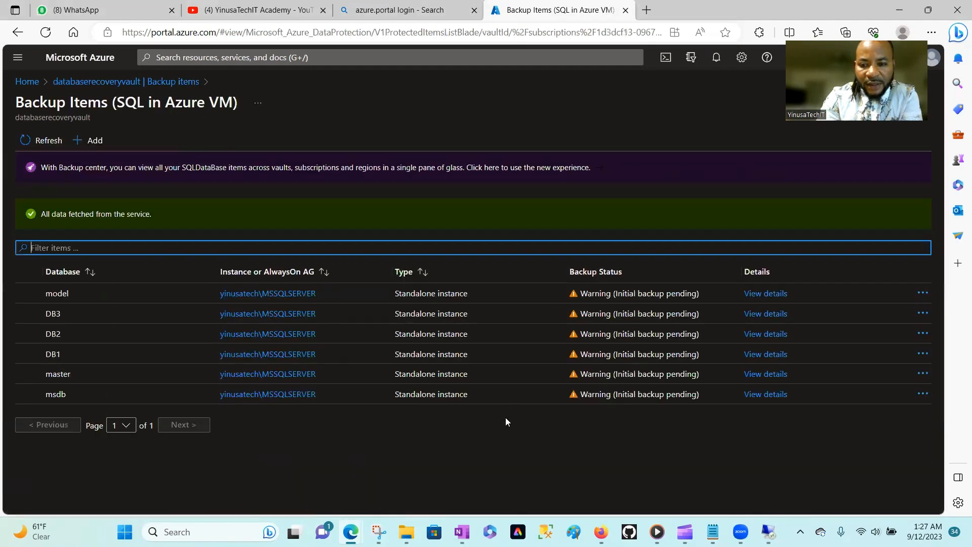
pyautogui.click(923, 293)
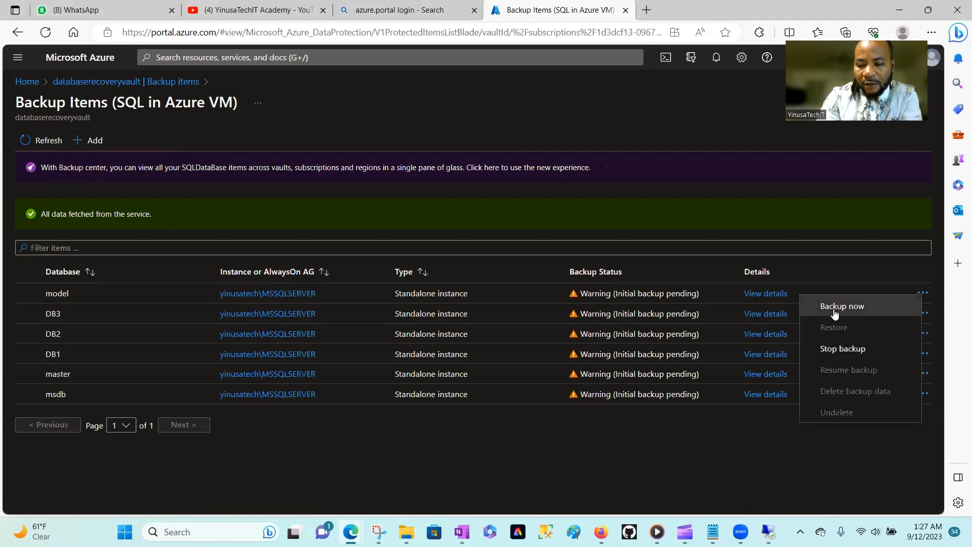
pyautogui.click(834, 310)
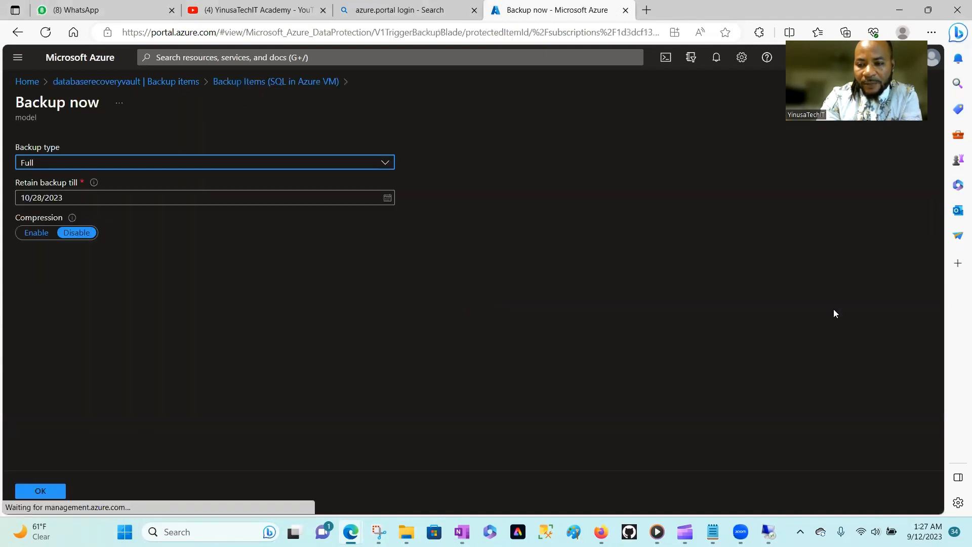
pyautogui.click(42, 494)
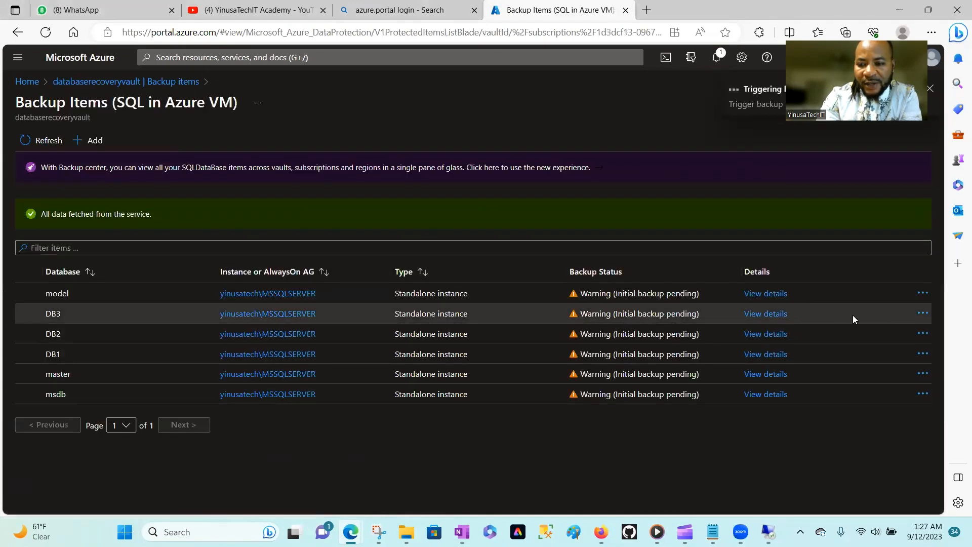
# Trigger full on-demand backups of the DB3 and DB2 databases, retained until 10/28/2023 with compression disabled.
pyautogui.click(924, 315)
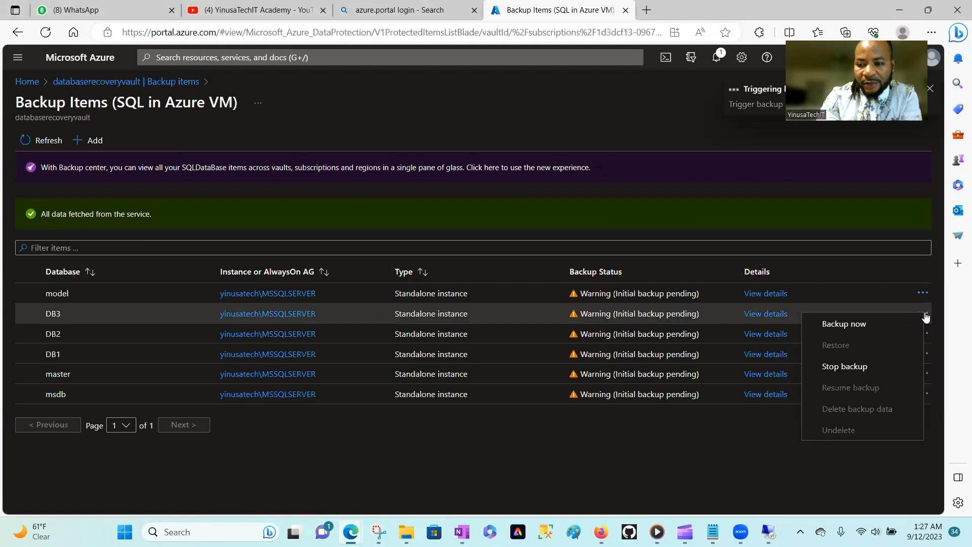
pyautogui.click(842, 327)
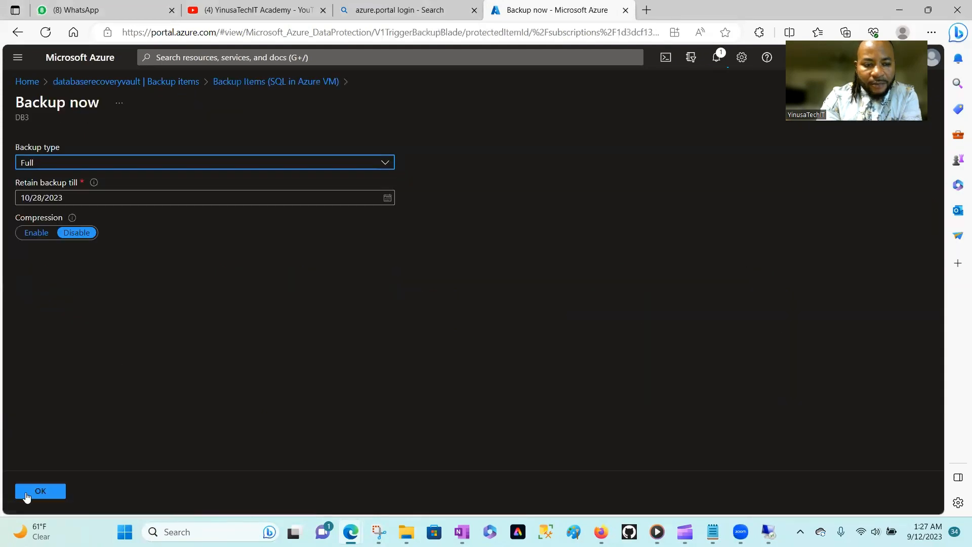
pyautogui.click(40, 496)
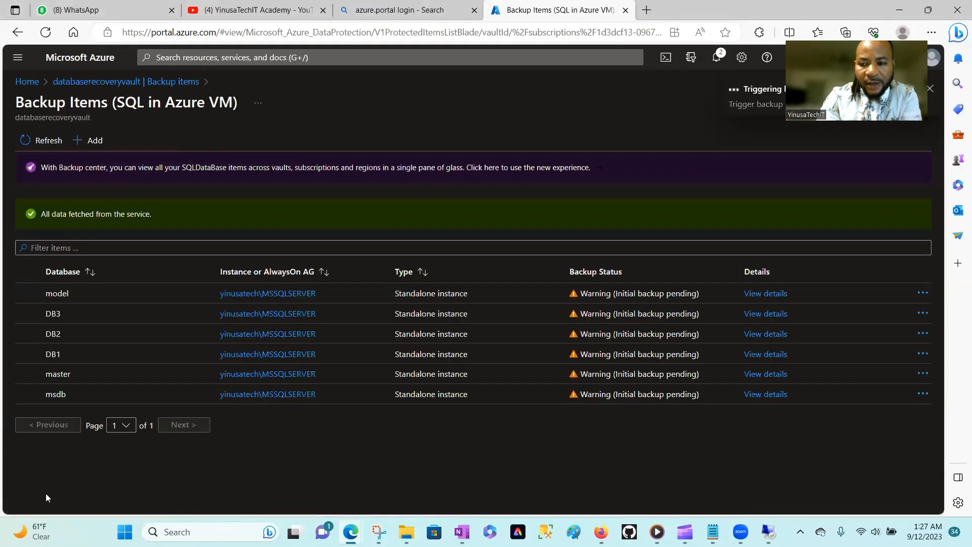
pyautogui.click(923, 334)
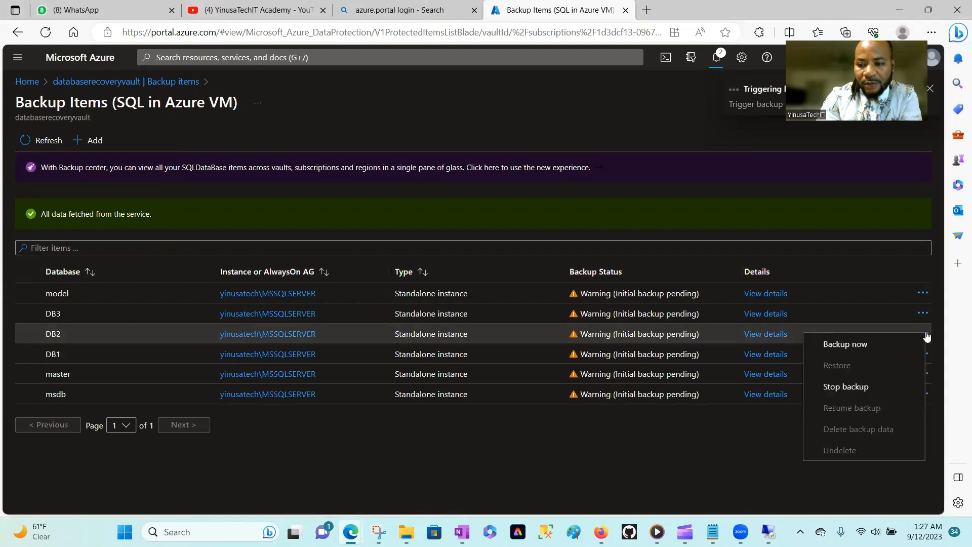
pyautogui.click(842, 346)
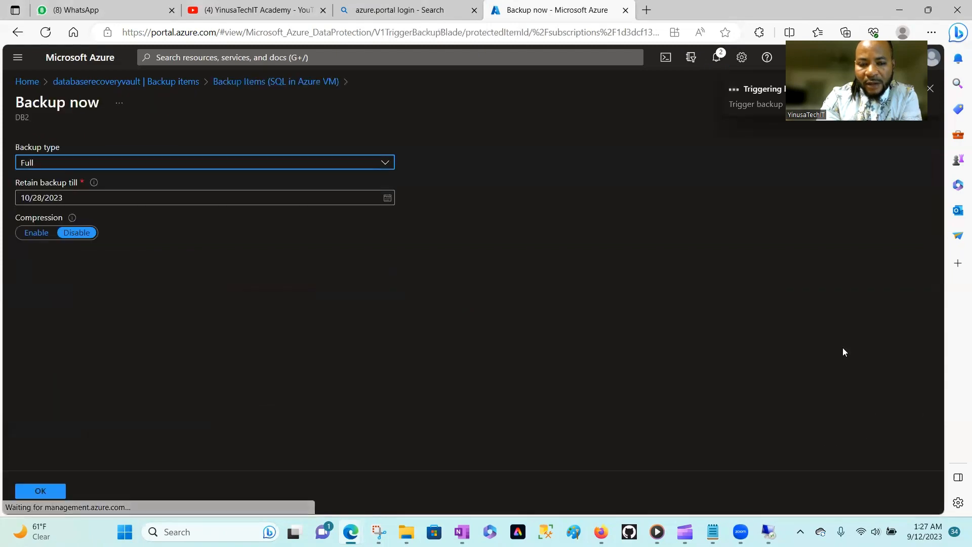
pyautogui.click(40, 495)
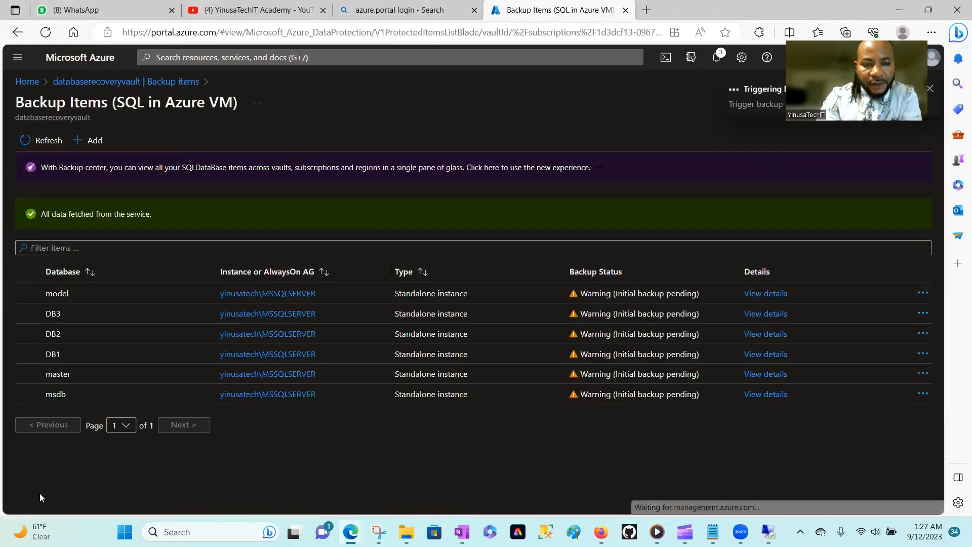
# Trigger full on-demand backups of the DB1 and master databases, keeping the default retention and compression settings.
pyautogui.click(923, 355)
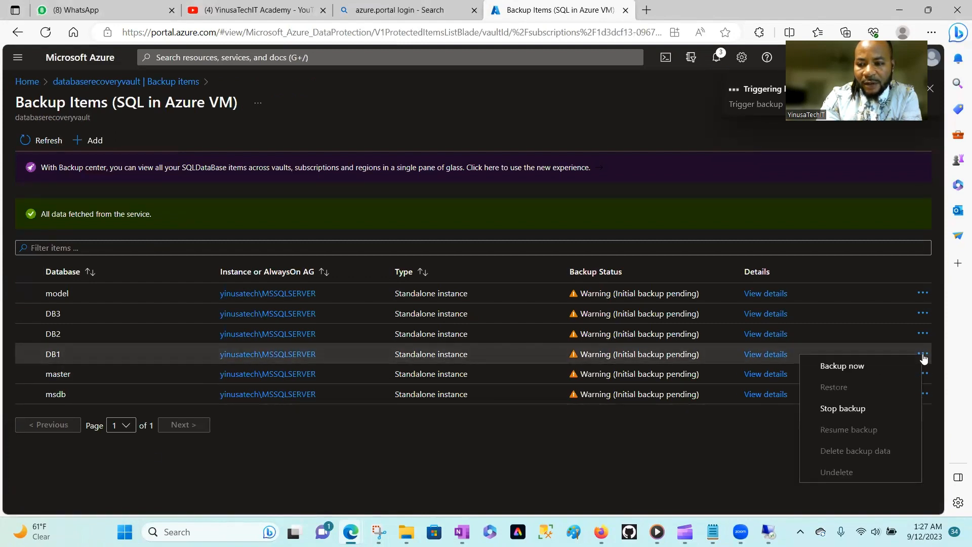
pyautogui.click(843, 367)
pyautogui.click(45, 489)
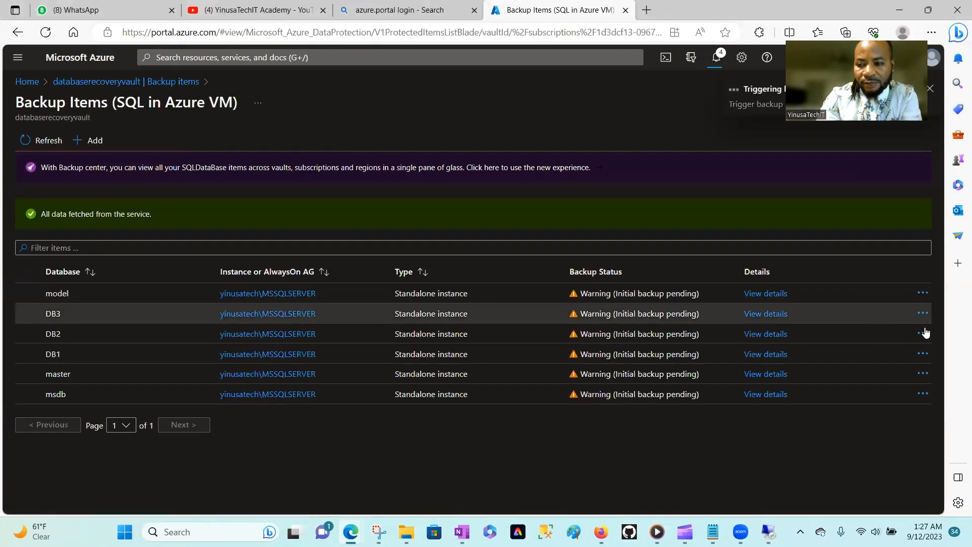
pyautogui.click(923, 374)
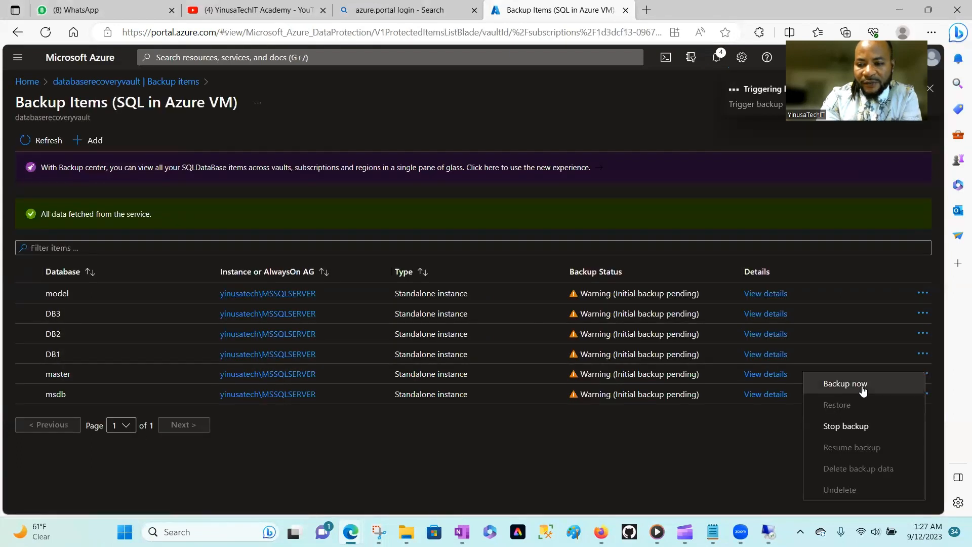
pyautogui.click(845, 383)
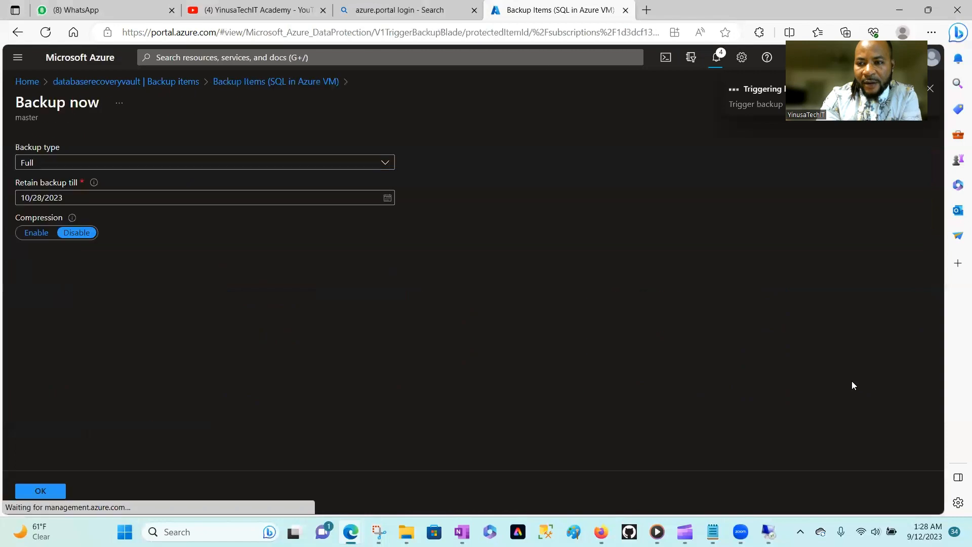
pyautogui.click(40, 494)
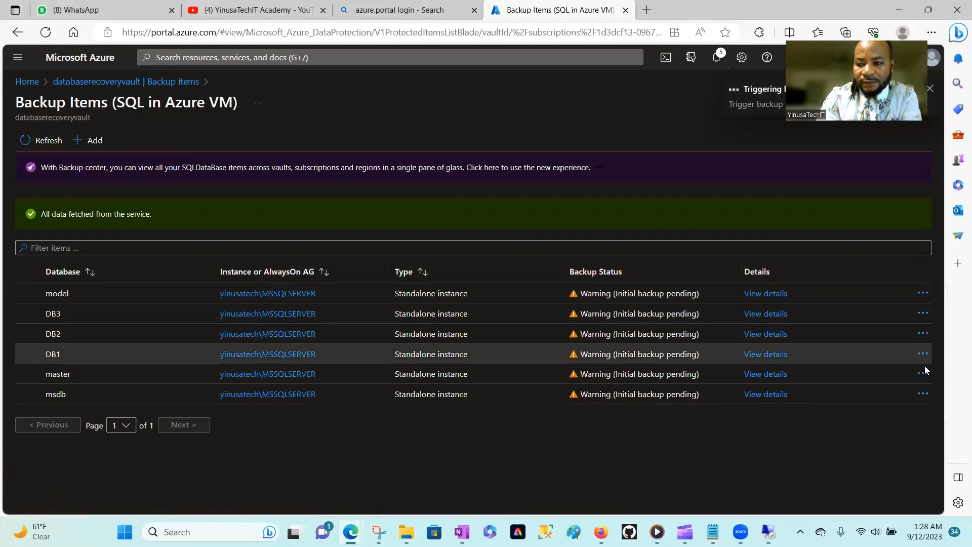
# Trigger a full on-demand backup of the msdb database, retained until 10/28/2023 with compression disabled.
pyautogui.click(923, 394)
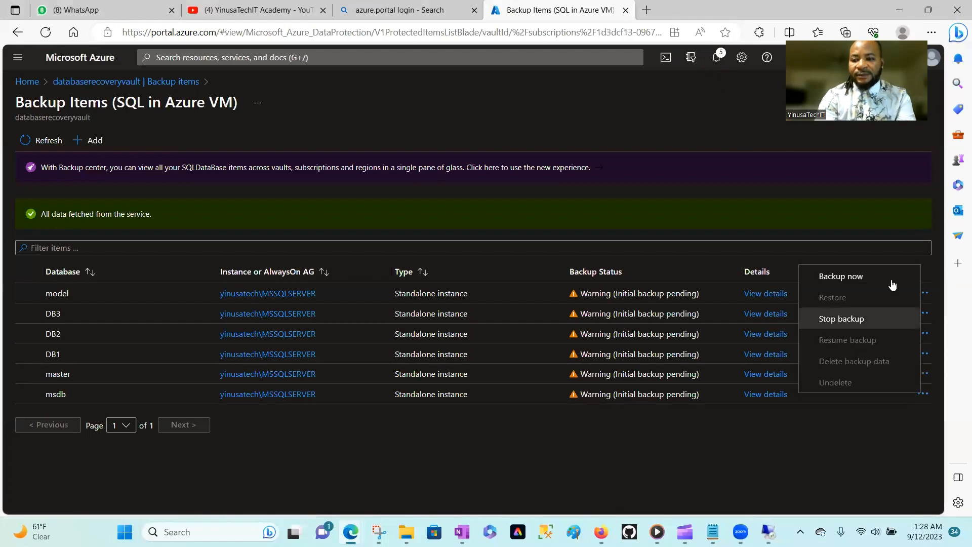
pyautogui.click(838, 278)
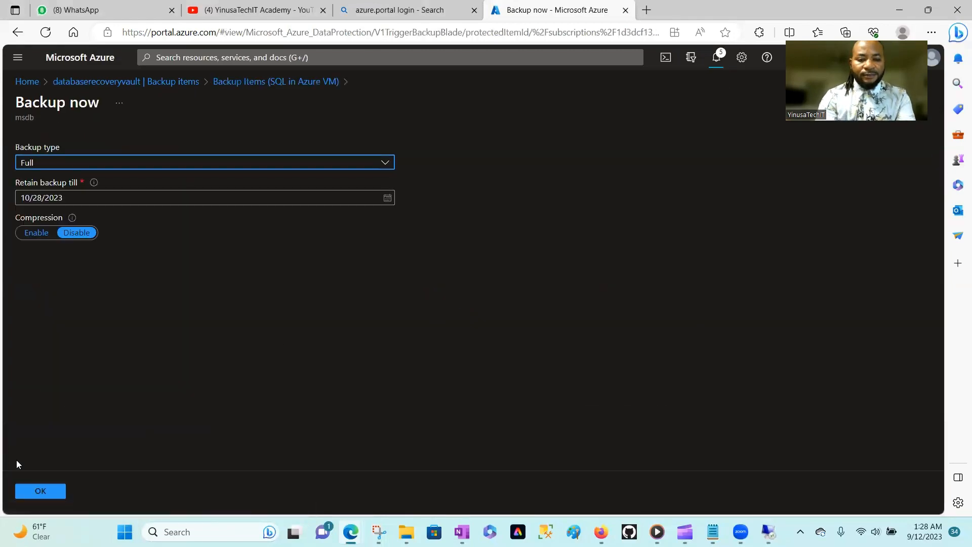
pyautogui.click(40, 491)
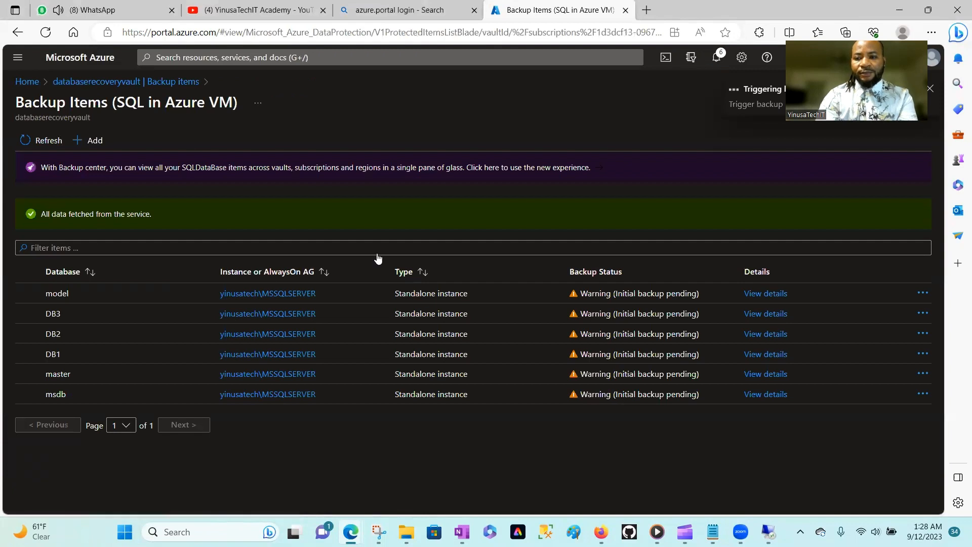
# Open the portal notifications and examine the status of the triggered backups for all six databases.
pyautogui.click(718, 58)
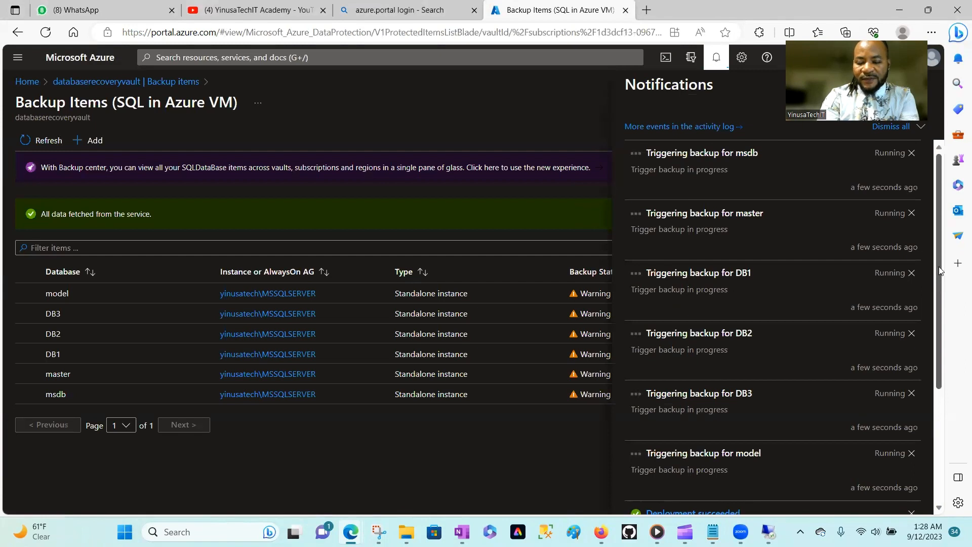
pyautogui.scroll(-1, 940, 271)
pyautogui.scroll(1, 942, 265)
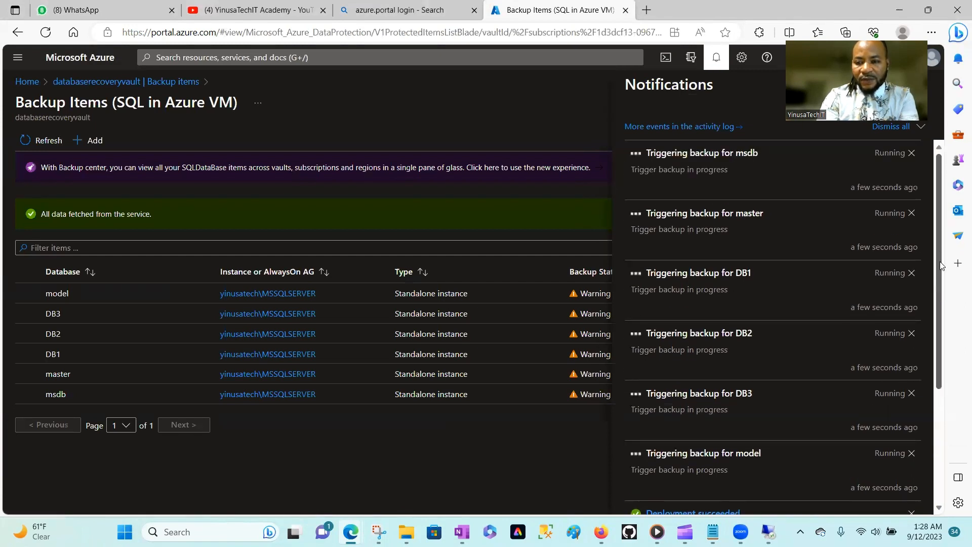
pyautogui.moveTo(939, 270); pyautogui.dragTo(937, 241)
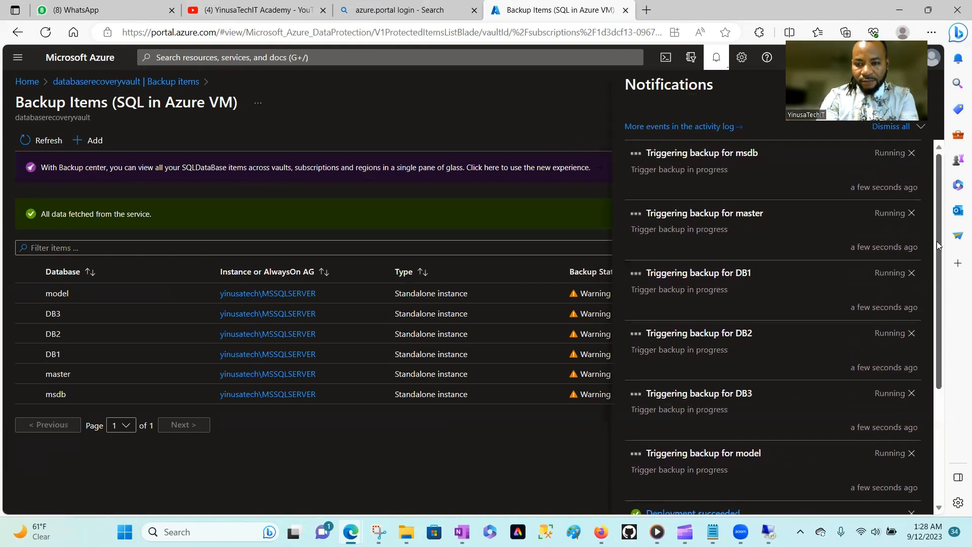
pyautogui.scroll(-2, 925, 311)
pyautogui.scroll(2, 923, 308)
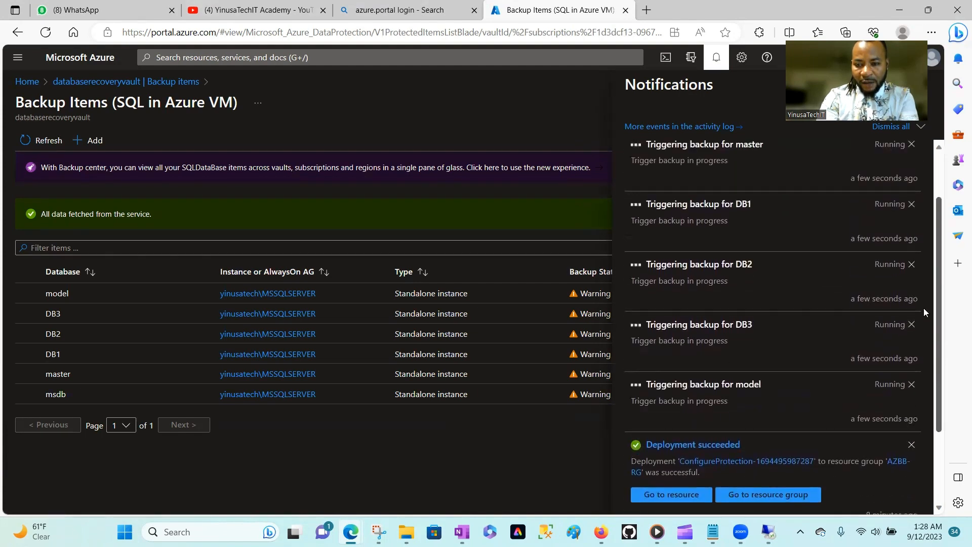
pyautogui.scroll(-1, 923, 290)
pyautogui.scroll(1, 924, 273)
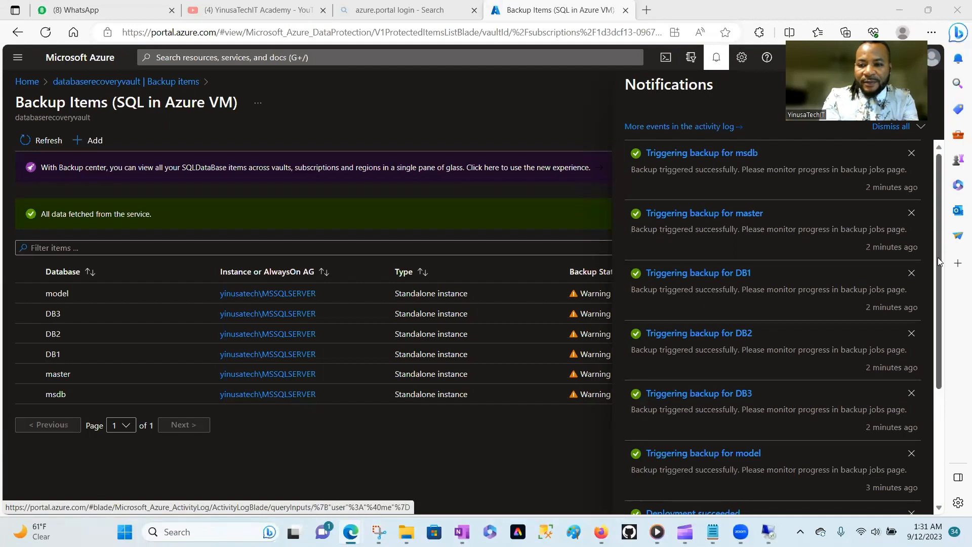
pyautogui.moveTo(939, 261); pyautogui.dragTo(912, 391)
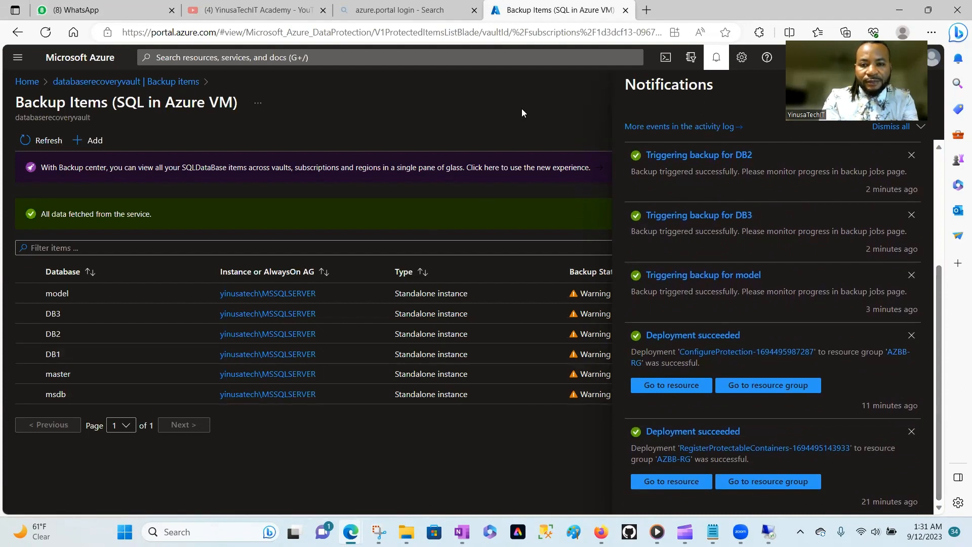
# Refresh the SQL in Azure VM backup items and dismiss the completed notifications.
pyautogui.click(41, 144)
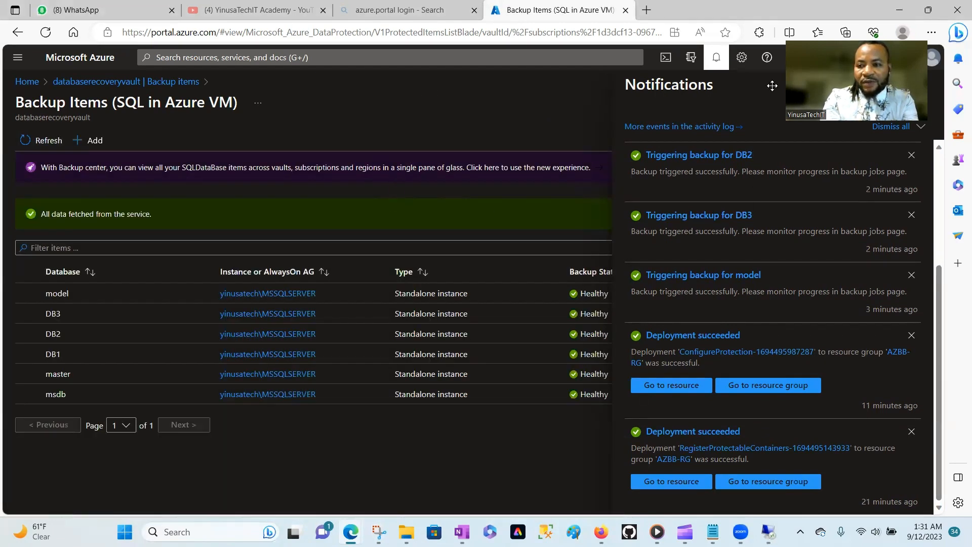
pyautogui.click(921, 129)
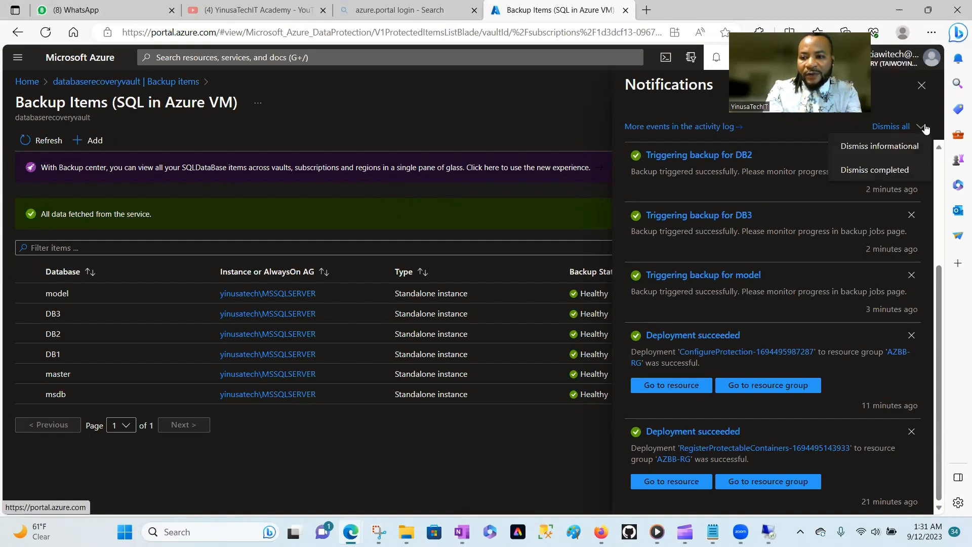
pyautogui.click(894, 169)
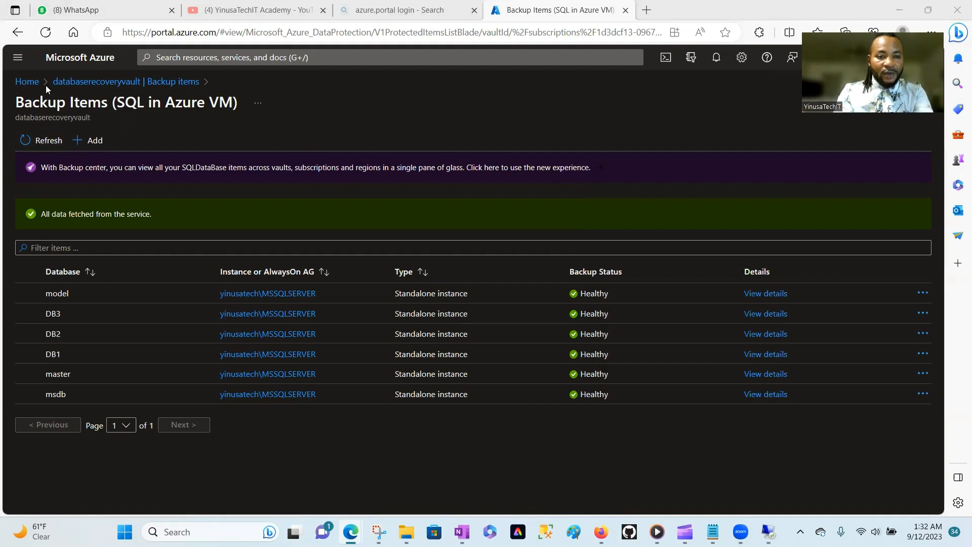
# Return to the portal home, switch to the remote desktop's SQL Server Management Studio, and delete the DB1 database including its backup and restore history.
pyautogui.click(31, 83)
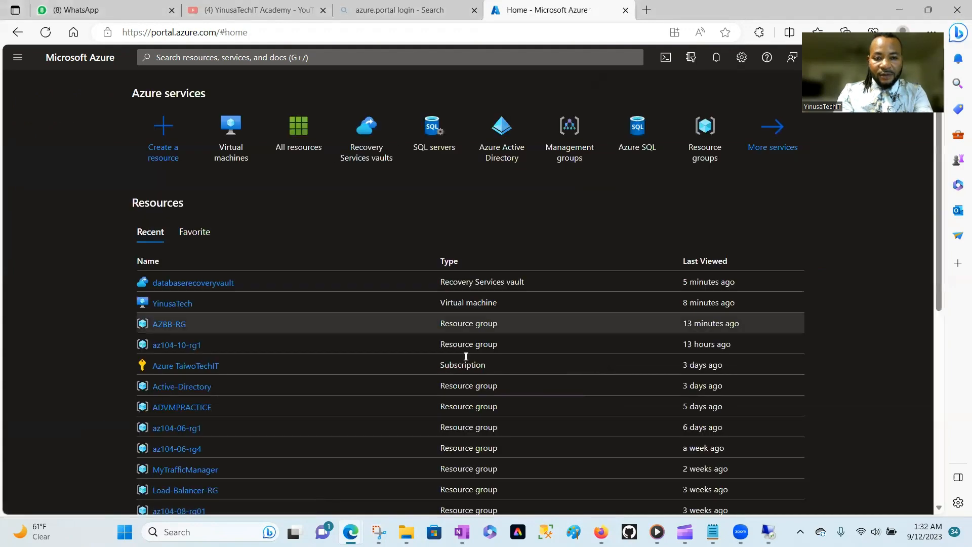
pyautogui.moveTo(768, 532)
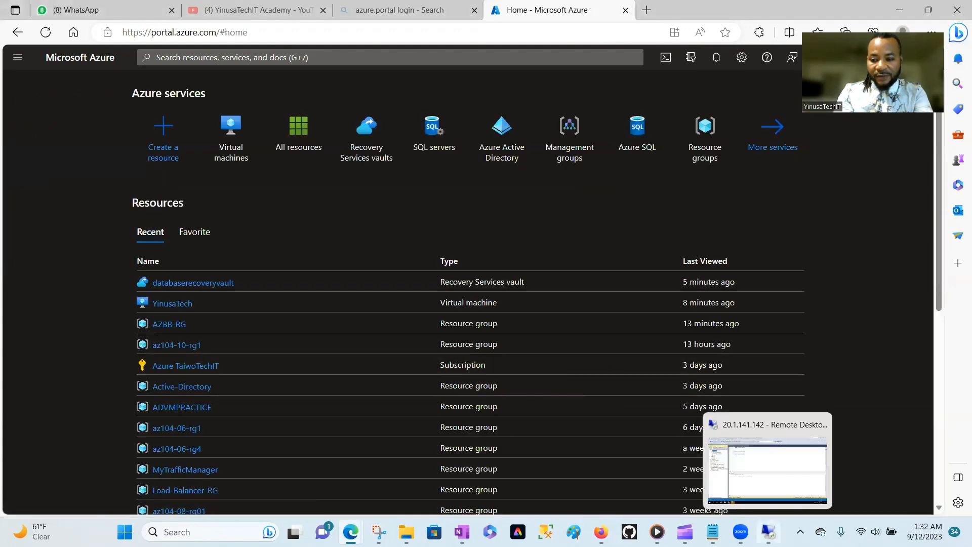
pyautogui.click(784, 458)
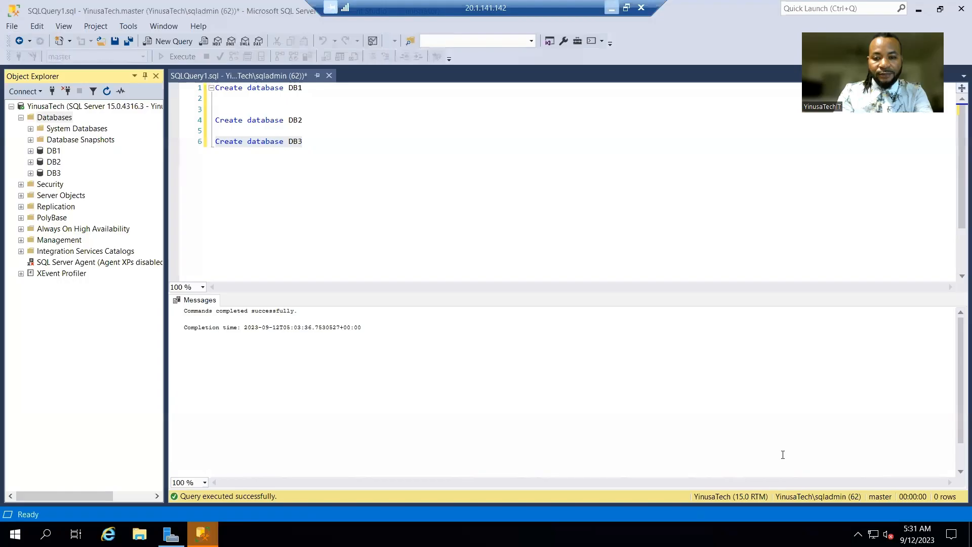
pyautogui.click(51, 151)
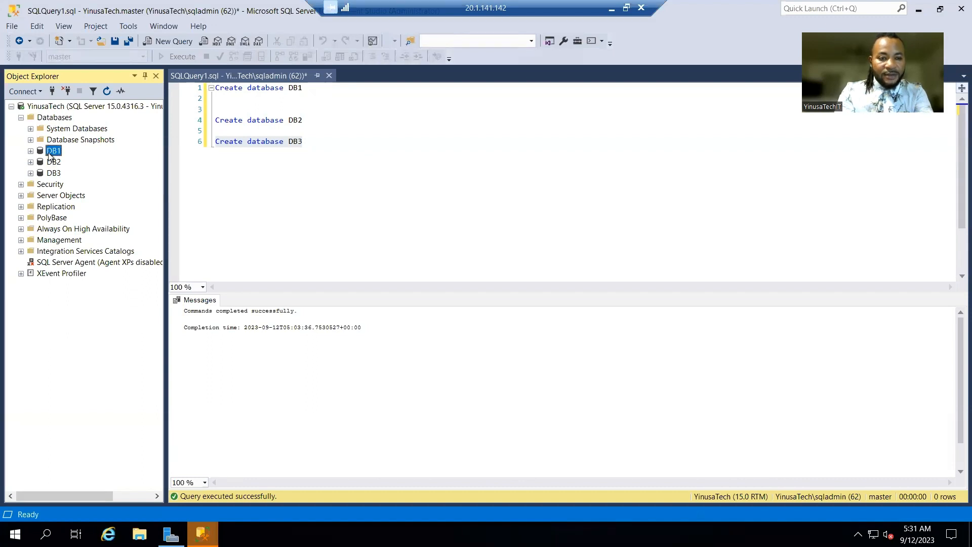
pyautogui.rightClick(51, 151)
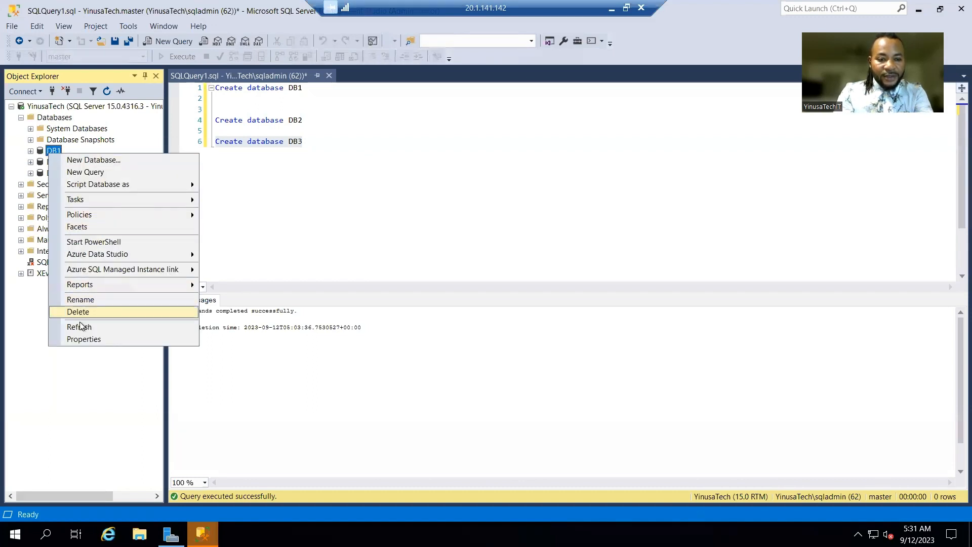
pyautogui.click(102, 312)
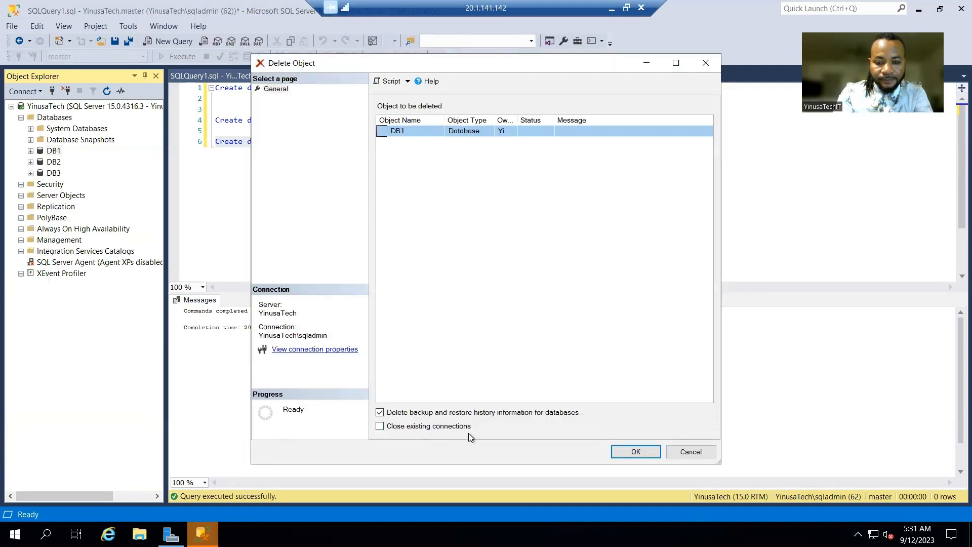
pyautogui.click(636, 453)
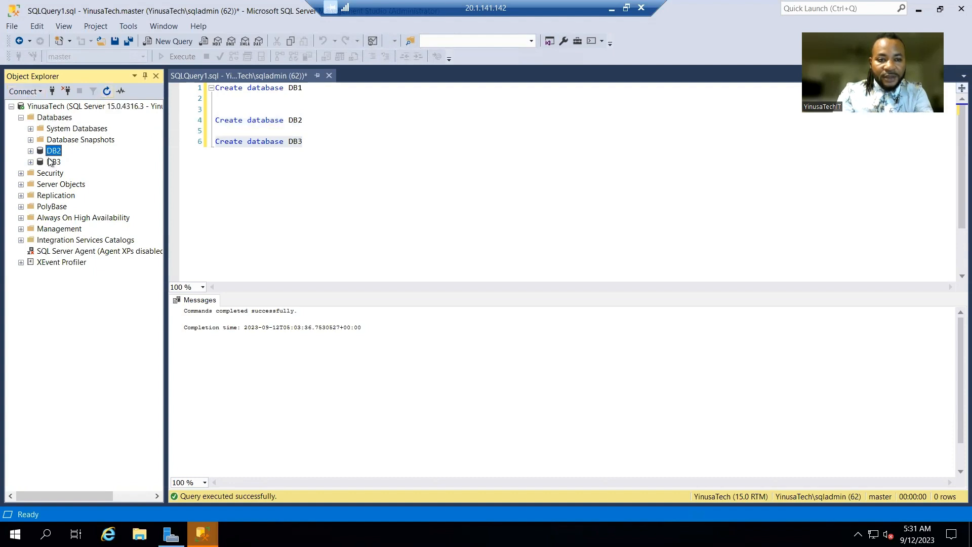
# Return to the Azure portal and open databaserecoveryvault's backup items for SQL in Azure VM, rechecking the remaining databases on the server.
pyautogui.click(611, 9)
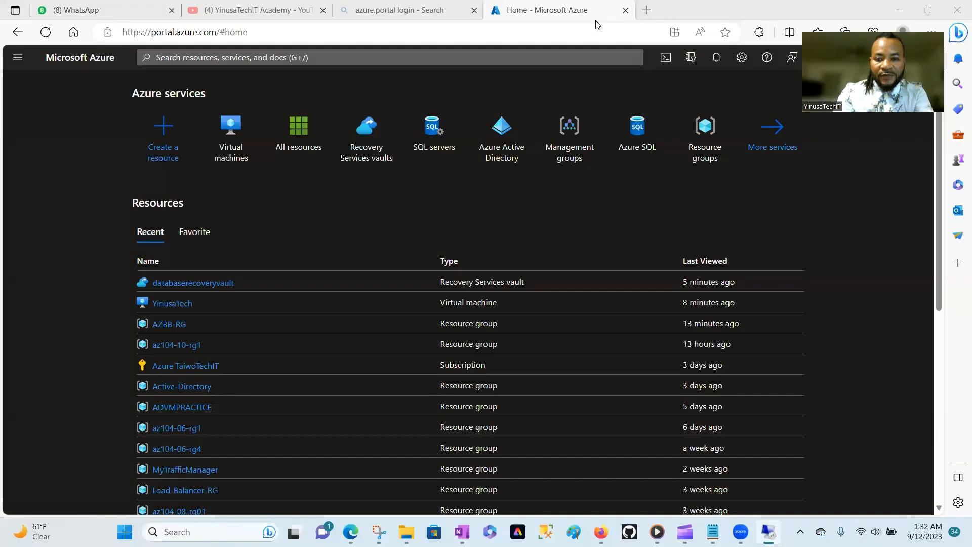
pyautogui.click(189, 285)
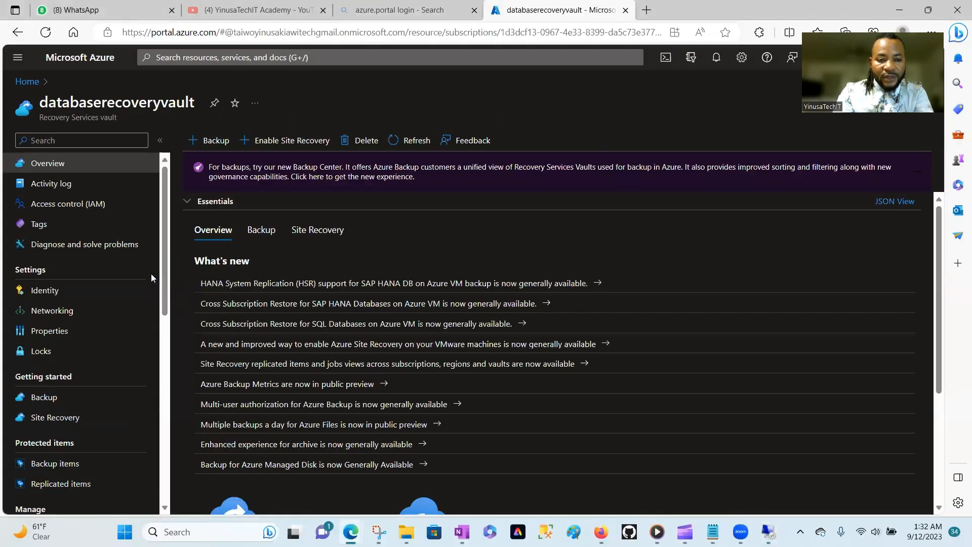
pyautogui.moveTo(768, 532)
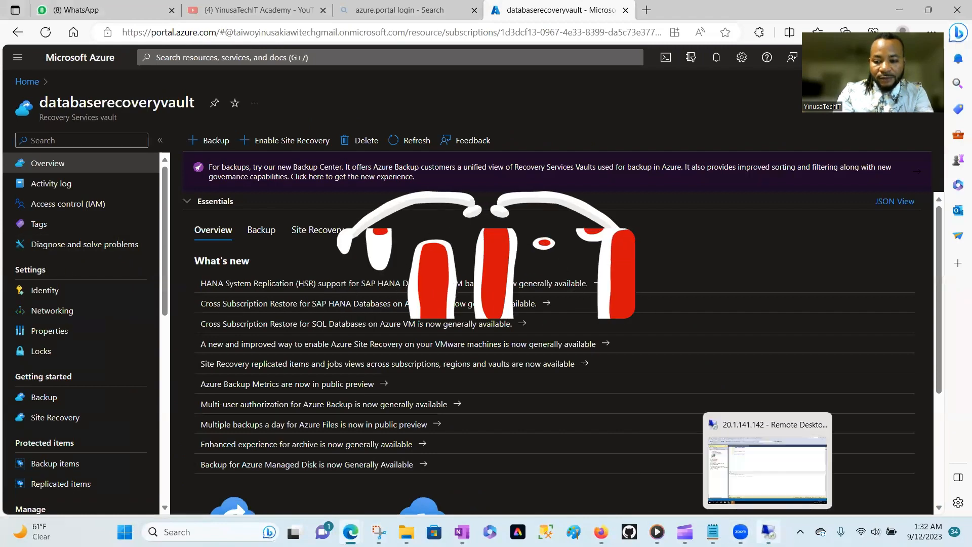
pyautogui.click(768, 456)
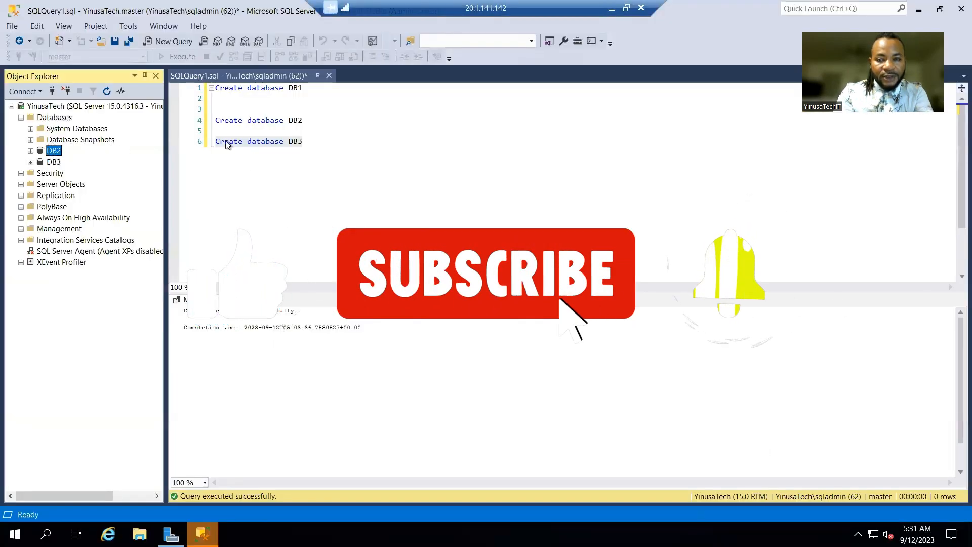
pyautogui.click(612, 7)
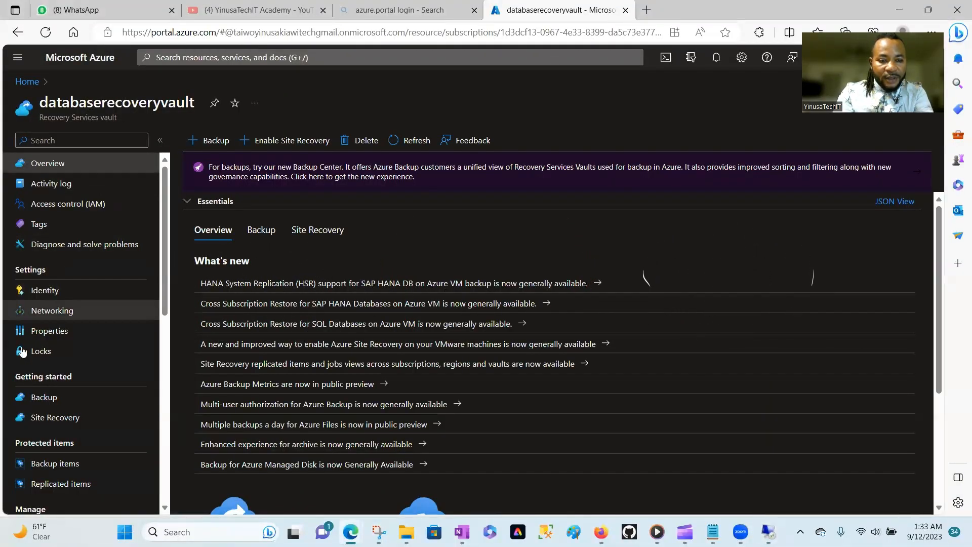
pyautogui.click(44, 397)
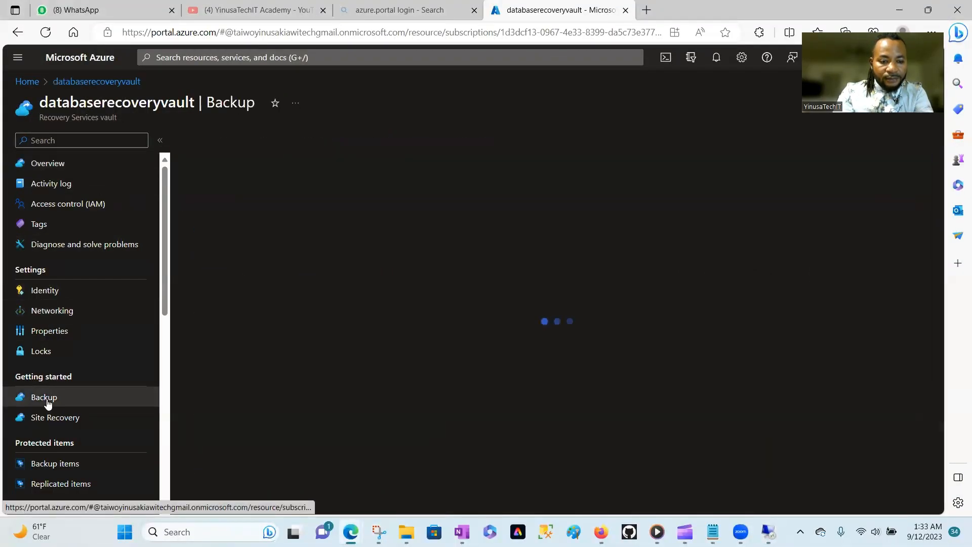
pyautogui.click(64, 468)
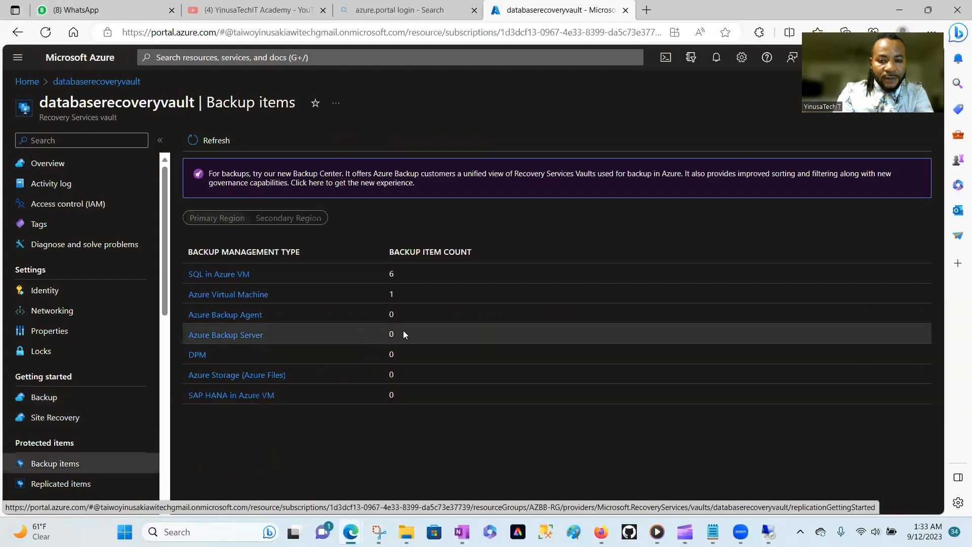
pyautogui.click(231, 274)
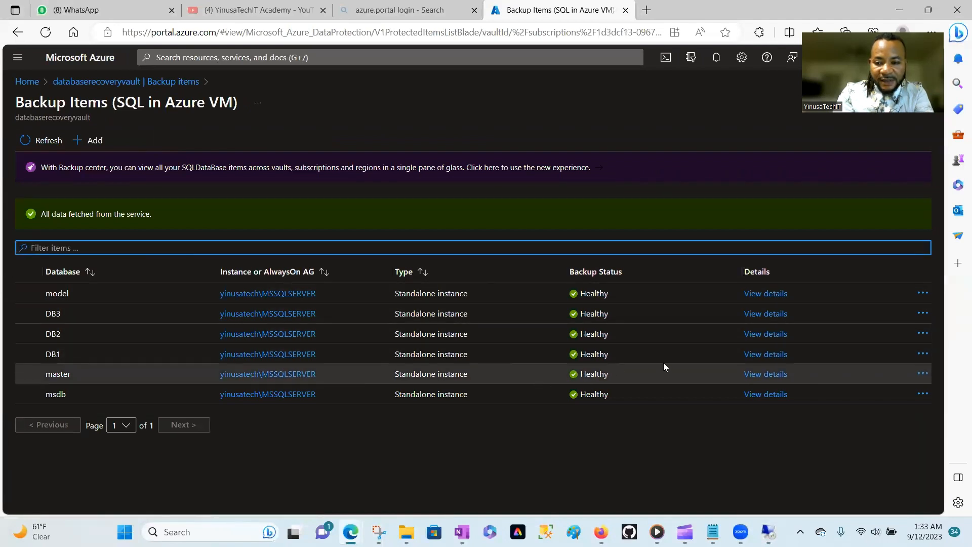
# Start a restore of DB1 to the alternate location, set the restored database name to DB1, and try to submit the form.
pyautogui.click(923, 354)
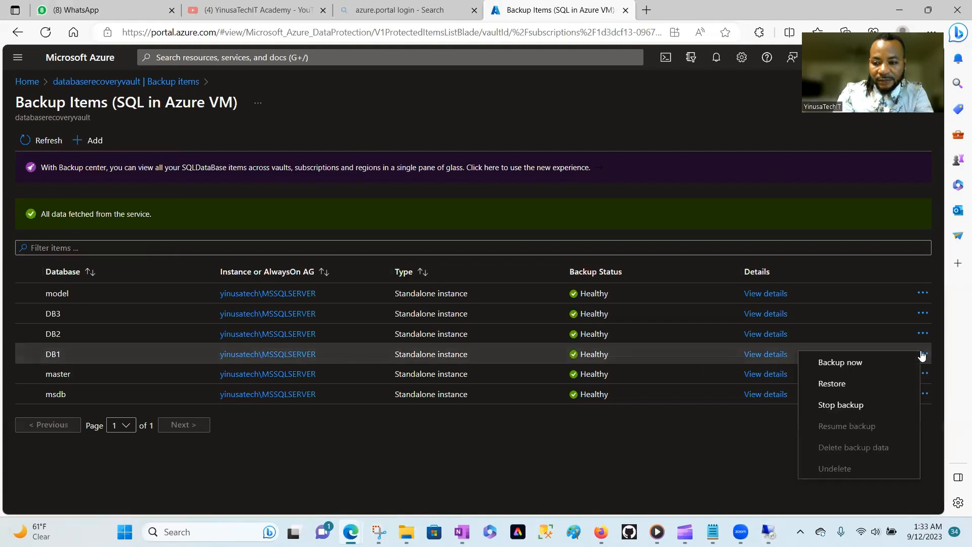
pyautogui.click(833, 385)
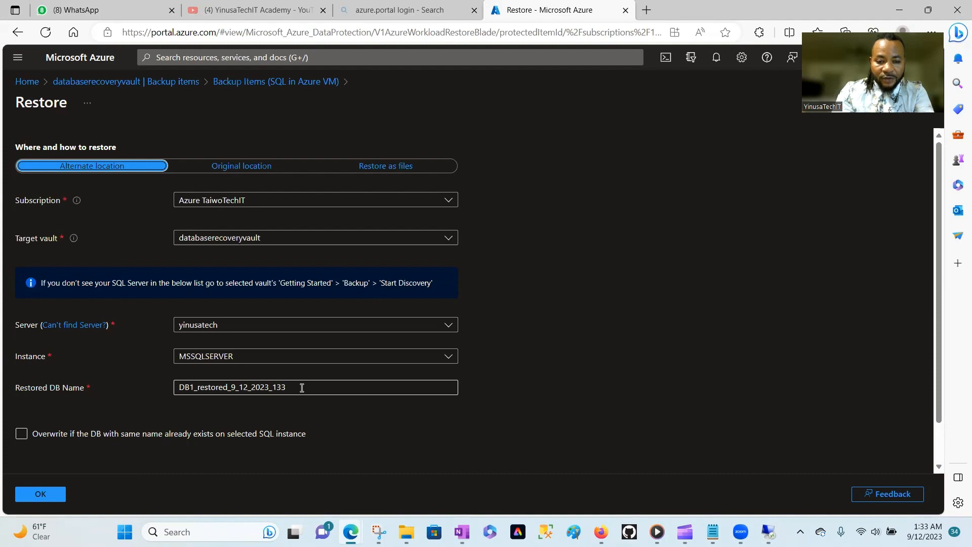
pyautogui.moveTo(302, 388); pyautogui.dragTo(230, 391)
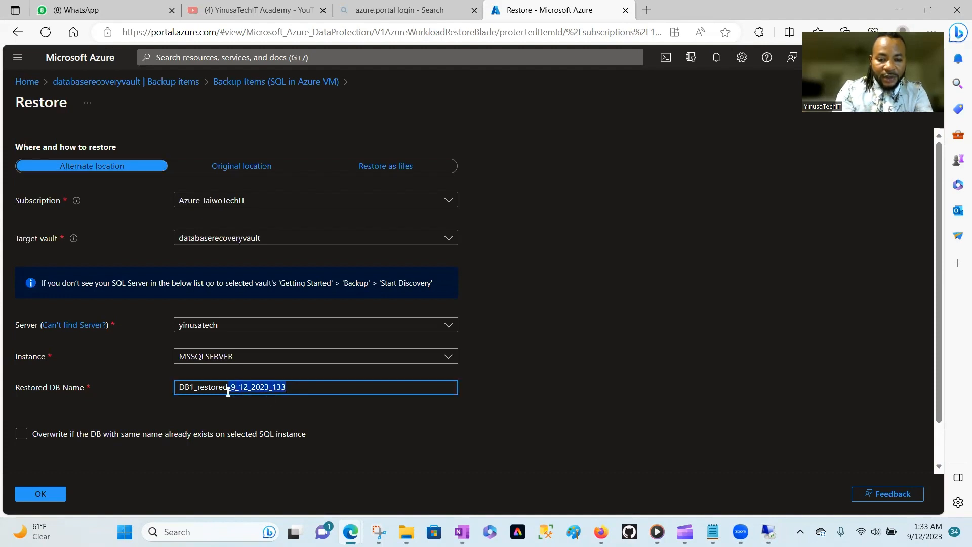
pyautogui.press('BackSpace')
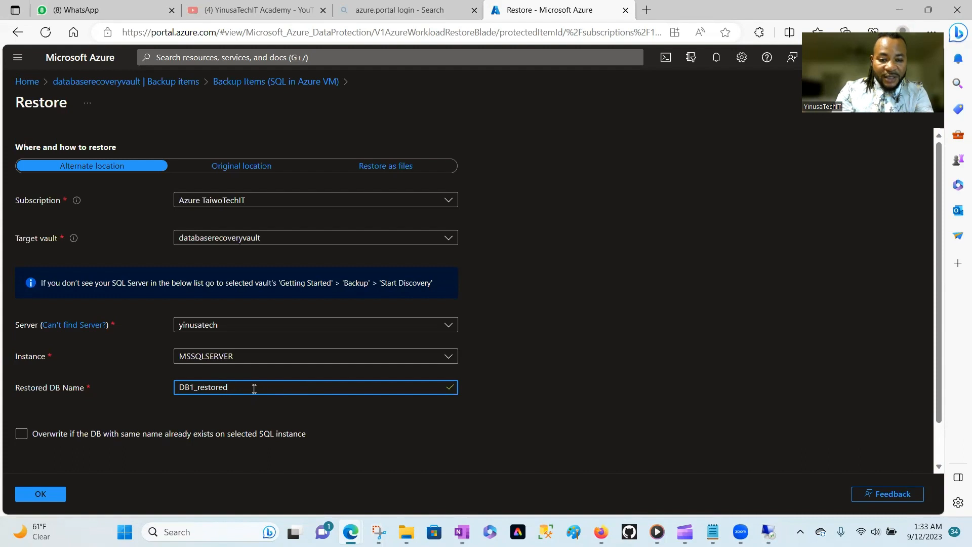
pyautogui.moveTo(255, 389); pyautogui.dragTo(193, 390)
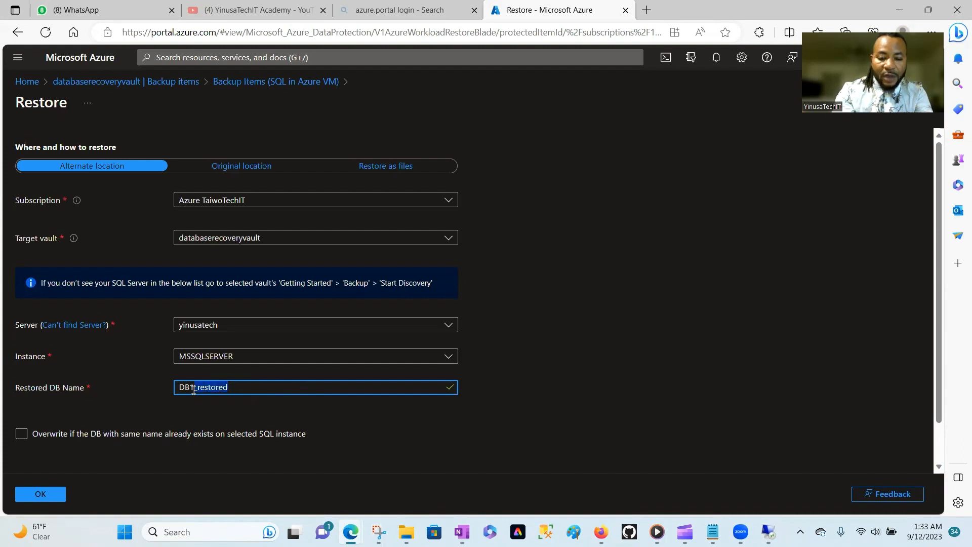
pyautogui.press('BackSpace')
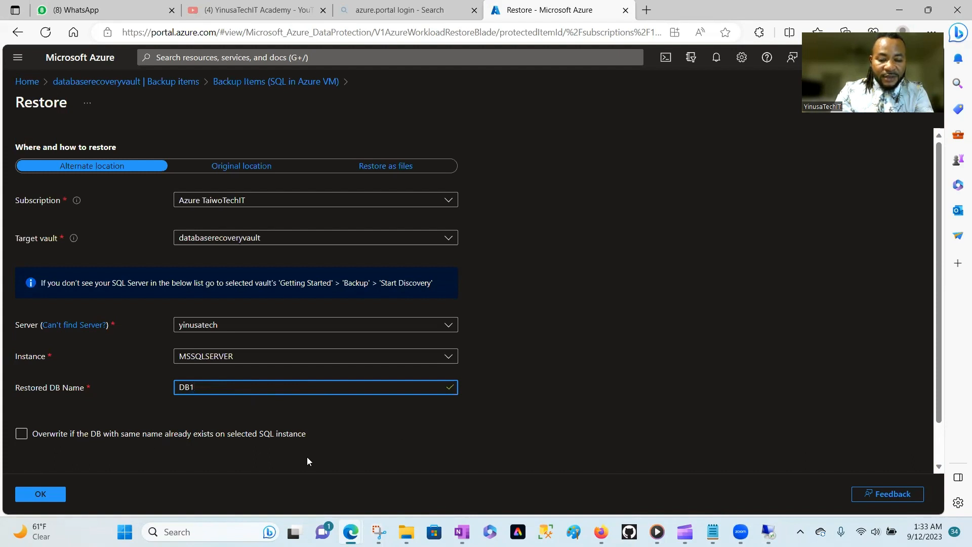
pyautogui.click(41, 494)
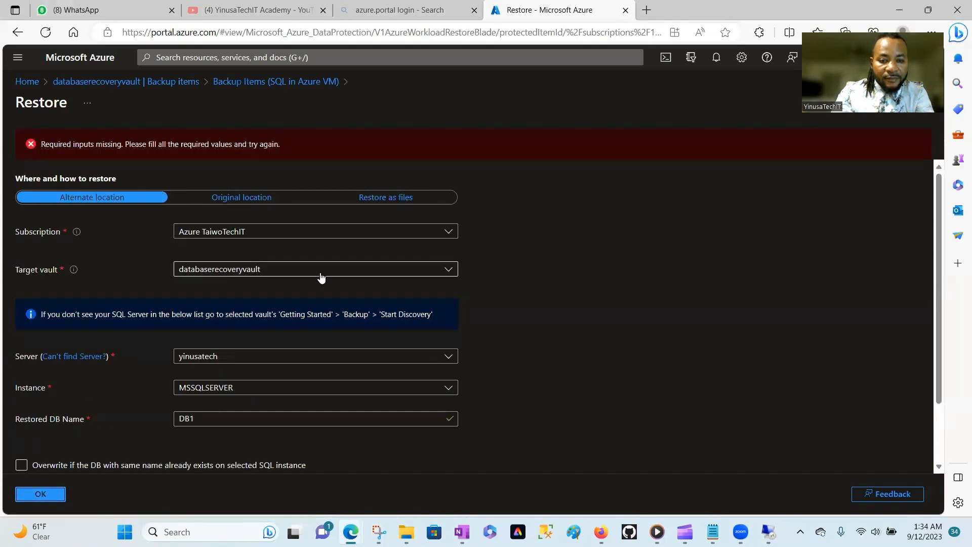
# Check the target vault, server and instance selections in the DB1 restore form, keeping yinusatech as the server.
pyautogui.click(372, 274)
pyautogui.click(372, 274)
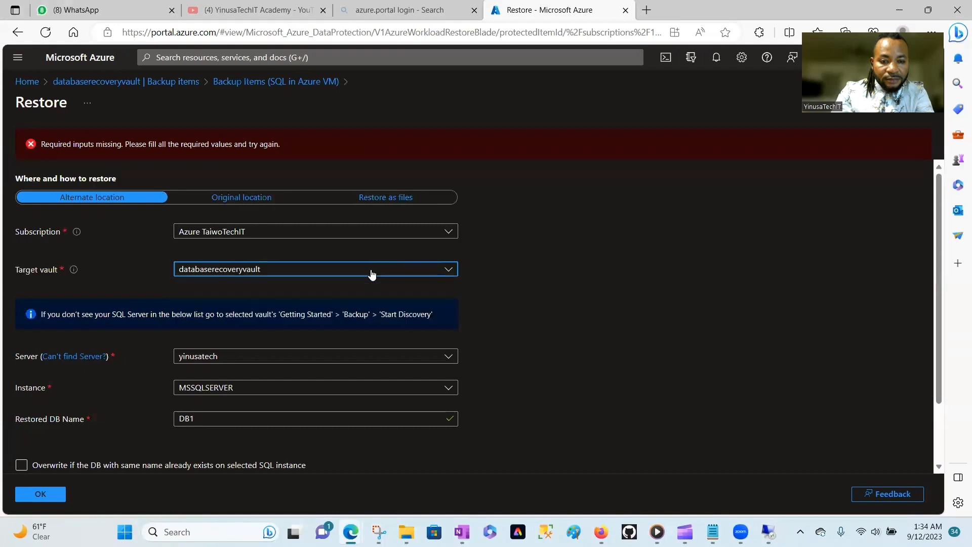
pyautogui.click(261, 359)
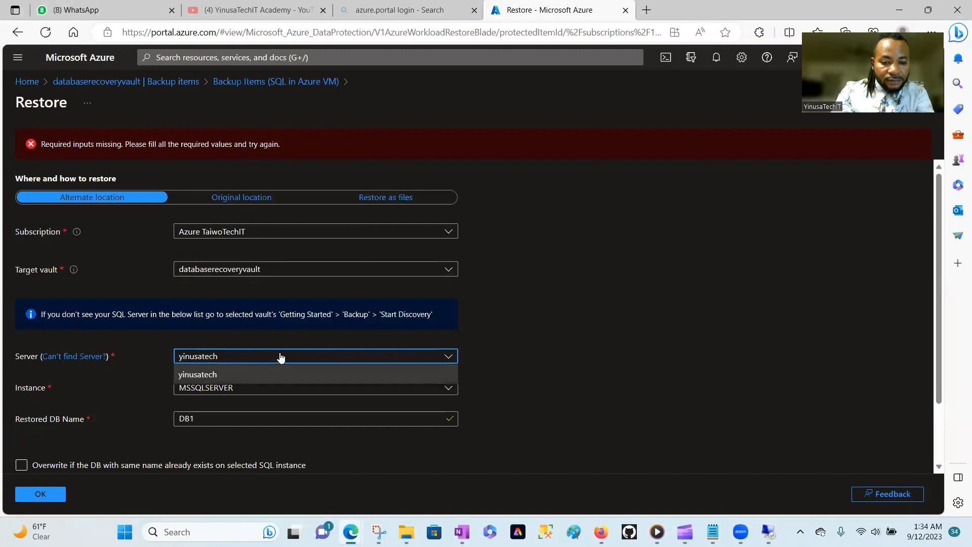
pyautogui.click(283, 374)
pyautogui.click(287, 387)
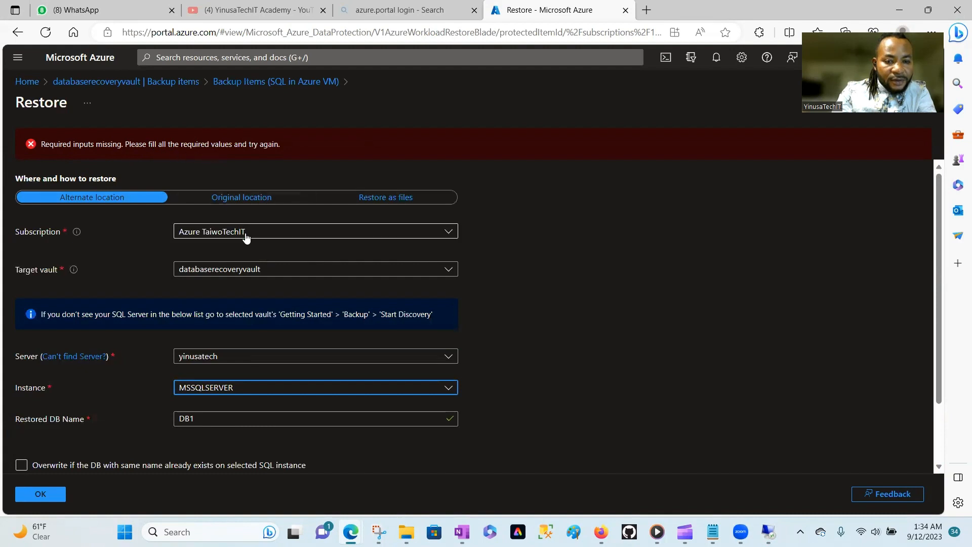
pyautogui.click(256, 273)
pyautogui.click(256, 273)
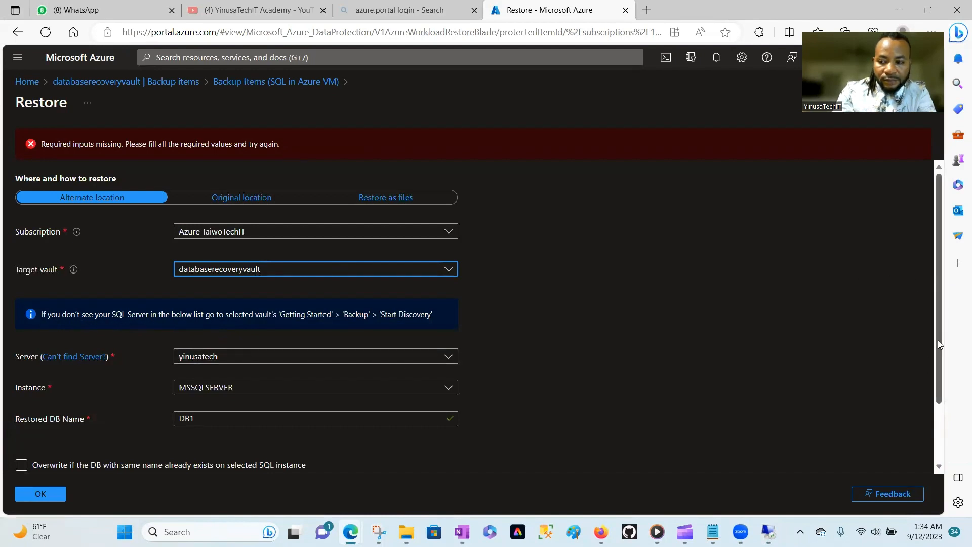
# Select the 9/12/2023, 1:27:24 AM full backup as the restore point for DB1.
pyautogui.moveTo(938, 341); pyautogui.dragTo(926, 420)
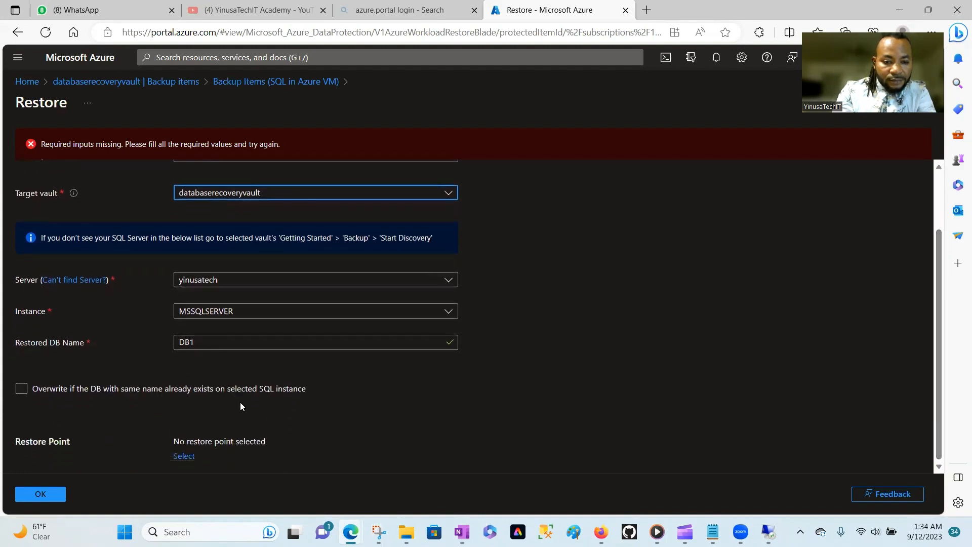
pyautogui.click(189, 461)
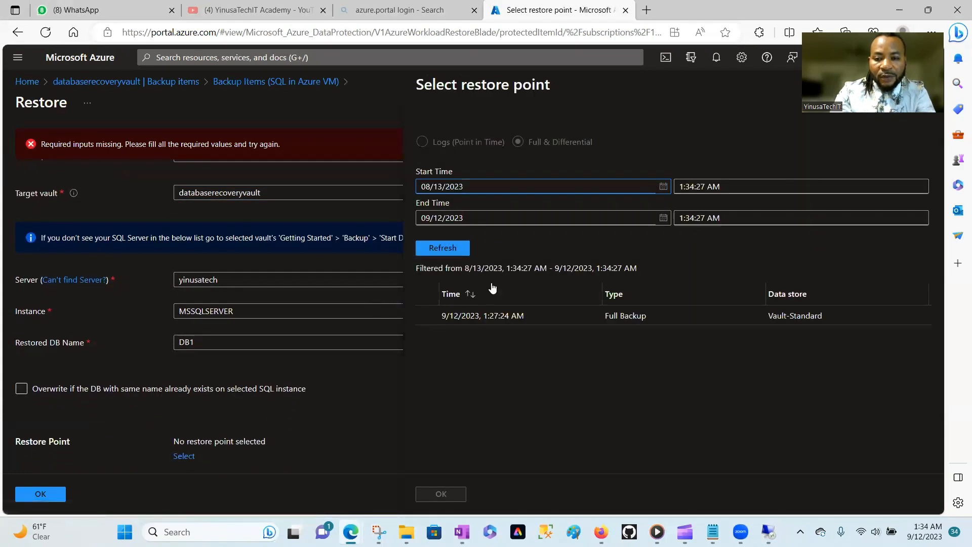
pyautogui.click(476, 317)
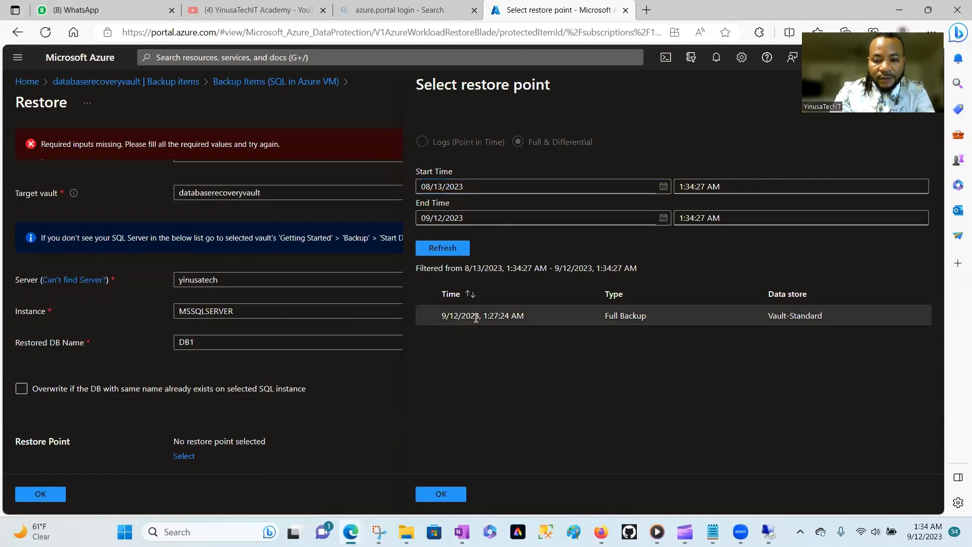
pyautogui.click(440, 495)
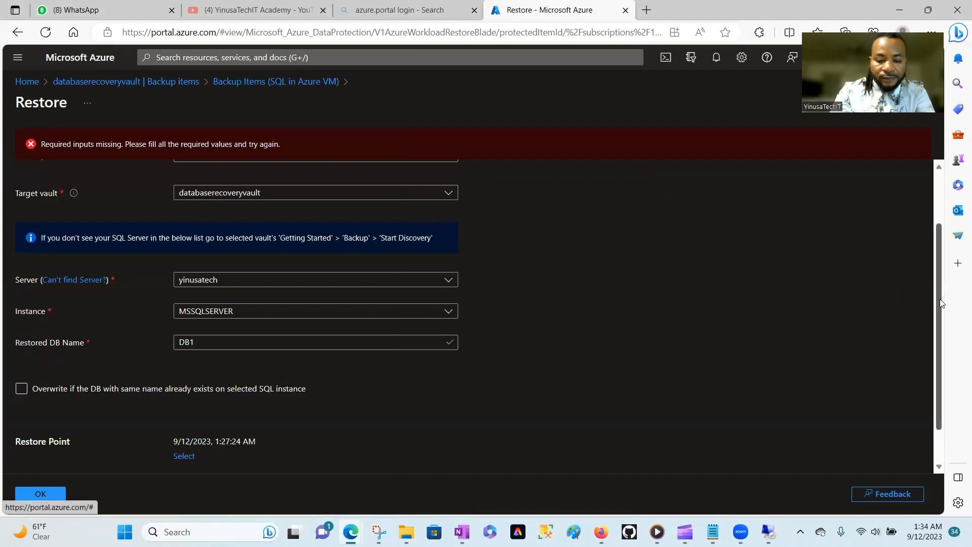
# Open the restore's advanced configuration and examine the target physical paths for DB1 and DB1_log.
pyautogui.scroll(-2, 941, 303)
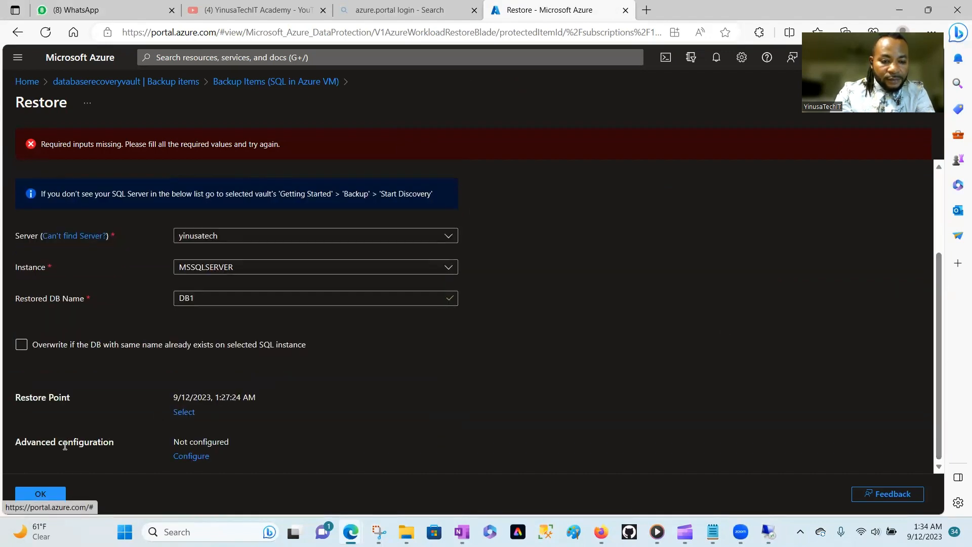
pyautogui.click(191, 456)
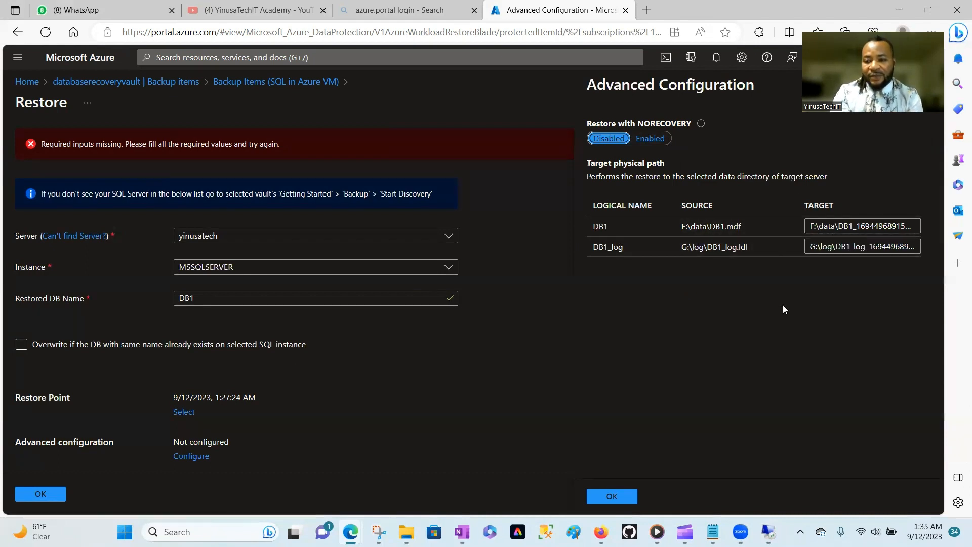
pyautogui.click(813, 227)
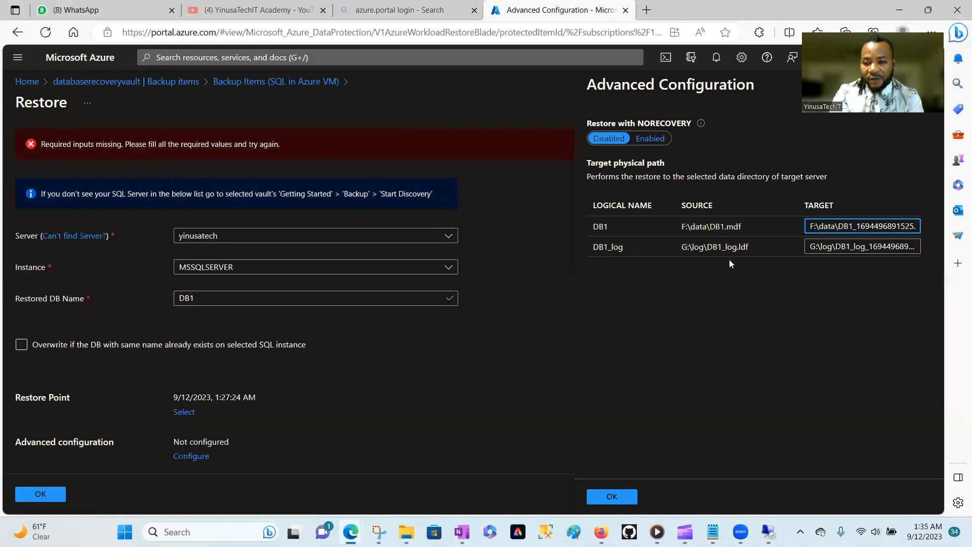
pyautogui.click(813, 247)
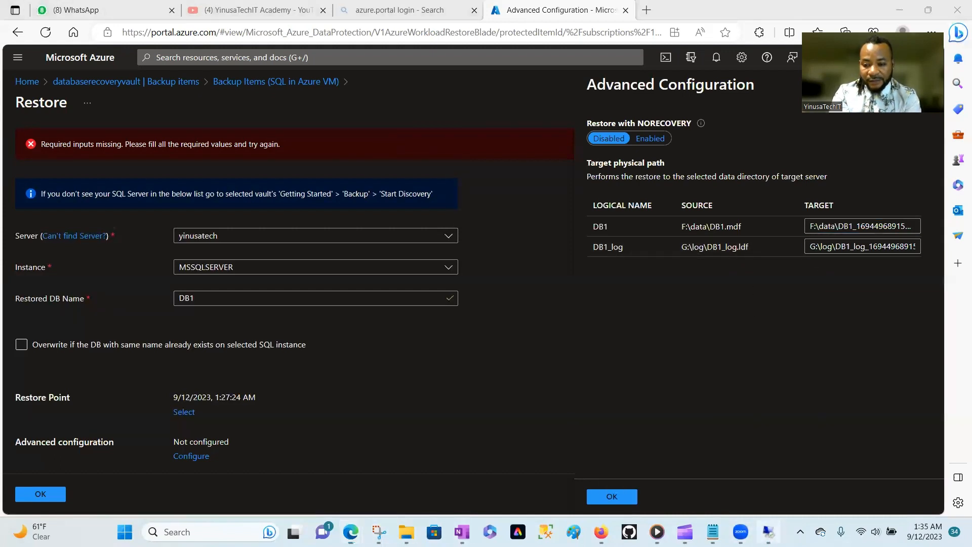
# Switch to the VM's remote desktop session, dismiss the server connection prompt, and check the VM's data and log drives in File Explorer.
pyautogui.click(769, 532)
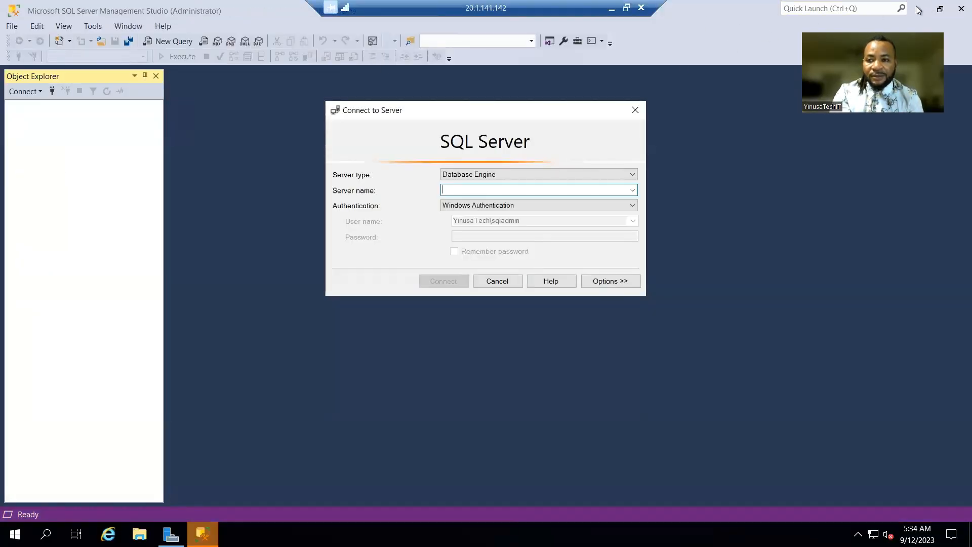
pyautogui.click(919, 9)
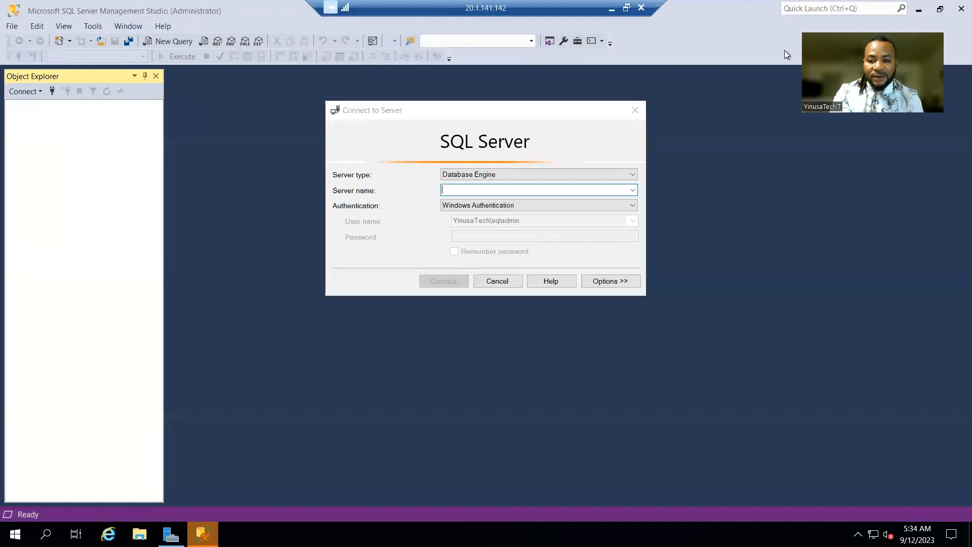
pyautogui.click(636, 109)
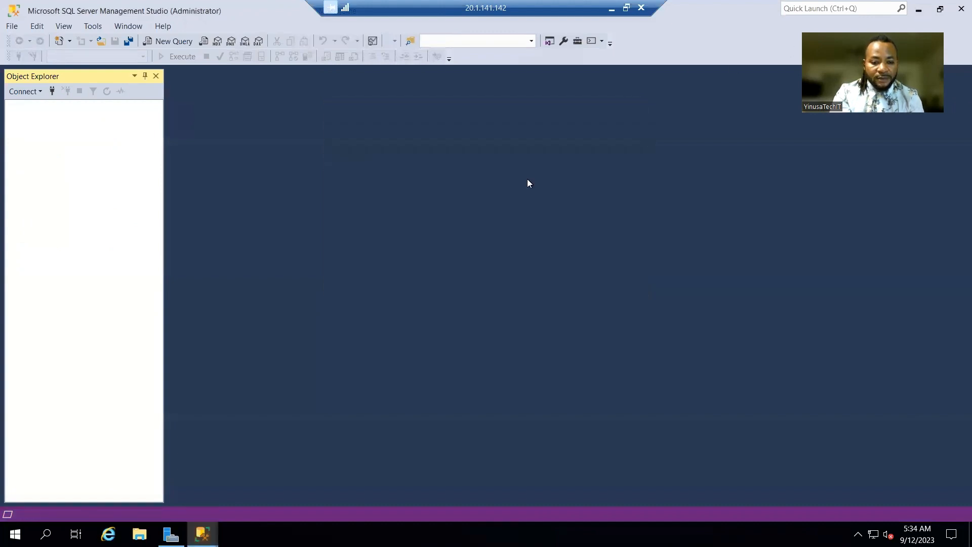
pyautogui.press('super+d')
pyautogui.press('super+e')
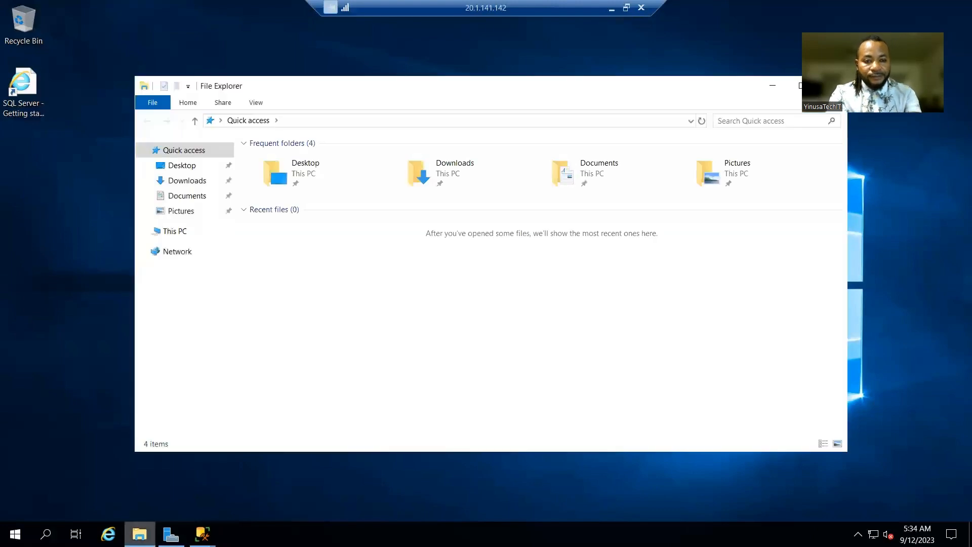
pyautogui.click(180, 238)
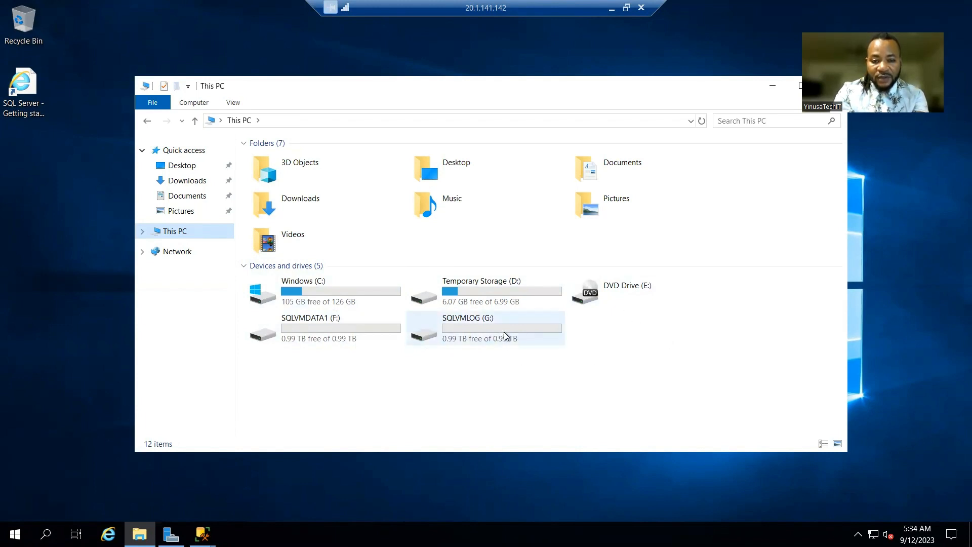
pyautogui.click(776, 82)
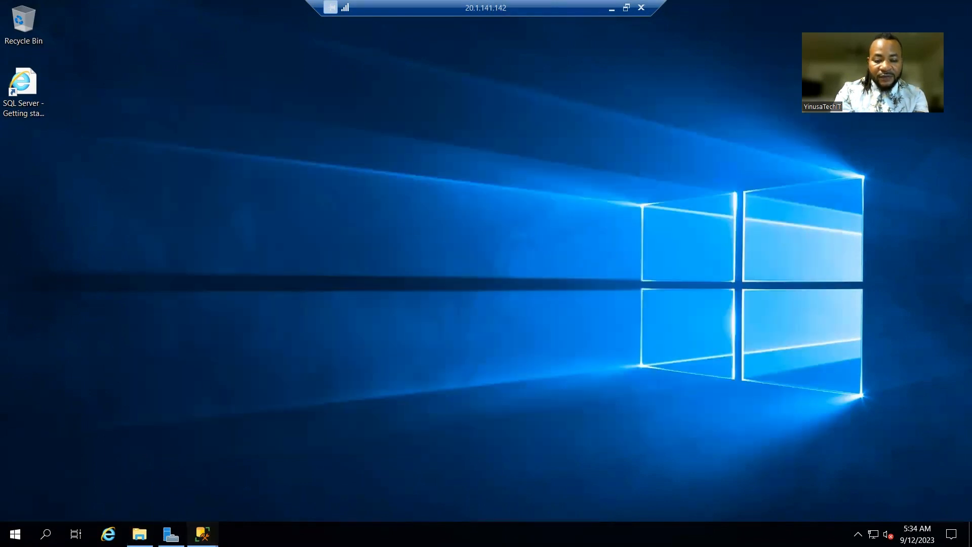
# Bring up the connected Management Studio window to look at its database list, and return to the Azure portal.
pyautogui.moveTo(203, 535)
pyautogui.click(141, 482)
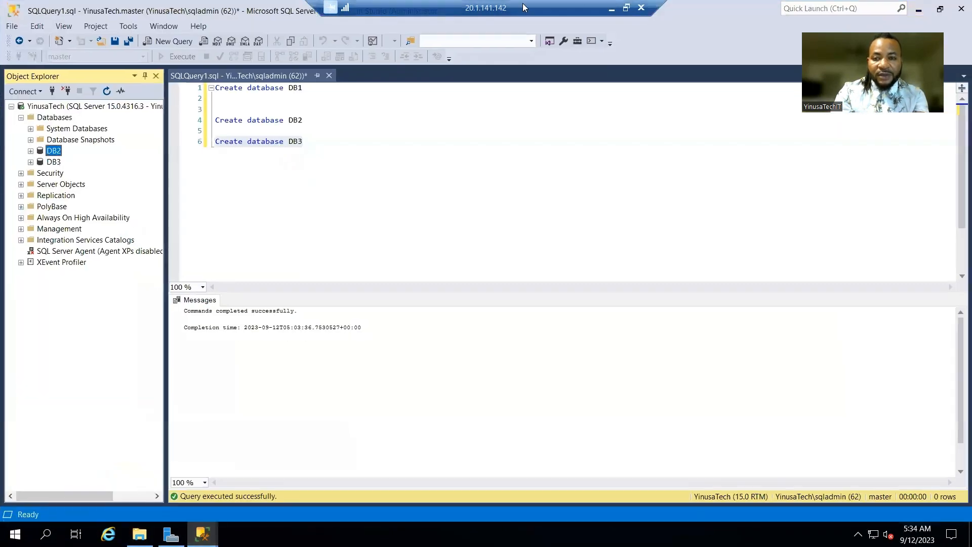
pyautogui.click(612, 8)
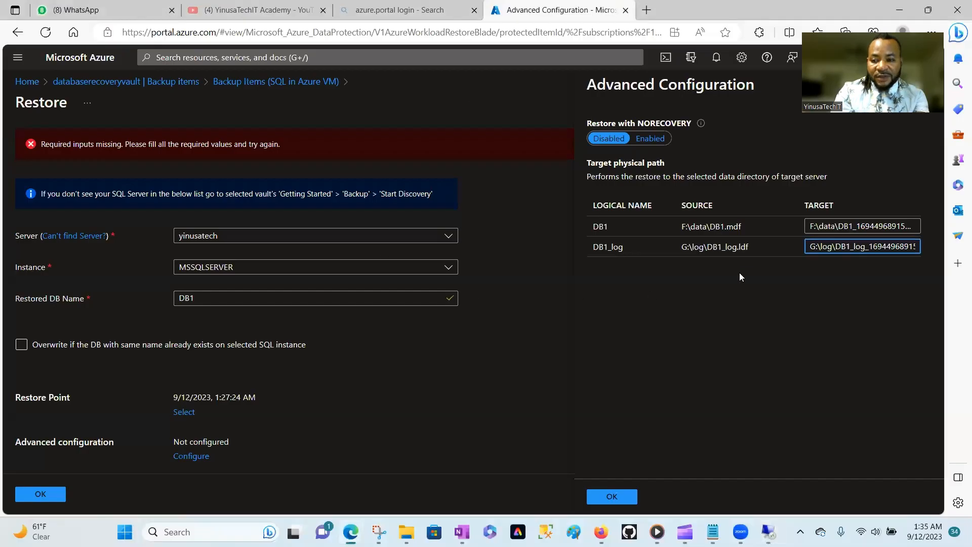
# Accept the default advanced configuration for the DB1 restore and try to trigger it with the restored database name DB1.
pyautogui.click(720, 311)
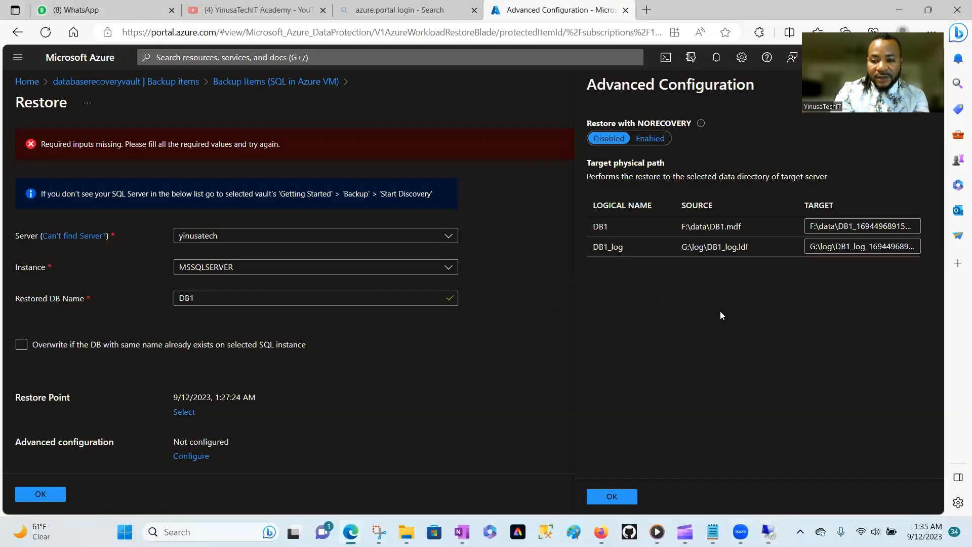
pyautogui.click(611, 498)
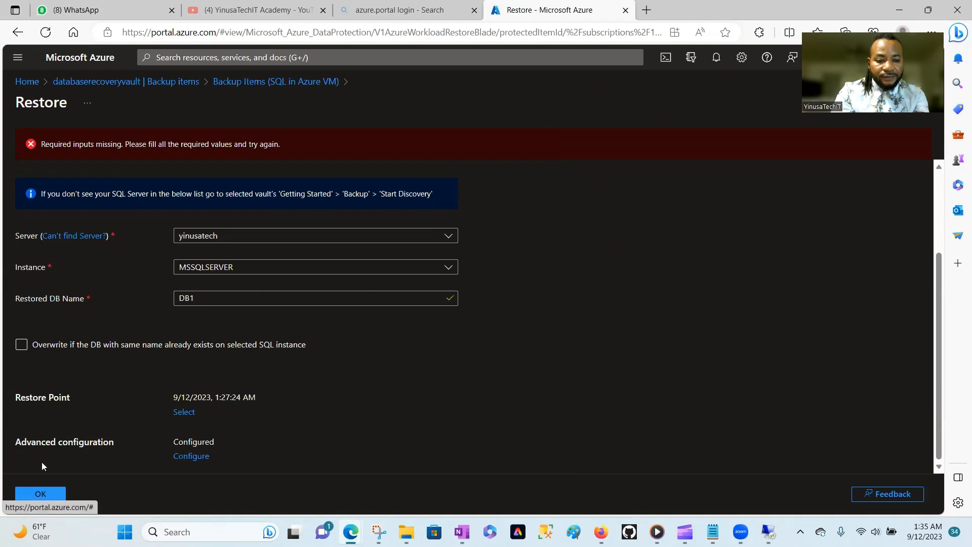
pyautogui.click(43, 493)
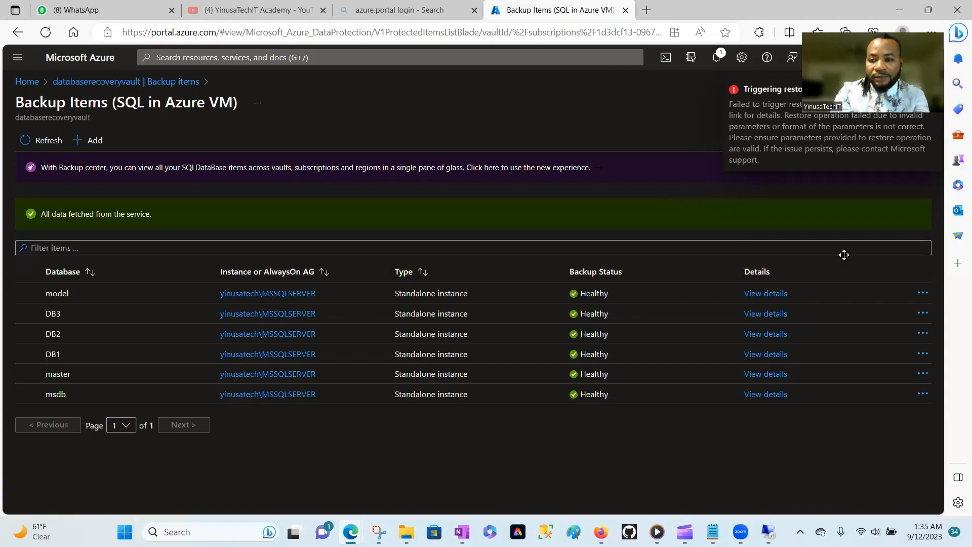
# Start a new alternate-location restore of DB1 and select the 9/12/2023, 1:27:24 AM full backup as the restore point.
pyautogui.moveTo(893, 69); pyautogui.dragTo(844, 255)
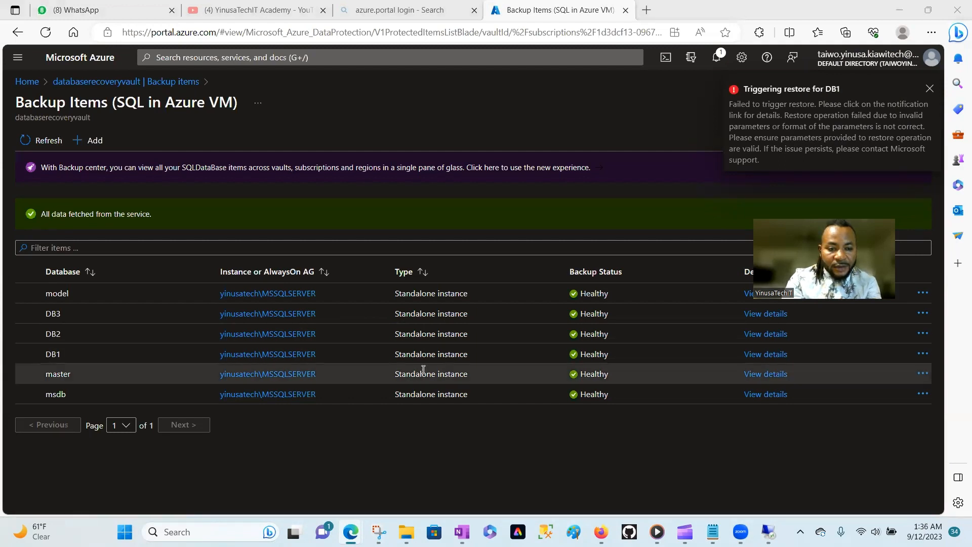
pyautogui.click(923, 353)
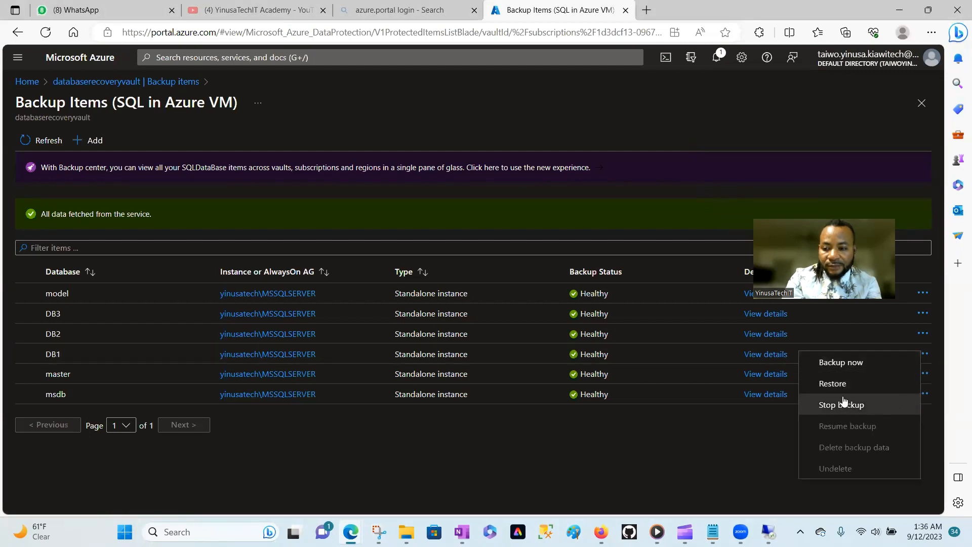
pyautogui.click(841, 385)
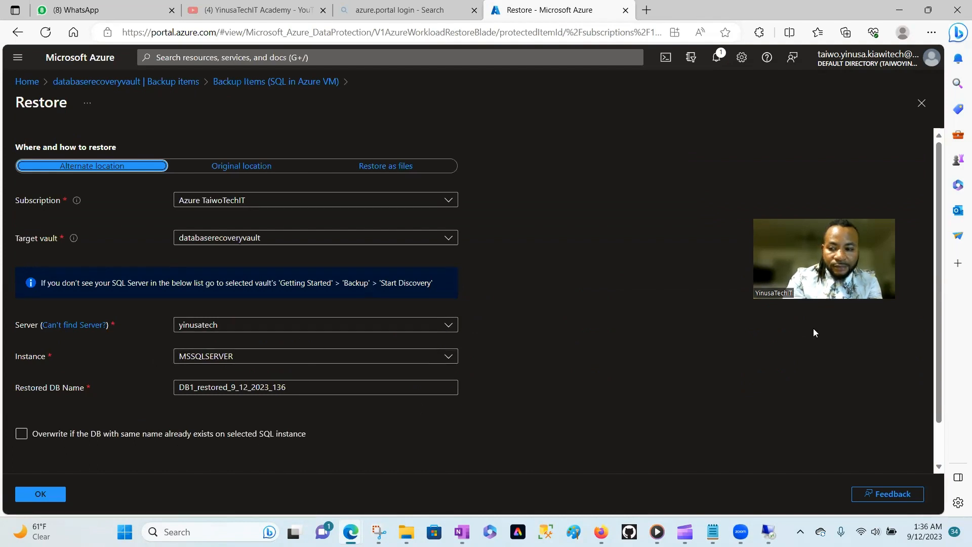
pyautogui.moveTo(939, 338); pyautogui.dragTo(935, 387)
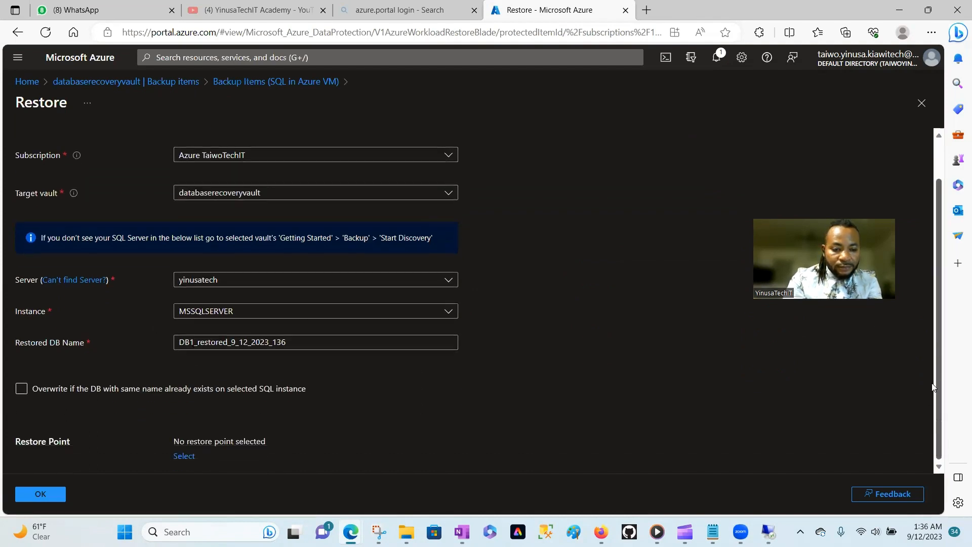
pyautogui.click(184, 457)
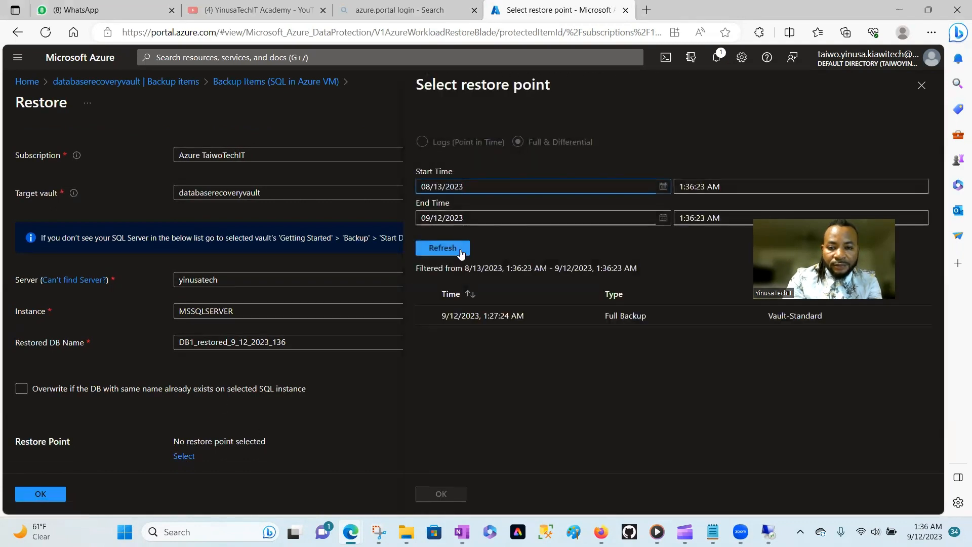
pyautogui.click(445, 314)
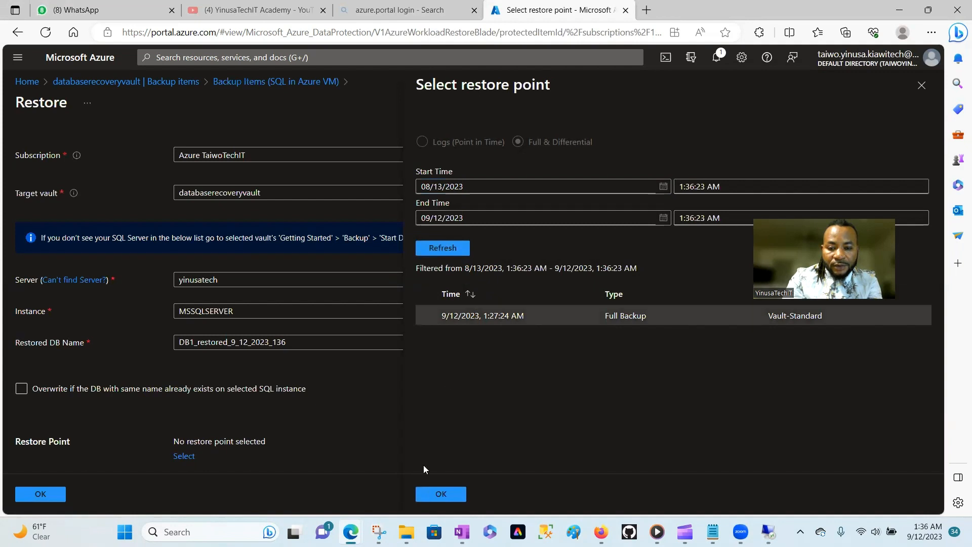
pyautogui.click(435, 495)
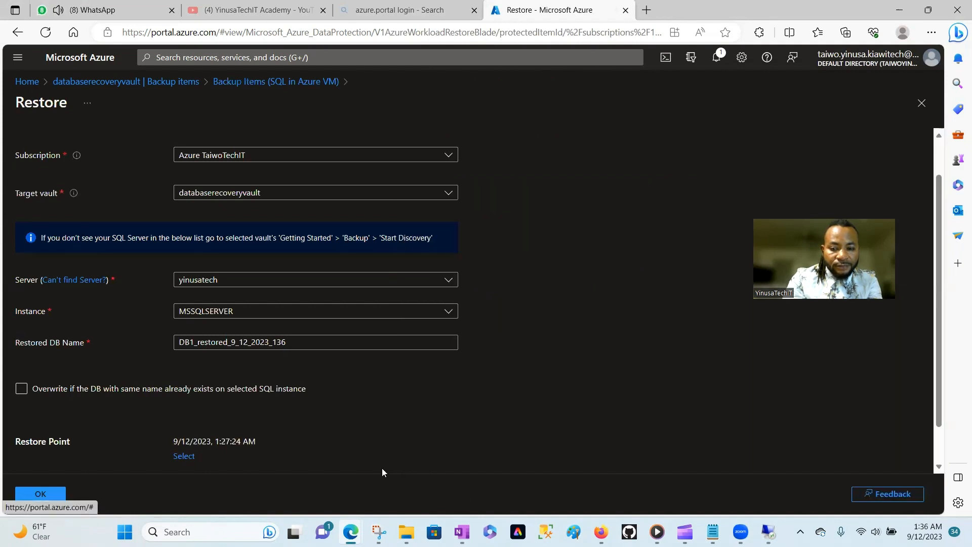
# Accept the advanced configuration with NORECOVERY disabled and the default target physical paths.
pyautogui.scroll(-2, 933, 378)
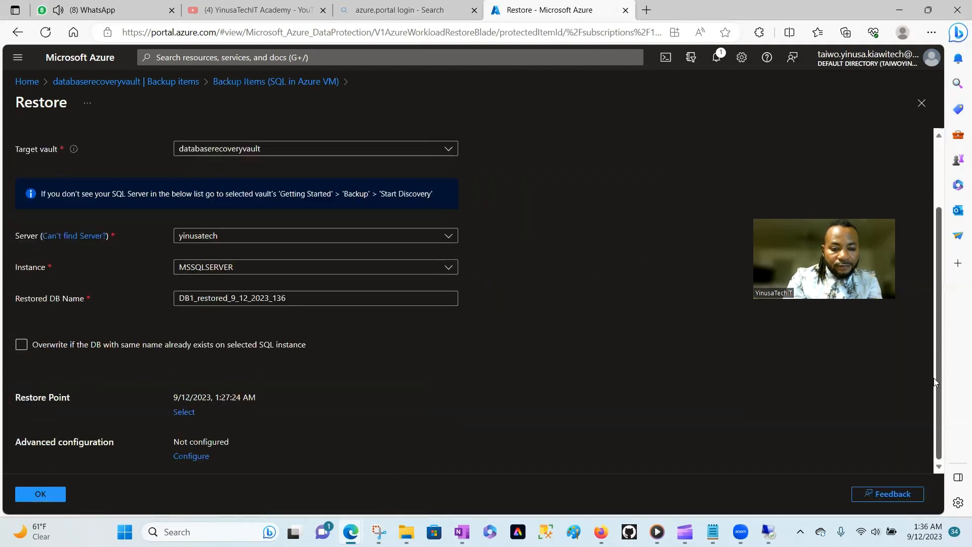
pyautogui.click(206, 456)
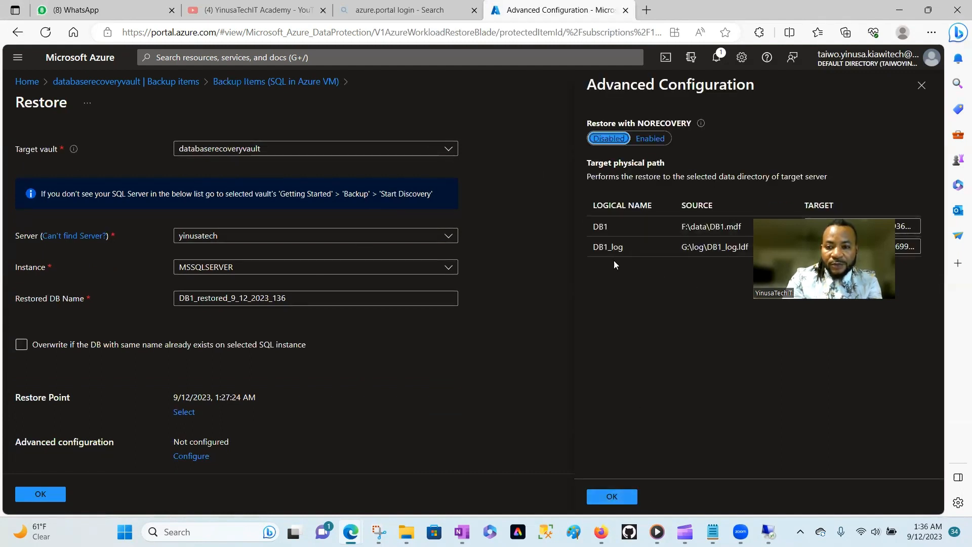
pyautogui.click(610, 498)
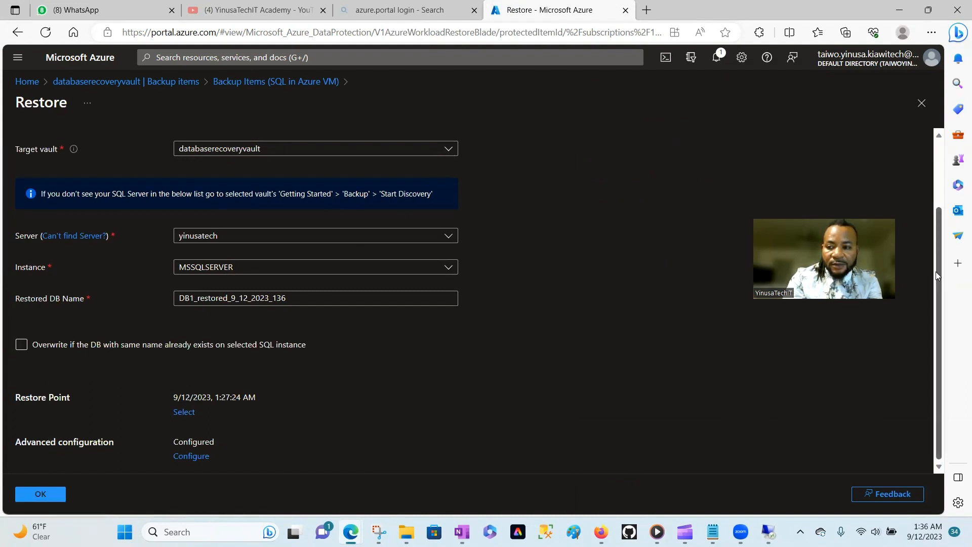
# Review the DB1 restore settings, keep the suggested restored database name, and trigger the restore.
pyautogui.moveTo(938, 274); pyautogui.dragTo(948, 192)
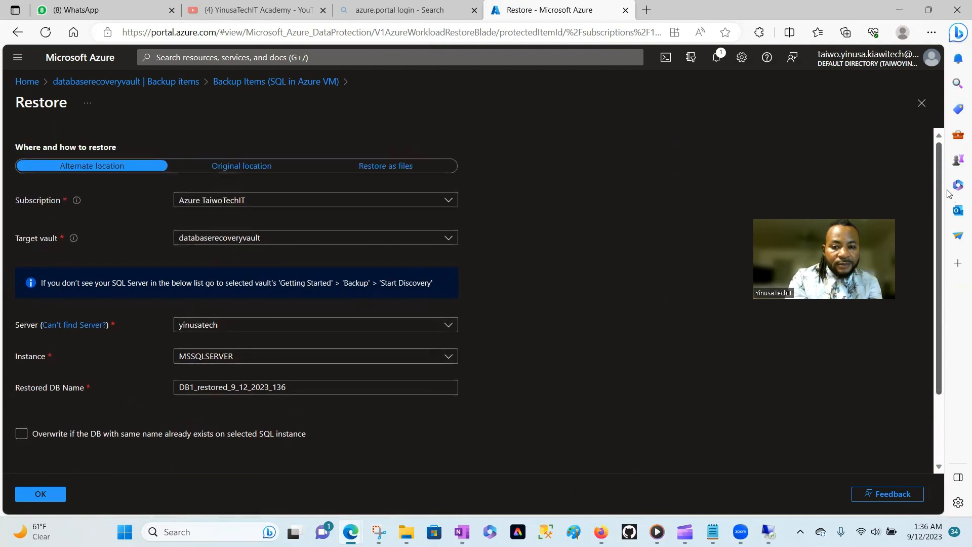
pyautogui.scroll(-2, 927, 342)
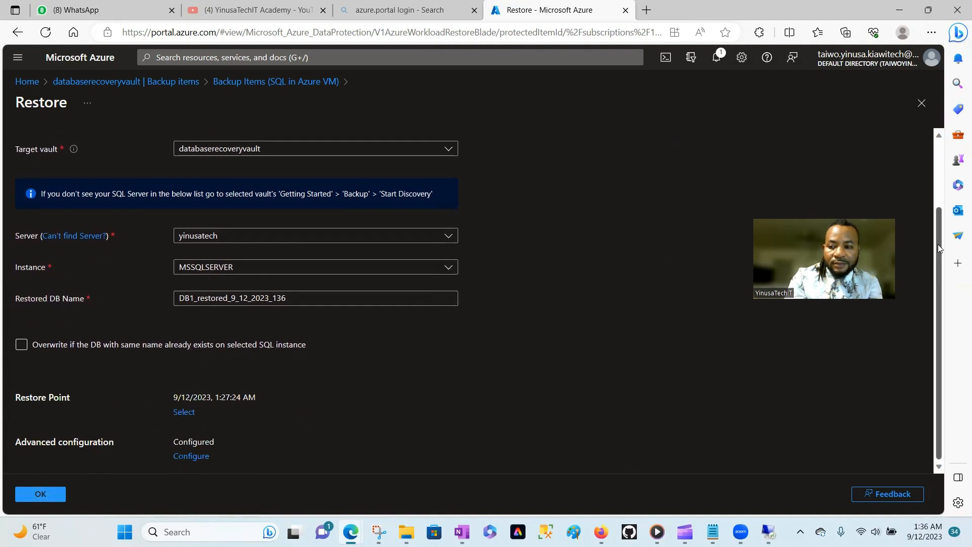
pyautogui.moveTo(937, 244); pyautogui.dragTo(942, 92)
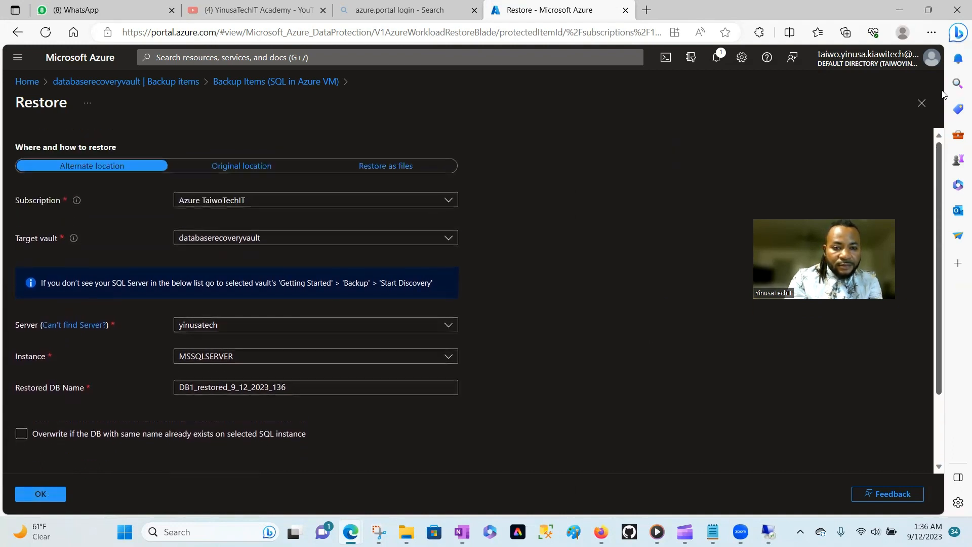
pyautogui.moveTo(936, 189); pyautogui.dragTo(938, 297)
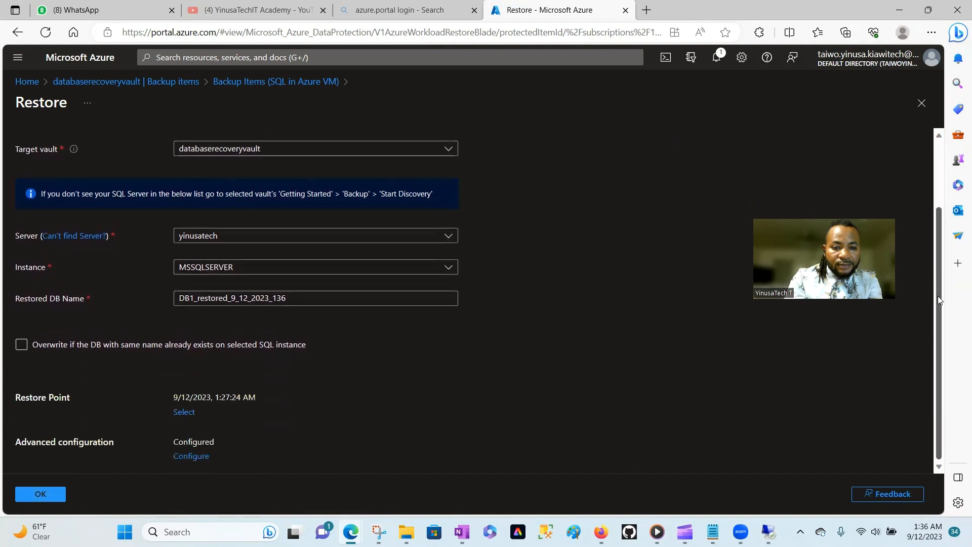
pyautogui.click(40, 495)
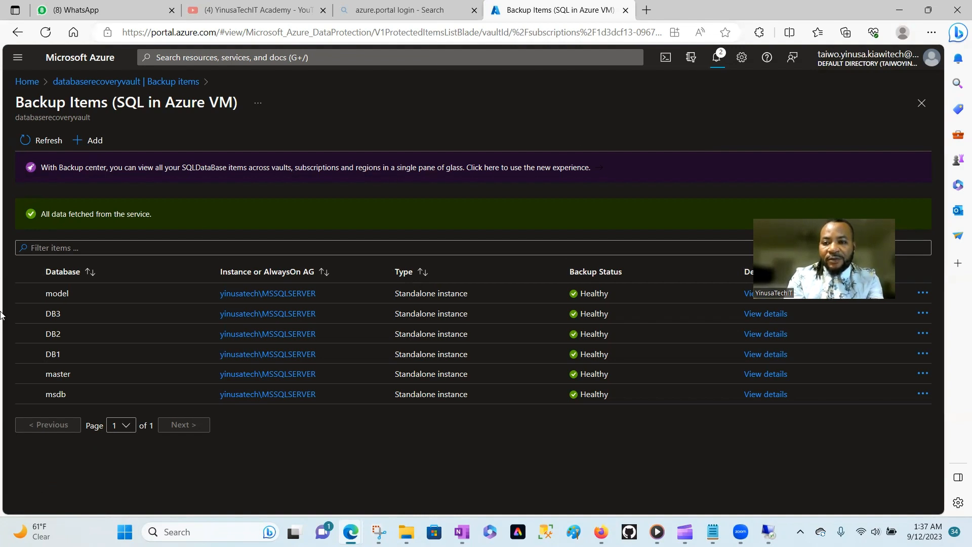
# Check the portal notifications for the DB1 restore and open its backup jobs page to monitor progress.
pyautogui.click(721, 61)
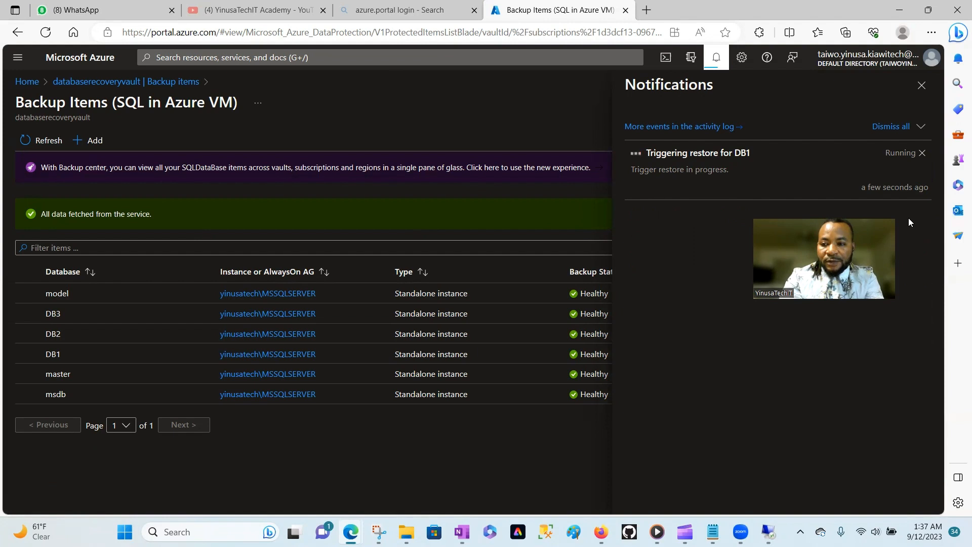
pyautogui.moveTo(854, 244); pyautogui.dragTo(894, 58)
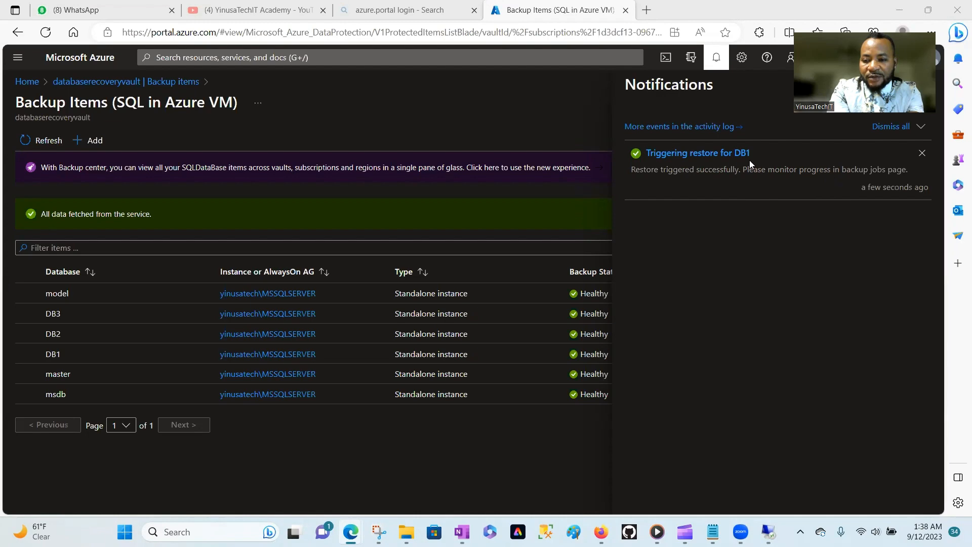
pyautogui.click(717, 157)
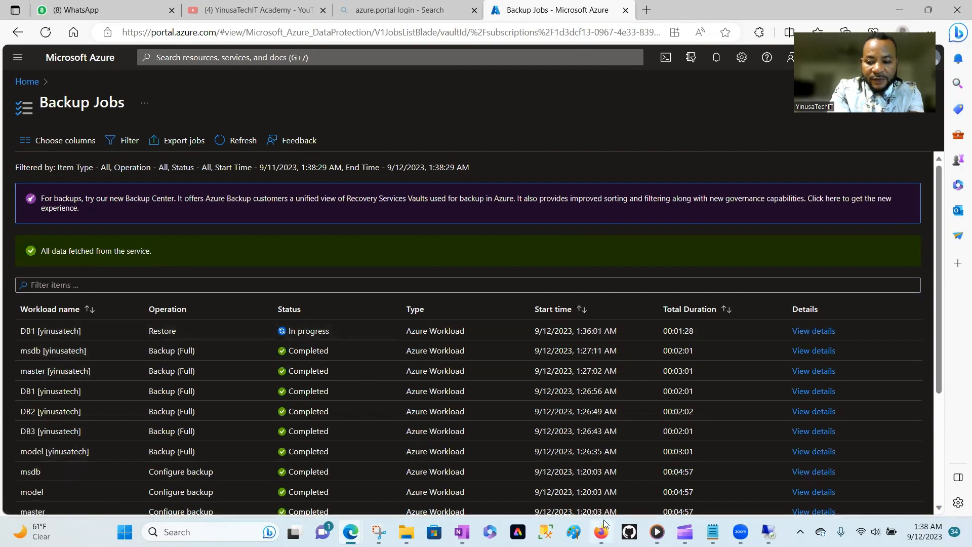
# Switch to Management Studio on the VM and refresh the Databases folder to check for the restored database.
pyautogui.moveTo(768, 532)
pyautogui.click(783, 490)
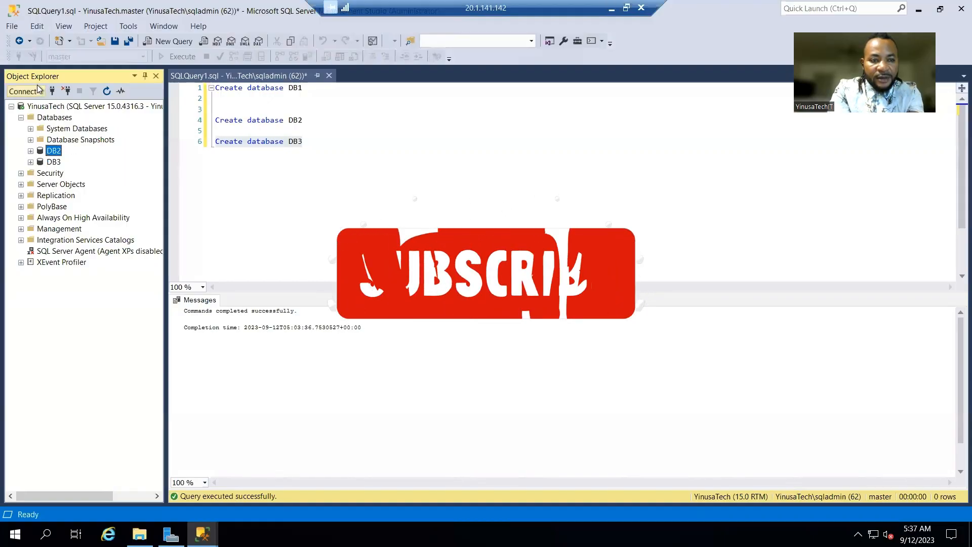
pyautogui.click(56, 118)
pyautogui.rightClick(55, 118)
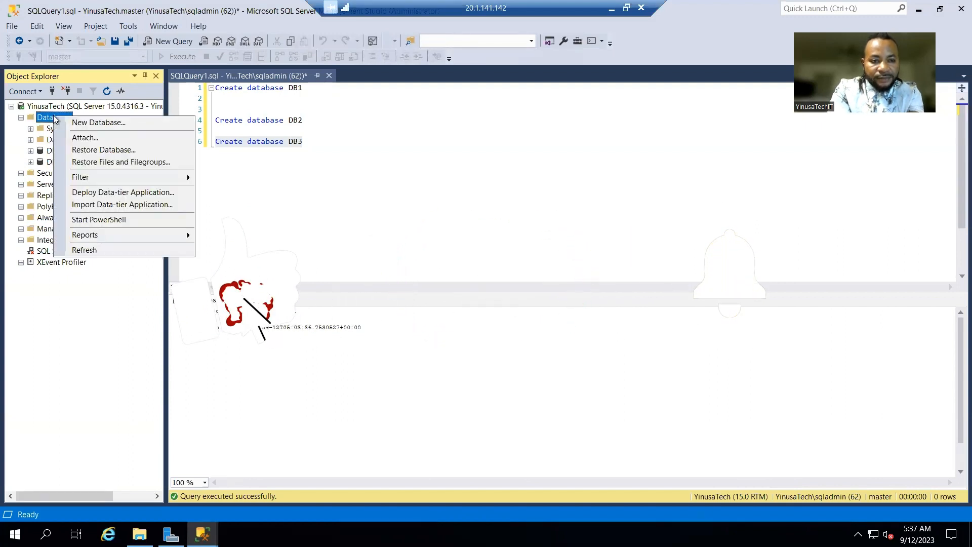
pyautogui.click(84, 251)
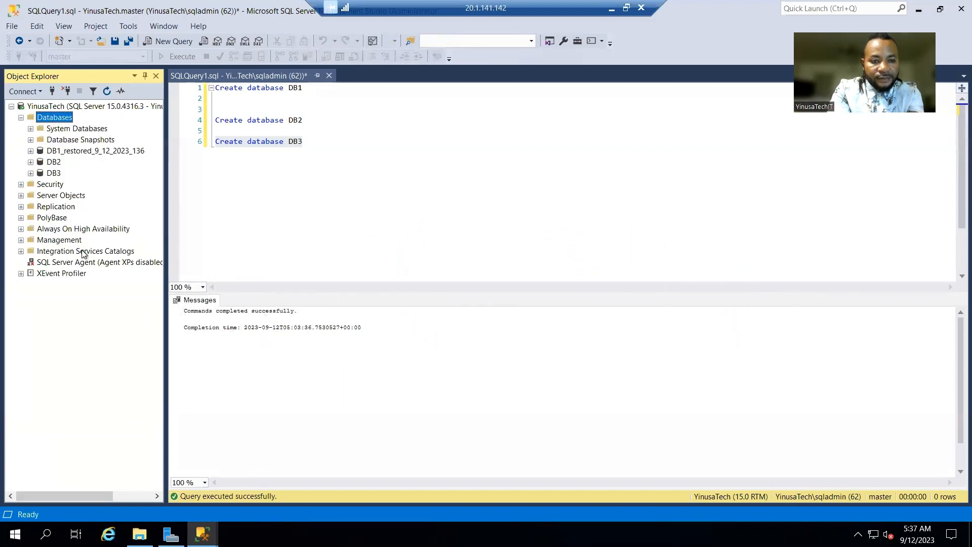